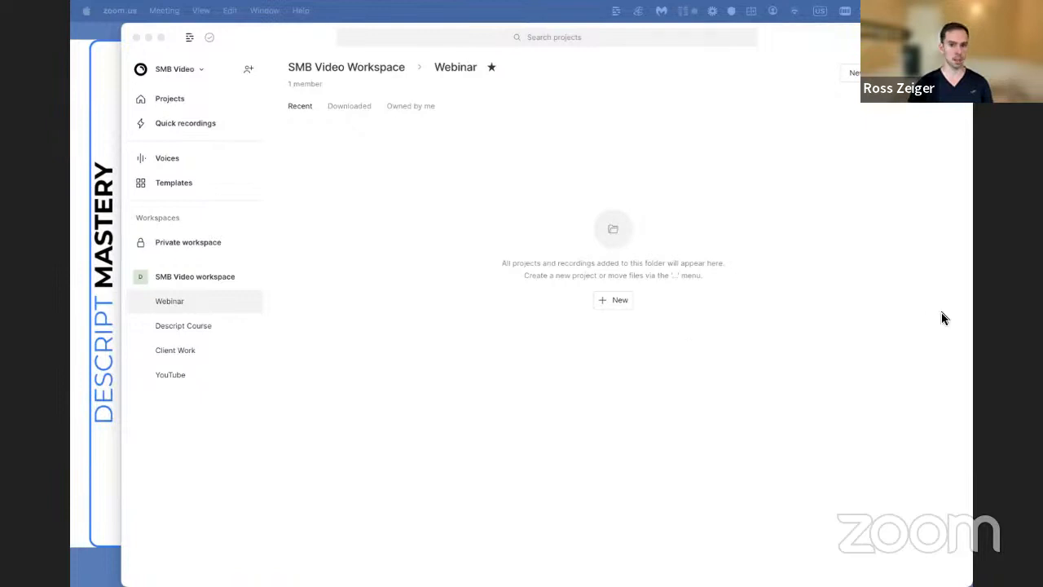
# Step: Look over the SMB Video workspace's folder list and its Webinar folder
pyautogui.click(503, 336)
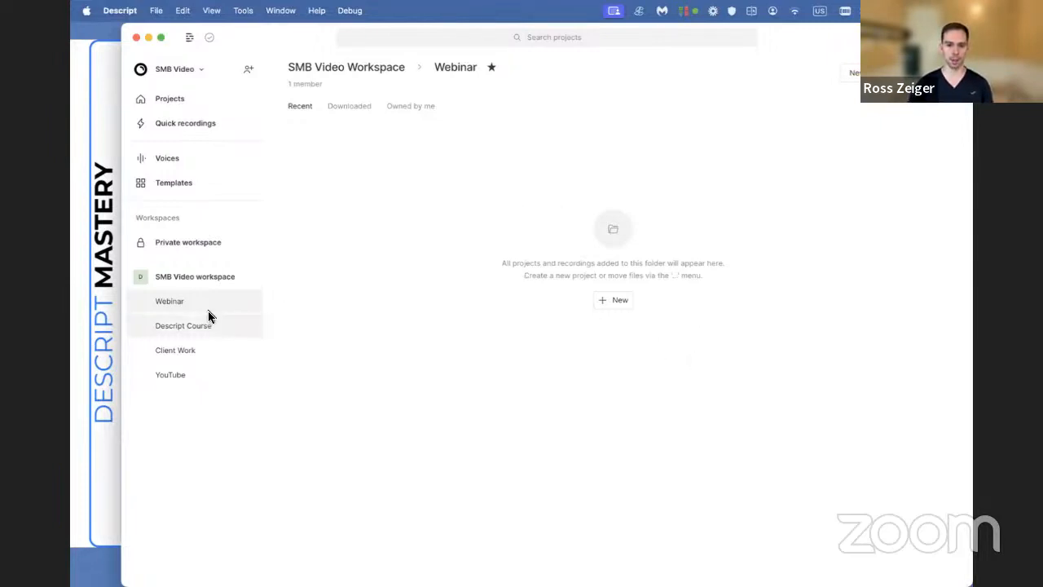
pyautogui.click(199, 280)
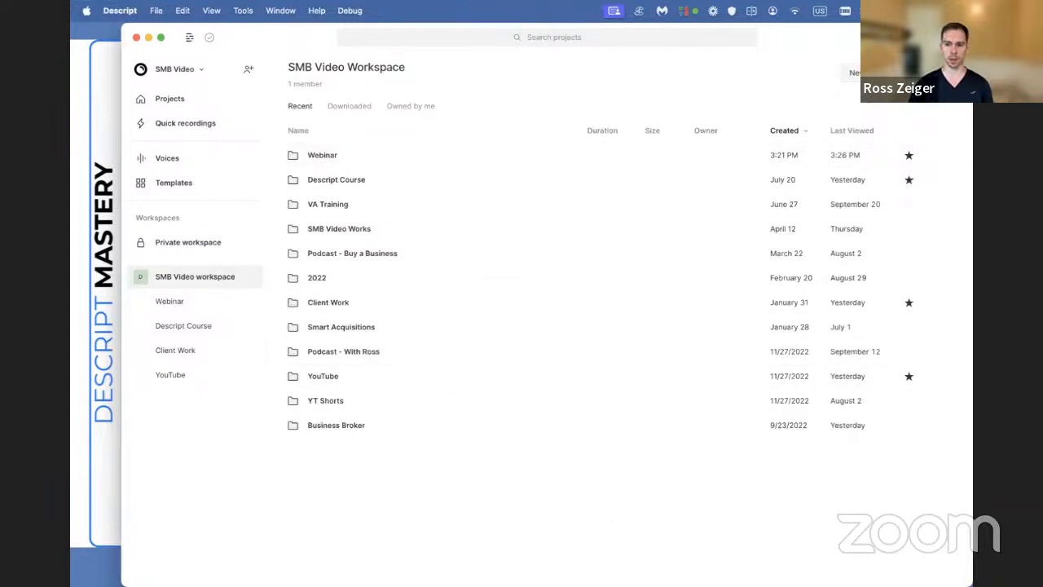
pyautogui.click(198, 301)
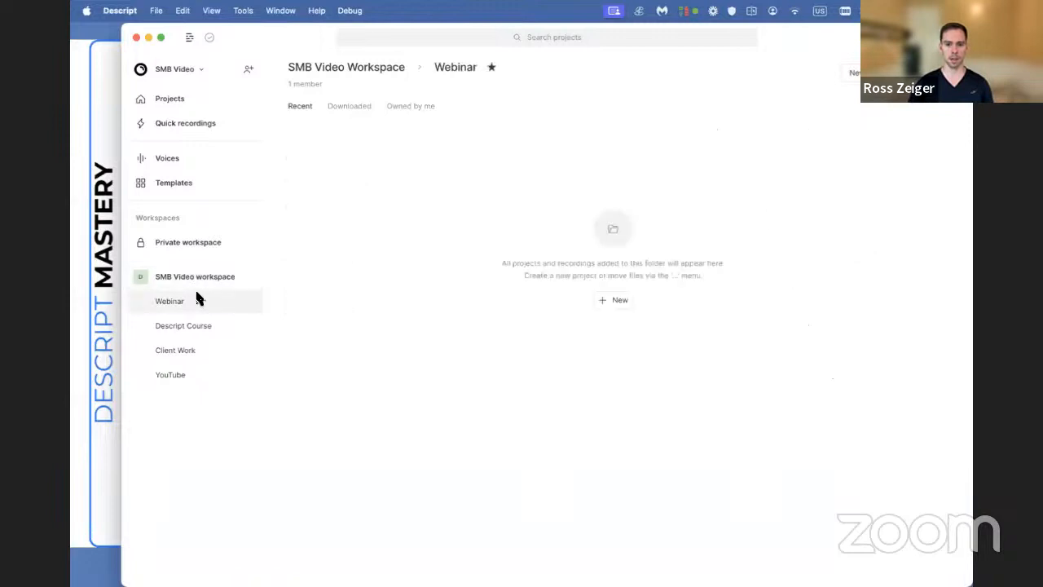
pyautogui.click(195, 277)
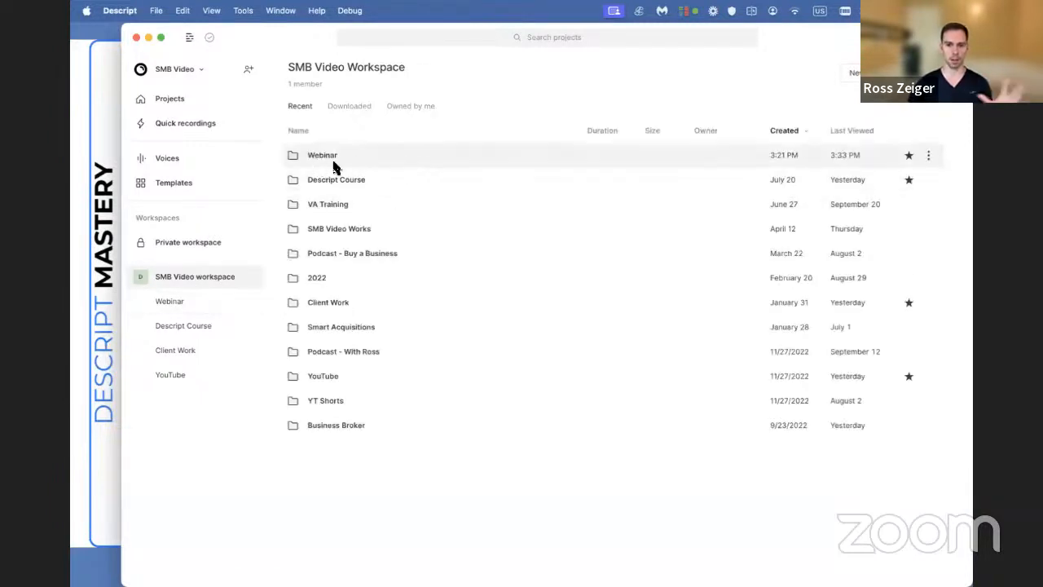
# Step: Unstar the Webinar folder, star it again, and move it back above the workspace's other starred folders
pyautogui.click(909, 157)
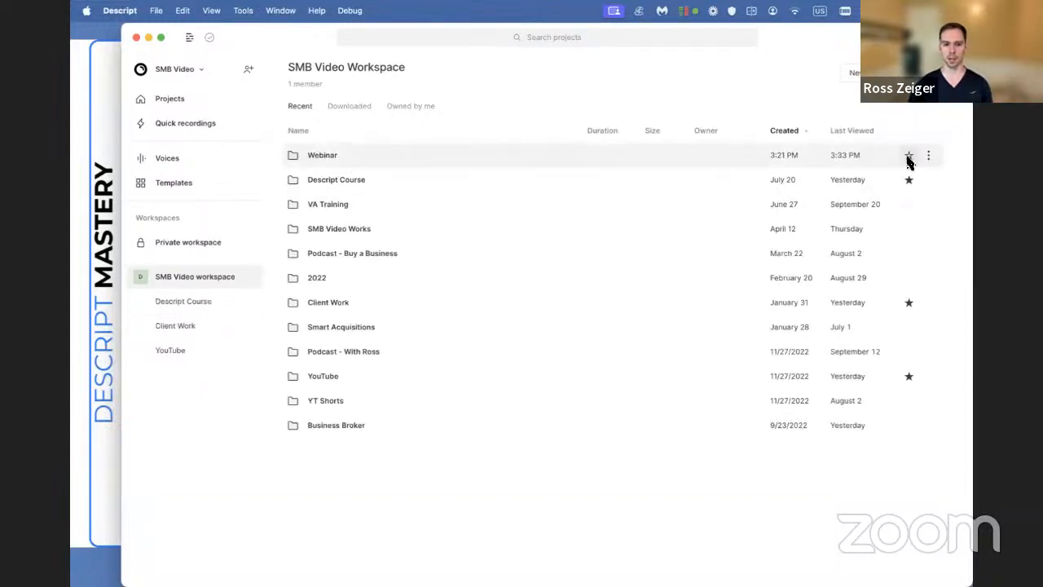
pyautogui.click(908, 157)
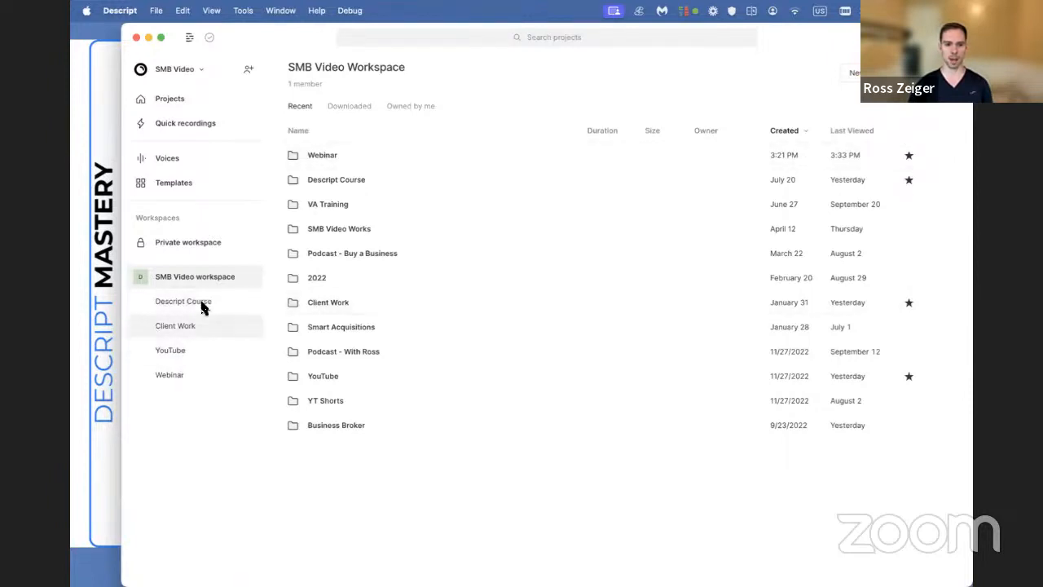
pyautogui.click(208, 380)
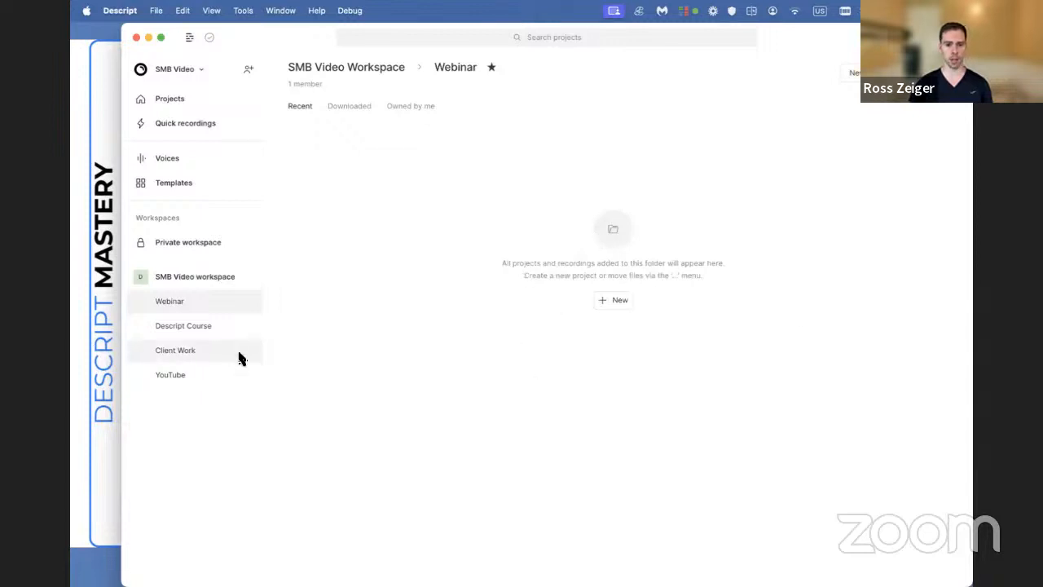
# Step: Look at the Descript Course folder, then set up a new quick recording from the Webinar folder in Screen mode
pyautogui.click(184, 326)
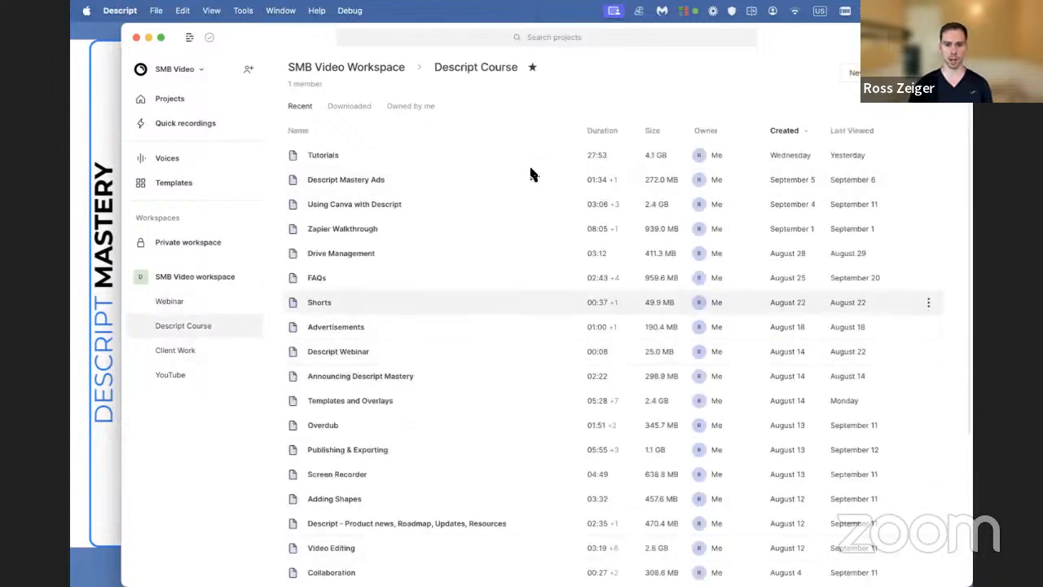
pyautogui.click(179, 298)
pyautogui.click(863, 73)
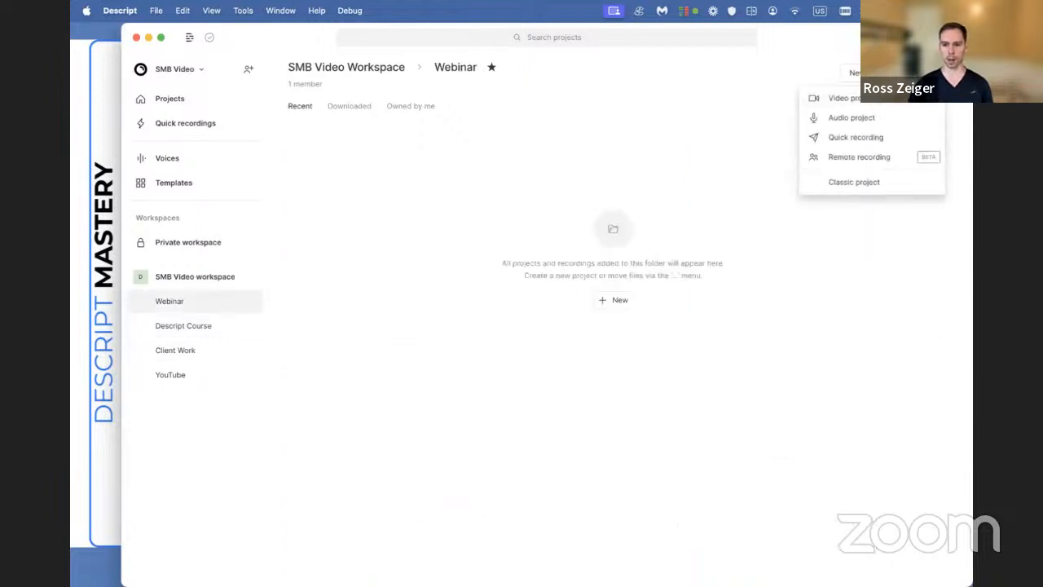
pyautogui.click(852, 144)
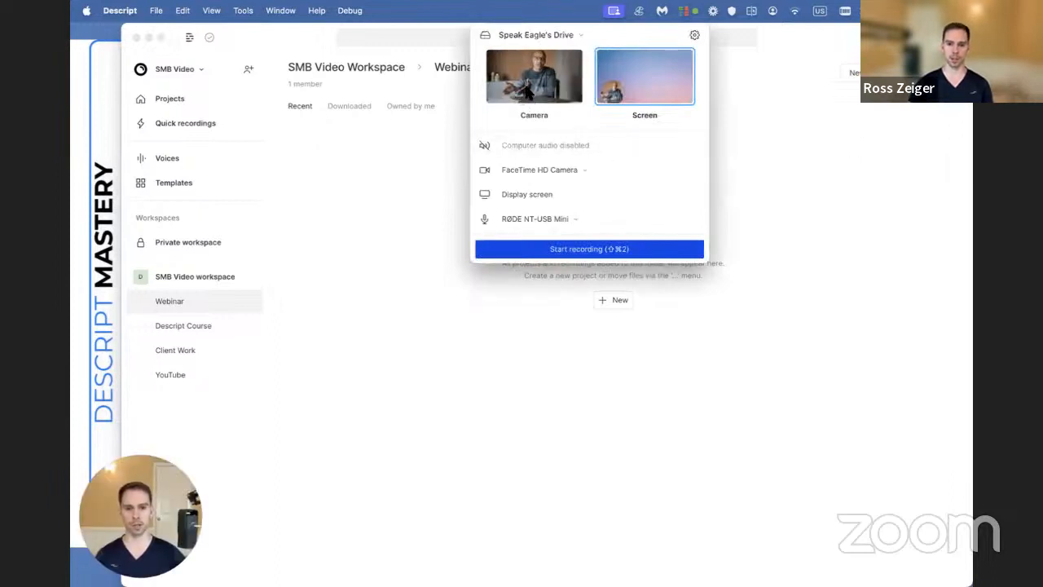
pyautogui.click(550, 102)
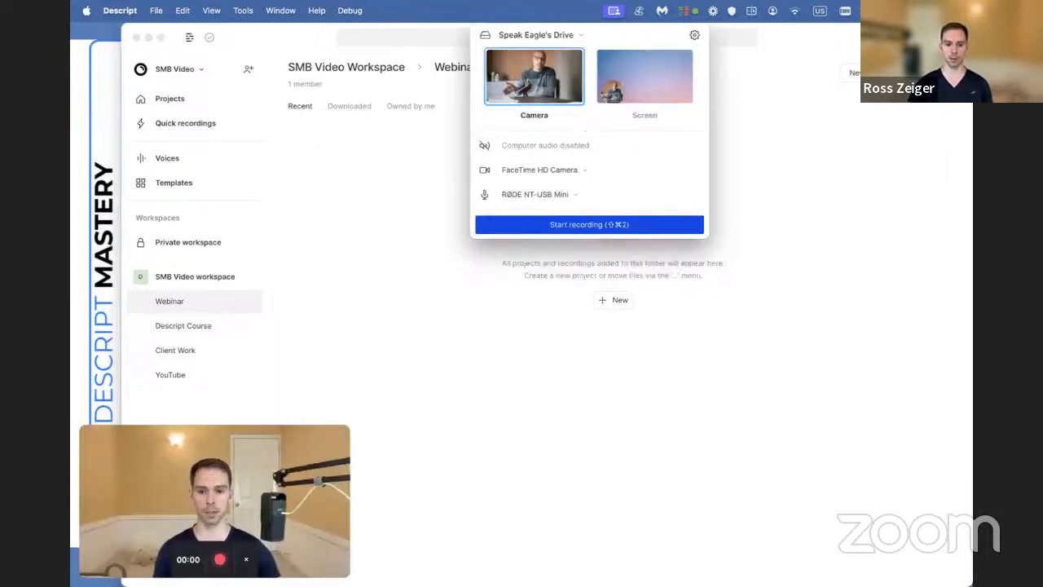
pyautogui.click(658, 85)
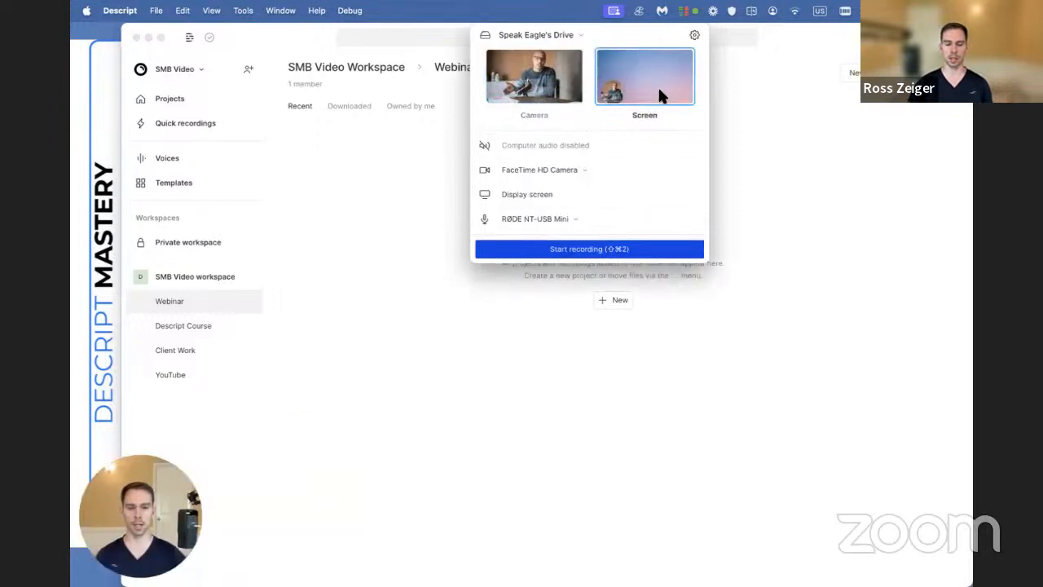
# Step: Move the round webcam preview to several spots on the screen, ending between the sidebar and the recorder window
pyautogui.moveTo(145, 503); pyautogui.dragTo(390, 180)
pyautogui.moveTo(381, 210)
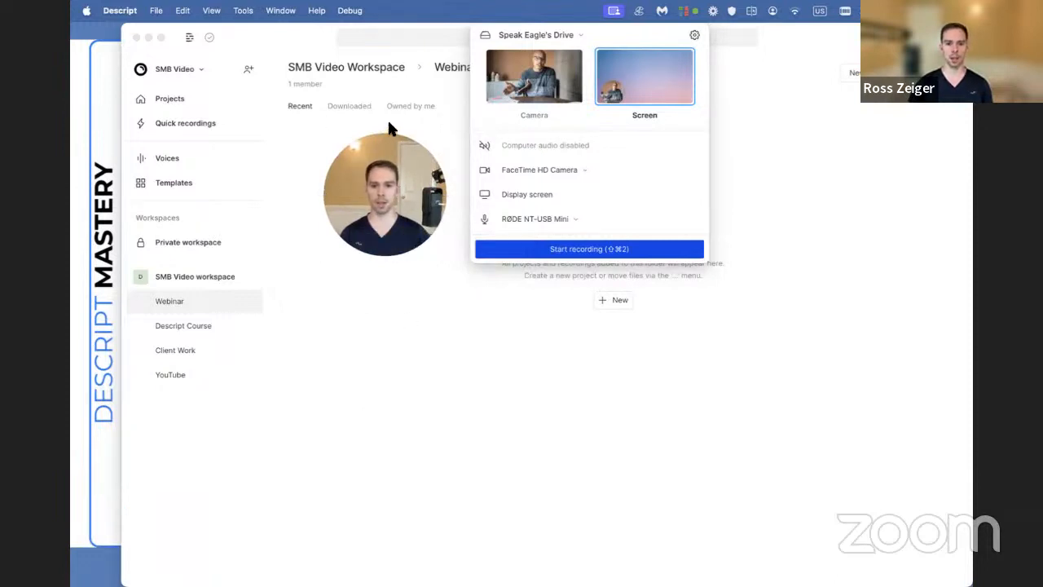
pyautogui.moveTo(382, 130); pyautogui.dragTo(785, 207)
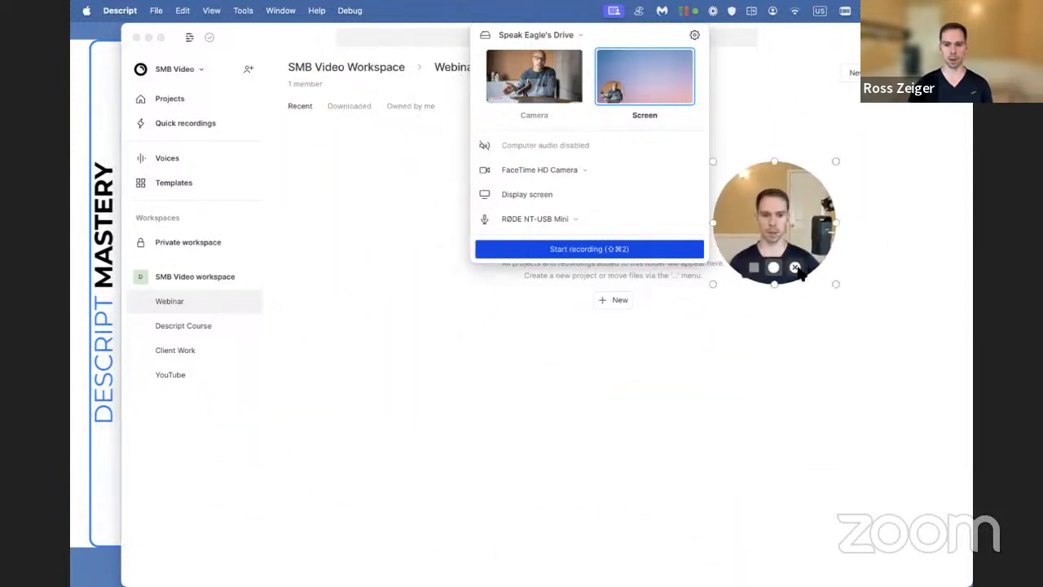
pyautogui.moveTo(789, 197); pyautogui.dragTo(318, 137)
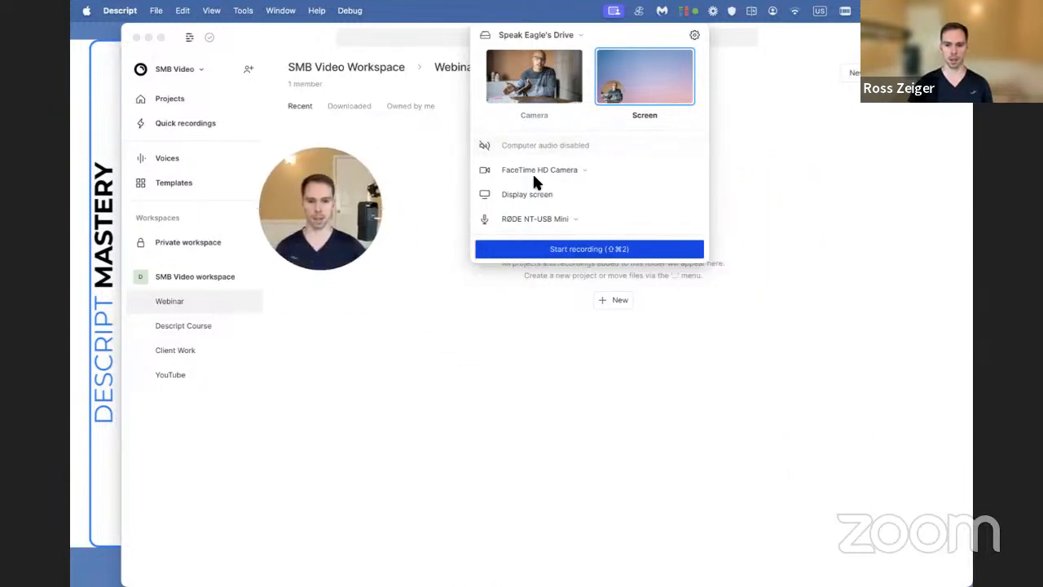
# Step: Review the recorder's camera and microphone options, keeping the FaceTime HD Camera, Screen mode and the RØDE NT-USB Mini
pyautogui.click(562, 170)
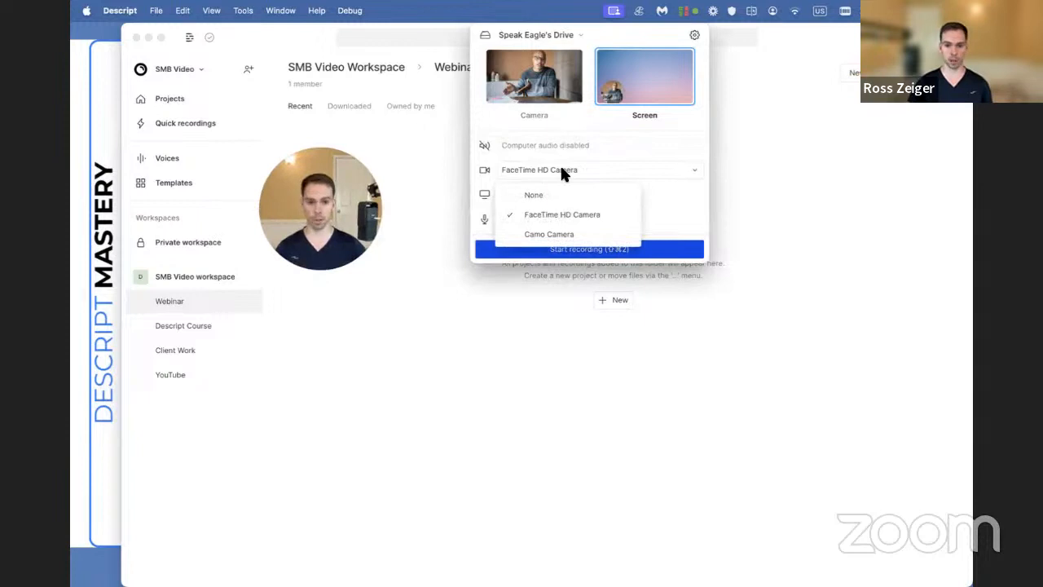
pyautogui.click(562, 171)
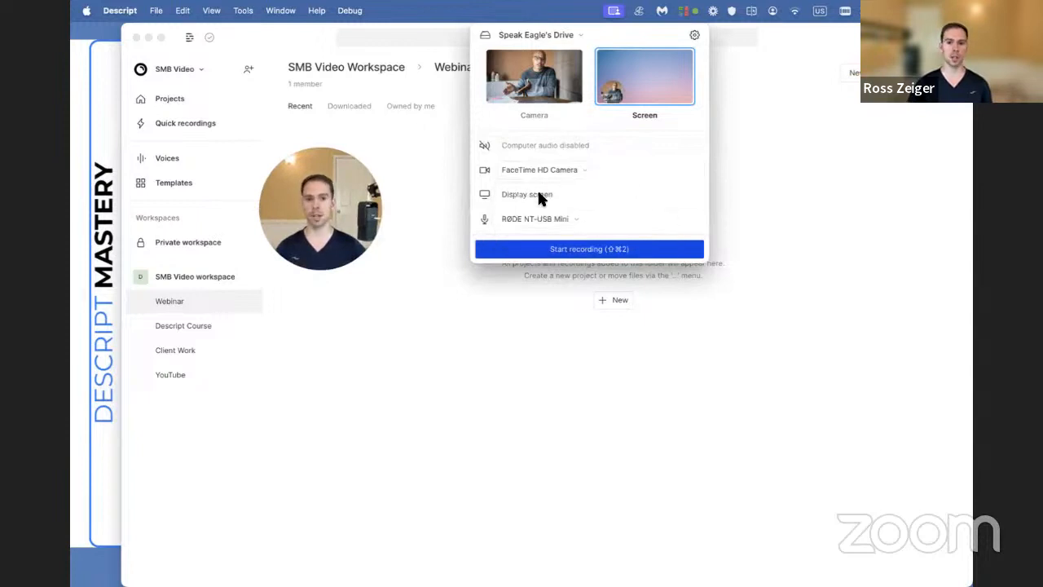
pyautogui.click(484, 196)
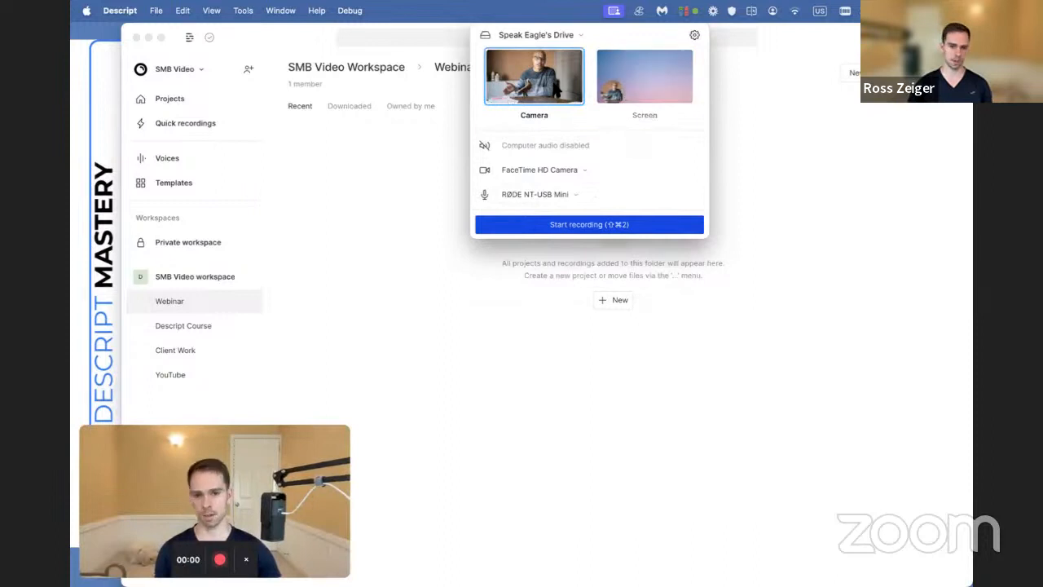
pyautogui.click(631, 72)
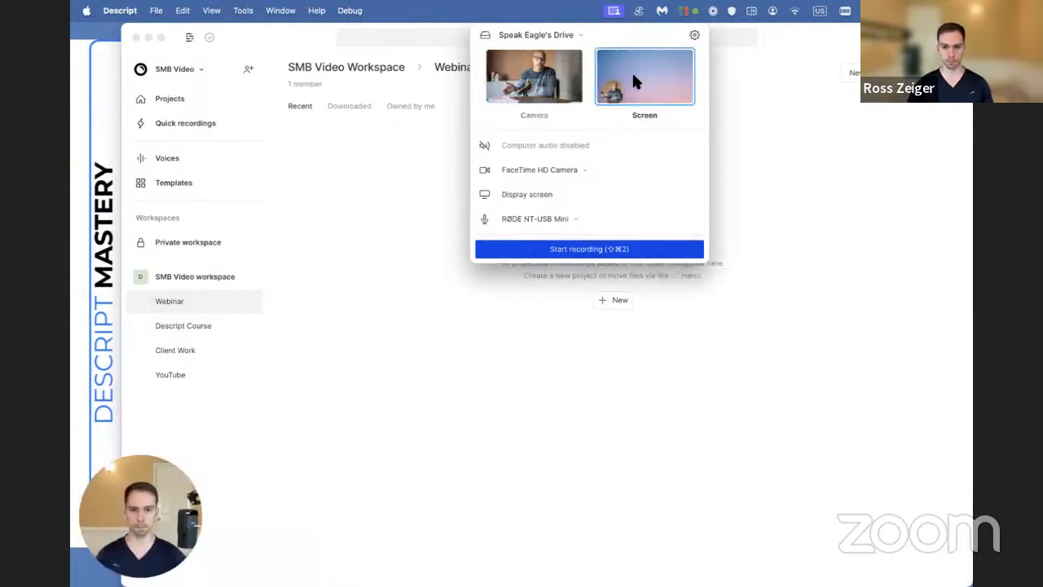
pyautogui.click(554, 218)
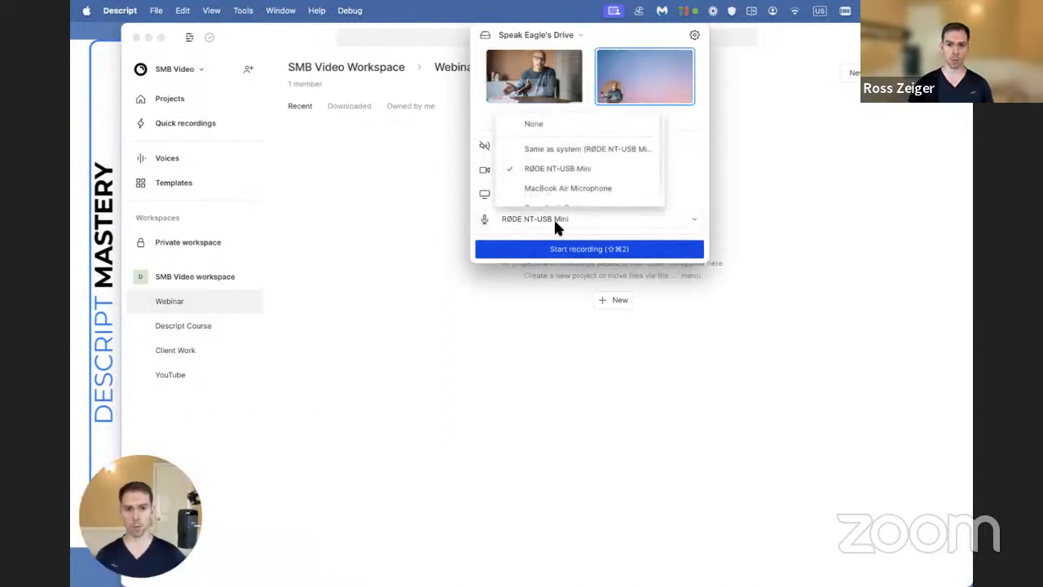
pyautogui.click(567, 163)
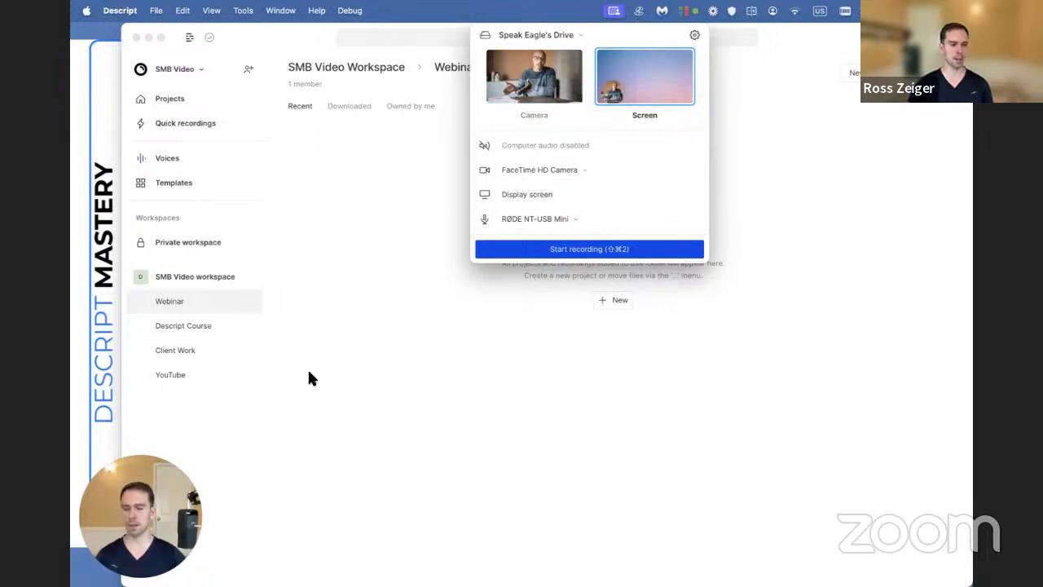
# Step: Set the recorder's destination to SMB Video and keep the default publish privacy at Unlisted
pyautogui.click(695, 35)
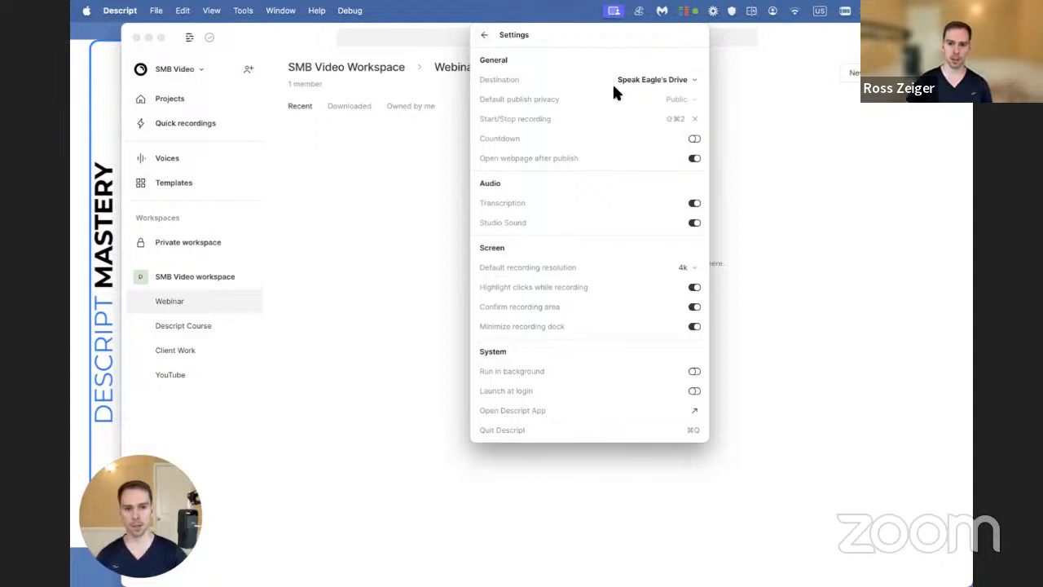
pyautogui.click(686, 85)
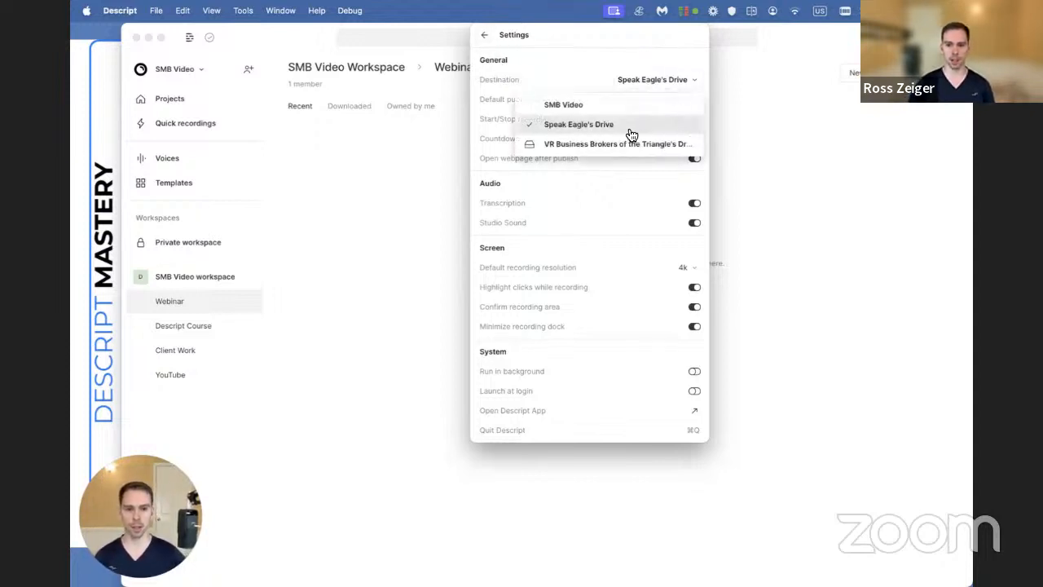
pyautogui.click(583, 108)
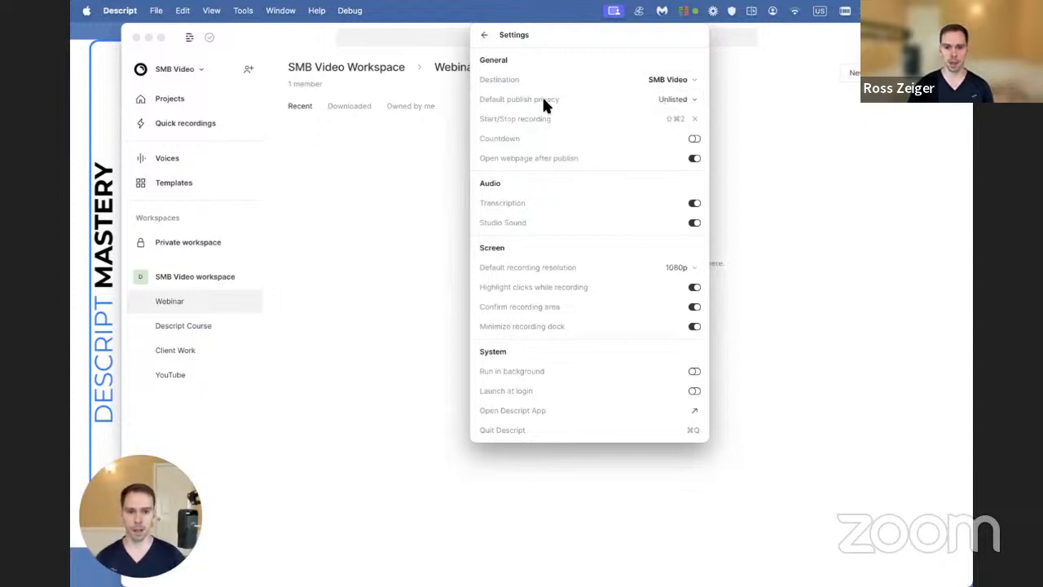
pyautogui.click(662, 99)
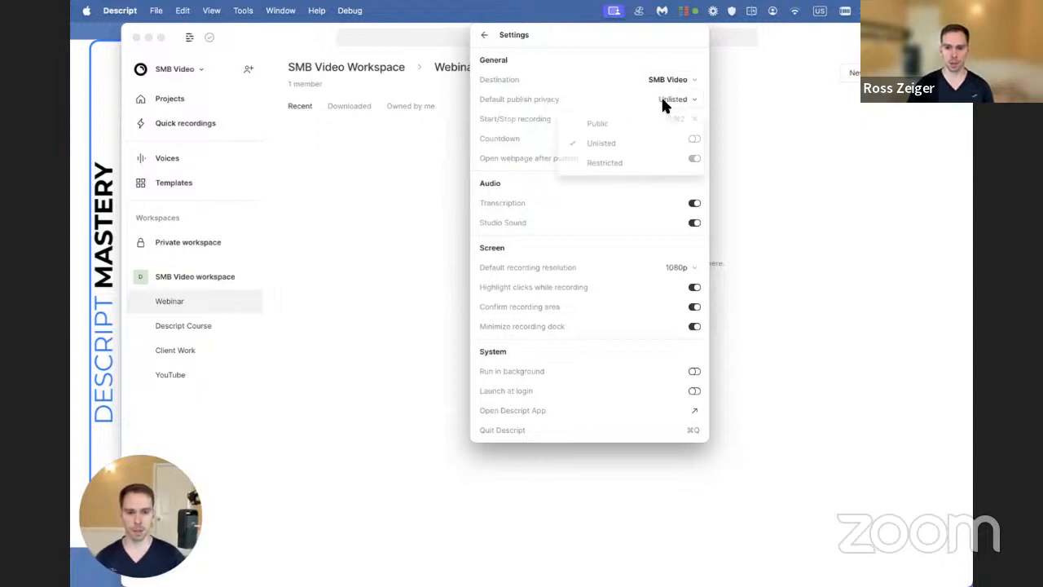
pyautogui.click(626, 149)
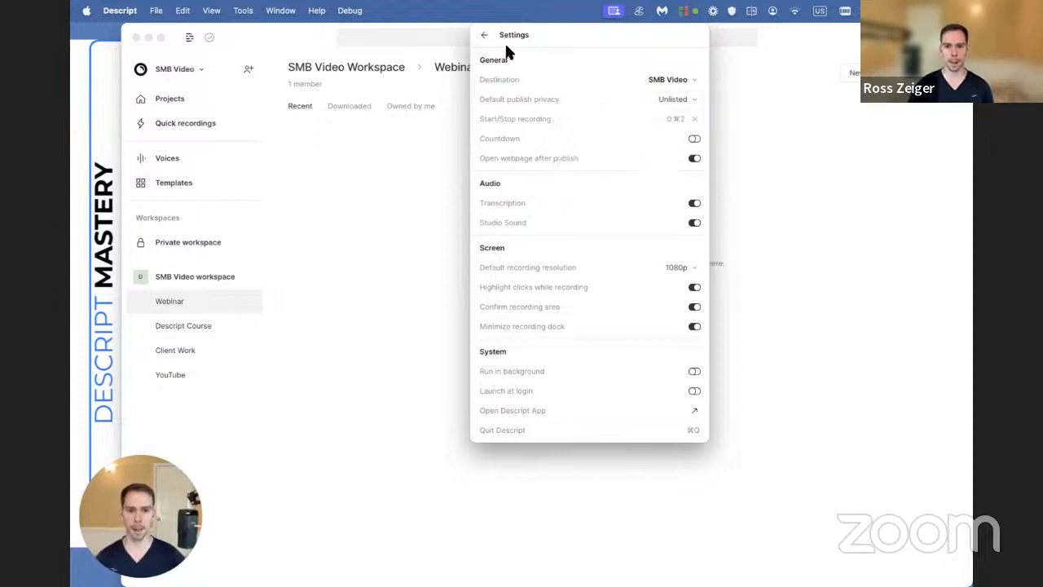
pyautogui.click(484, 38)
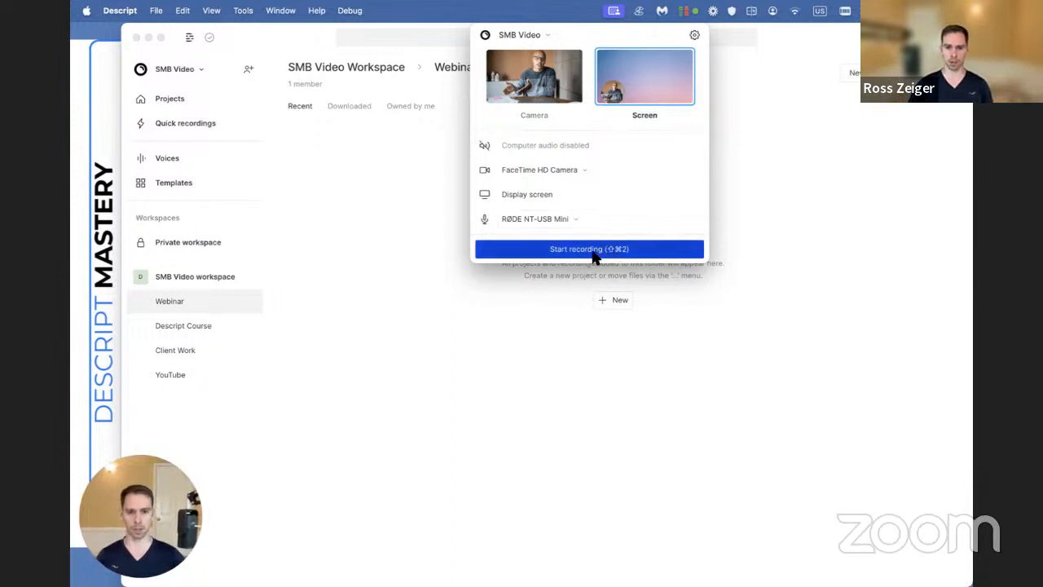
# Step: Record a partial screen area of about 832x644 covering the Webinar folder view, and stop the recording
pyautogui.click(552, 253)
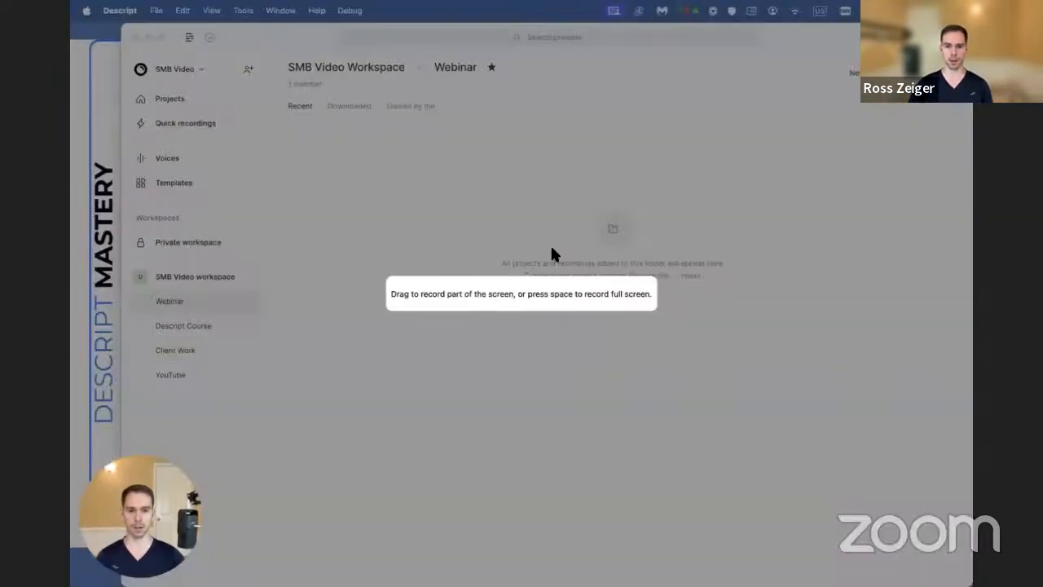
pyautogui.moveTo(277, 48); pyautogui.dragTo(789, 443)
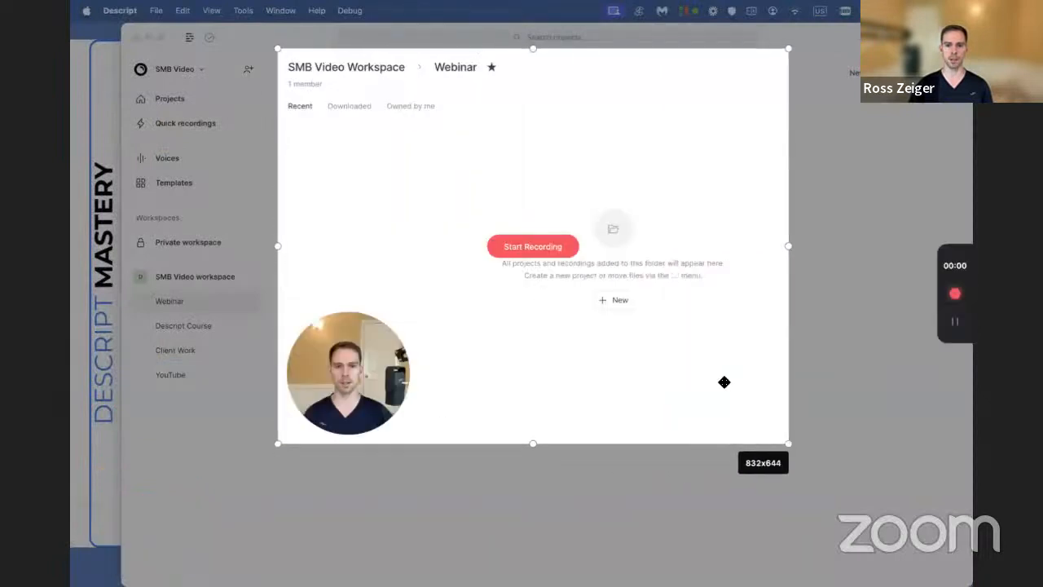
pyautogui.click(526, 252)
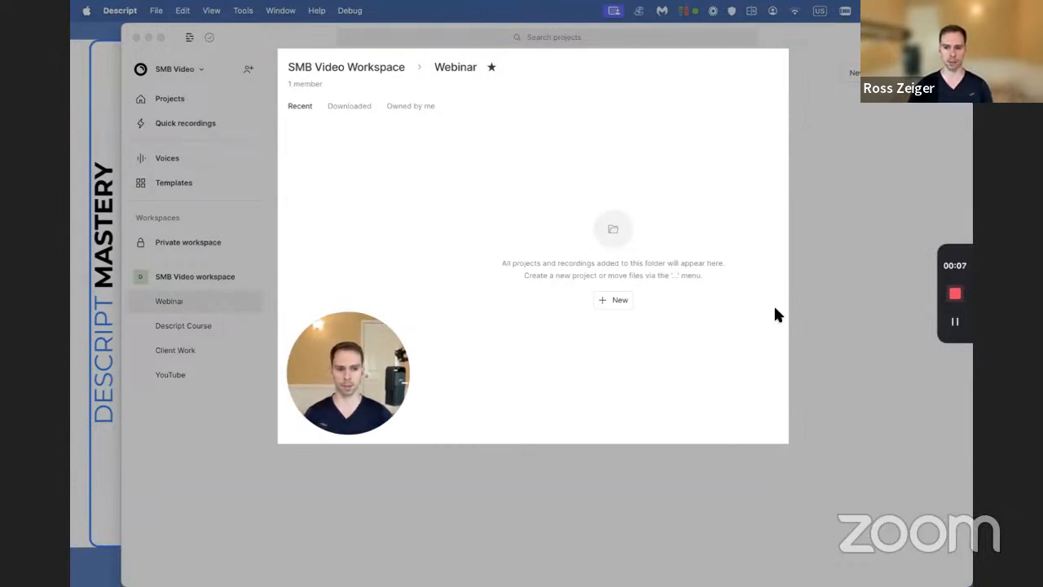
pyautogui.click(956, 298)
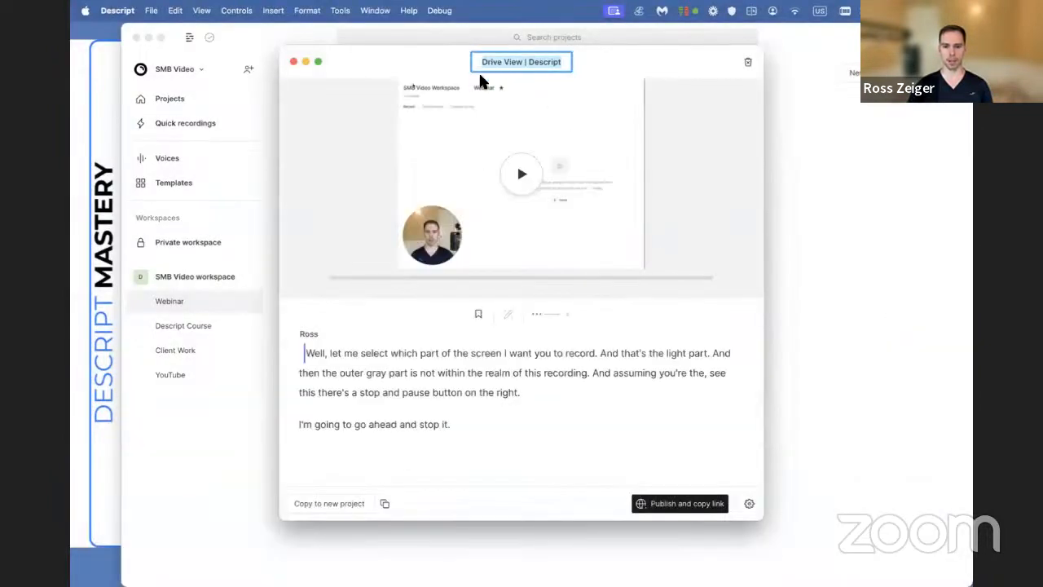
# Step: Play back part of the recording and remove the detected filler word "Well," from its transcript
pyautogui.click(519, 185)
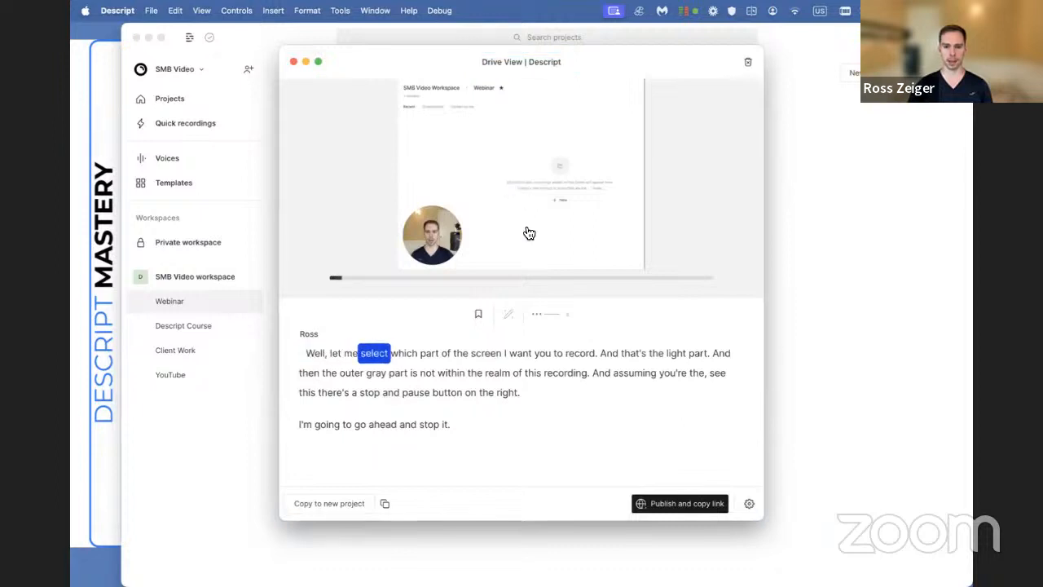
pyautogui.click(510, 169)
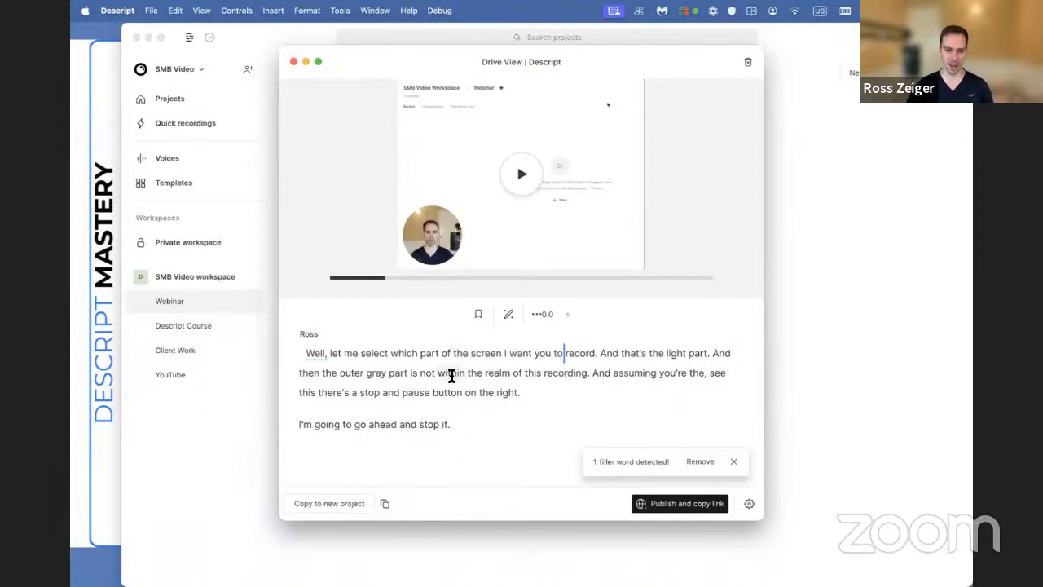
pyautogui.click(309, 355)
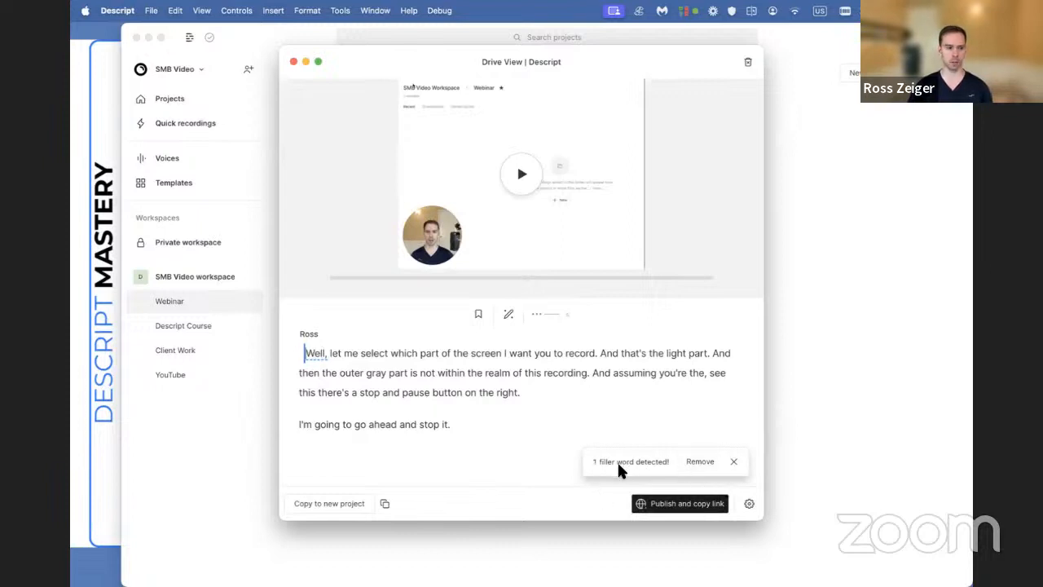
pyautogui.click(698, 462)
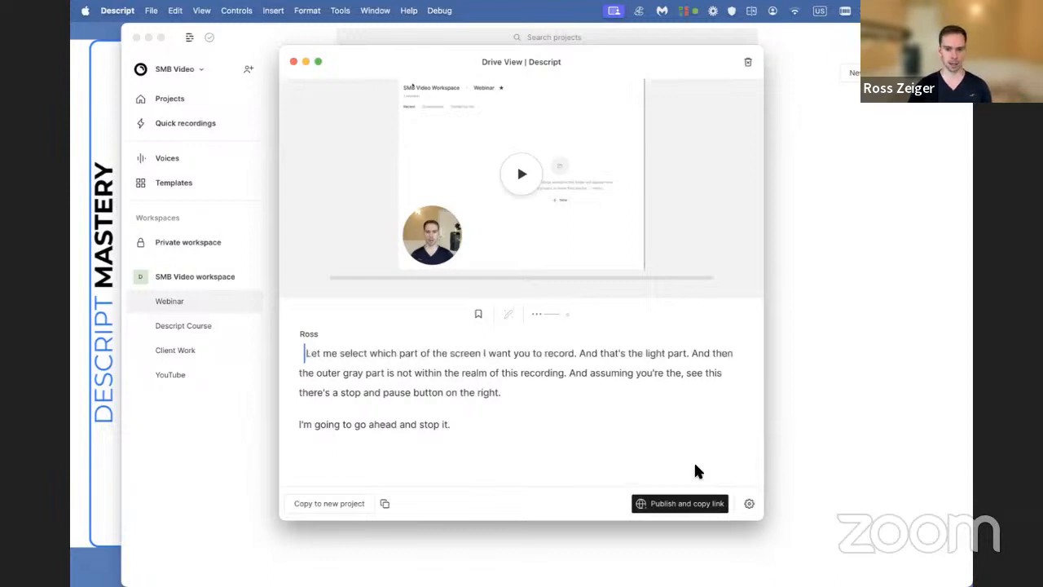
# Step: Insert a marker in the transcript directly before the paragraph "I'm going to go ahead and stop it."
pyautogui.click(525, 454)
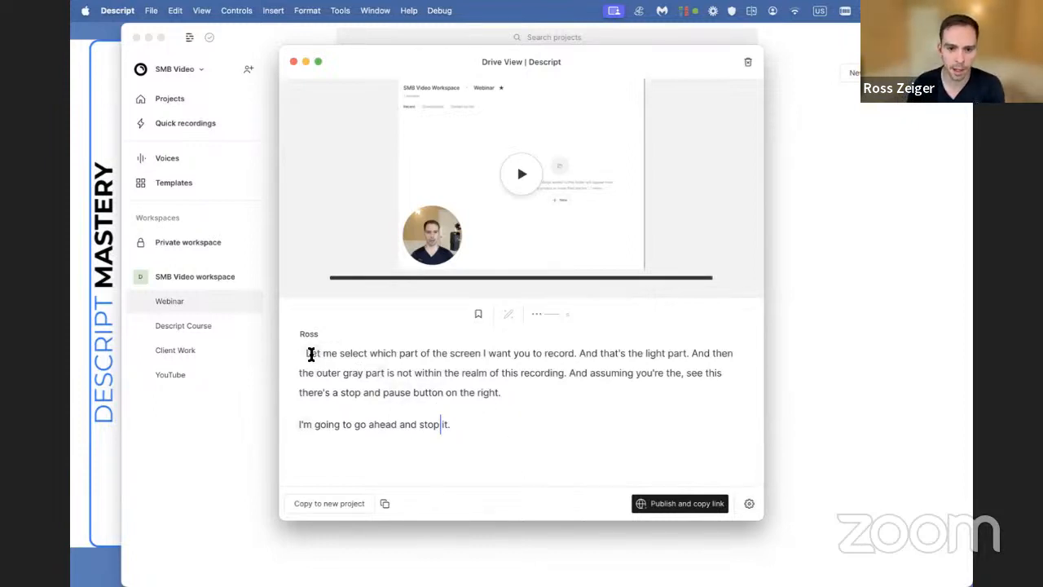
pyautogui.moveTo(308, 353); pyautogui.dragTo(502, 420)
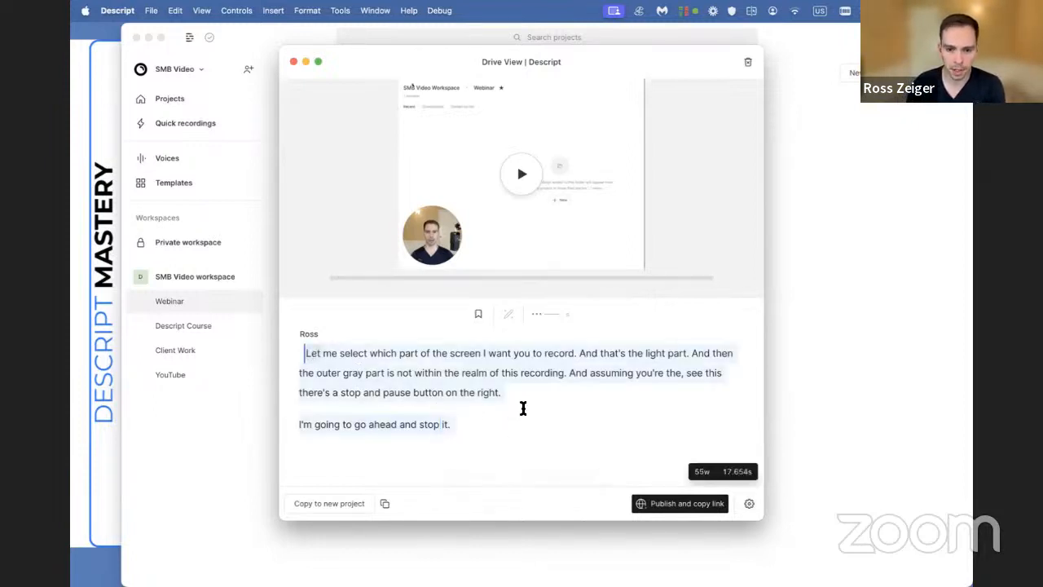
pyautogui.click(519, 411)
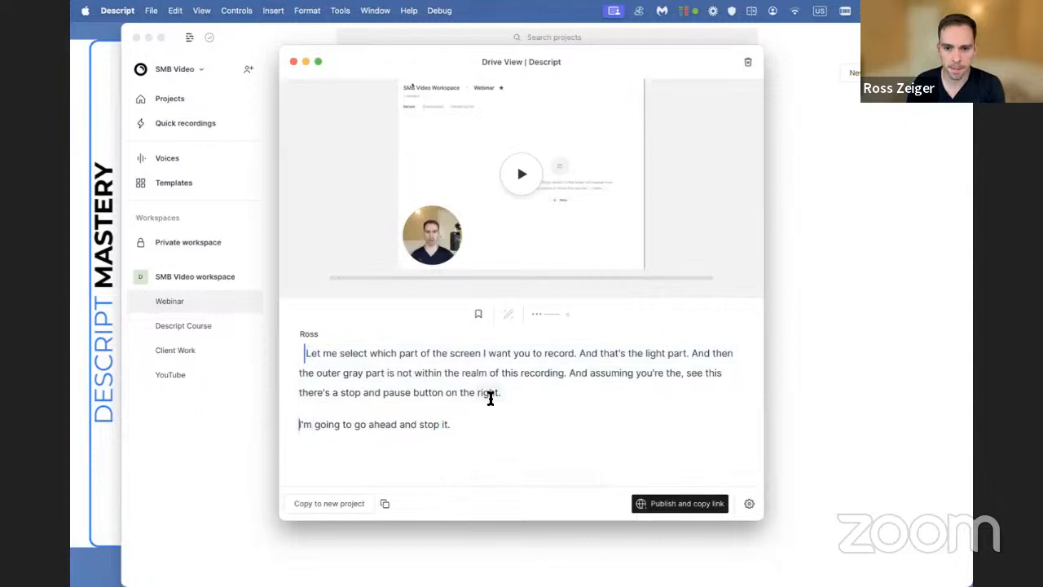
pyautogui.click(478, 315)
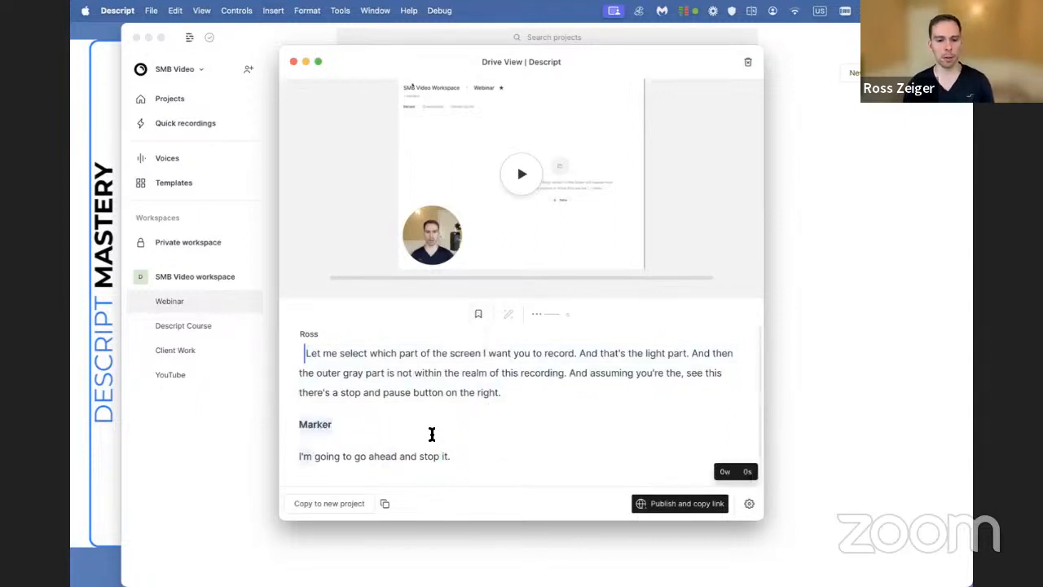
# Step: Rename the new transcript marker as "Section 1"
pyautogui.click(311, 425)
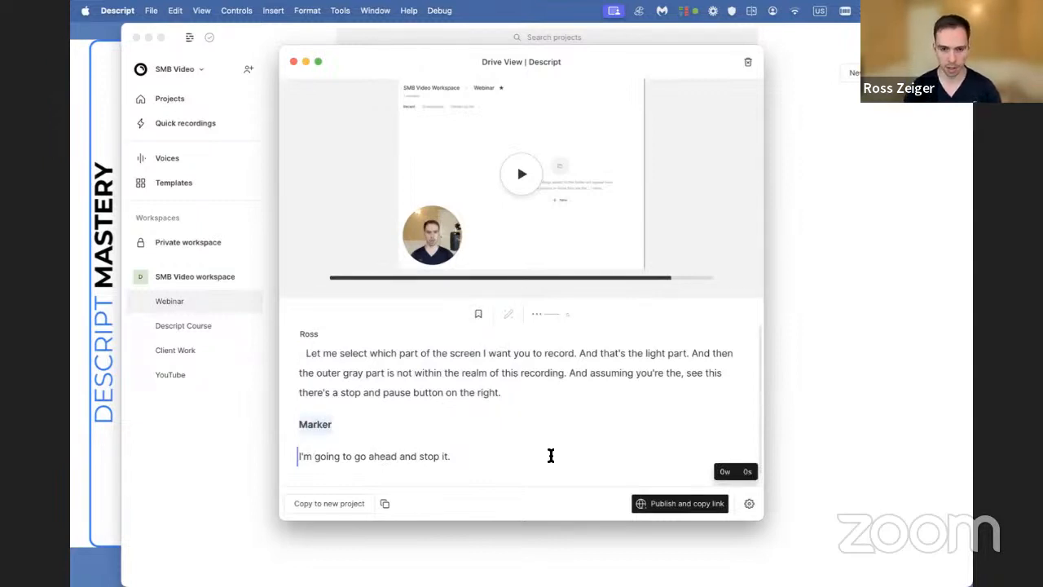
pyautogui.write('Sectoin')
pyautogui.press('BackSpace')
pyautogui.press('BackSpace')
pyautogui.press('BackSpace')
pyautogui.write('oin 1')
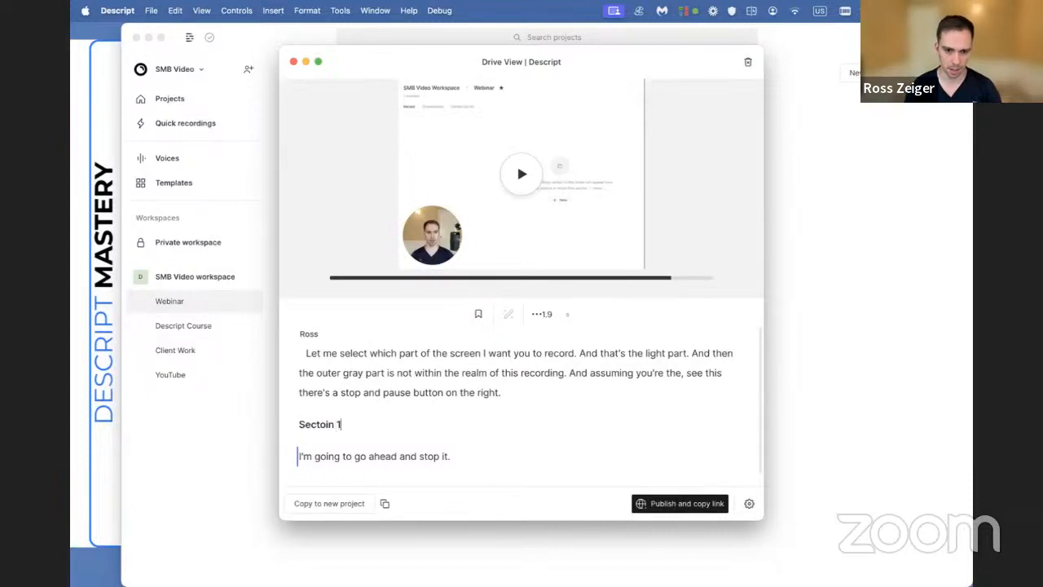
pyautogui.press('BackSpace')
pyautogui.press('BackSpace')
pyautogui.write('io')
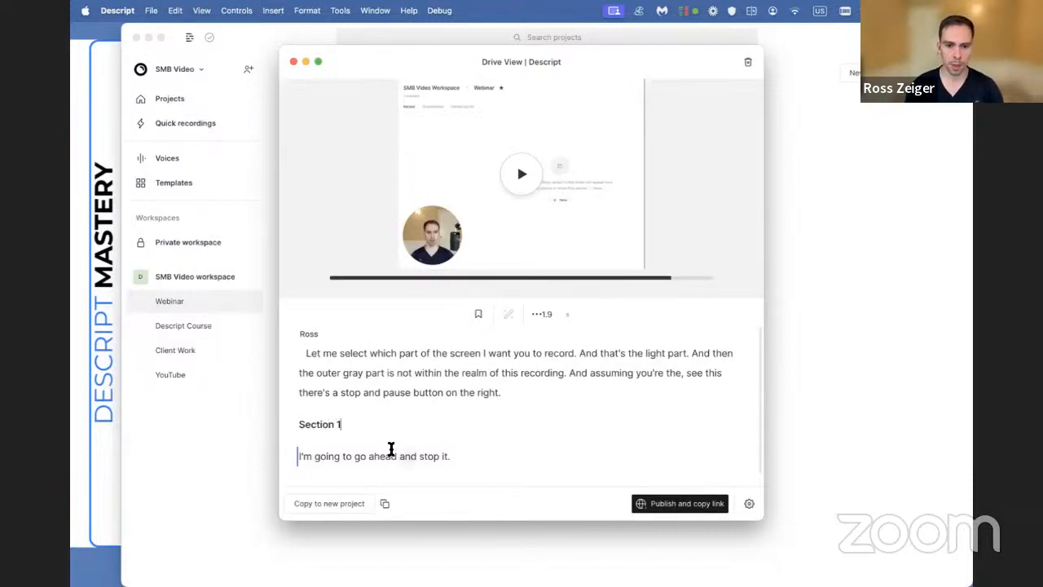
pyautogui.doubleClick(318, 424)
pyautogui.click(398, 432)
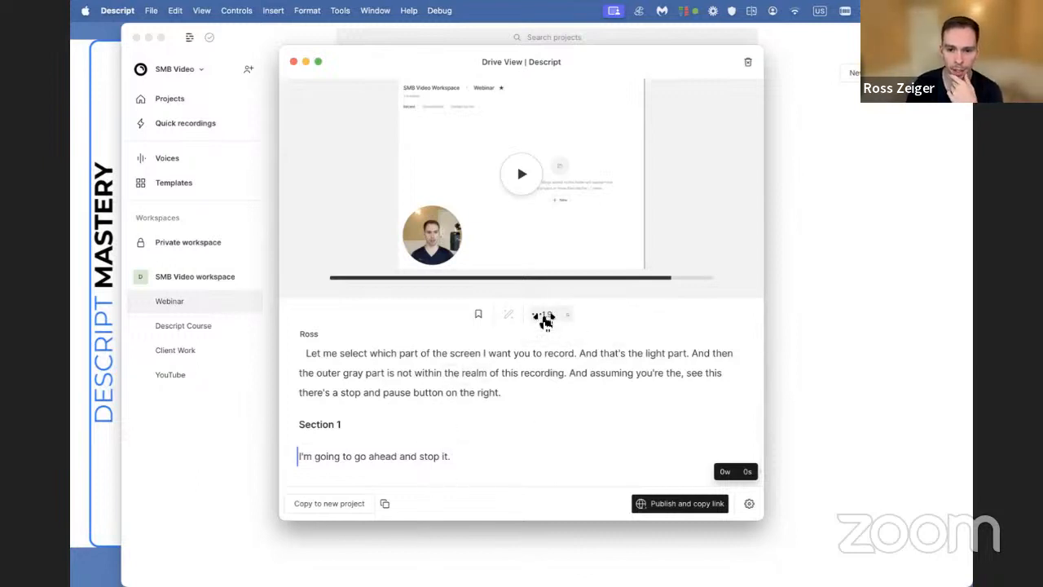
# Step: Shorten the word gap before "I'm going to go ahead and stop it." in stages until it is removed completely
pyautogui.moveTo(548, 317); pyautogui.dragTo(517, 324)
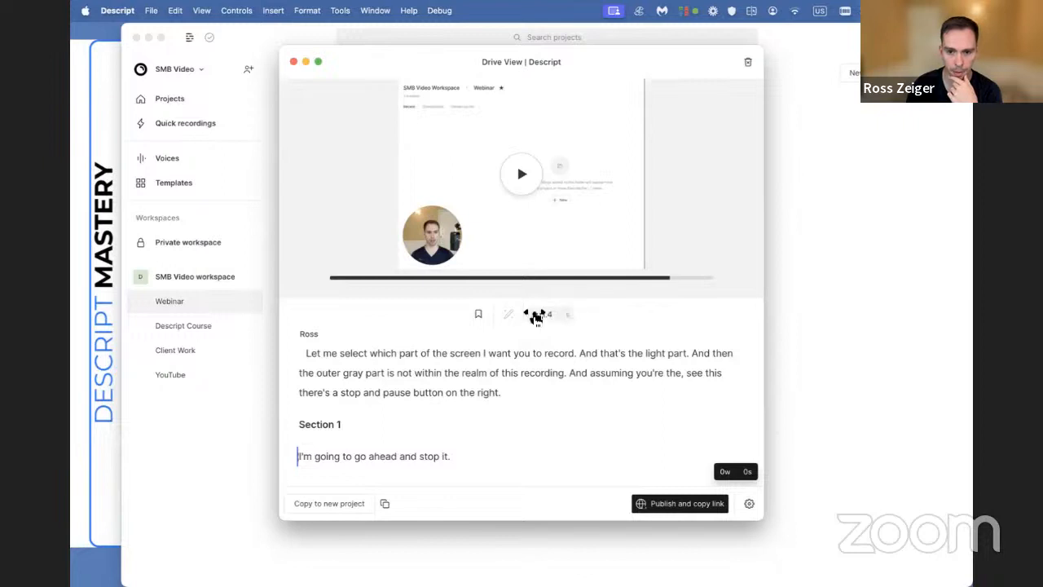
pyautogui.moveTo(545, 319); pyautogui.dragTo(477, 322)
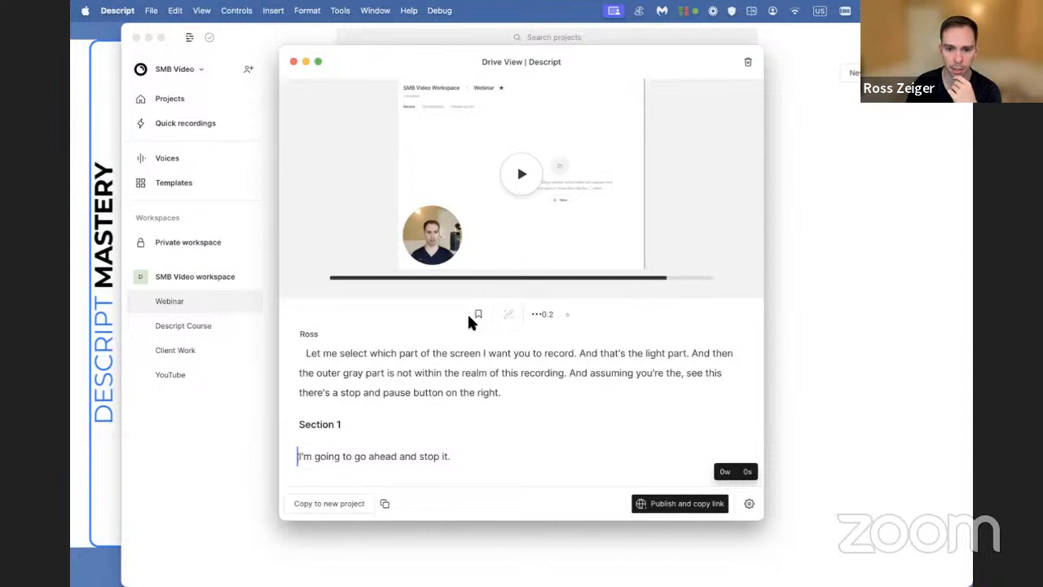
pyautogui.moveTo(548, 320); pyautogui.dragTo(535, 321)
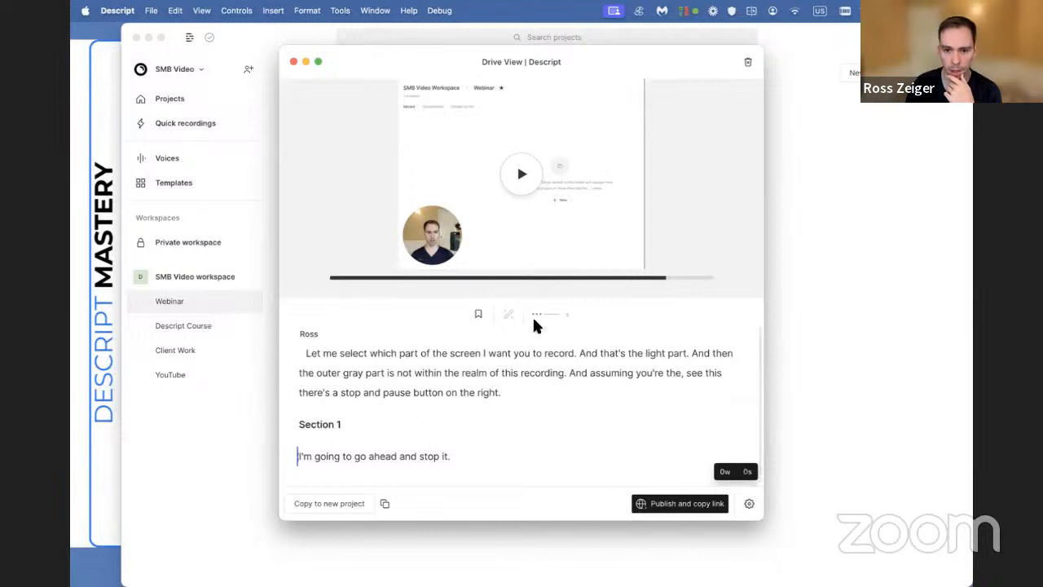
# Step: Try the Public and Unlisted page access options, set the access to Restricted, and keep Studio Sound enabled
pyautogui.click(745, 502)
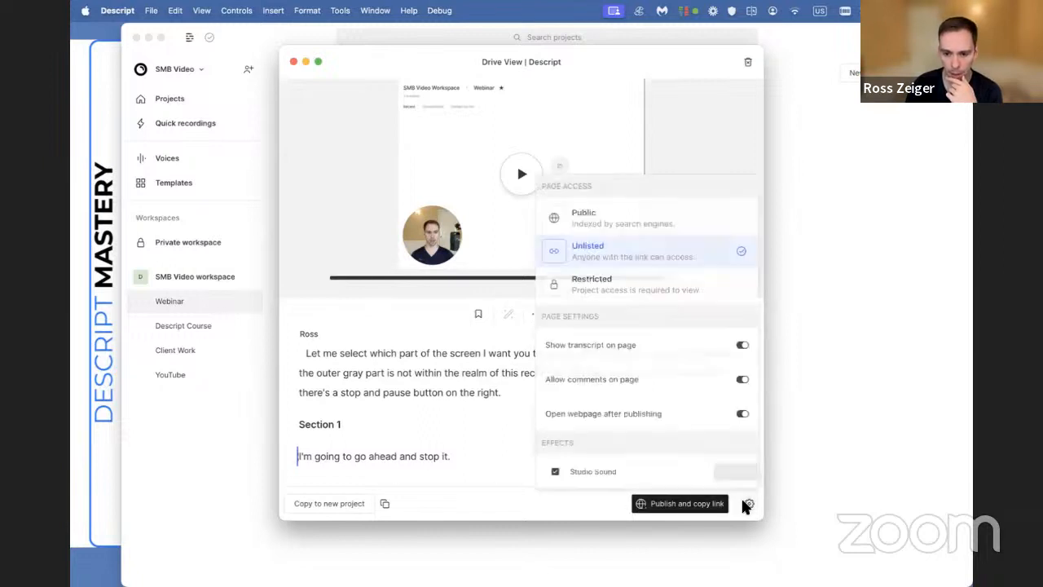
pyautogui.click(615, 219)
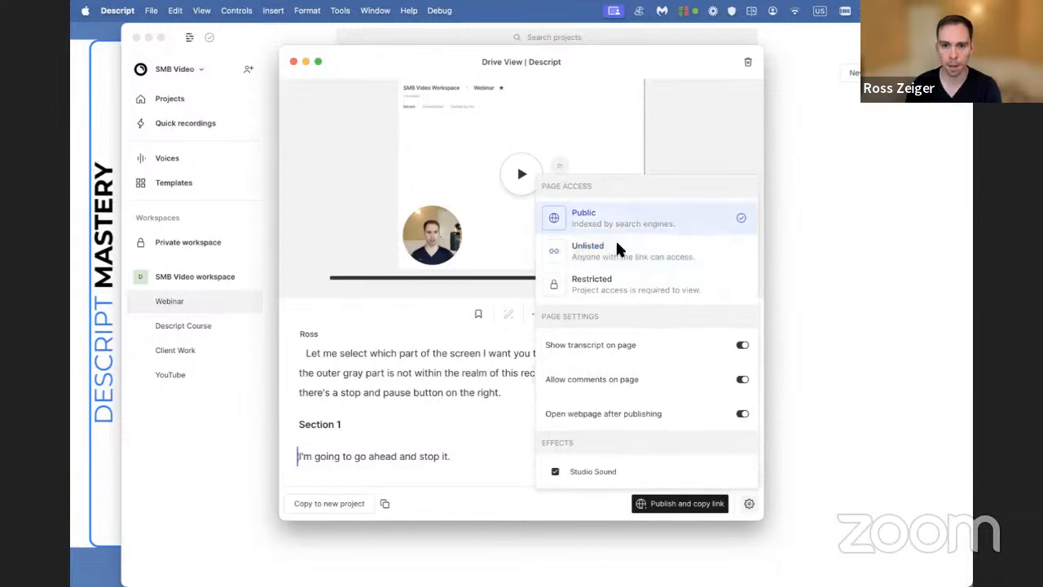
pyautogui.click(604, 254)
pyautogui.click(610, 279)
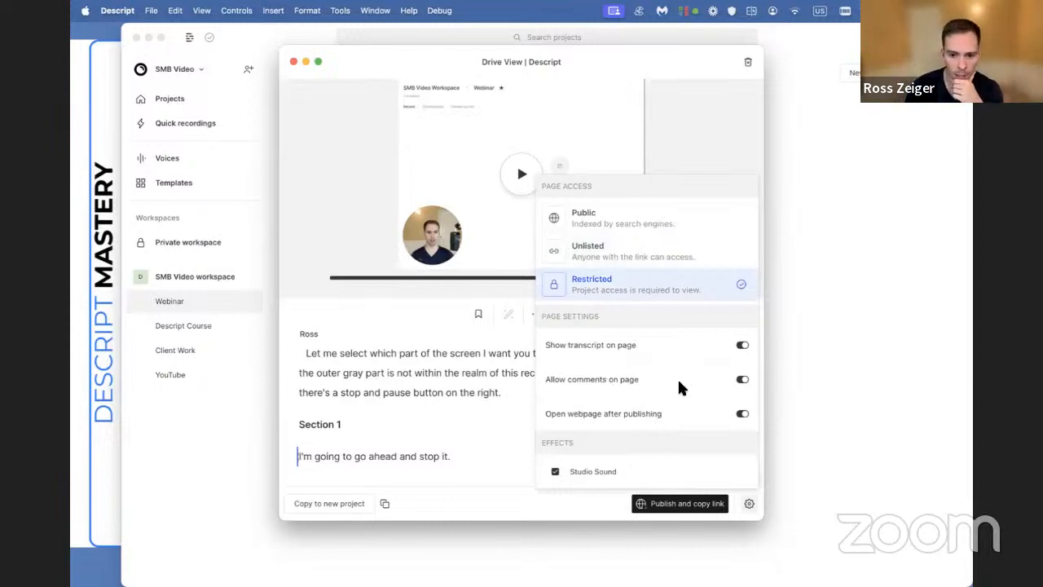
pyautogui.click(556, 473)
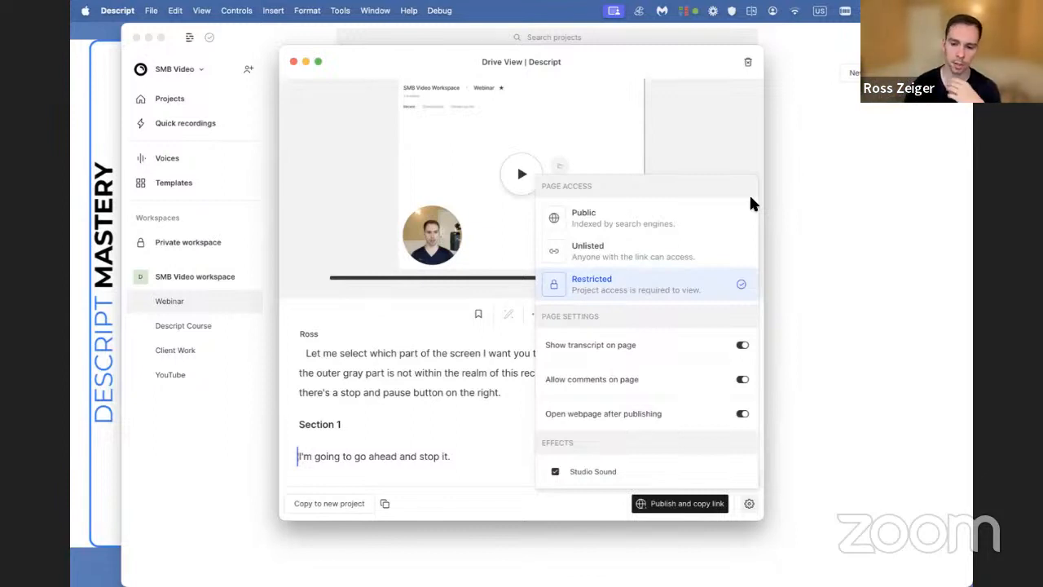
pyautogui.click(706, 151)
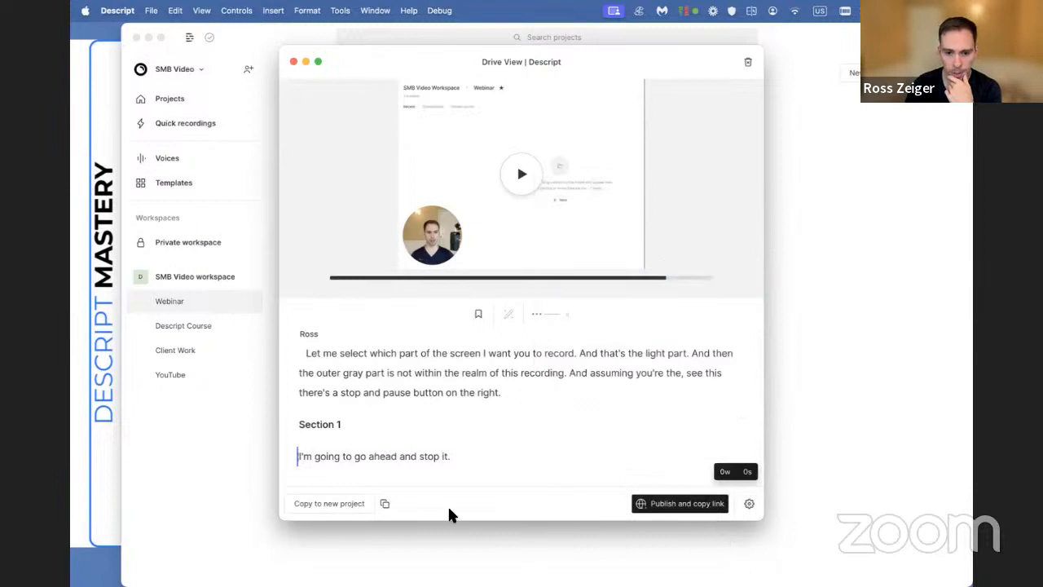
# Step: Copy the recording to a new project and arrange the project window in front of the workspace window
pyautogui.click(319, 504)
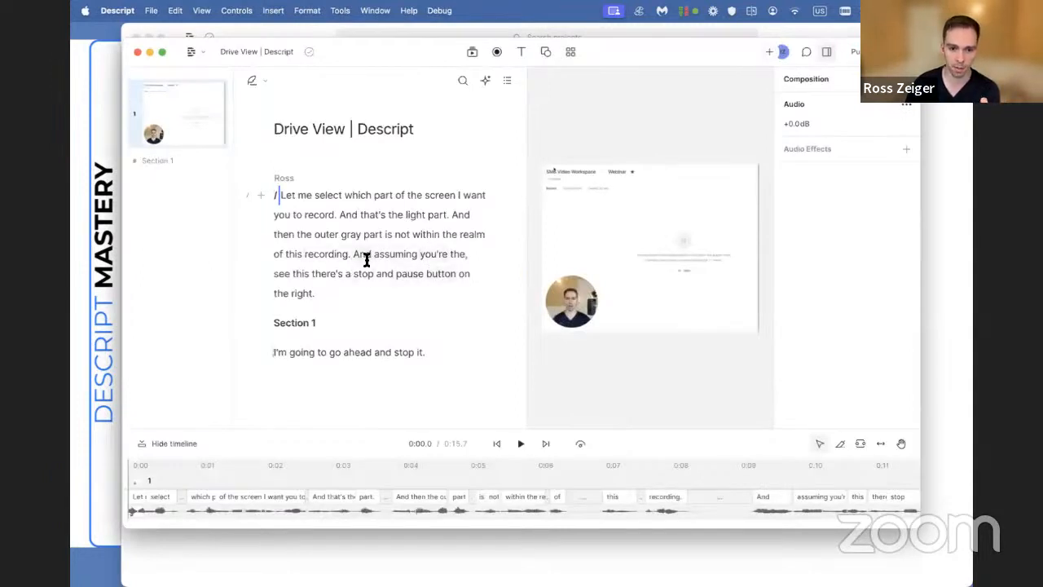
pyautogui.moveTo(289, 246); pyautogui.dragTo(324, 88)
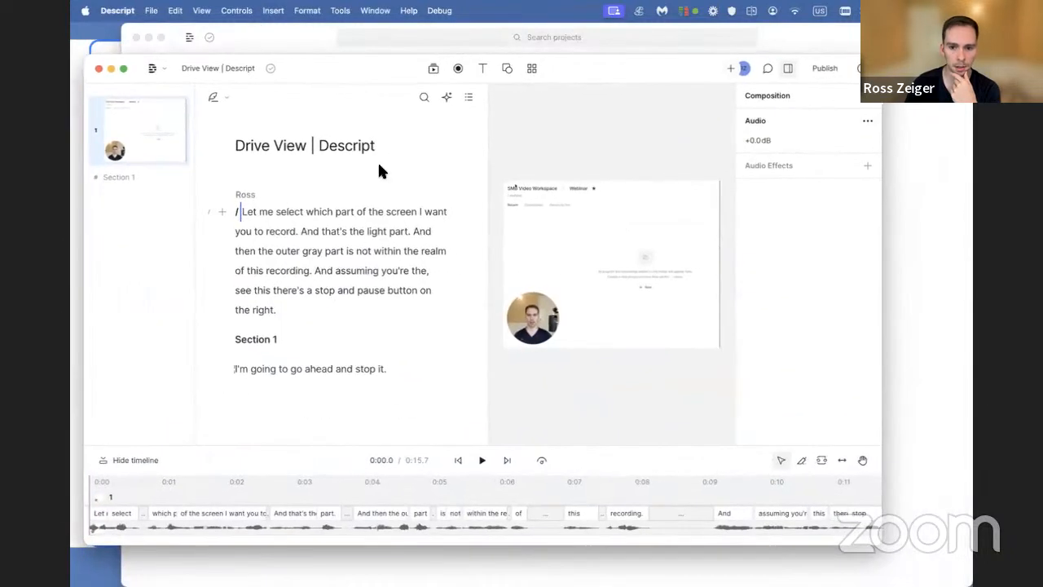
pyautogui.click(369, 45)
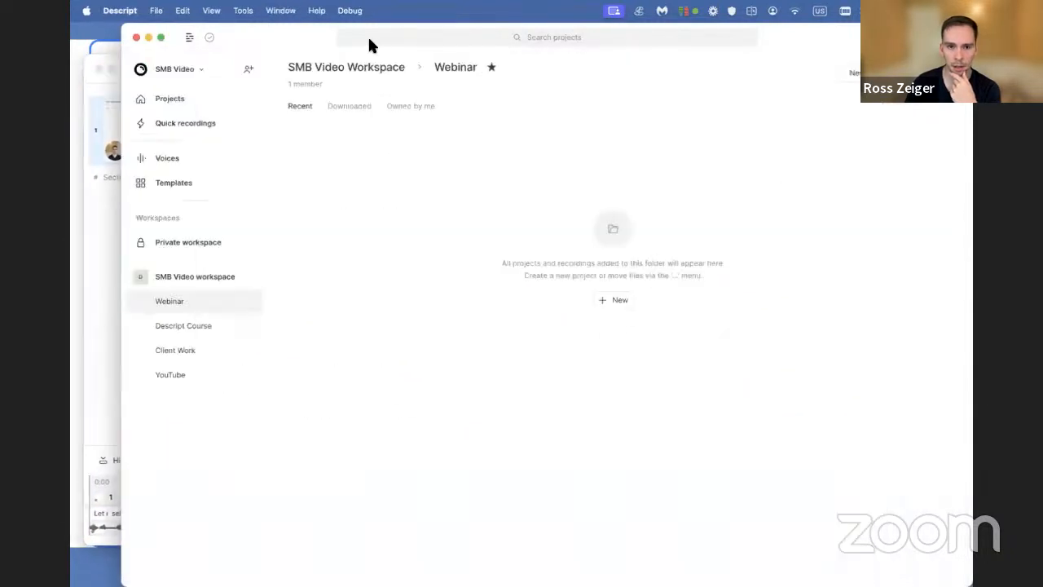
pyautogui.moveTo(308, 63)
pyautogui.mouseDown()
pyautogui.moveTo(265, 399)
pyautogui.moveTo(302, 61)
pyautogui.mouseUp()
pyautogui.click(106, 408)
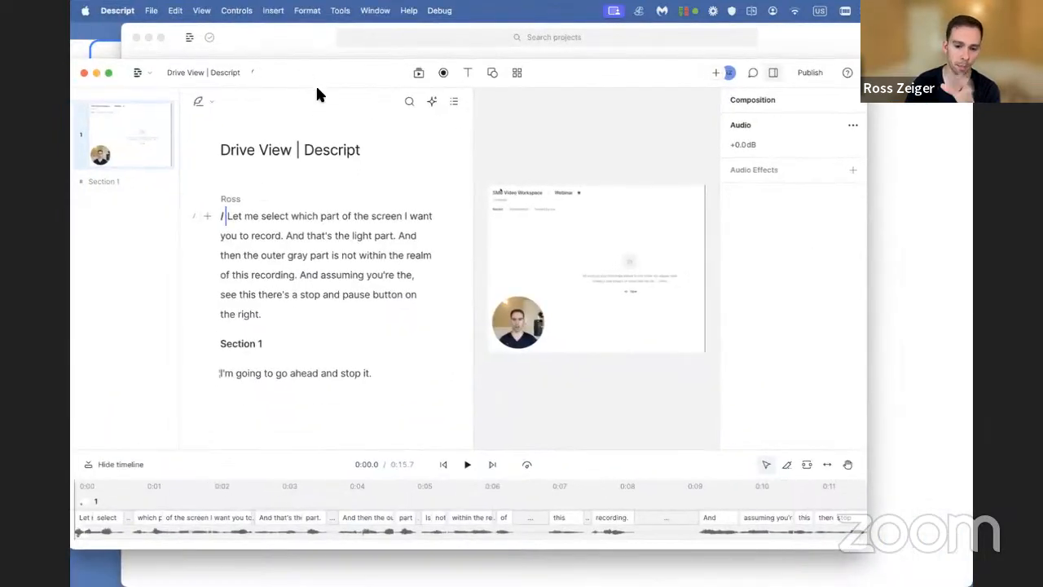
pyautogui.moveTo(295, 77); pyautogui.dragTo(377, 76)
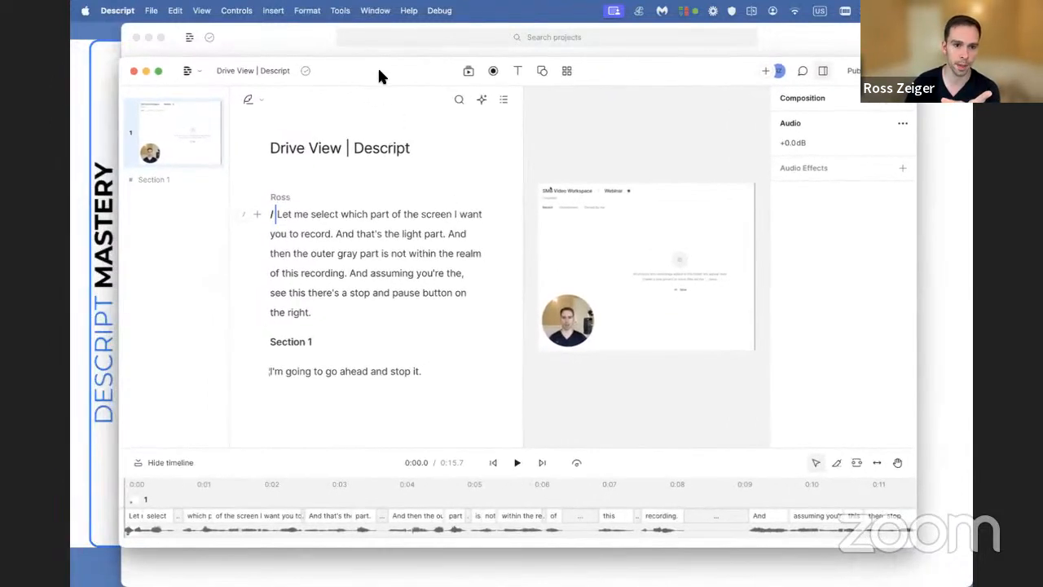
# Step: Publish the project as a web link and review its resolution, access and page settings, keeping Max and "Anyone with the link can access"
pyautogui.click(853, 71)
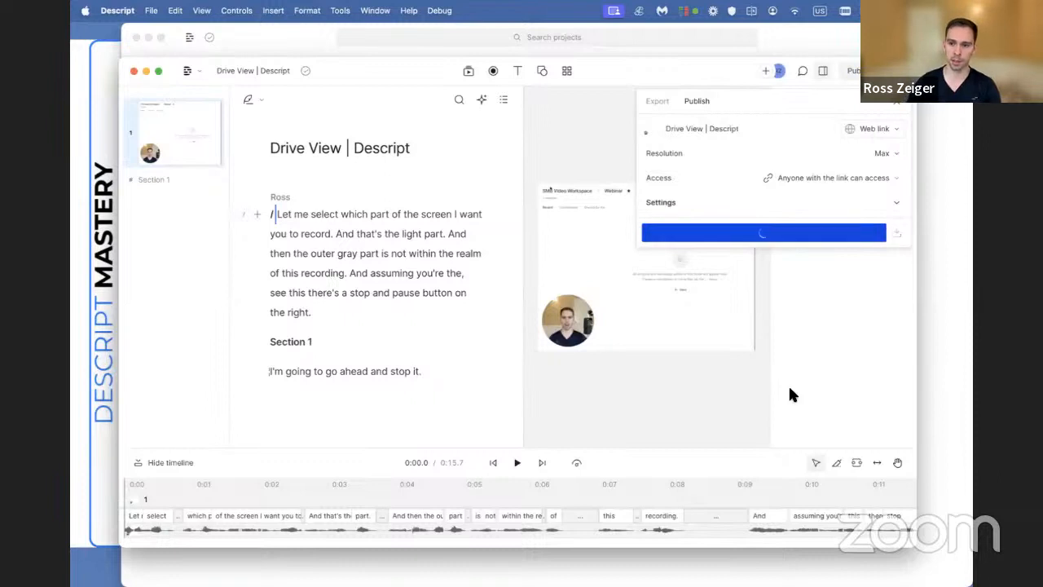
pyautogui.click(881, 154)
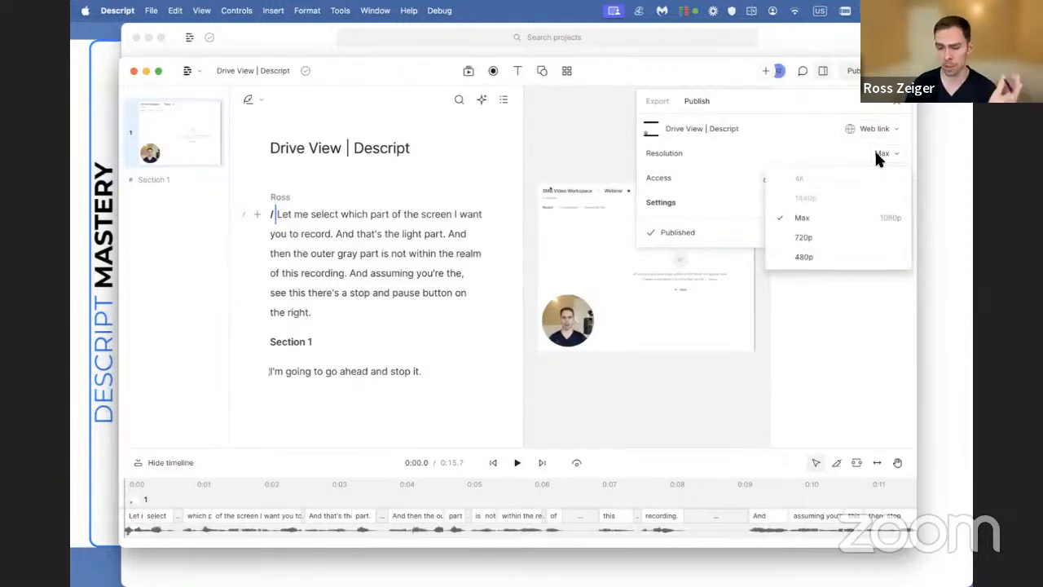
pyautogui.click(880, 154)
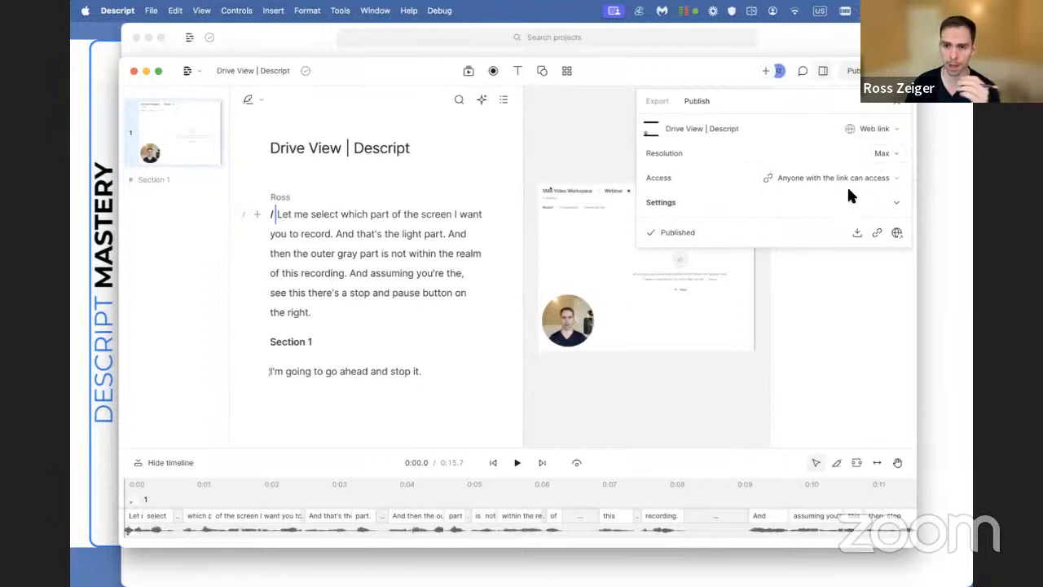
pyautogui.click(823, 177)
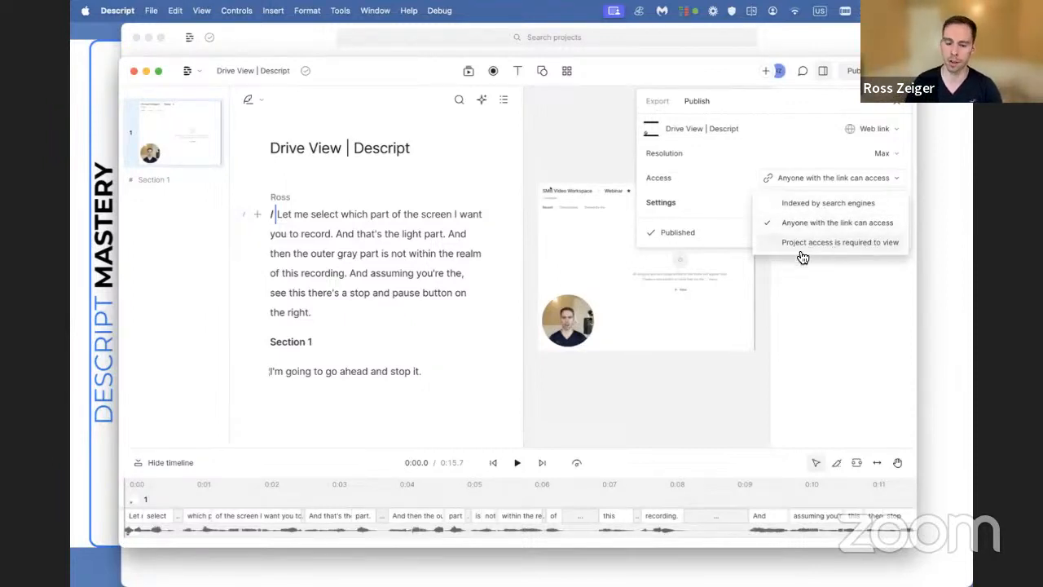
pyautogui.click(784, 183)
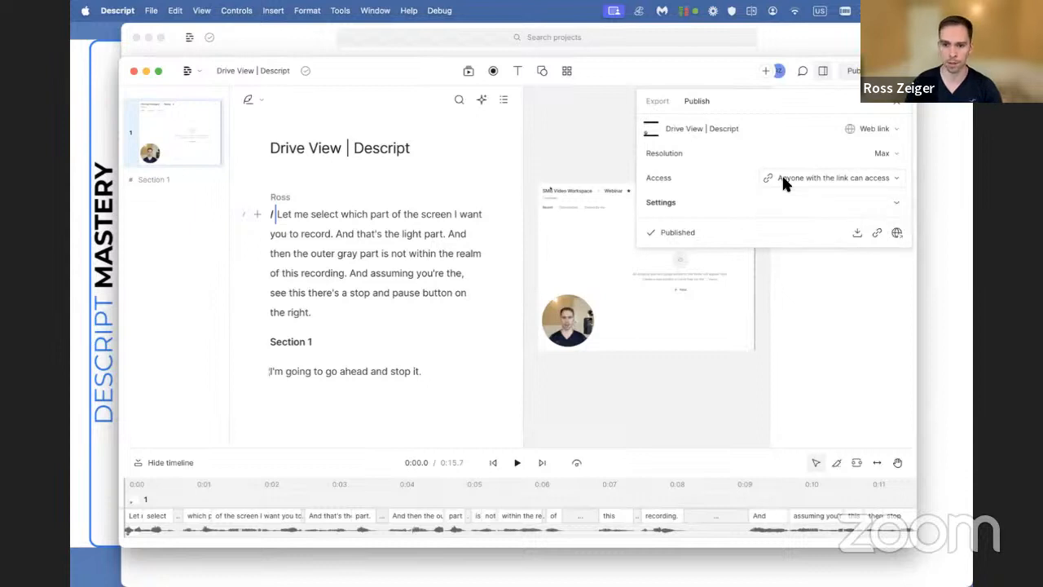
pyautogui.click(894, 205)
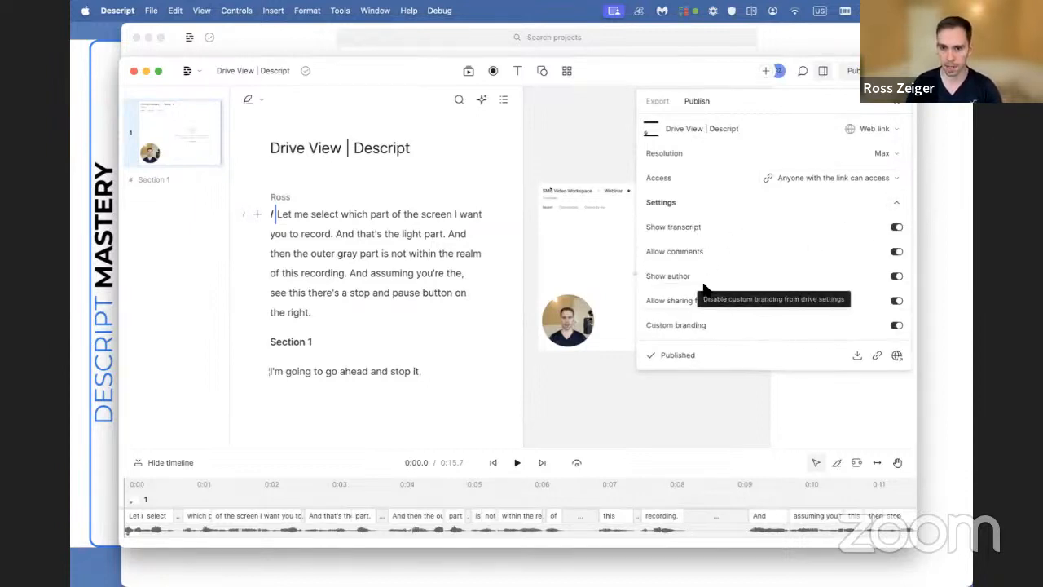
pyautogui.click(894, 203)
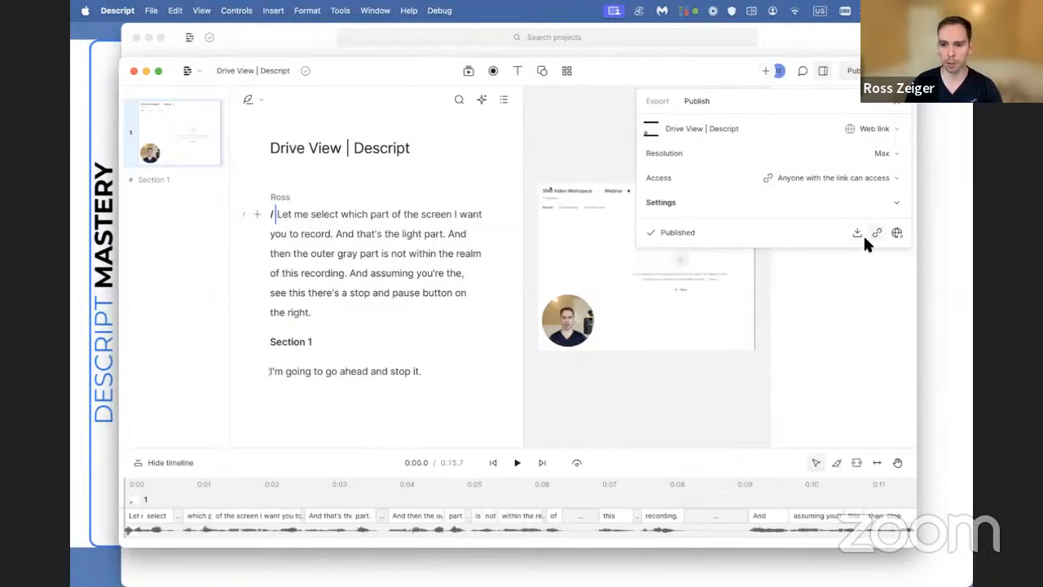
# Step: Open the published page in Firefox, play a short part of the video, and show the page's share URL
pyautogui.click(895, 233)
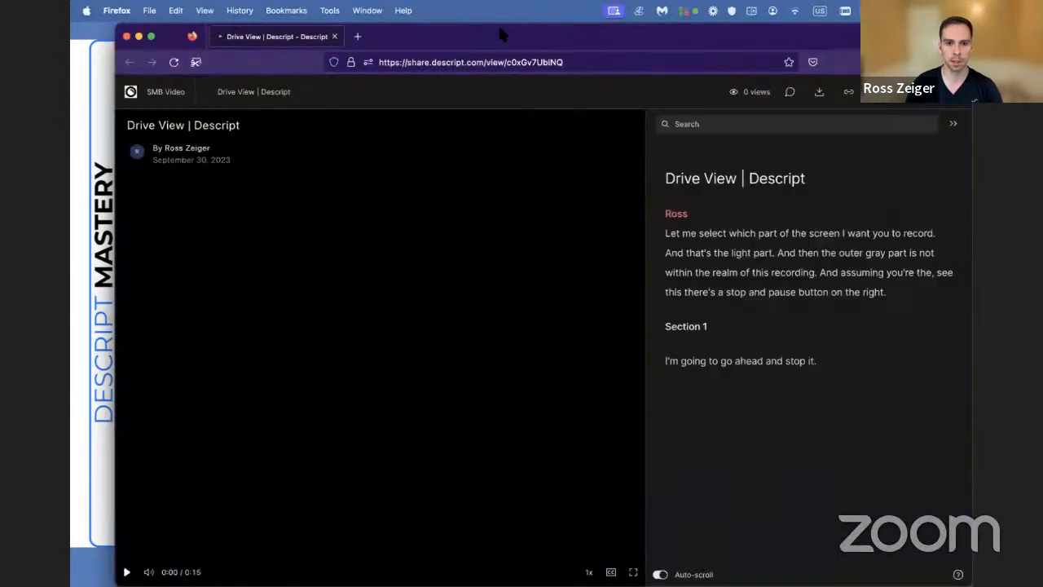
pyautogui.moveTo(499, 28); pyautogui.dragTo(519, 28)
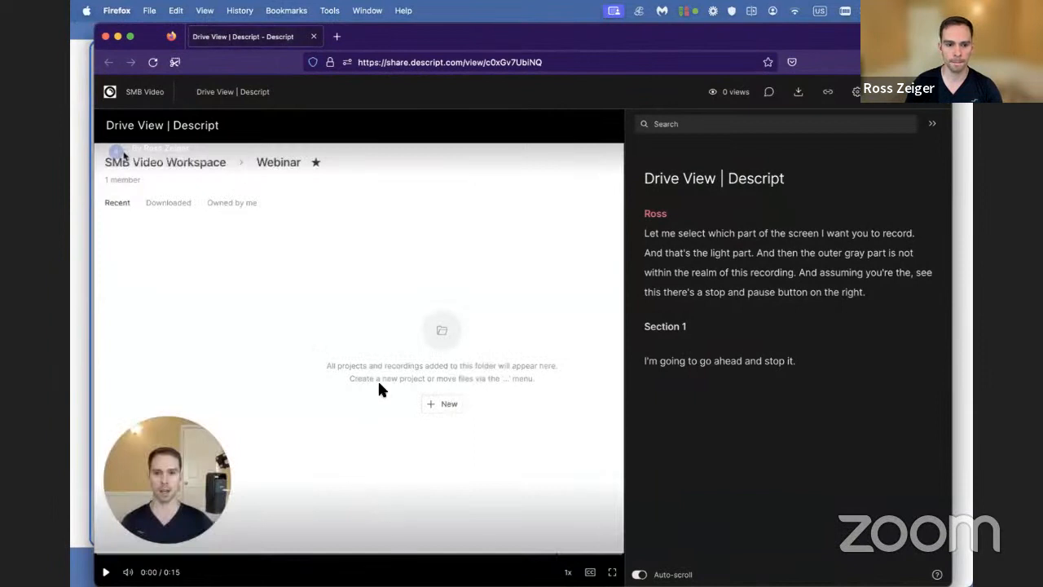
pyautogui.click(406, 337)
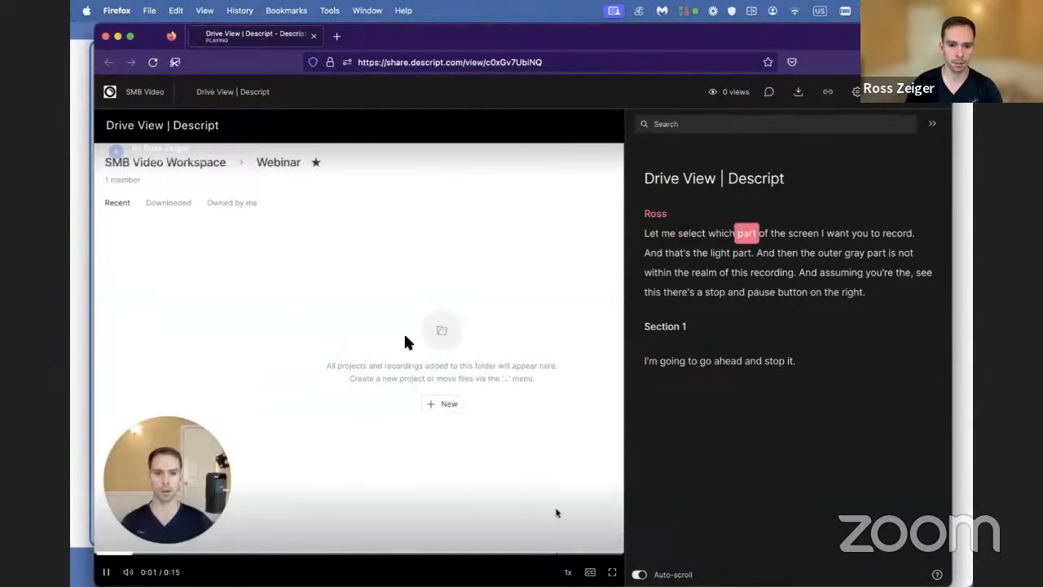
pyautogui.click(405, 337)
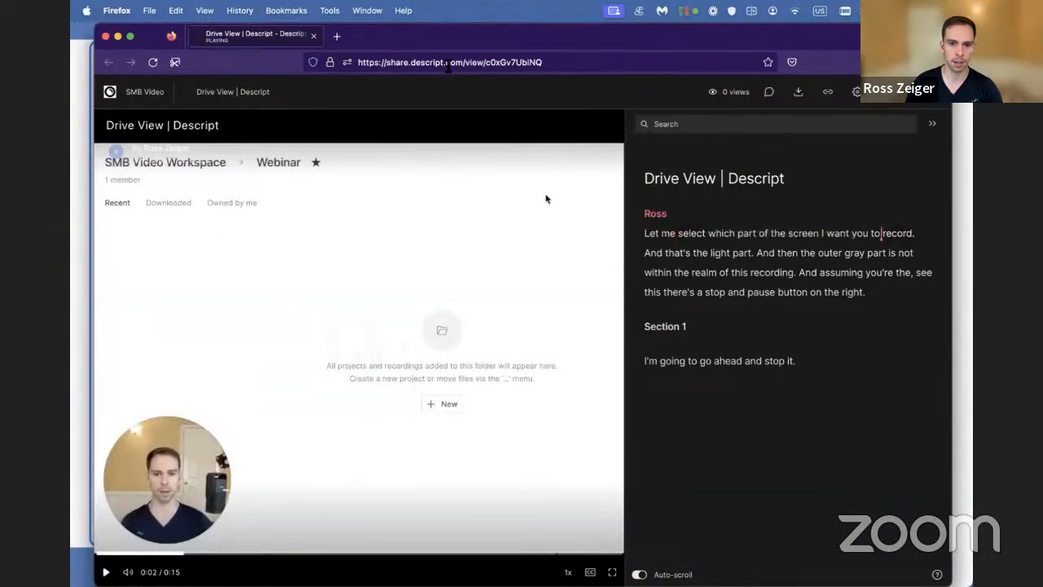
pyautogui.click(446, 63)
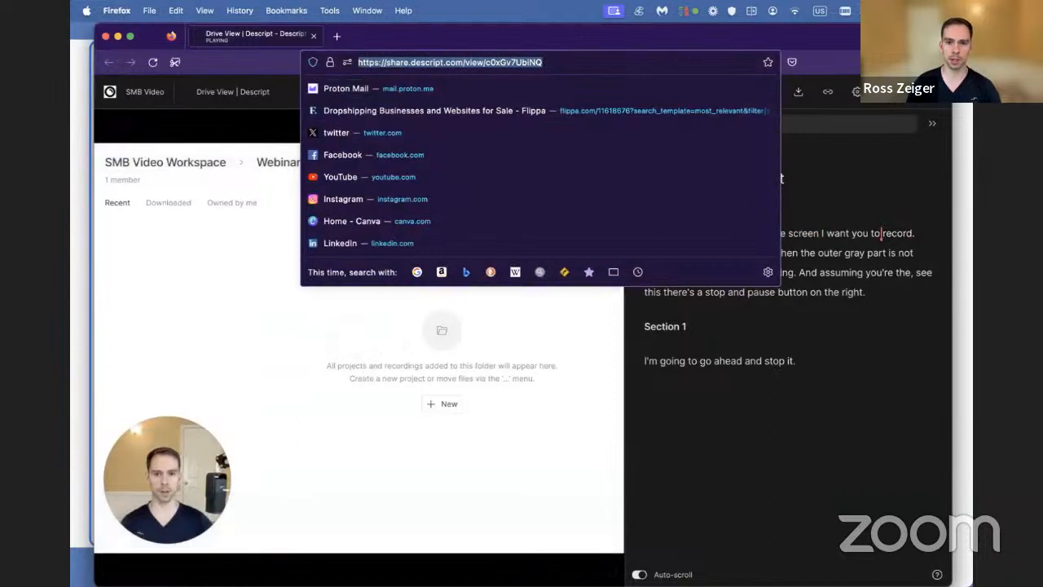
pyautogui.click(703, 446)
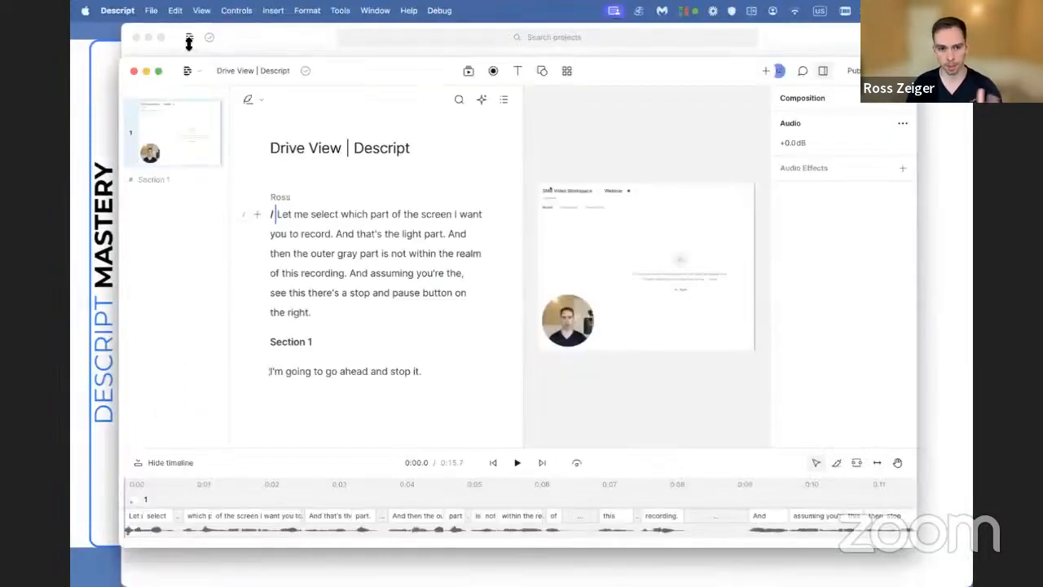
# Step: Start a new remote recording from the Webinar folder and bring its SquadCast green room into view in Firefox
pyautogui.click(190, 69)
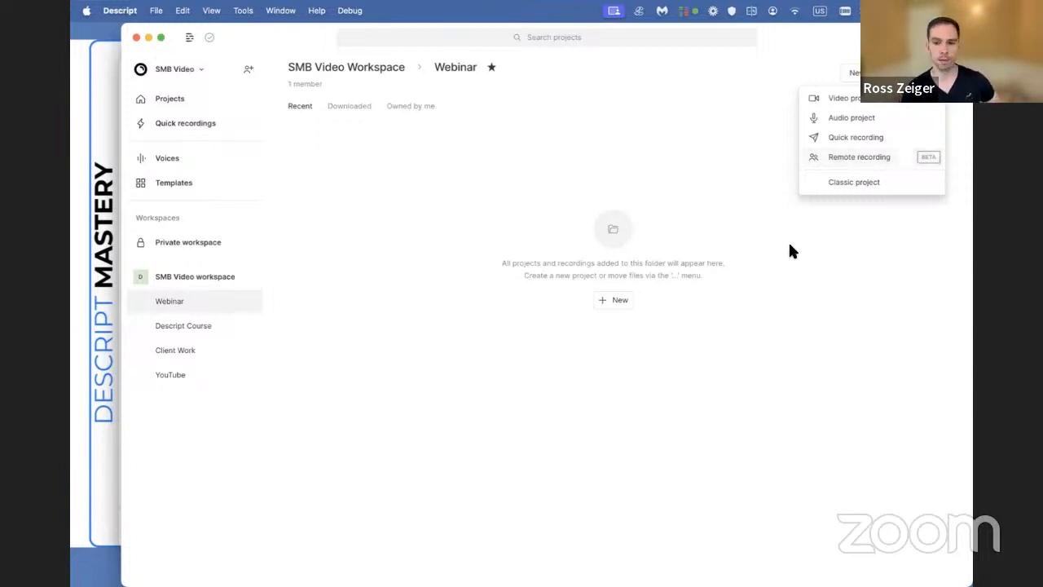
pyautogui.click(764, 284)
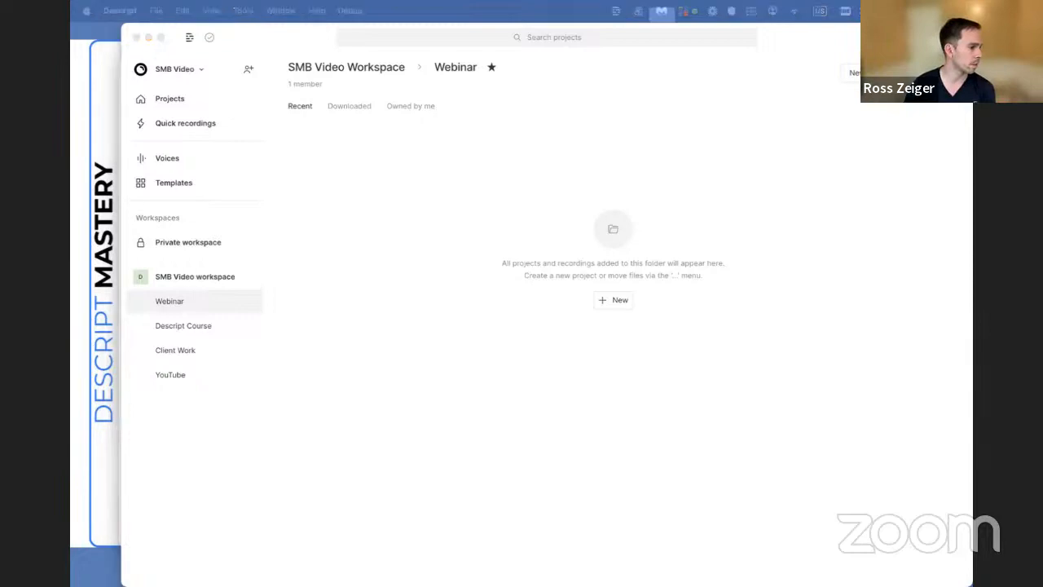
pyautogui.press('super+Tab')
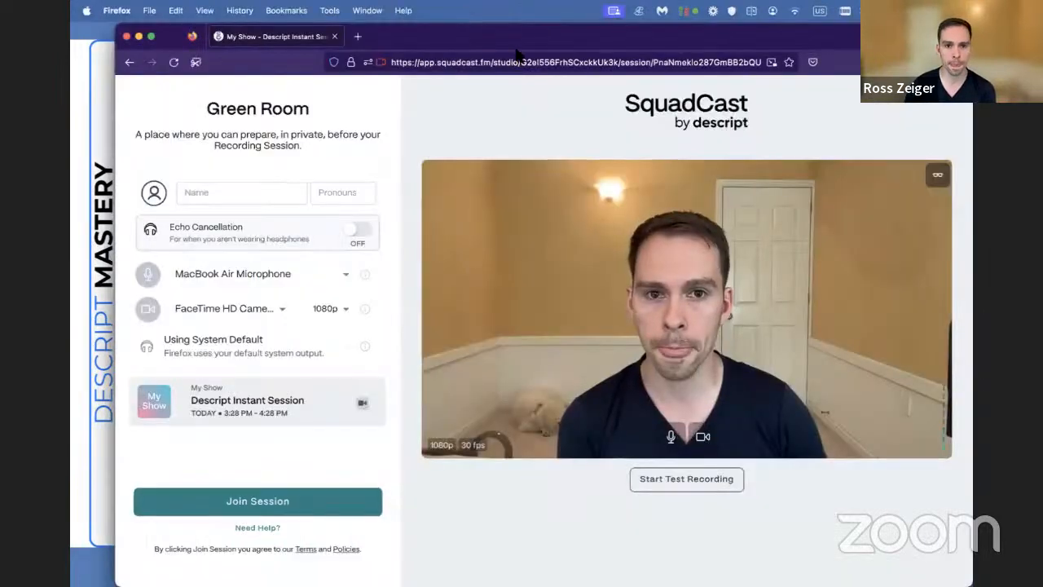
pyautogui.moveTo(527, 39); pyautogui.dragTo(503, 39)
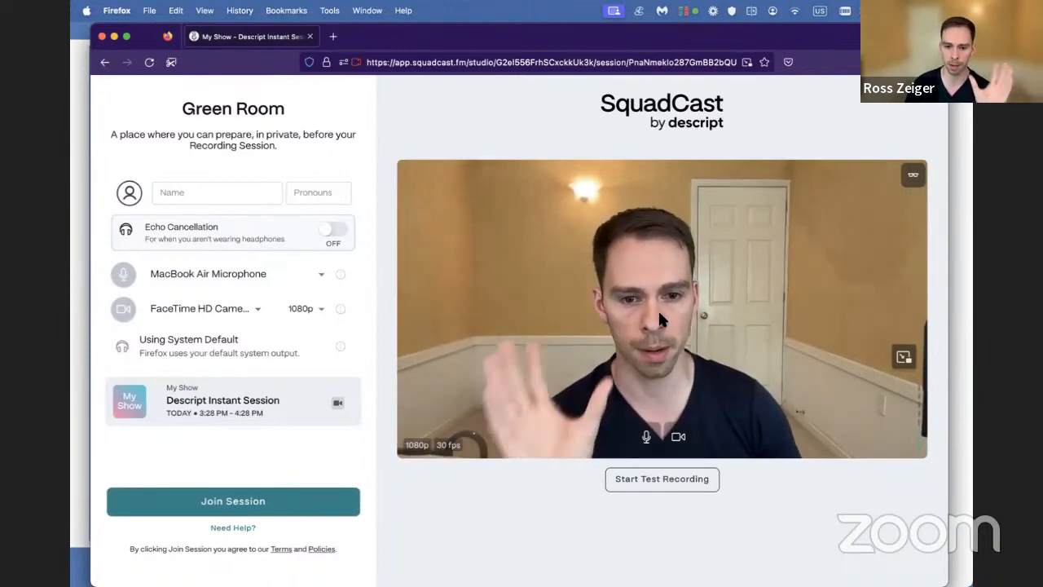
# Step: Enter the participant's name, turn on Echo Cancellation, and review the microphone and camera choices, keeping MacBook Air Microphone and FaceTime HD Camera
pyautogui.click(245, 189)
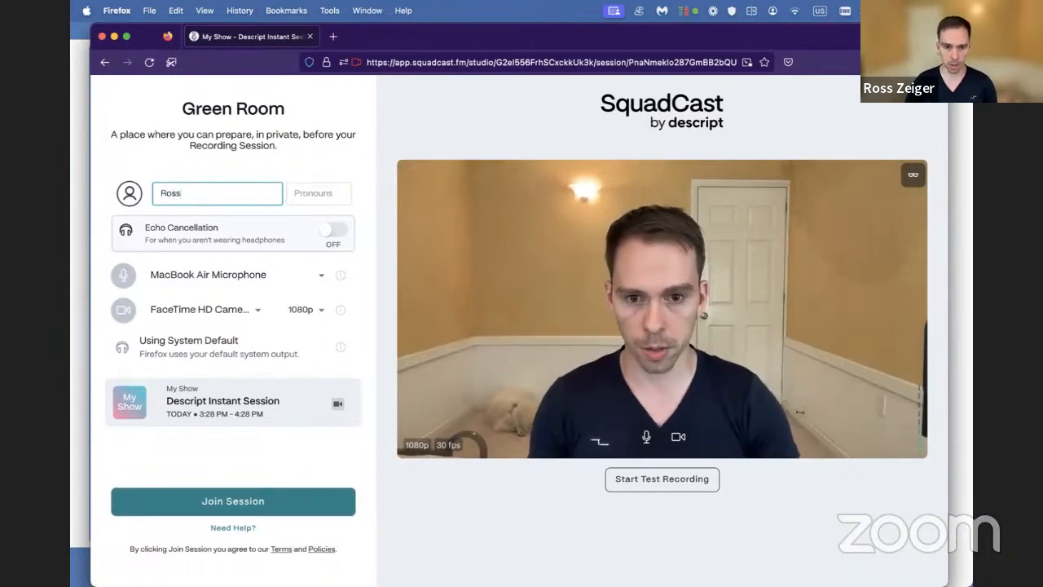
pyautogui.click(230, 167)
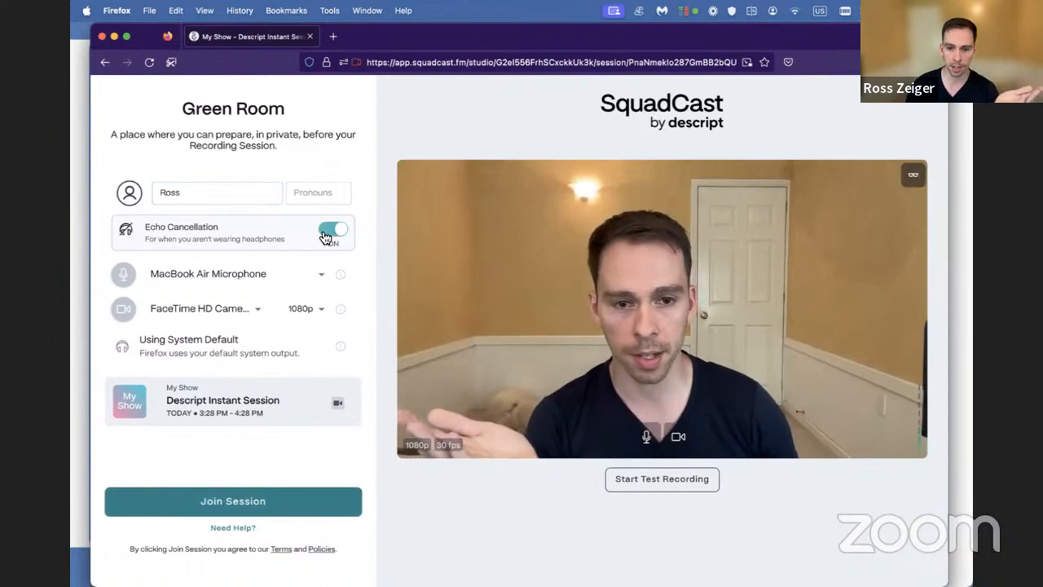
pyautogui.click(273, 281)
pyautogui.click(271, 279)
pyautogui.click(203, 310)
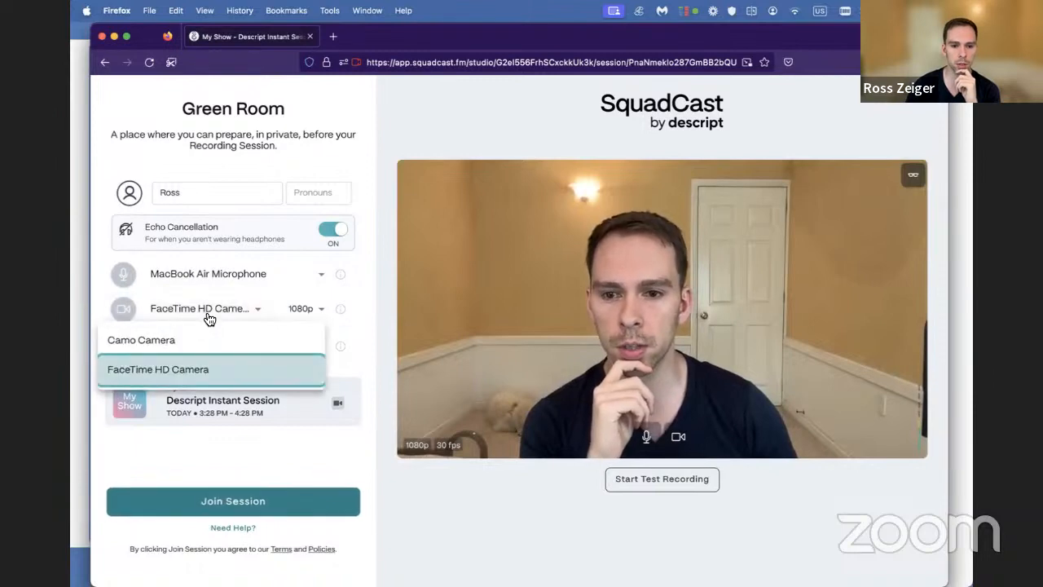
pyautogui.click(210, 317)
# Step: Try the 720p camera resolution and set it back to 1080p
pyautogui.click(311, 320)
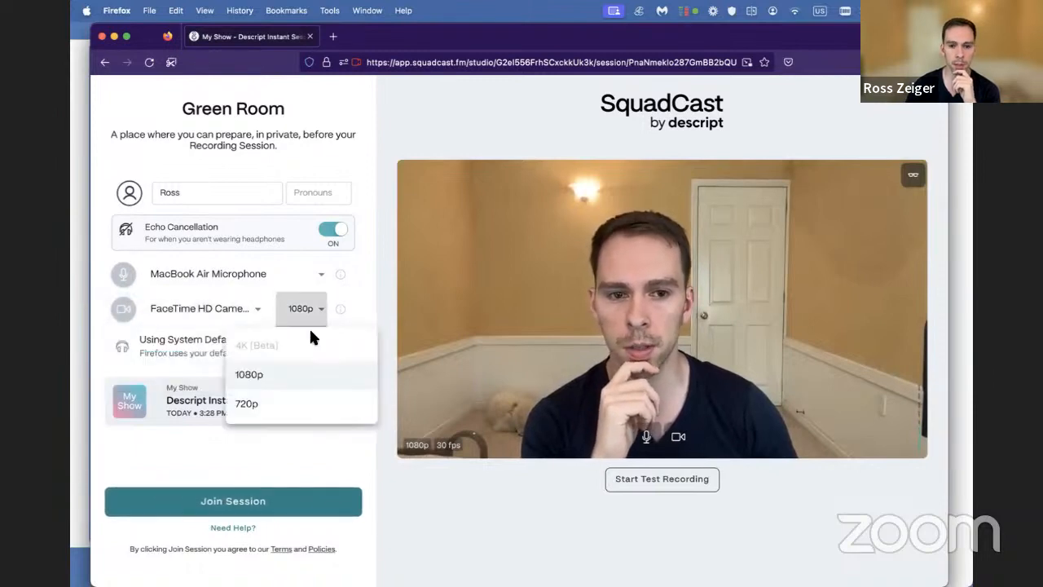
pyautogui.click(277, 401)
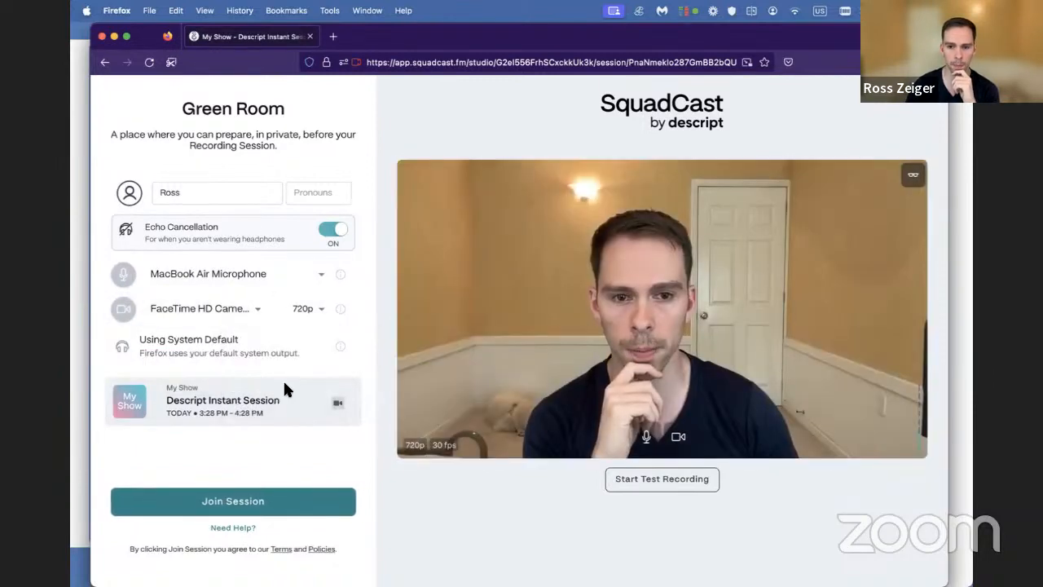
pyautogui.click(309, 315)
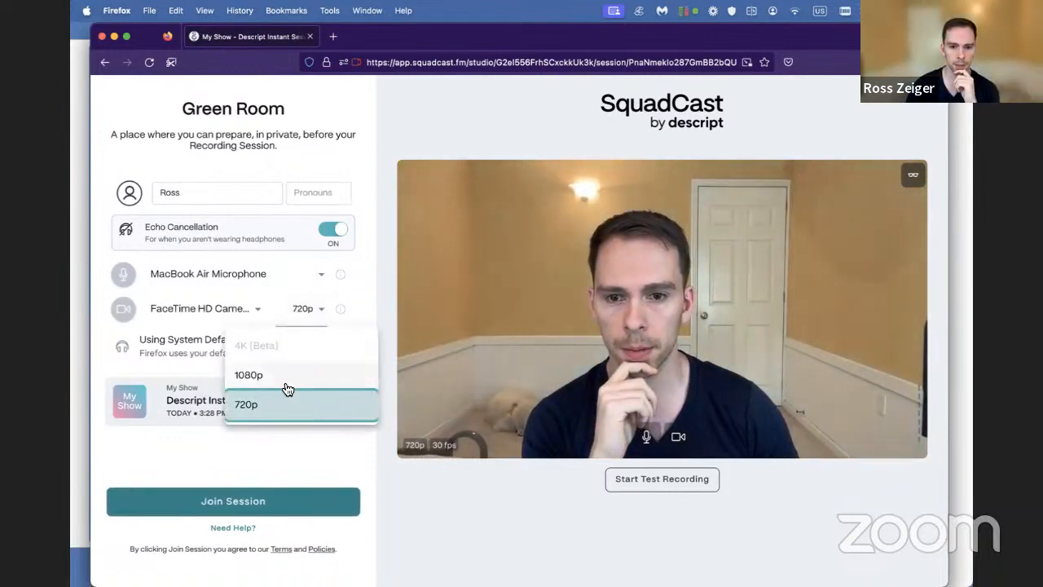
pyautogui.click(277, 377)
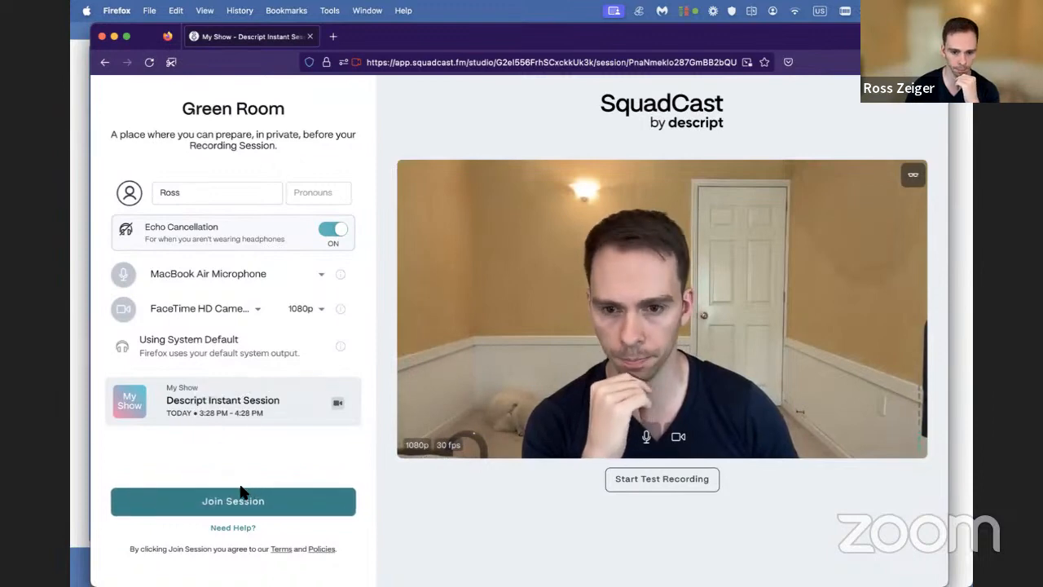
# Step: Join the SquadCast session and permanently dismiss the notice about keeping the studio in focus
pyautogui.click(207, 499)
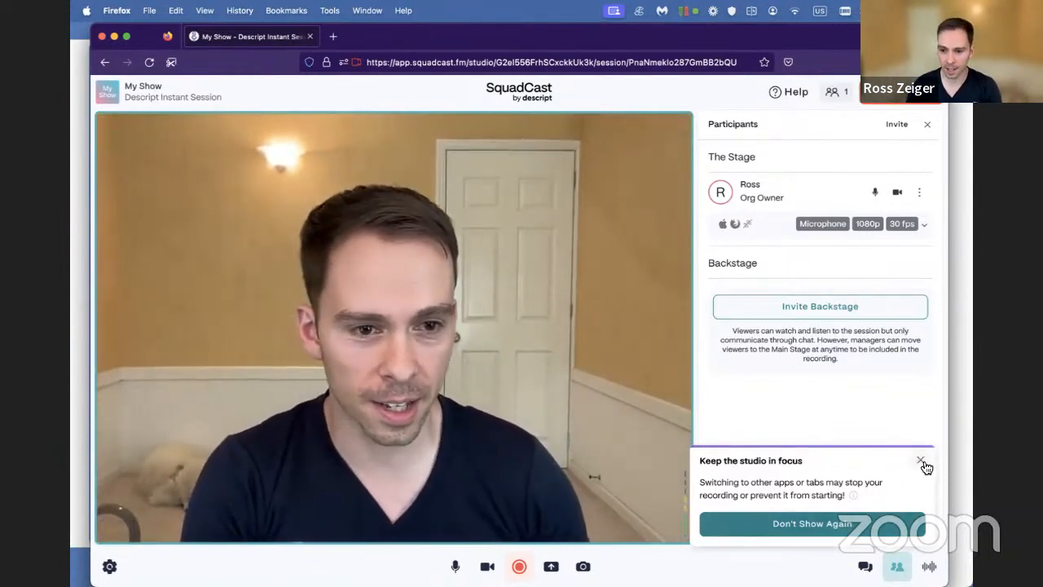
pyautogui.click(811, 531)
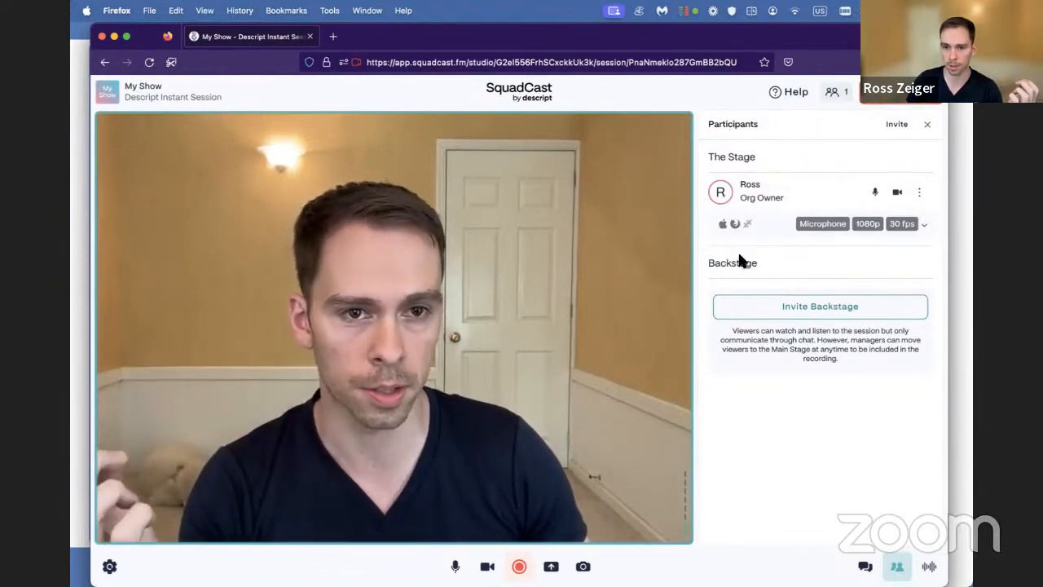
# Step: Compare the Stage and Backstage invitation options, copy the invitation link for The Stage, and close the participants list
pyautogui.click(896, 126)
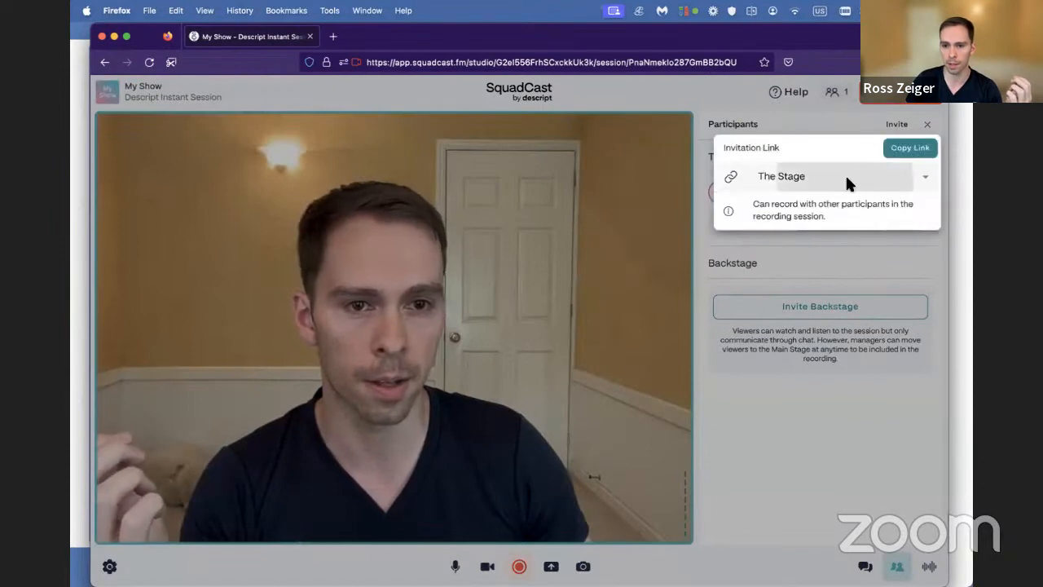
pyautogui.click(846, 179)
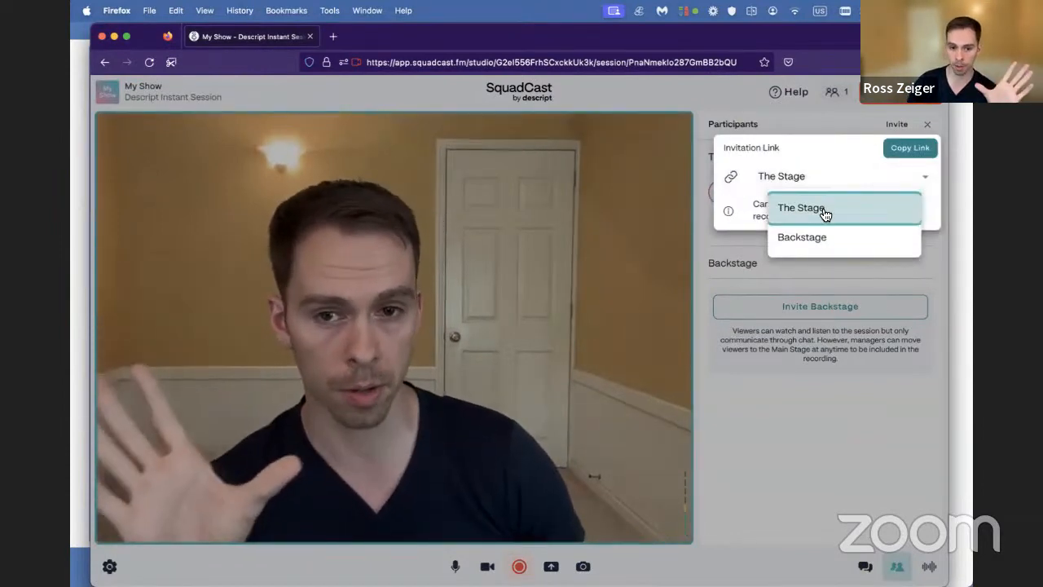
pyautogui.click(814, 212)
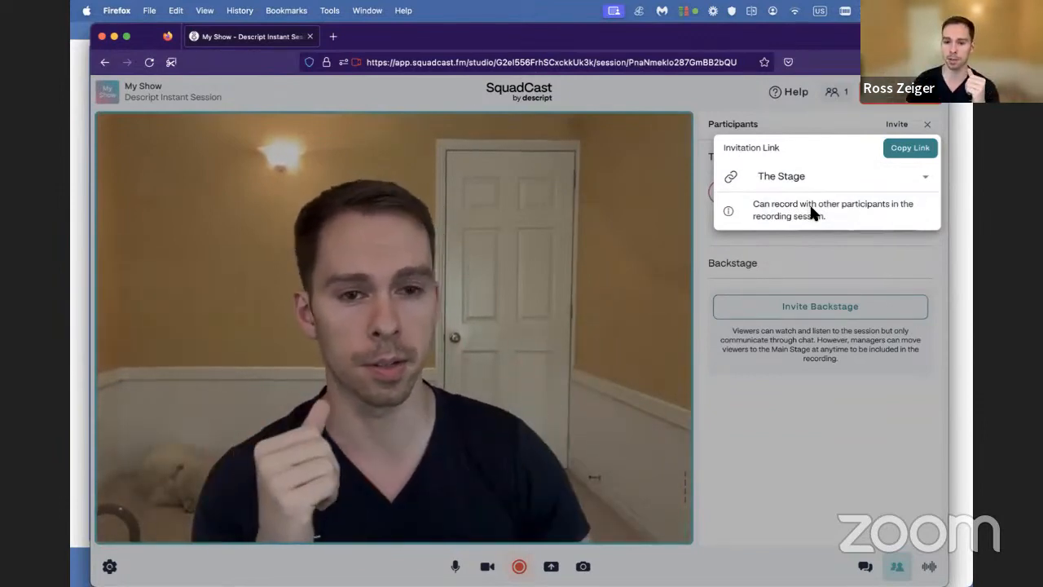
pyautogui.click(812, 181)
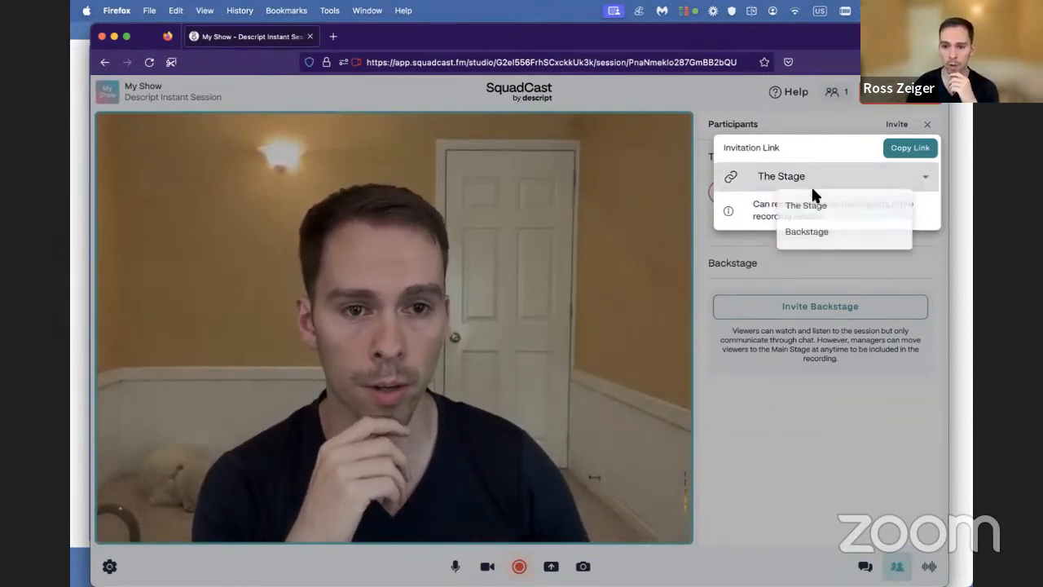
pyautogui.click(790, 243)
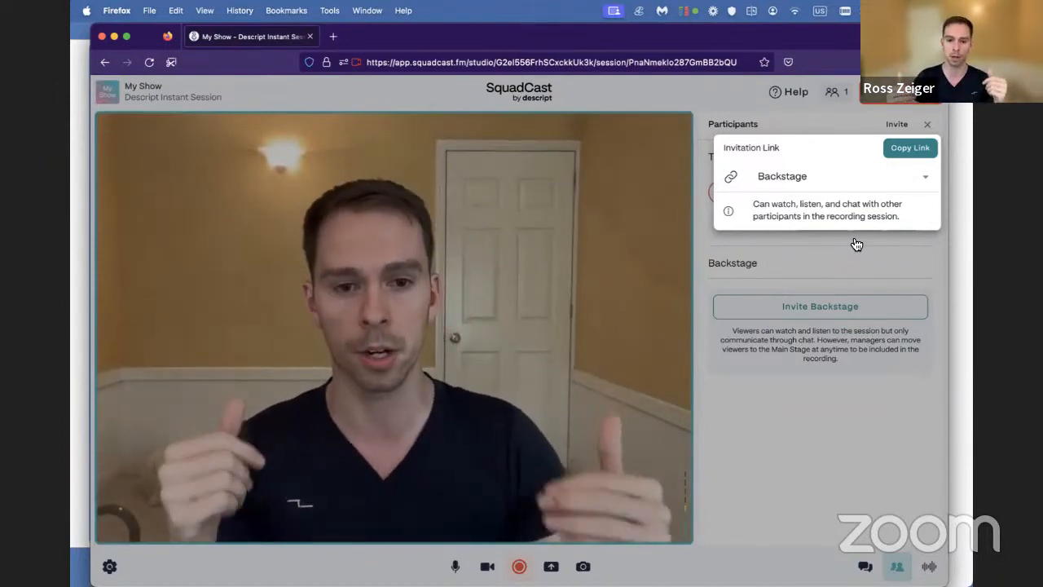
pyautogui.click(785, 178)
pyautogui.click(794, 205)
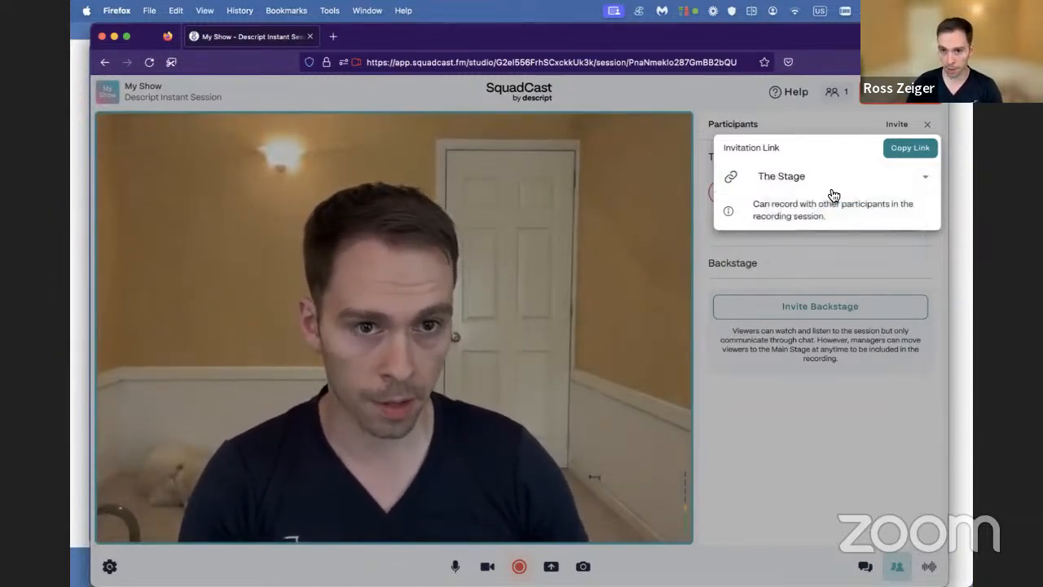
pyautogui.click(921, 148)
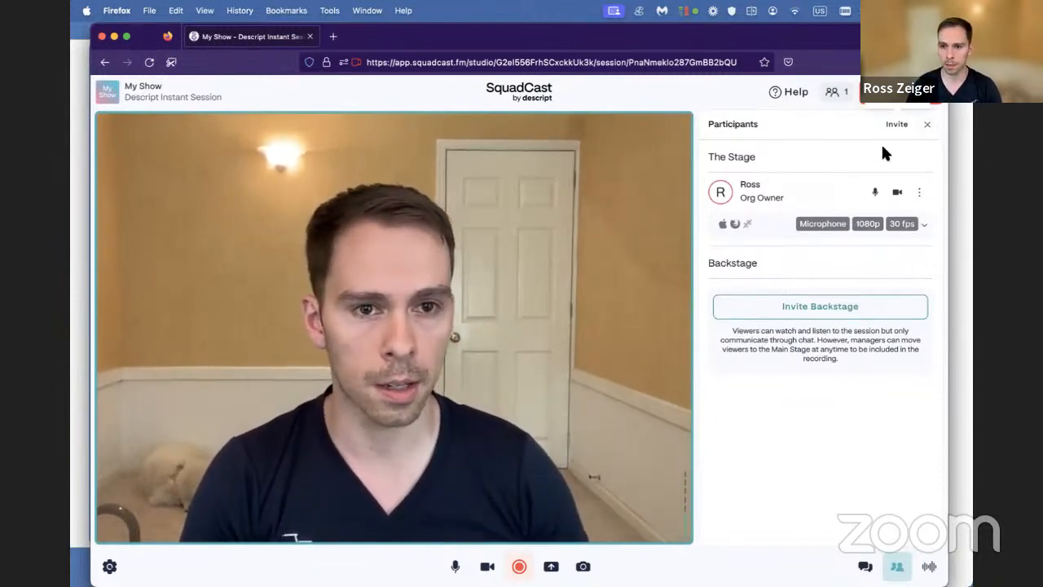
pyautogui.click(927, 124)
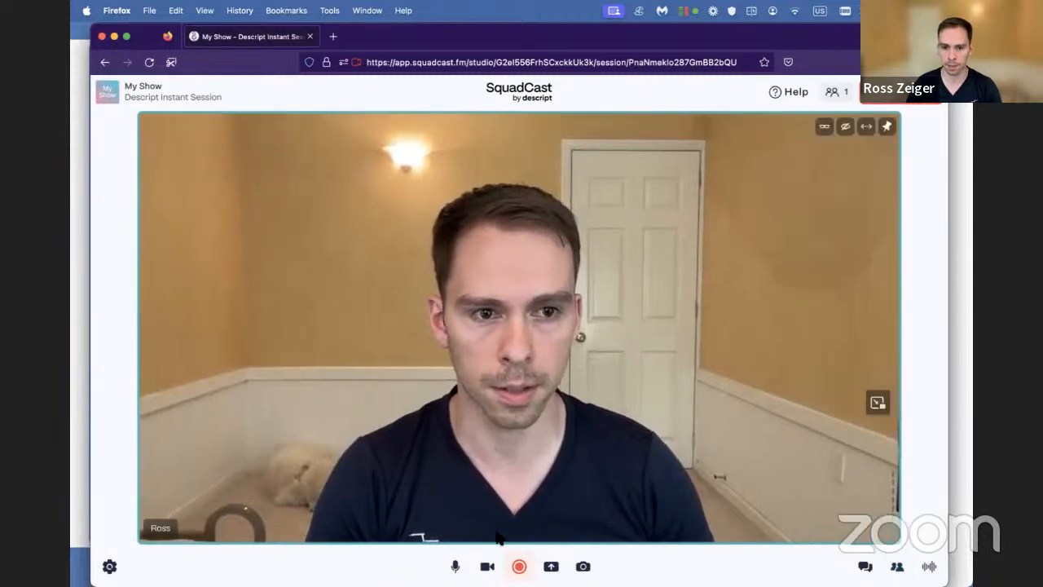
# Step: Record a take of about 51 seconds and show the quality check of the local recordings while it runs
pyautogui.click(520, 566)
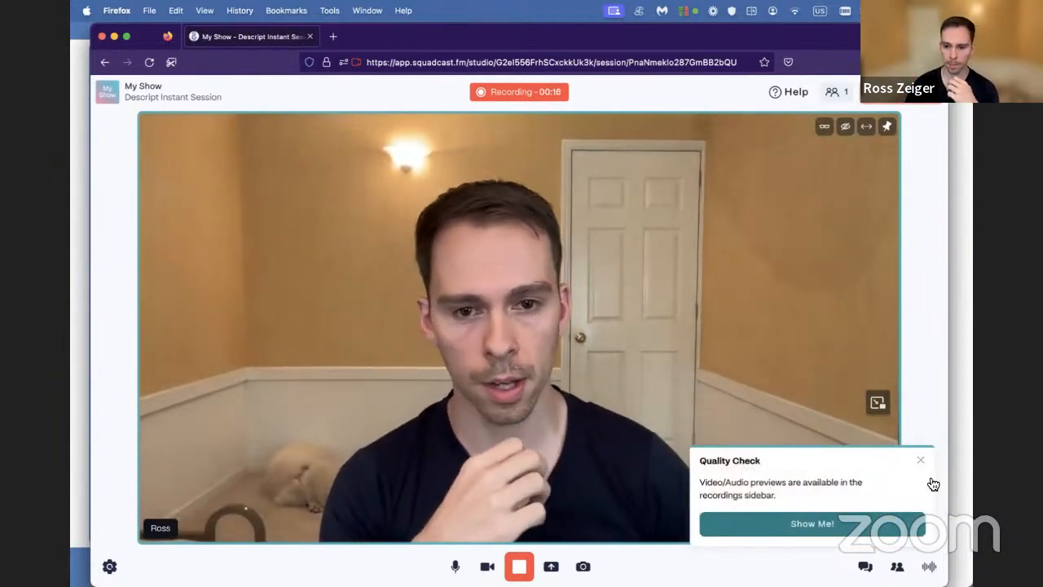
pyautogui.click(844, 526)
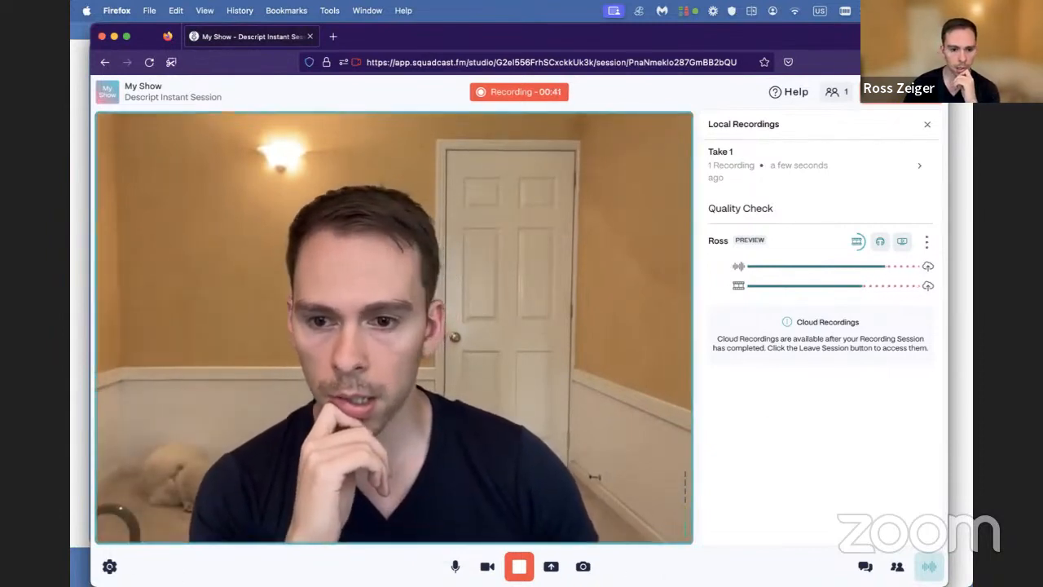
pyautogui.click(109, 568)
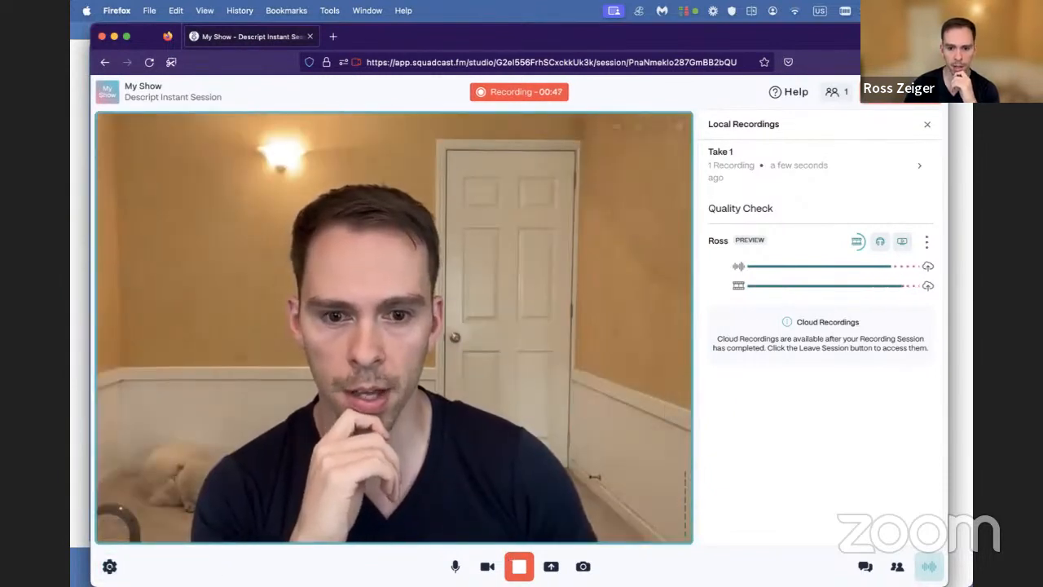
pyautogui.click(518, 568)
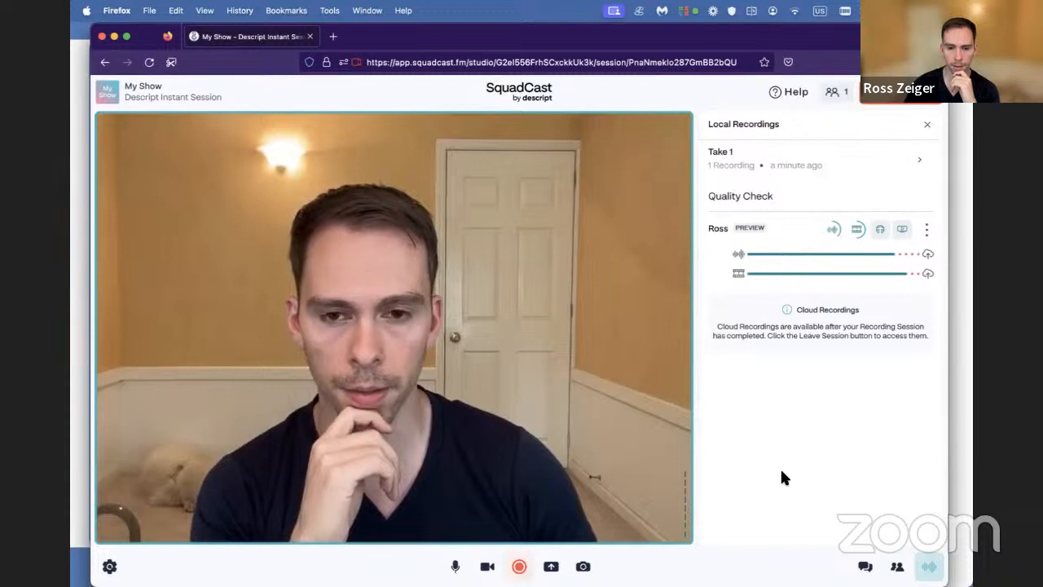
# Step: Send Take 1 to Descript for editing and create a project from its file with English as the transcription language
pyautogui.moveTo(909, 157)
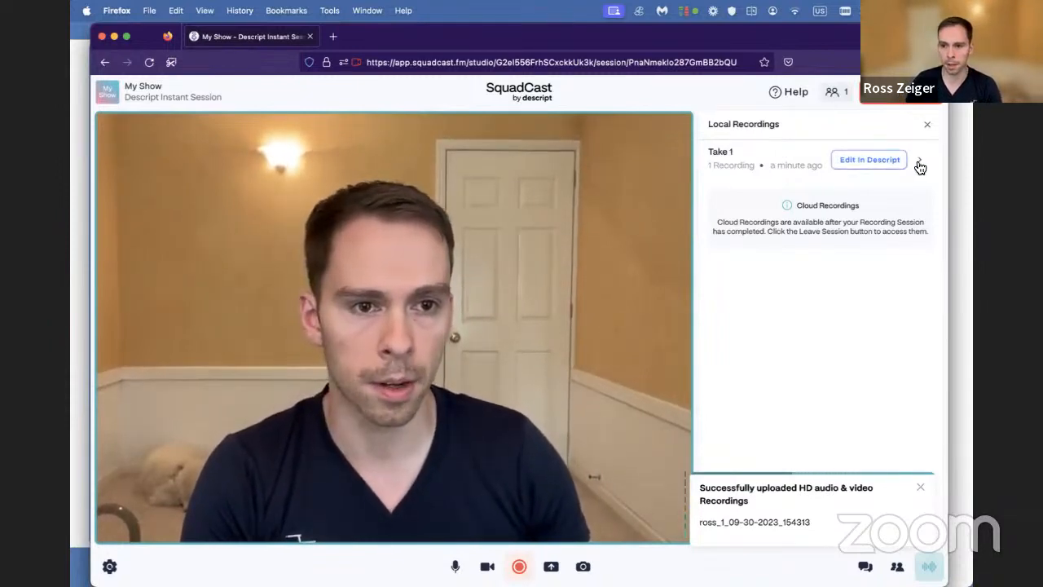
pyautogui.click(869, 161)
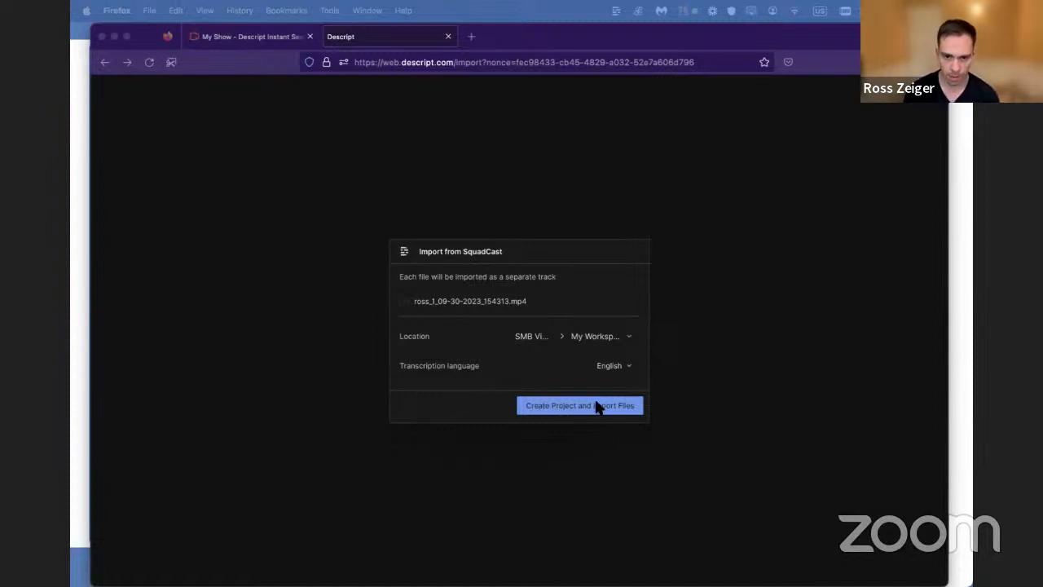
pyautogui.click(623, 462)
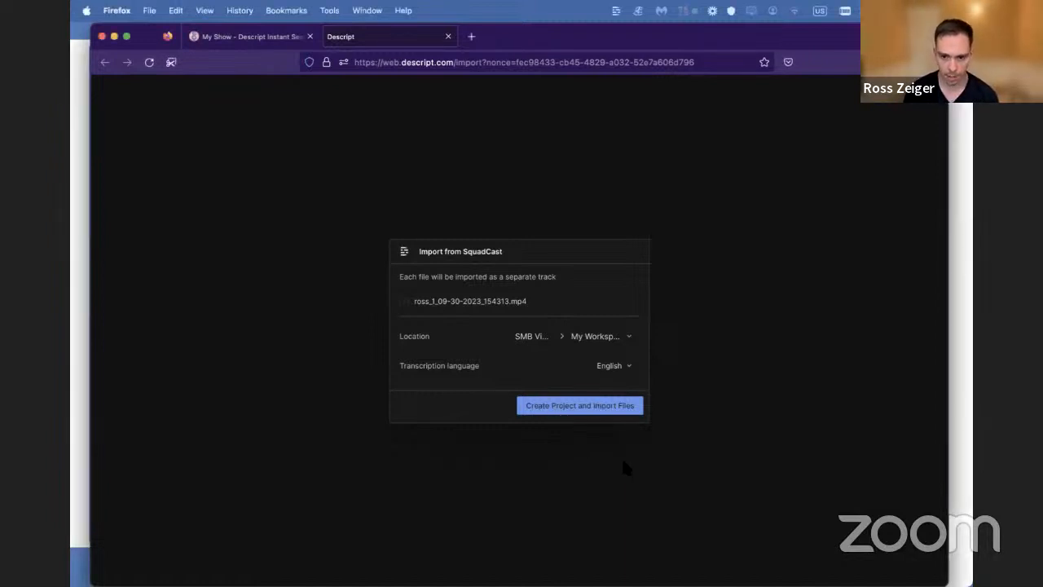
pyautogui.click(574, 408)
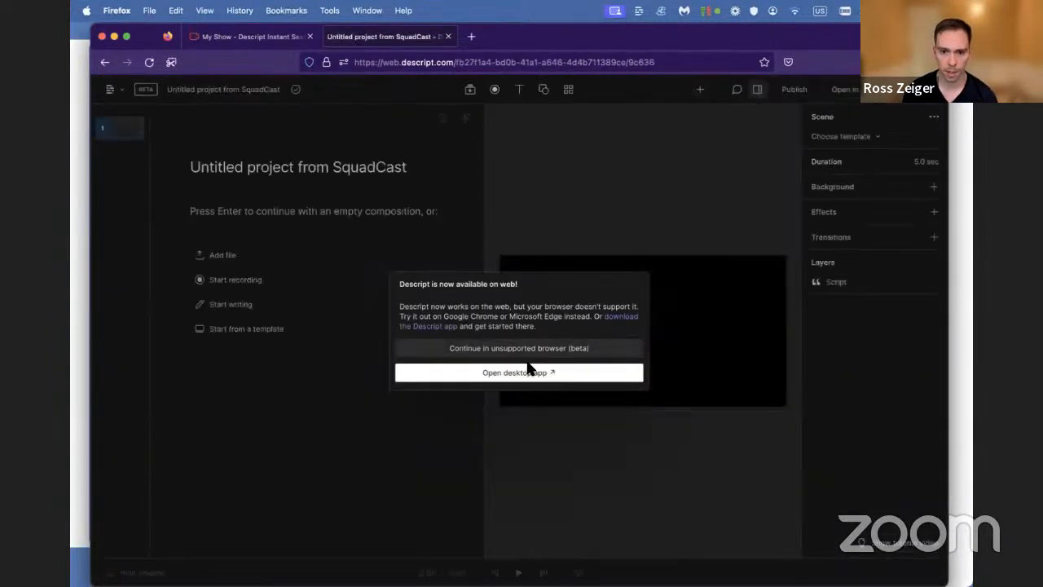
# Step: Open the imported SquadCast project in the Descript desktop app and clear the Firefox window out of view
pyautogui.click(563, 373)
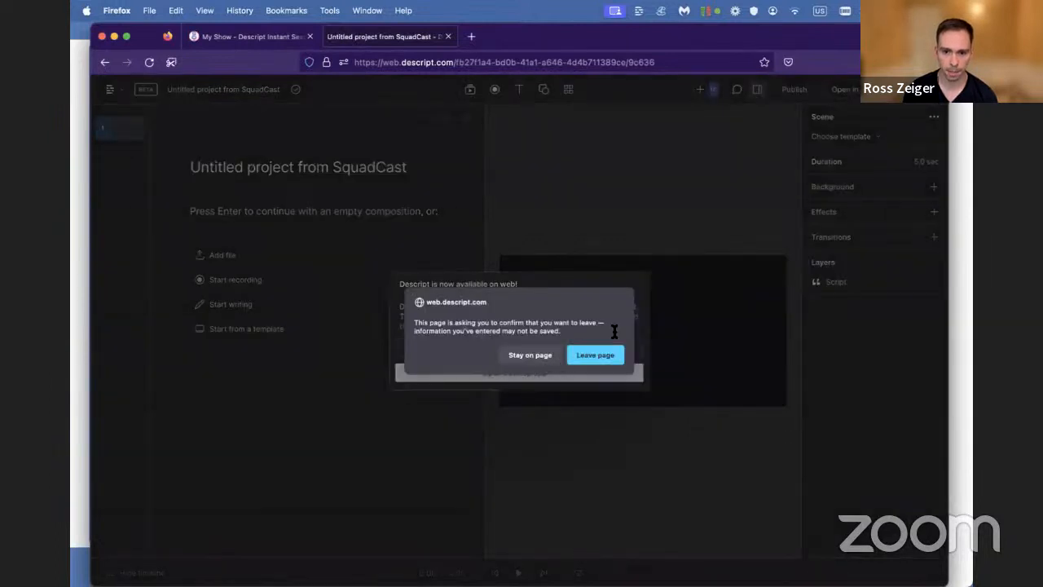
pyautogui.click(594, 355)
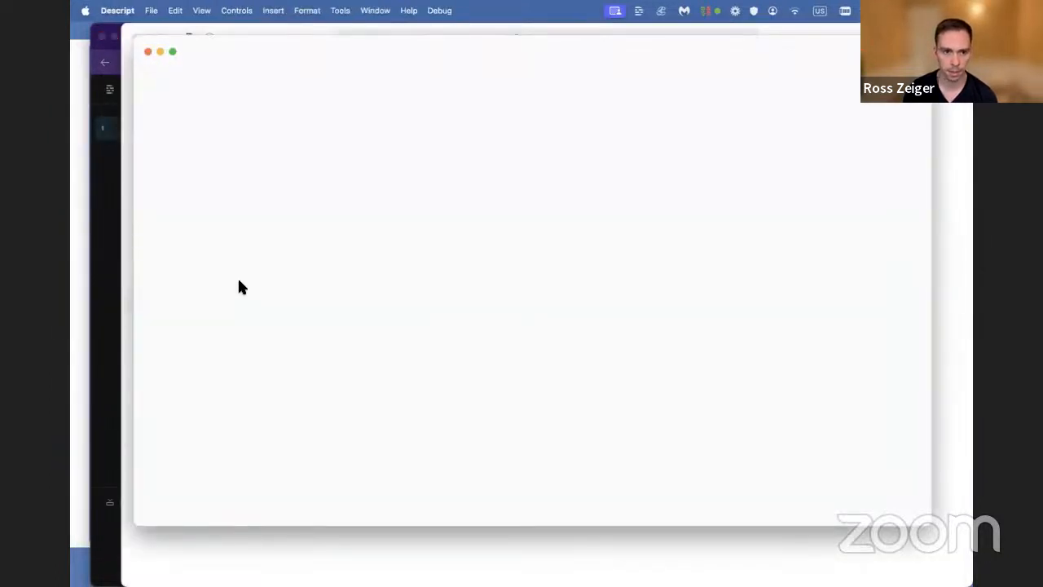
pyautogui.click(117, 30)
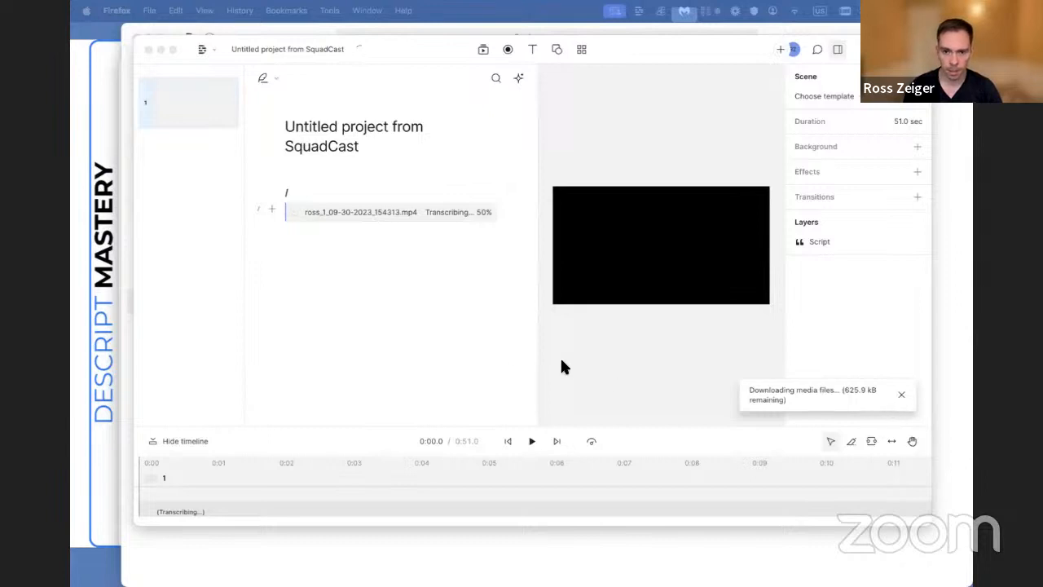
# Step: Rename the imported project as "Webinar demo from SquadCast"
pyautogui.click(446, 348)
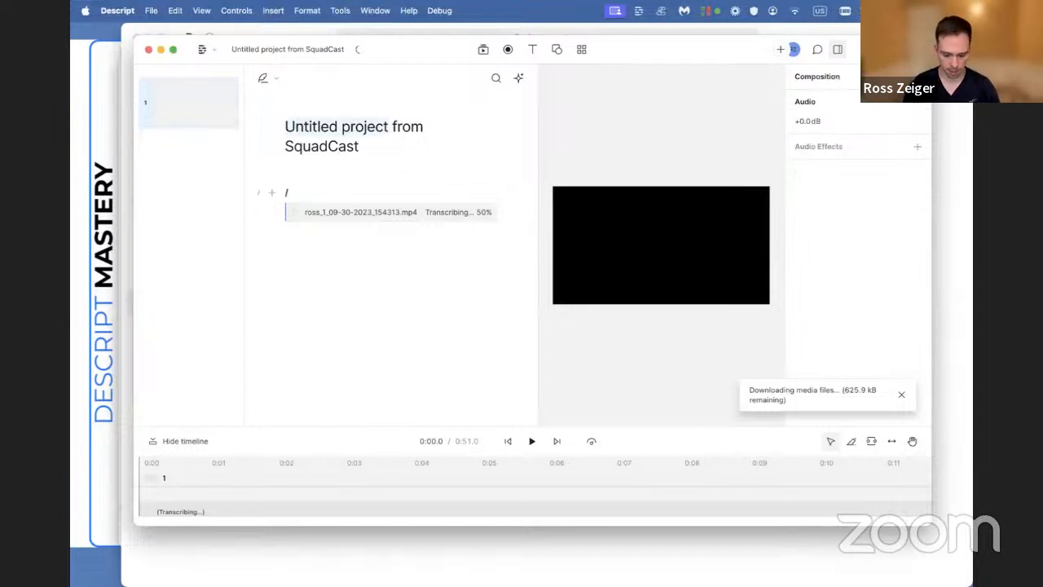
pyautogui.write('Webinar dem')
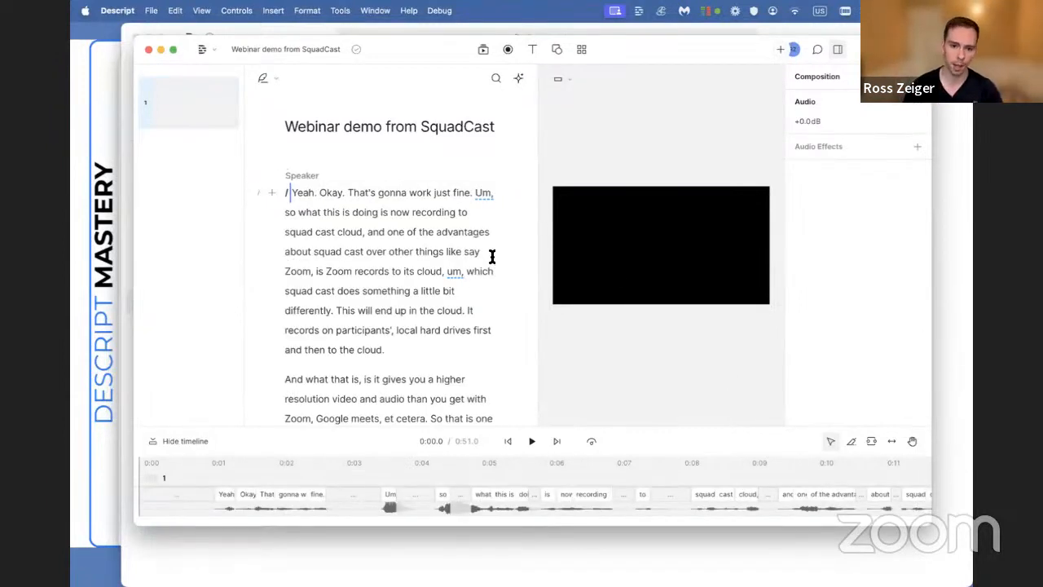
# Step: Look over the recording's transcript and place the playhead before "fine" in its opening lines
pyautogui.click(433, 233)
pyautogui.moveTo(458, 193); pyautogui.dragTo(484, 308)
pyautogui.click(368, 250)
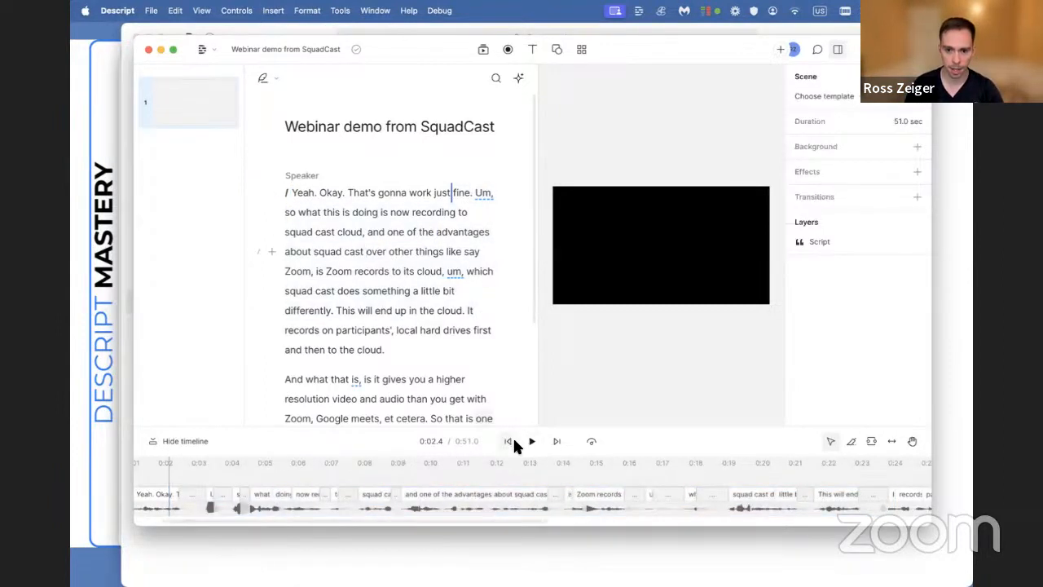
# Step: Play the opening words of the recording from the beginning, stop playback and shift the project window slightly
pyautogui.click(526, 441)
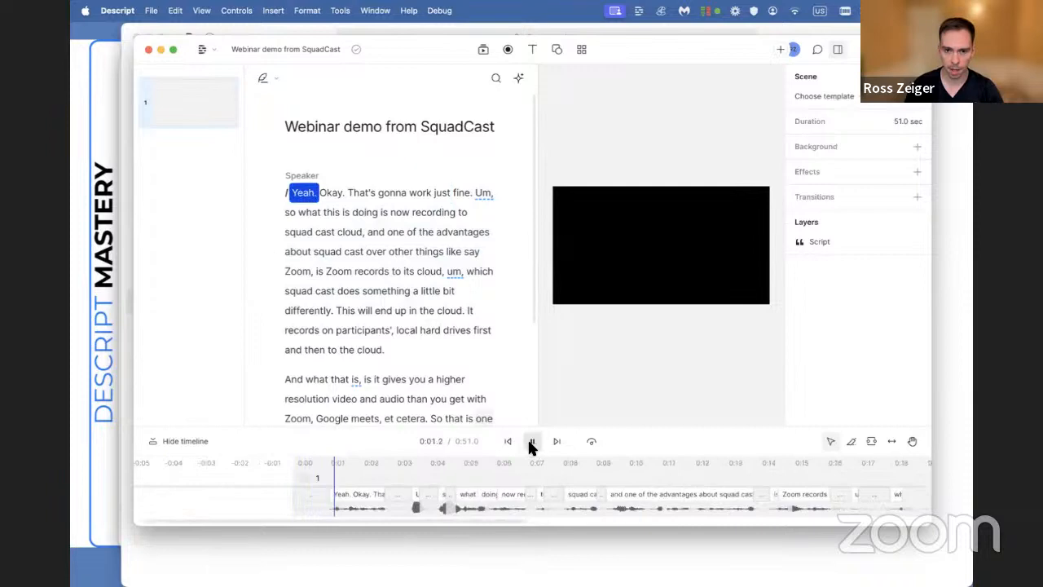
pyautogui.click(532, 443)
pyautogui.moveTo(648, 51); pyautogui.dragTo(620, 71)
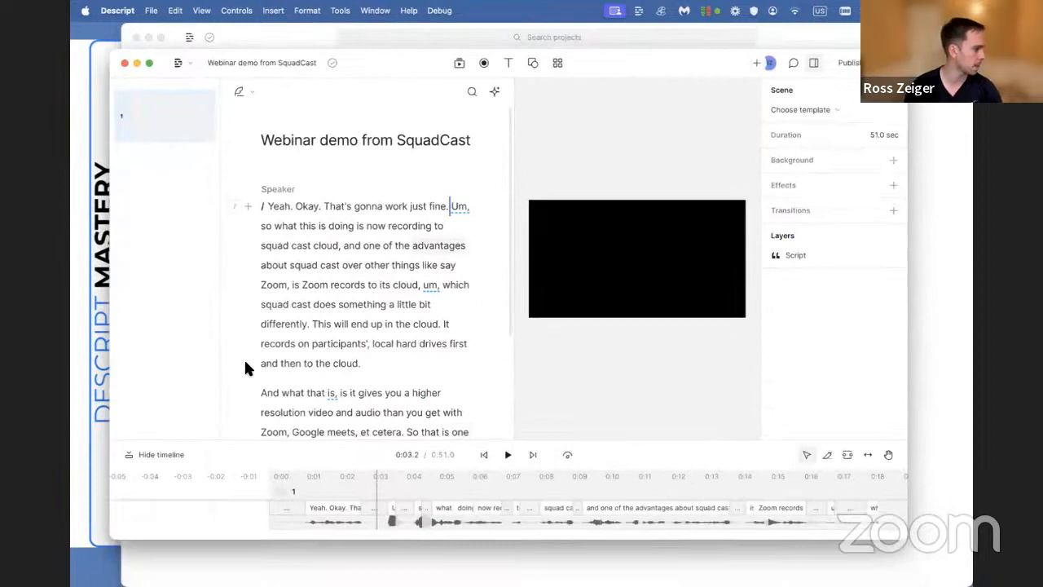
# Step: Switch to the SquadCast session in Firefox, check the management options of Take 1's recording and return to the local recordings list
pyautogui.press('super+Tab')
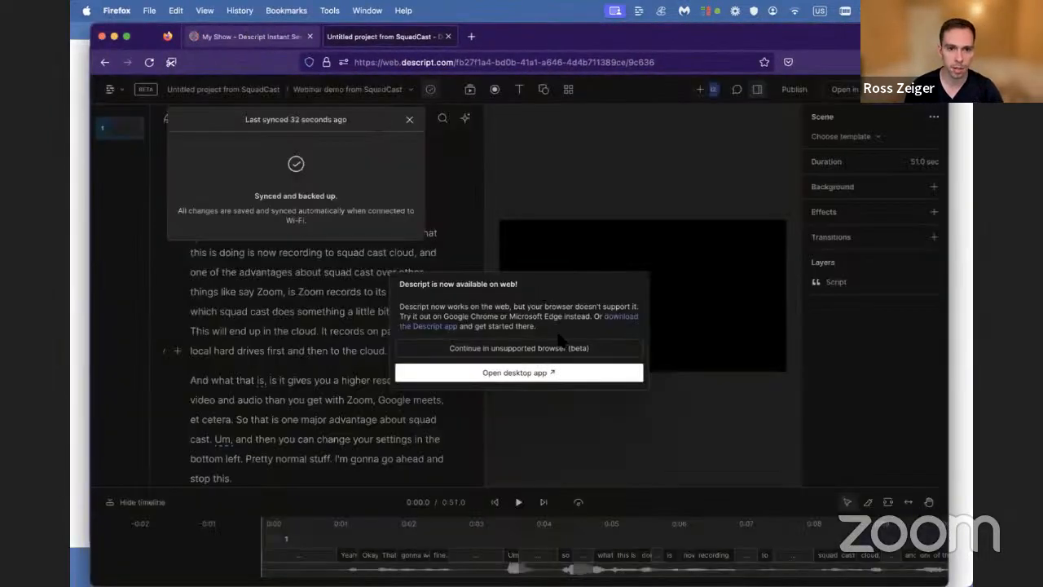
pyautogui.click(251, 36)
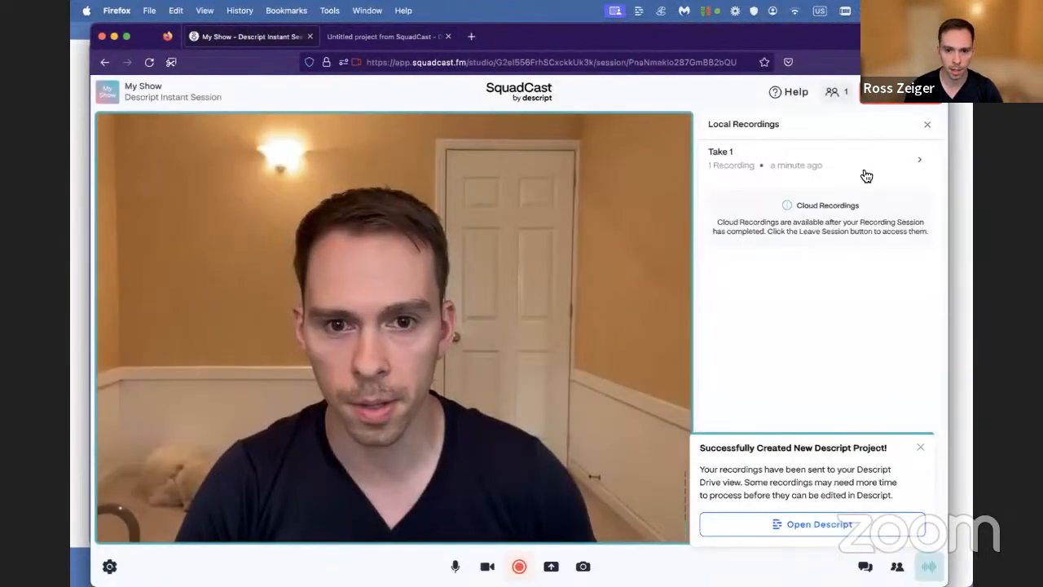
pyautogui.click(919, 166)
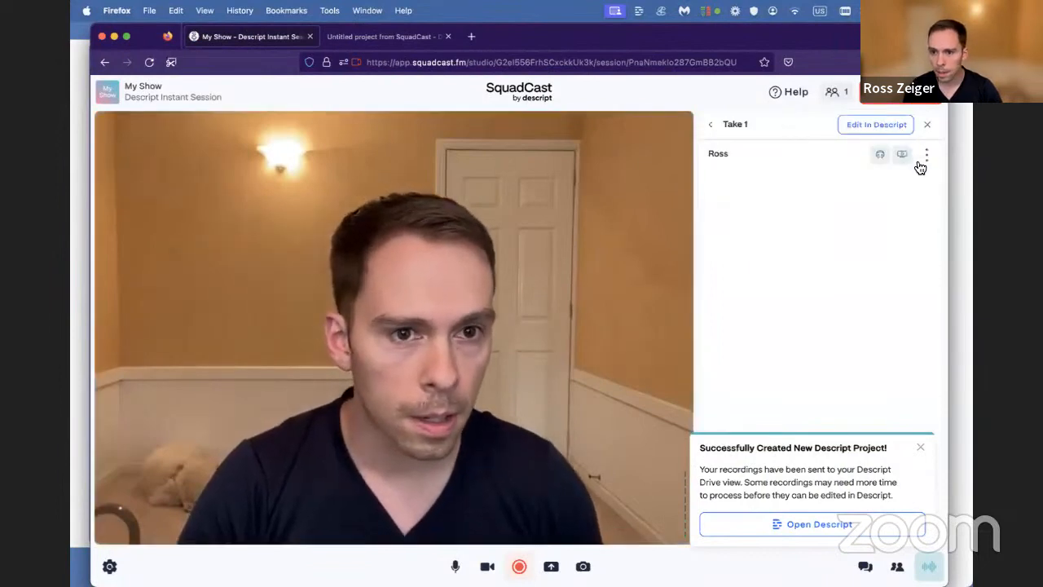
pyautogui.click(926, 160)
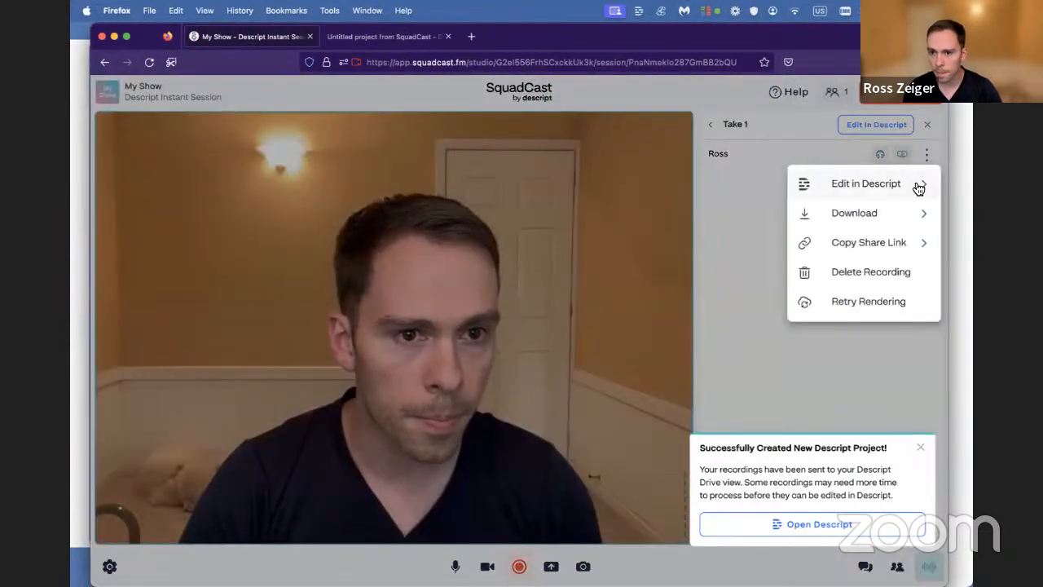
pyautogui.click(709, 126)
pyautogui.click(710, 125)
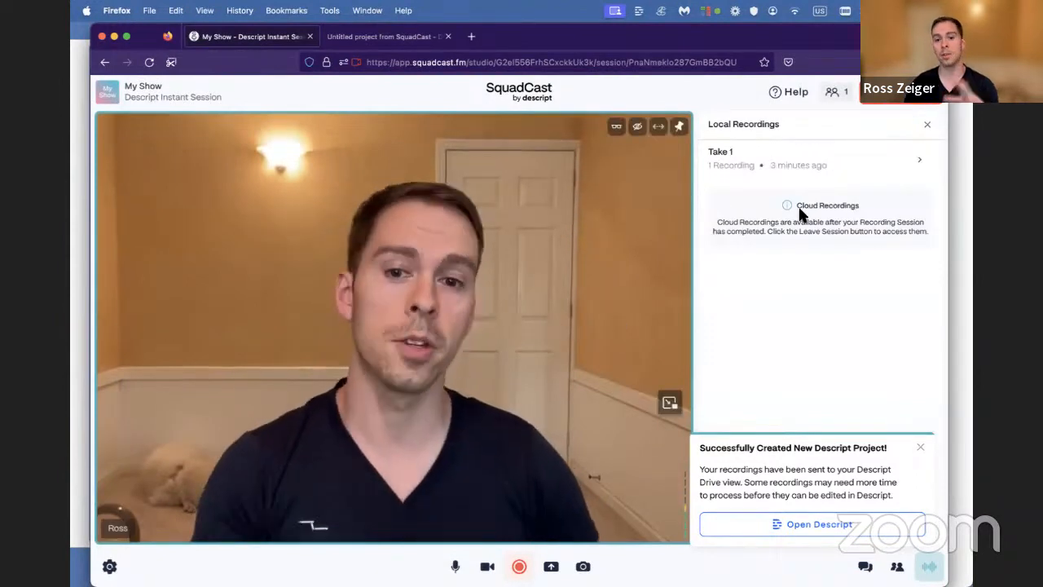
# Step: Send the participant's Take 1 recording to Descript for editing two more times and return to the SquadCast session
pyautogui.moveTo(921, 163)
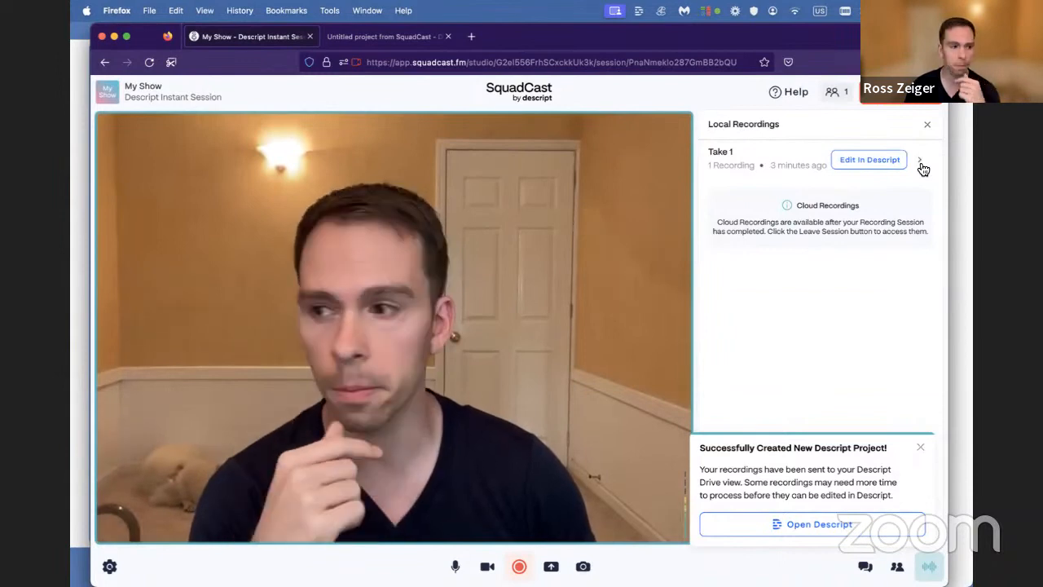
pyautogui.click(920, 166)
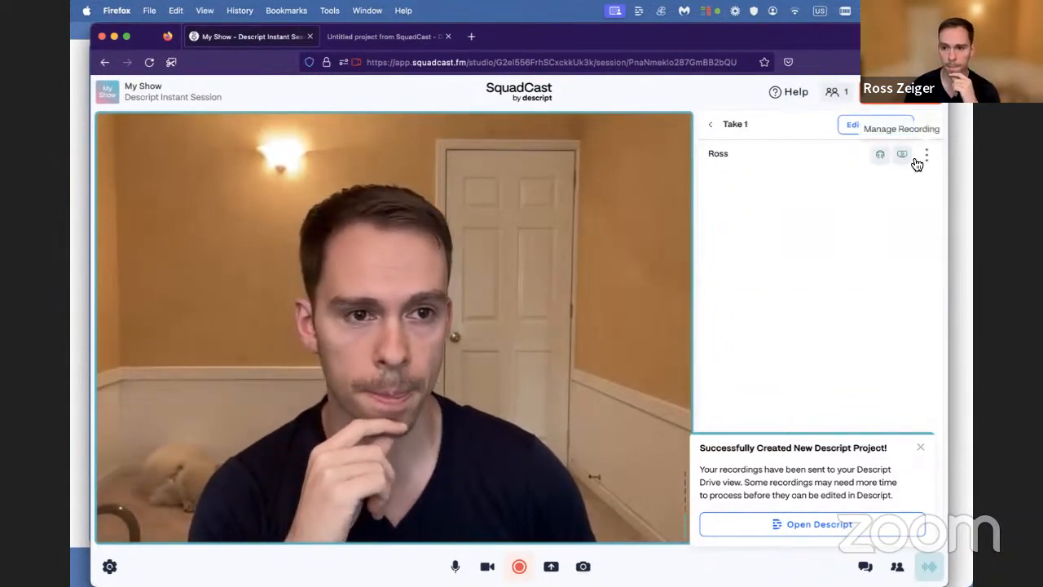
pyautogui.click(928, 155)
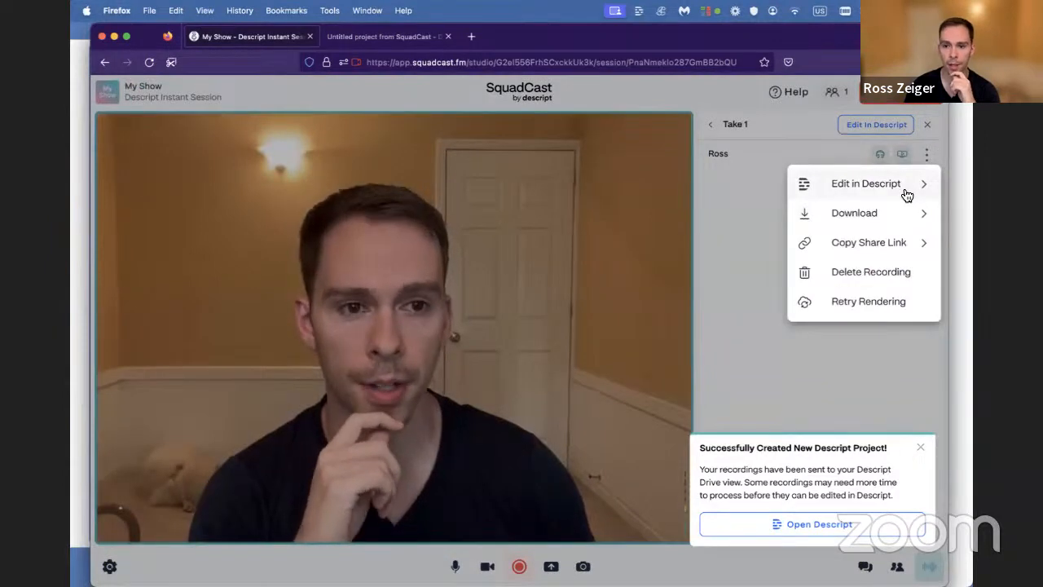
pyautogui.click(907, 186)
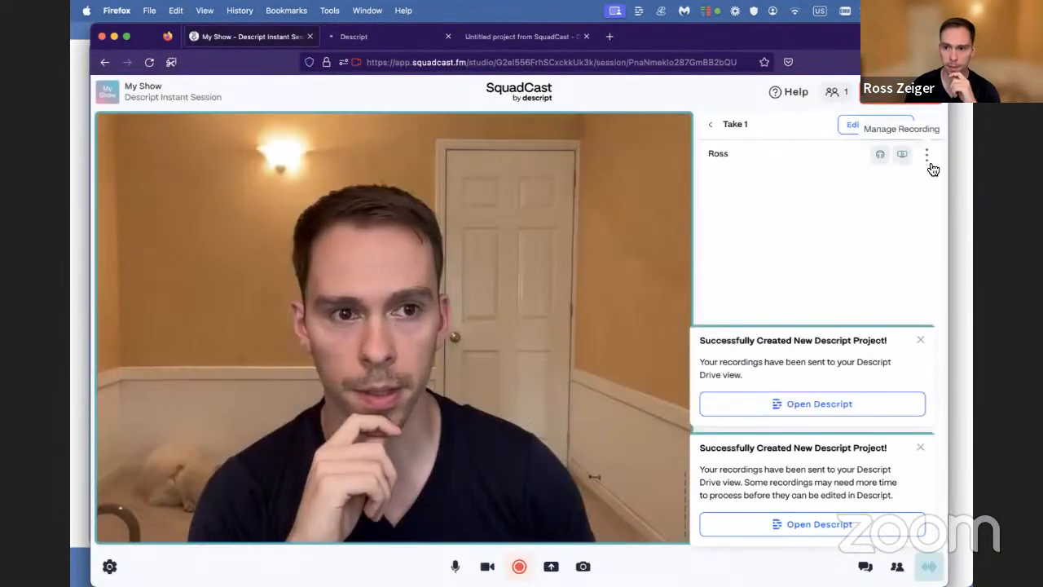
pyautogui.click(927, 154)
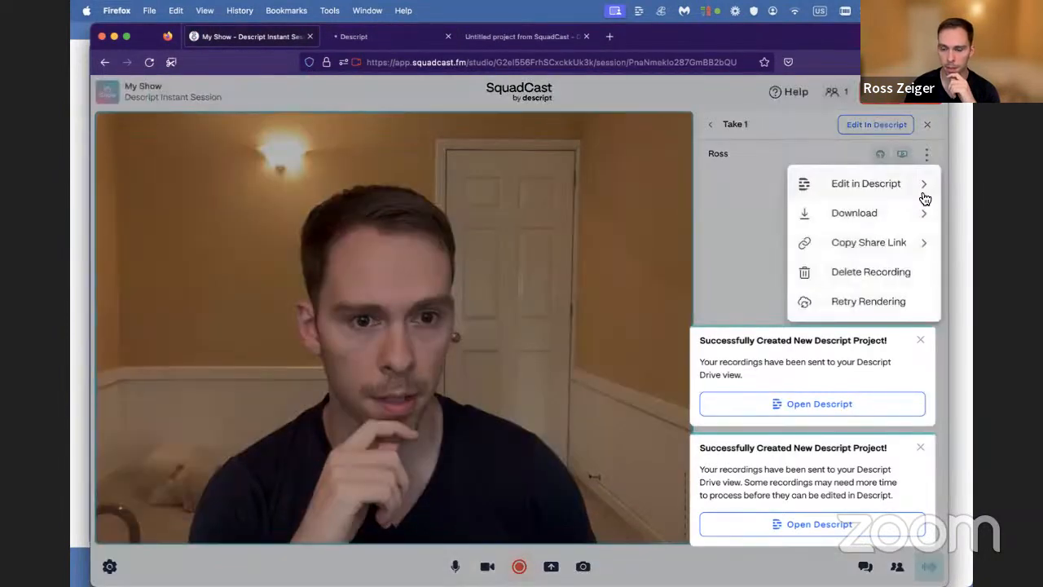
pyautogui.click(928, 190)
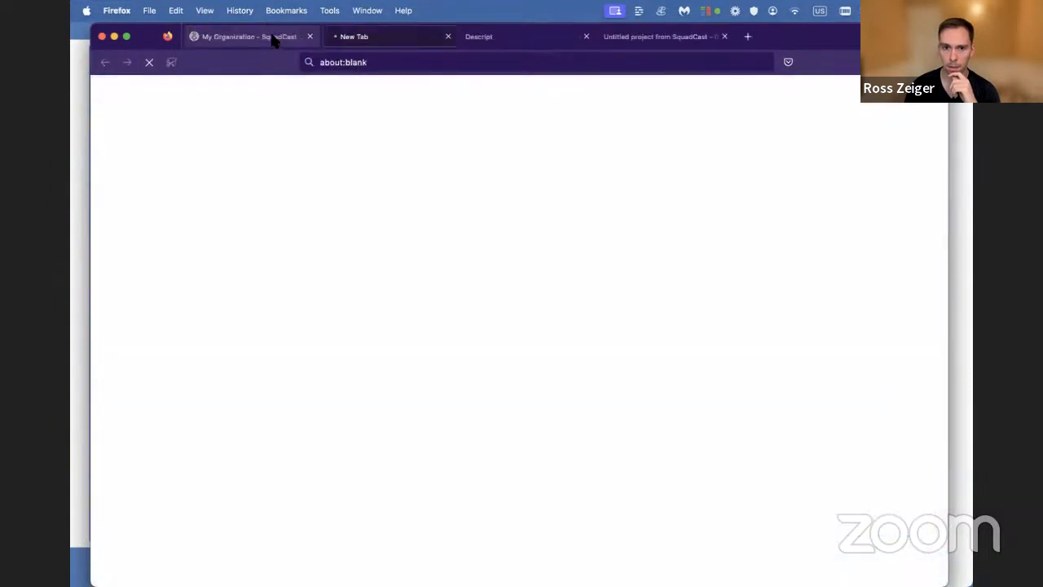
pyautogui.click(268, 38)
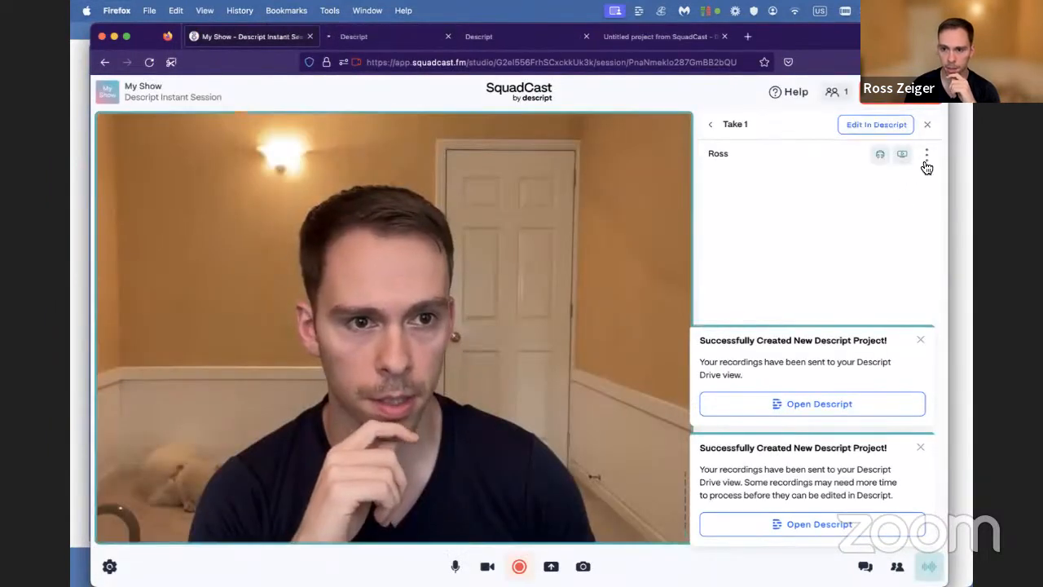
# Step: Review the download formats offered for the Take 1 recording and dismiss both Descript project notifications
pyautogui.click(925, 161)
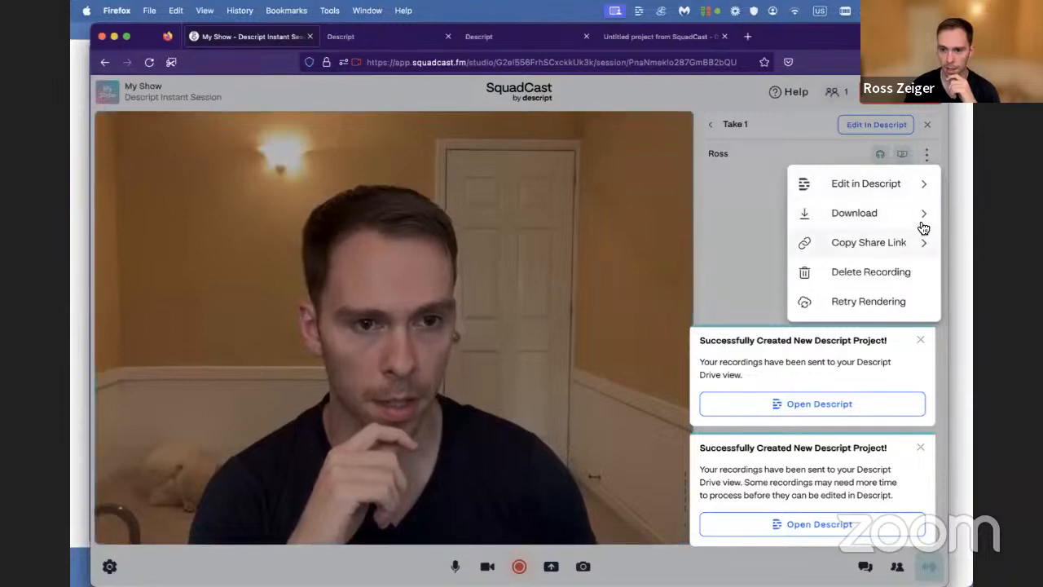
pyautogui.click(920, 215)
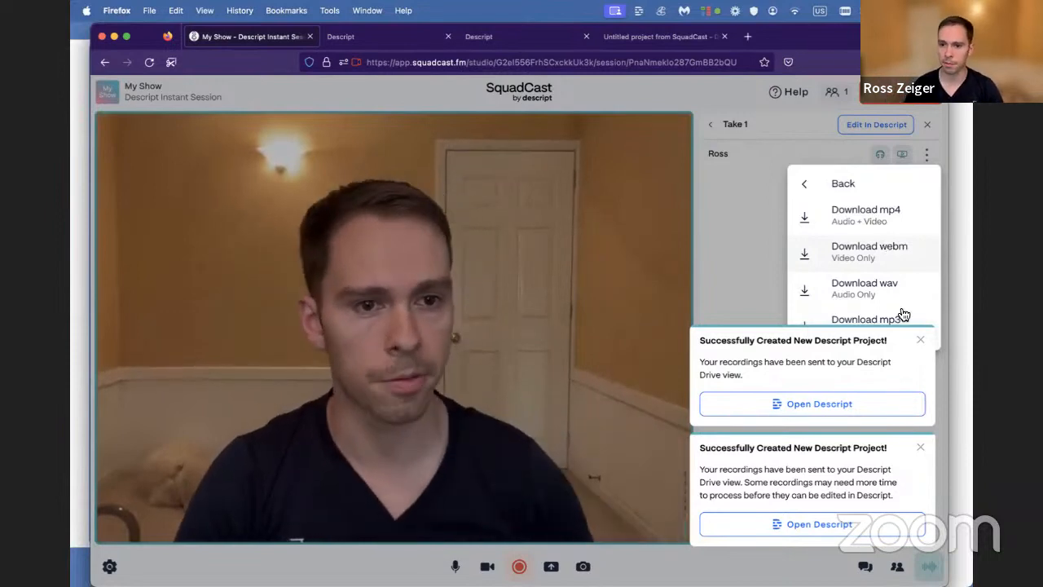
pyautogui.click(921, 342)
pyautogui.click(921, 447)
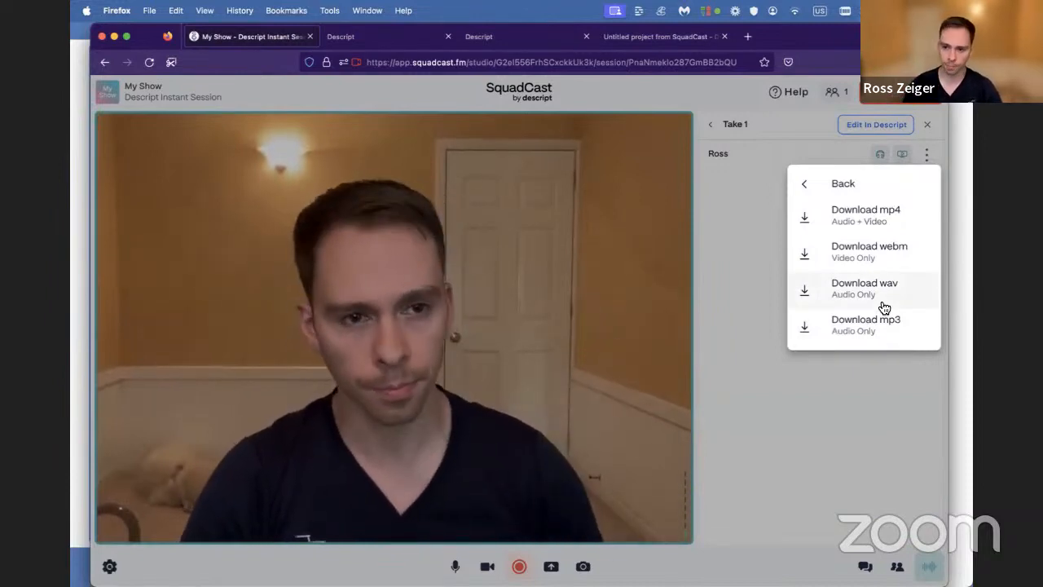
pyautogui.click(807, 186)
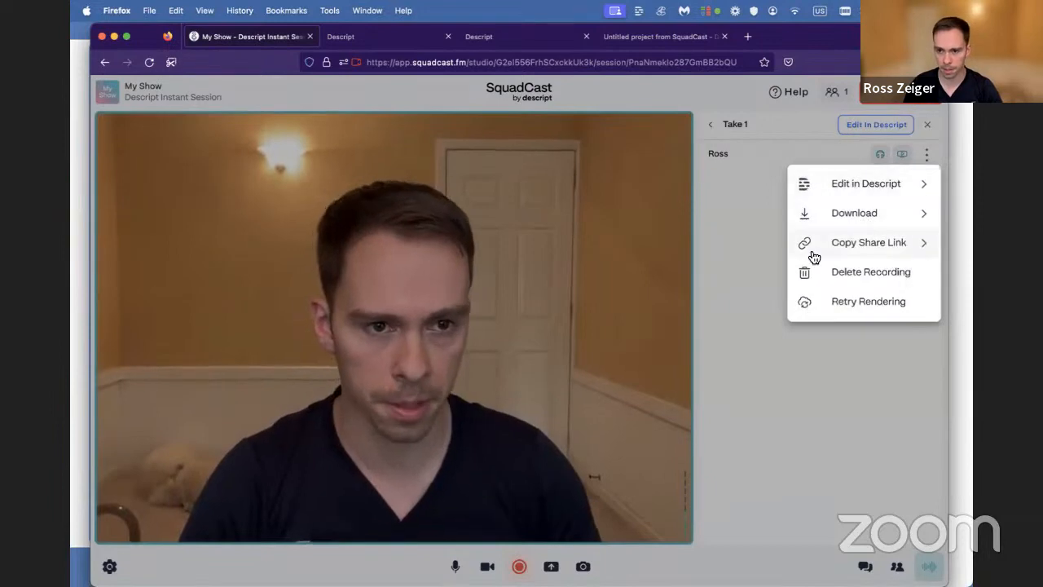
pyautogui.click(773, 444)
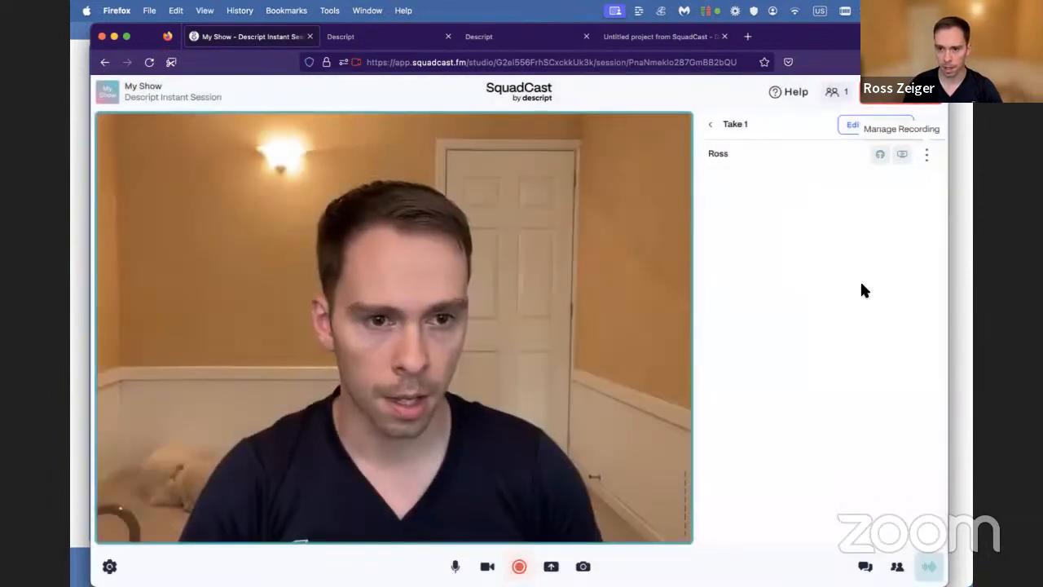
# Step: Leave the recording session for the SquadCast dashboard and dismiss the session quality rating request
pyautogui.click(903, 104)
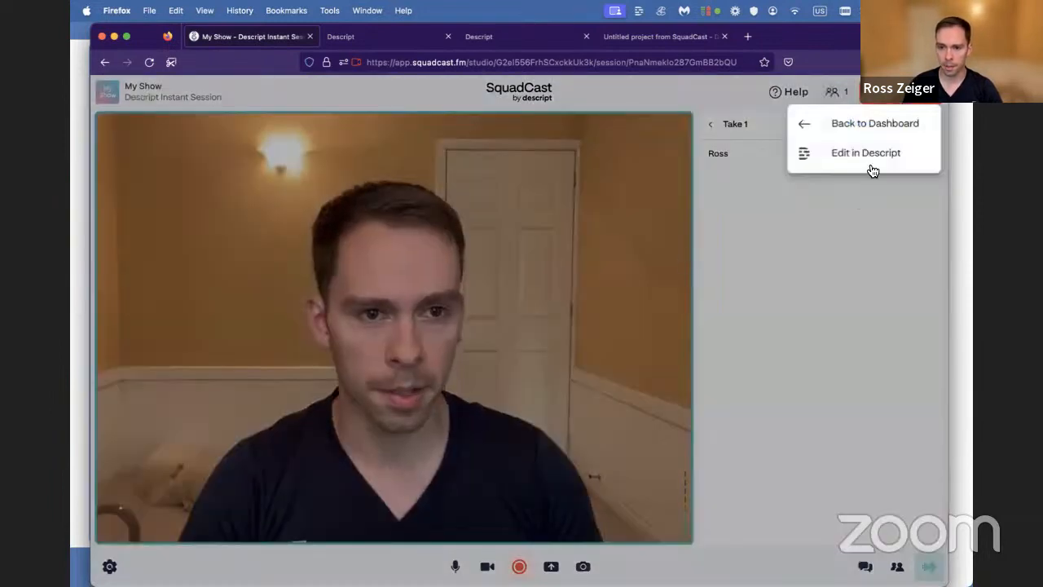
pyautogui.click(872, 124)
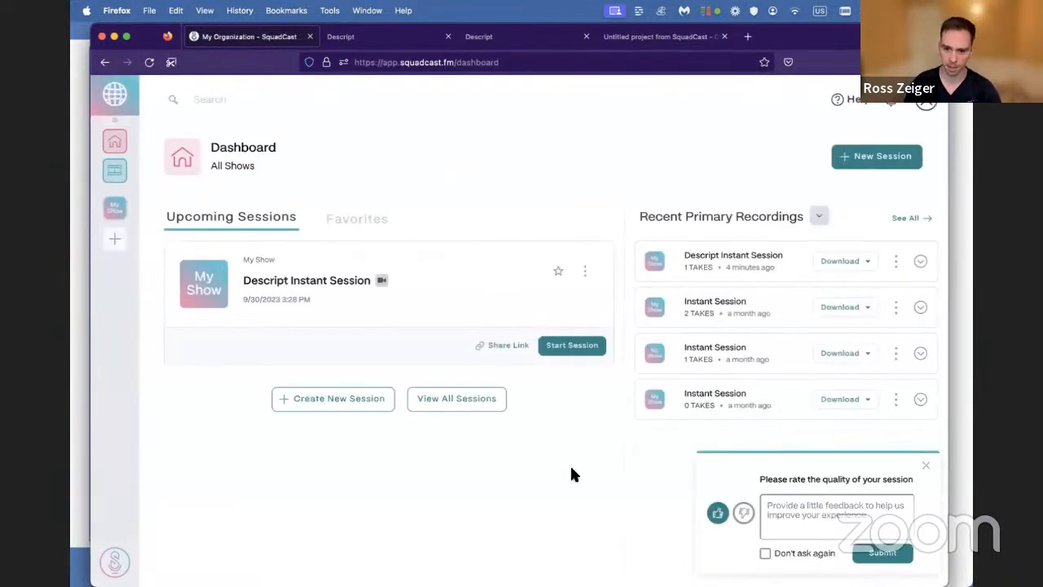
pyautogui.click(926, 466)
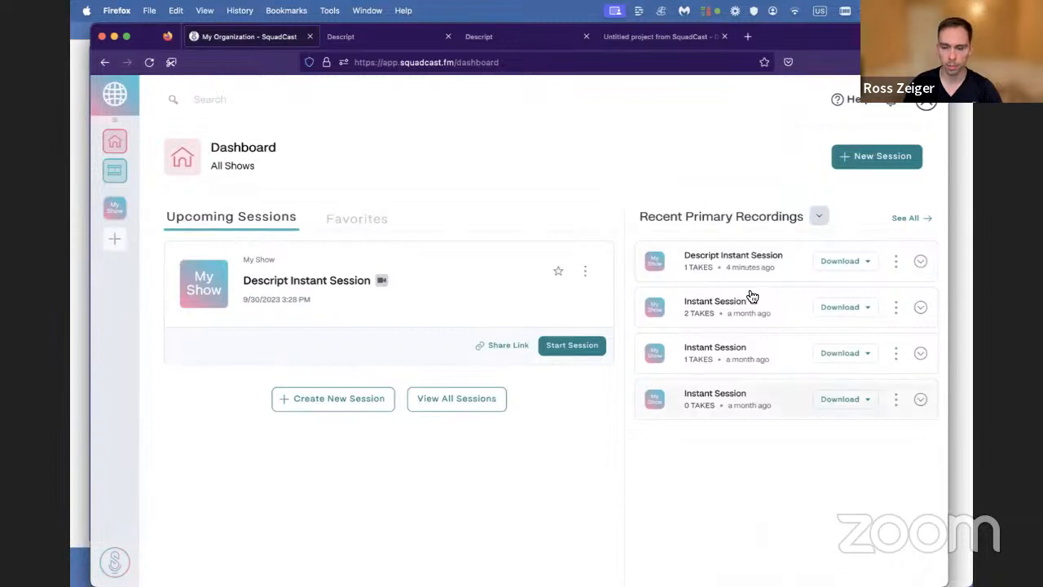
# Step: Expand Take 1 of the Descript Instant Session, select all its recordings for the workflow and check the recording's management options
pyautogui.click(895, 265)
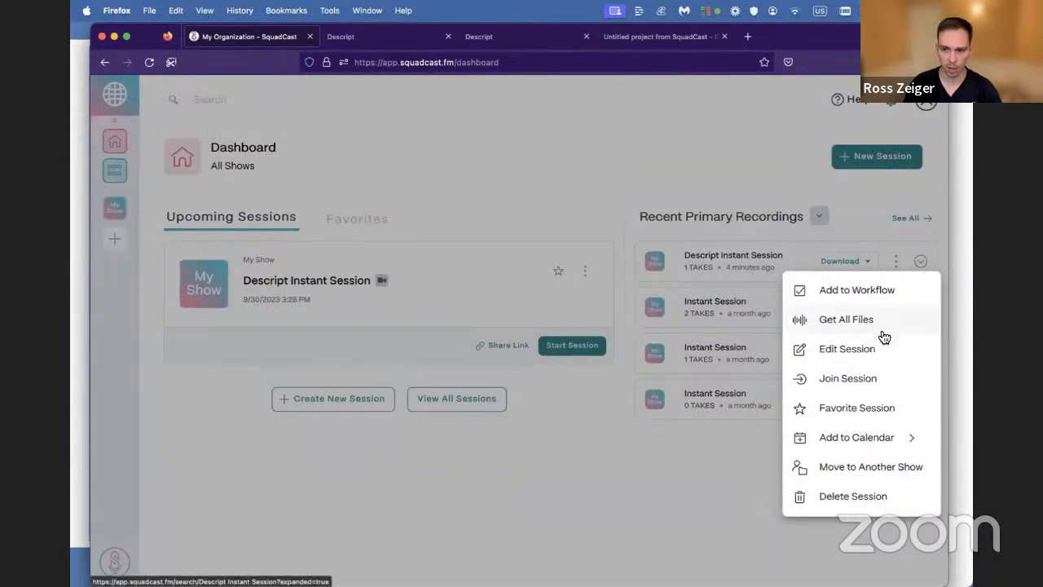
pyautogui.click(921, 262)
pyautogui.click(920, 262)
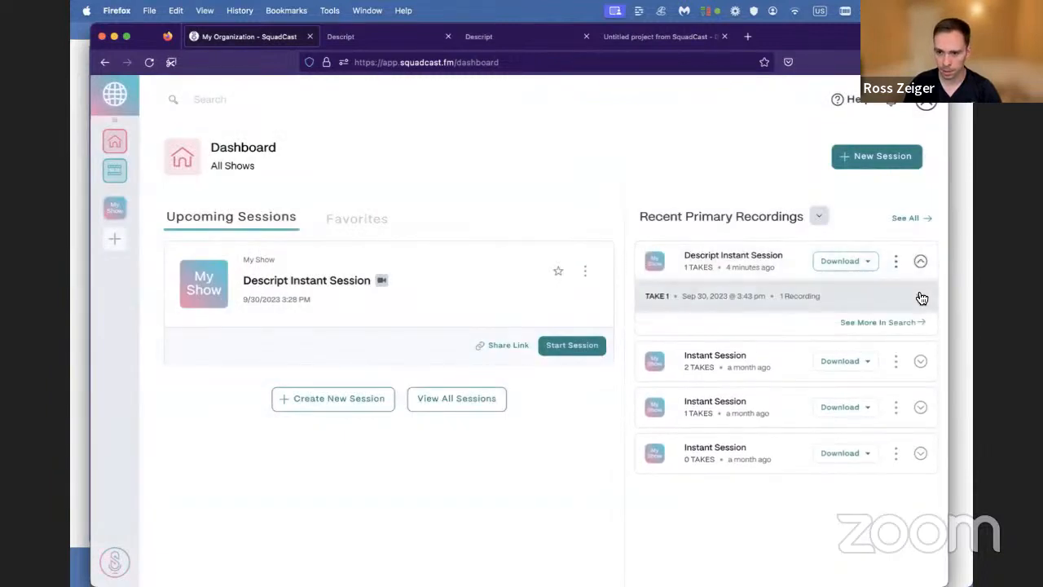
pyautogui.click(657, 334)
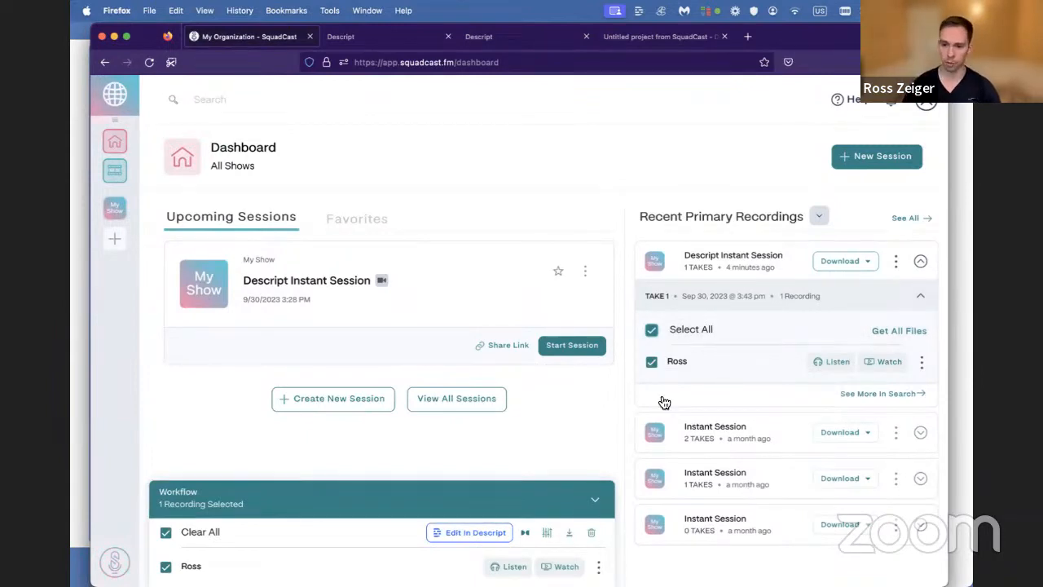
pyautogui.click(921, 365)
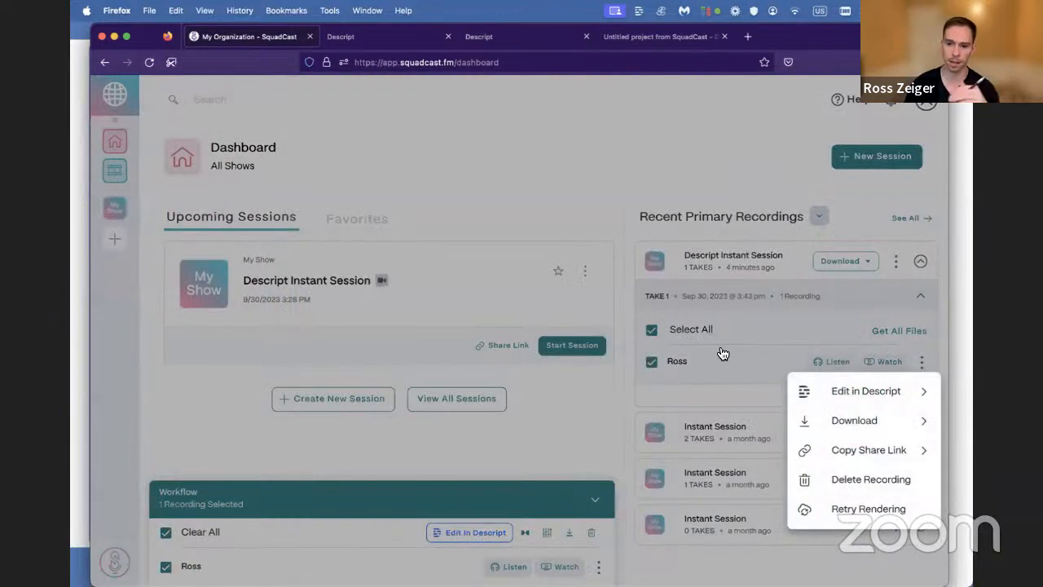
pyautogui.click(665, 451)
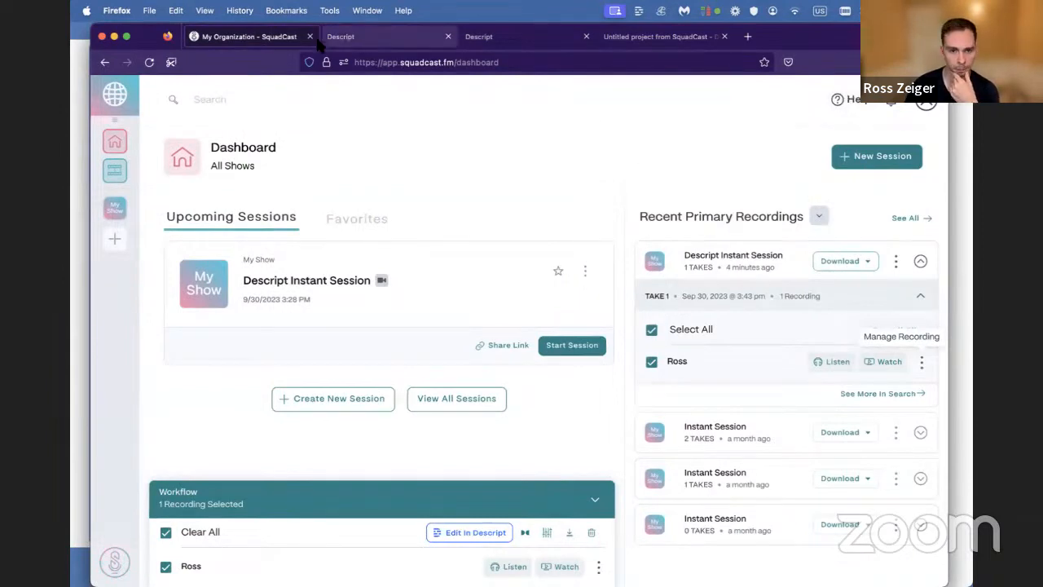
# Step: Minimize Firefox to return to the Descript project and place the playhead before "over other things" in the transcript
pyautogui.click(114, 37)
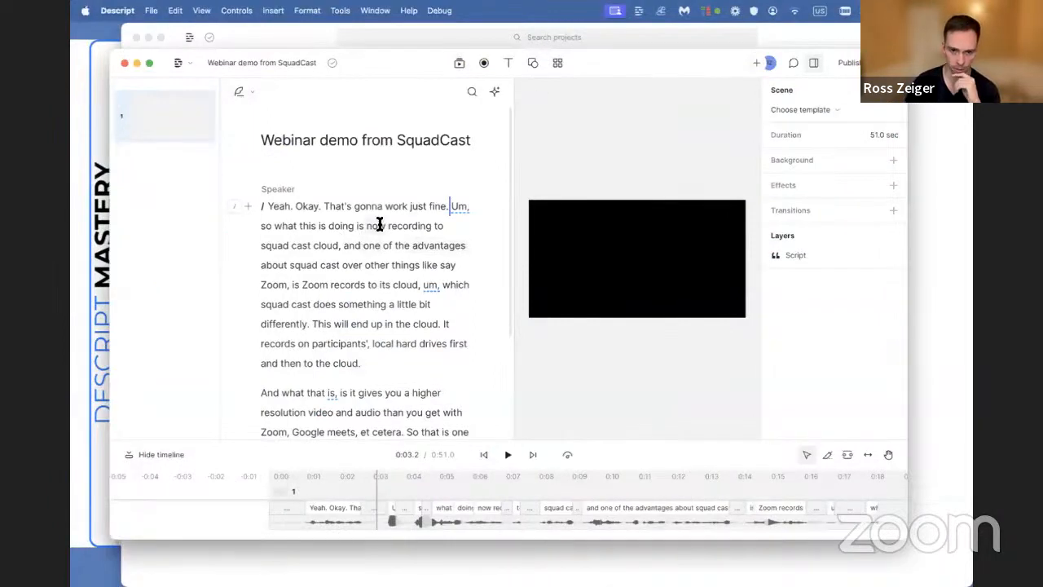
pyautogui.click(313, 246)
pyautogui.click(345, 264)
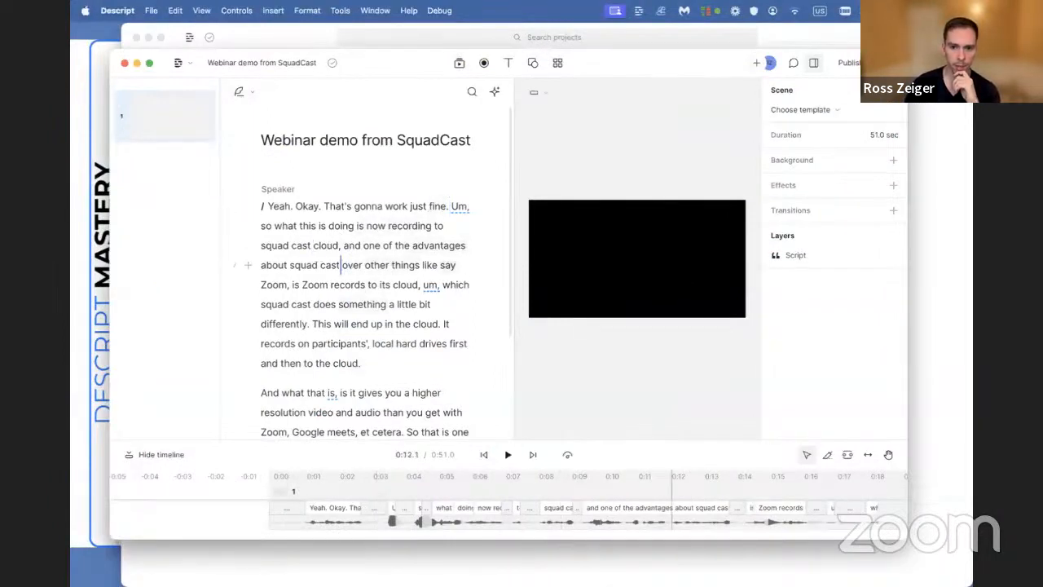
# Step: Look through the project's main menu options and its list of media files
pyautogui.click(188, 67)
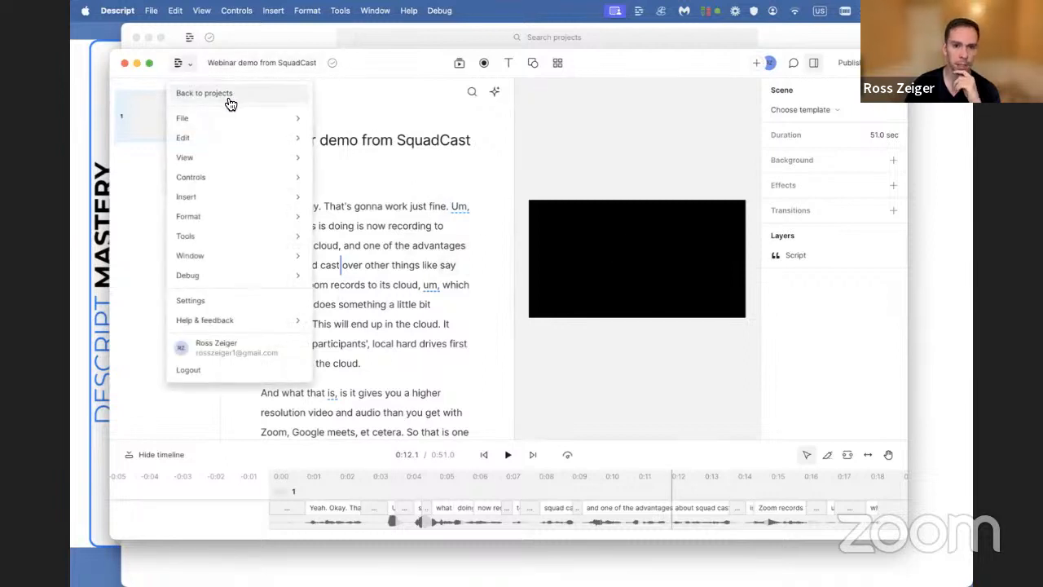
pyautogui.click(392, 209)
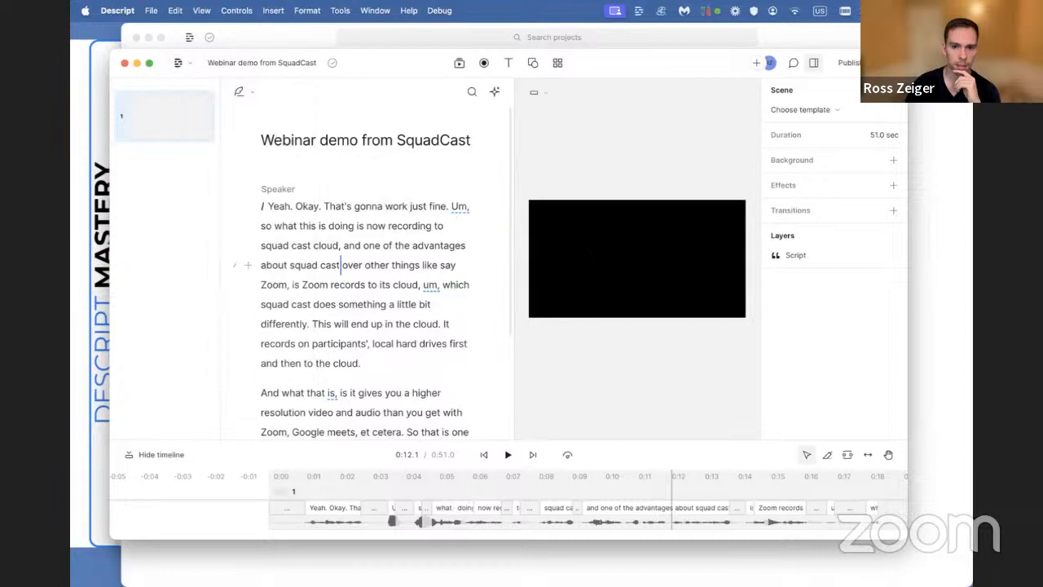
pyautogui.click(459, 66)
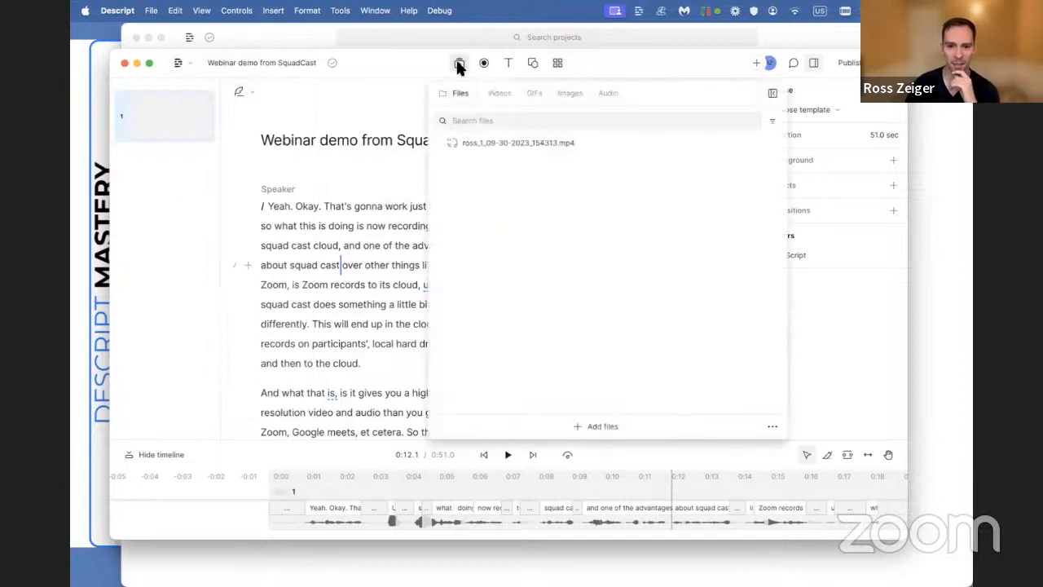
pyautogui.click(459, 65)
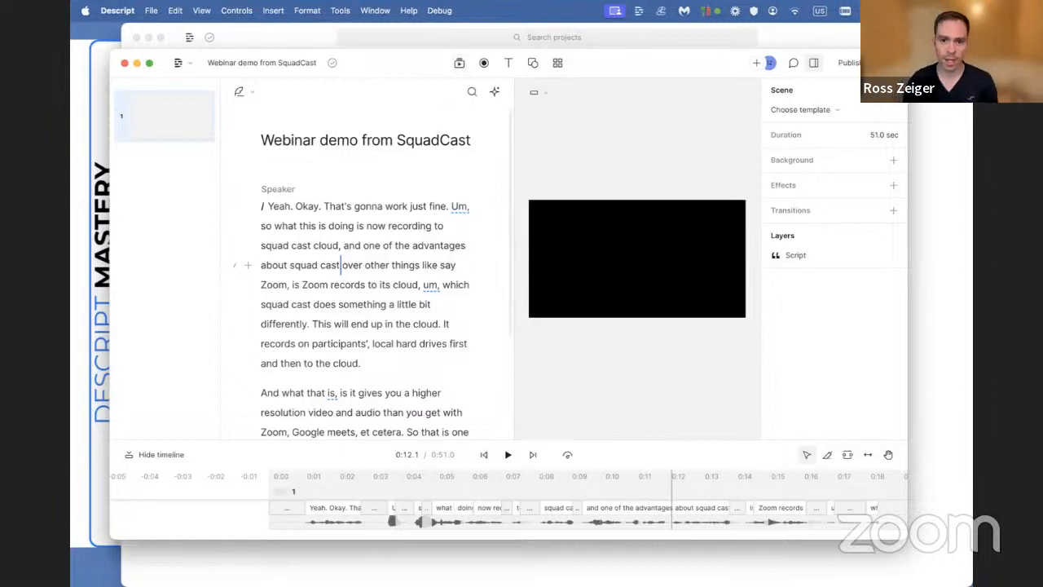
# Step: Return the playhead to the start of the recording, play its first word and pause
pyautogui.click(483, 455)
pyautogui.click(504, 456)
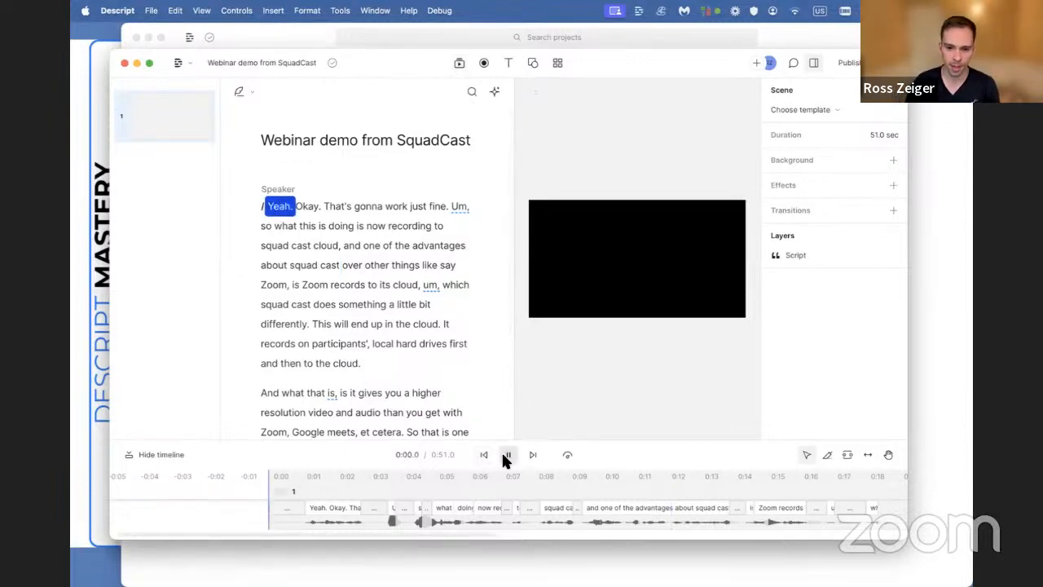
pyautogui.click(507, 456)
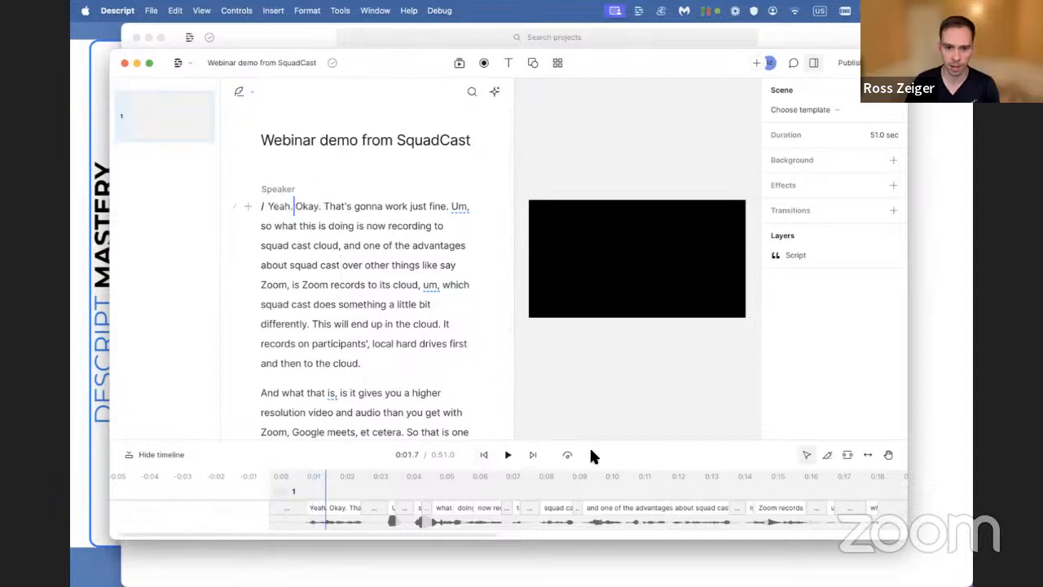
# Step: Enlarge the timeline area and select the recording's clip with the playhead at about 0:06
pyautogui.moveTo(596, 441); pyautogui.dragTo(596, 357)
pyautogui.click(478, 497)
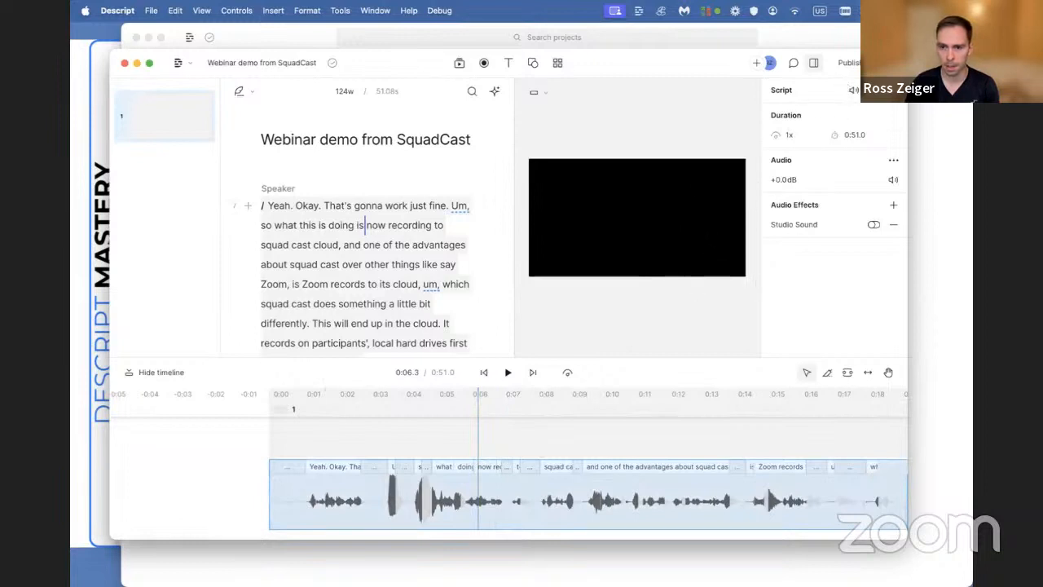
# Step: Check the project's media file list, close it and shift the project window slightly to the right
pyautogui.click(459, 64)
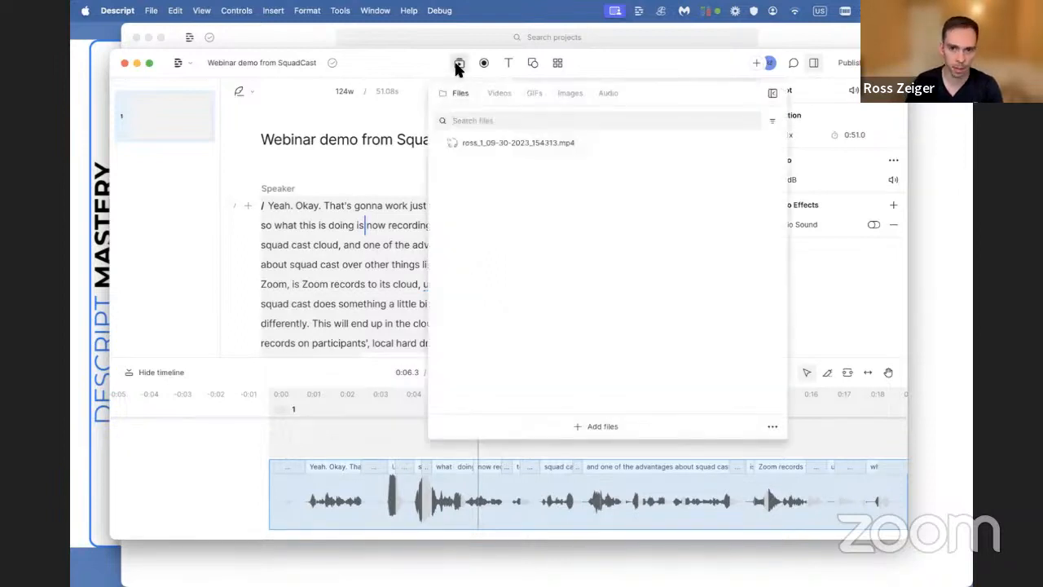
pyautogui.click(458, 65)
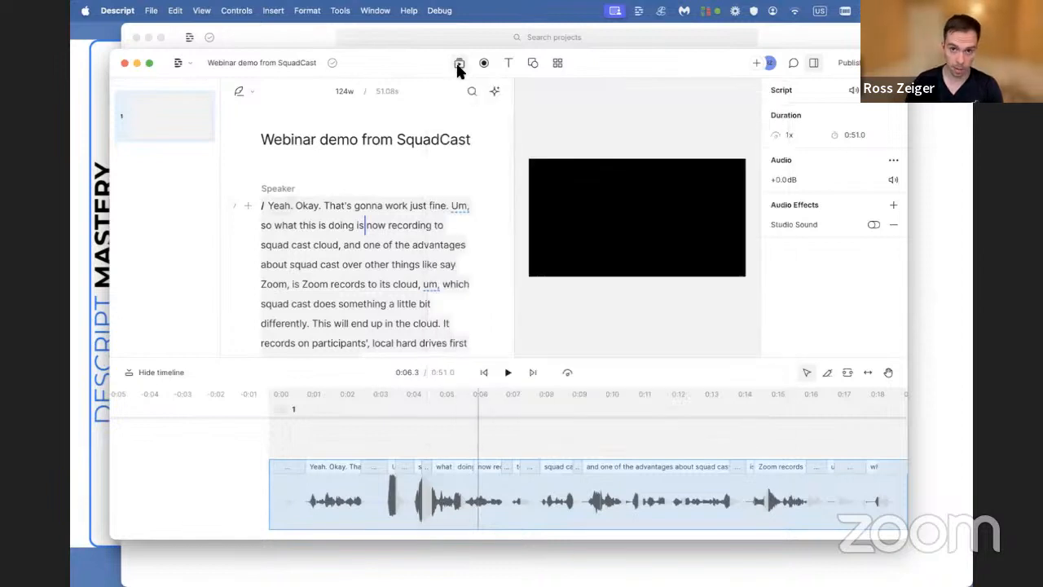
pyautogui.moveTo(362, 63); pyautogui.dragTo(376, 62)
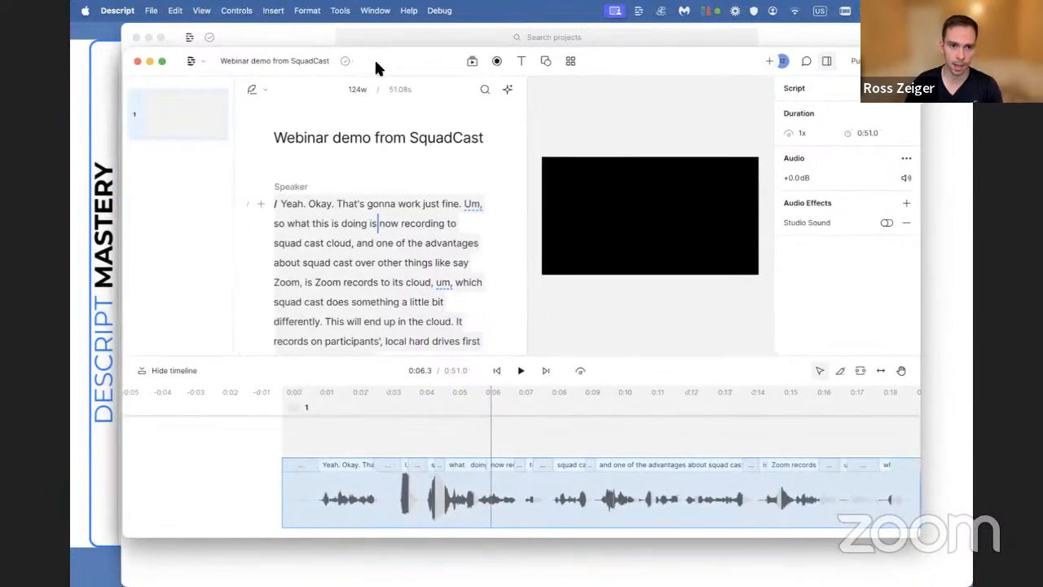
# Step: Reopen the media library and browse its collection of stock videos
pyautogui.click(472, 62)
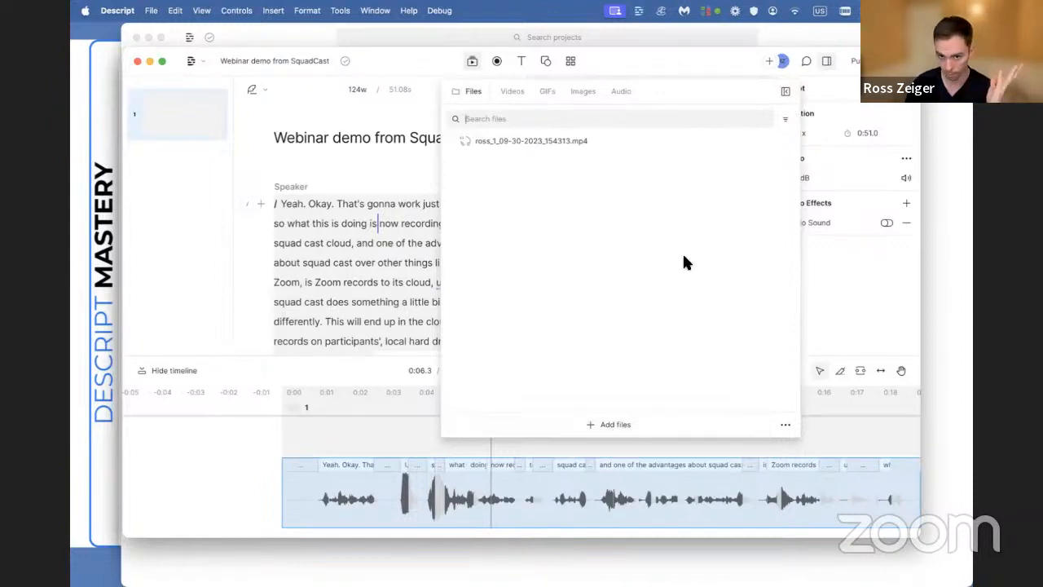
pyautogui.click(512, 93)
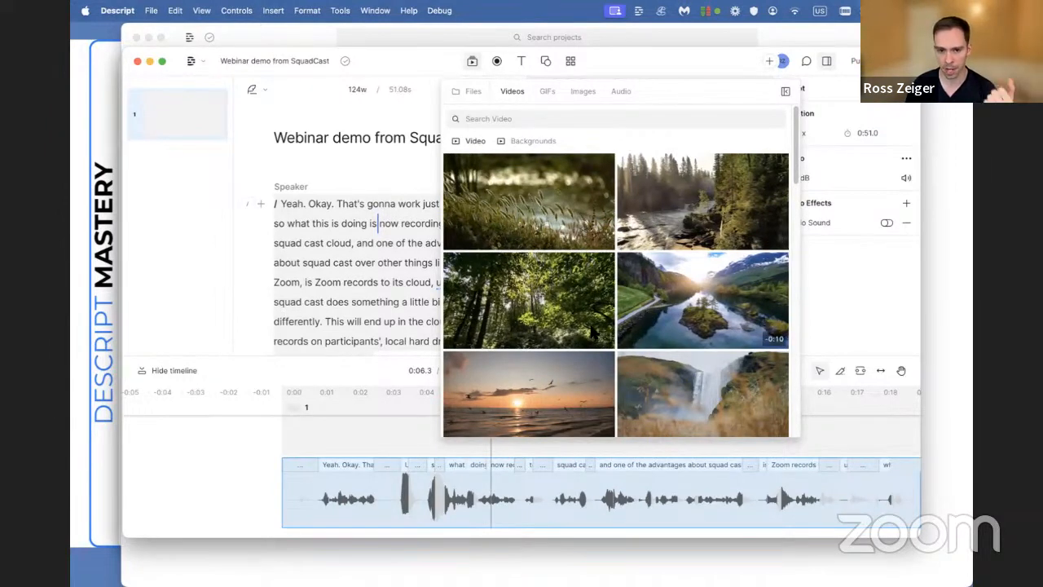
pyautogui.scroll(-2, 728, 366)
pyautogui.scroll(-5, 730, 366)
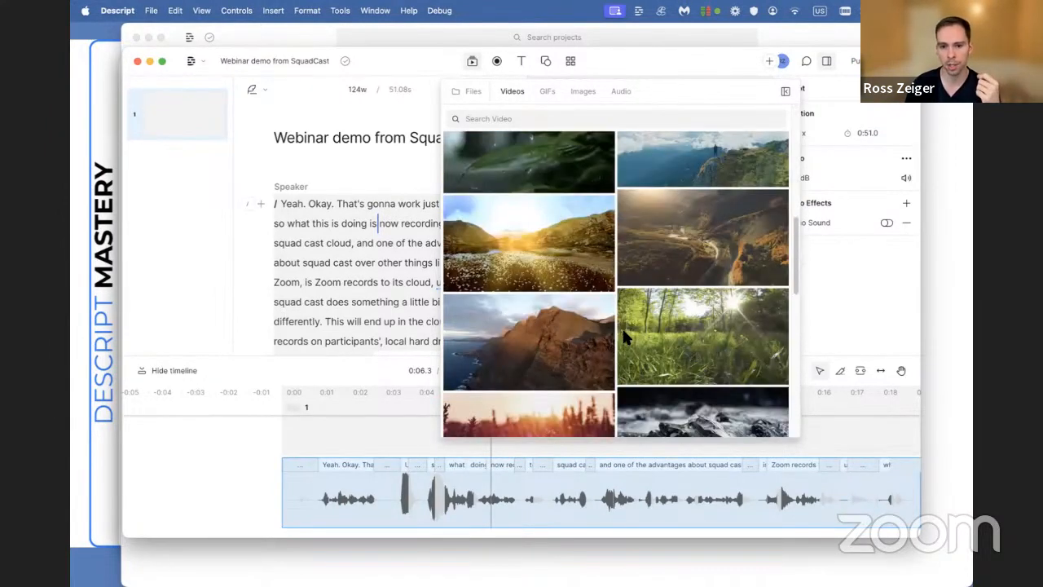
pyautogui.scroll(-10, 640, 379)
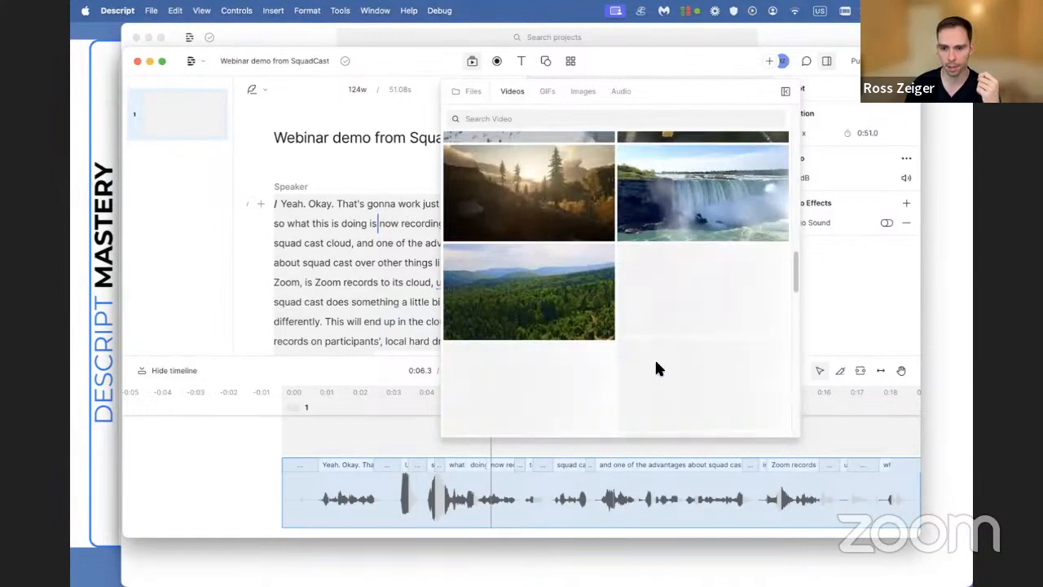
pyautogui.scroll(2, 664, 363)
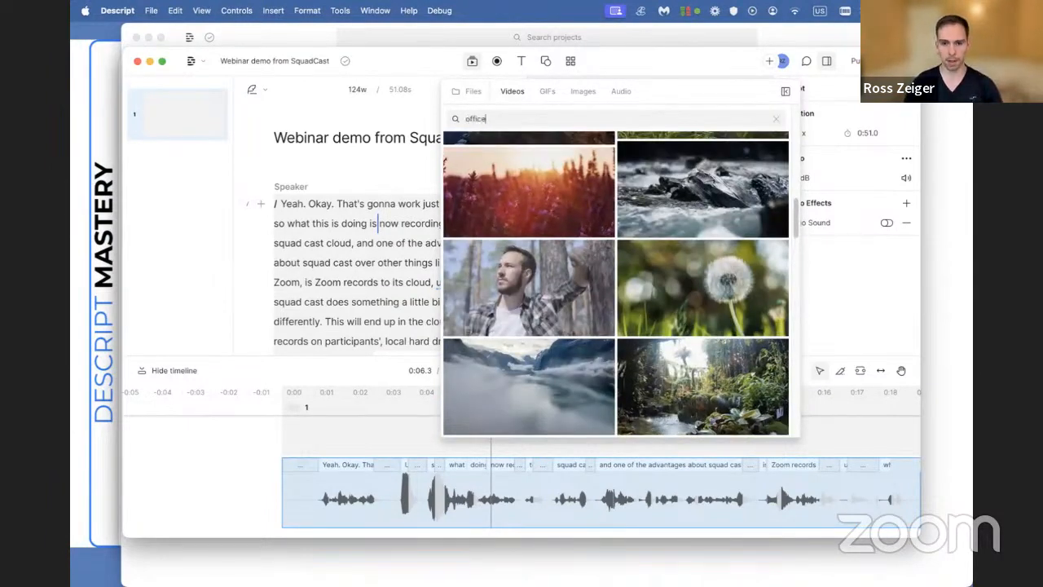
# Step: Search the stock videos for "office" and for "new york", and look through the matching clips
pyautogui.press('Return')
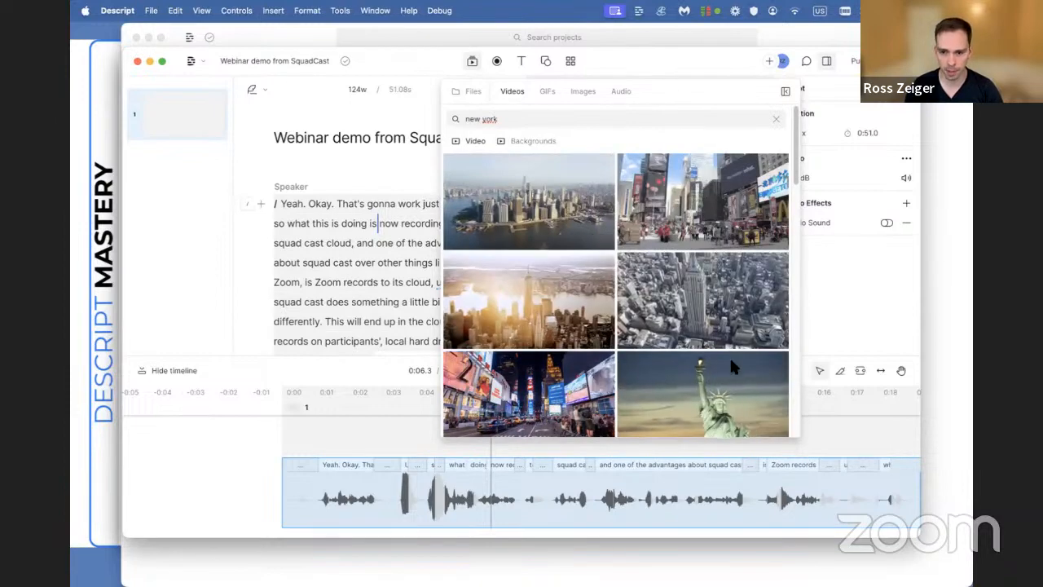
pyautogui.scroll(-3, 727, 363)
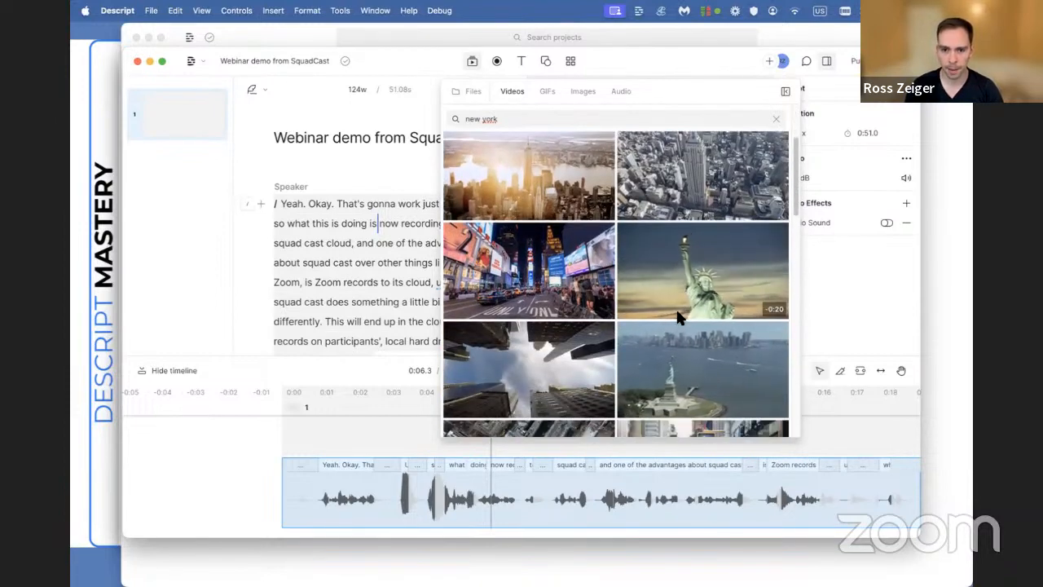
pyautogui.scroll(3, 699, 293)
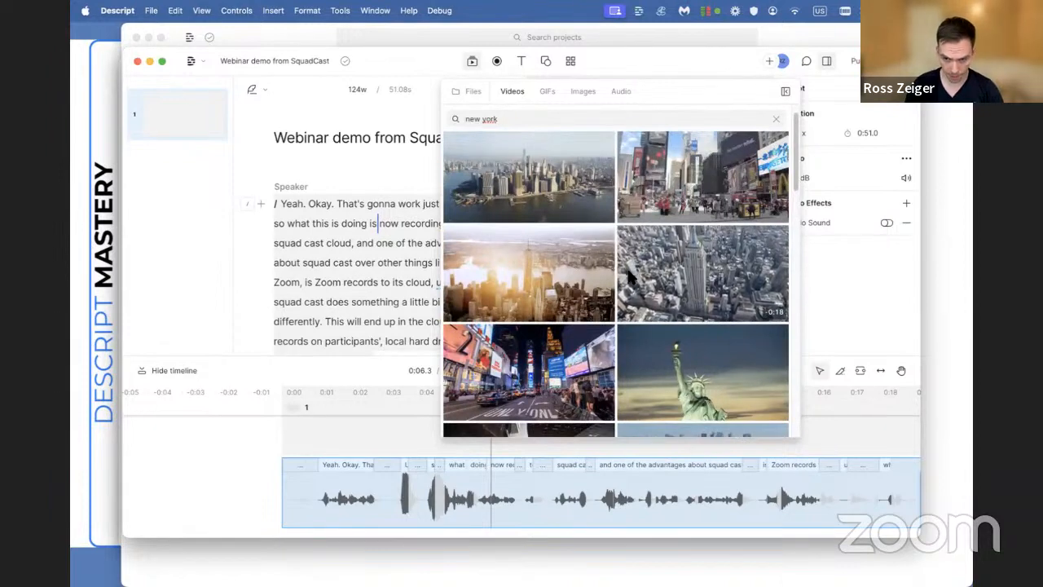
pyautogui.scroll(1, 570, 237)
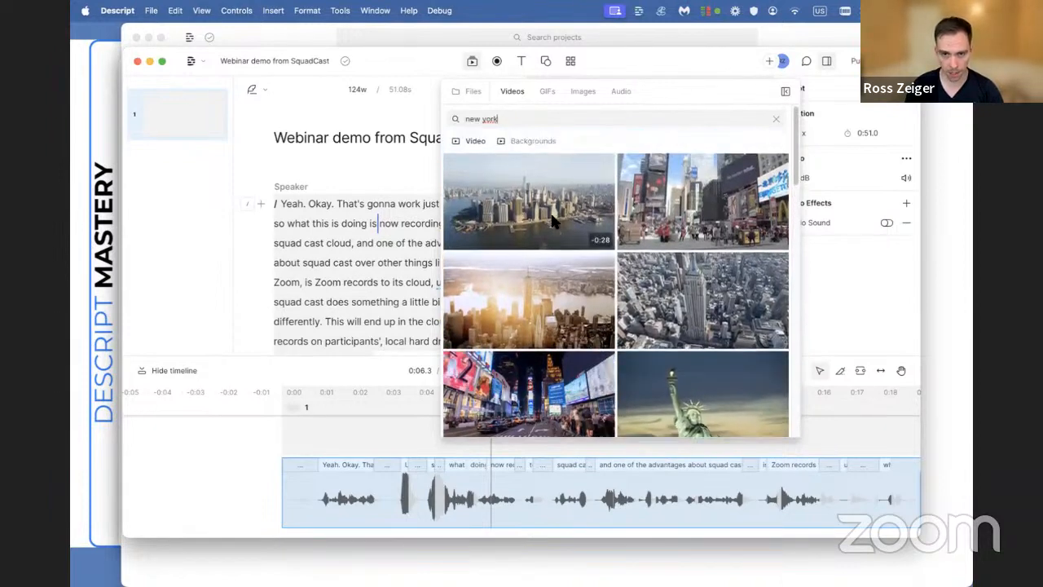
# Step: Browse the stock video backgrounds and search them for "stars"
pyautogui.click(525, 141)
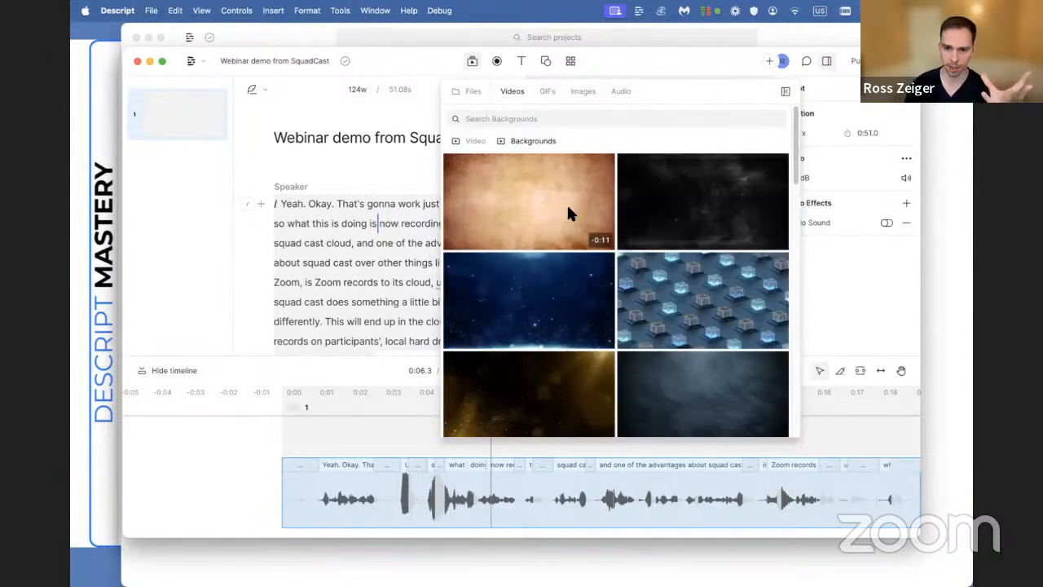
pyautogui.scroll(-3, 542, 321)
pyautogui.scroll(3, 542, 321)
pyautogui.click(511, 119)
pyautogui.write('stars')
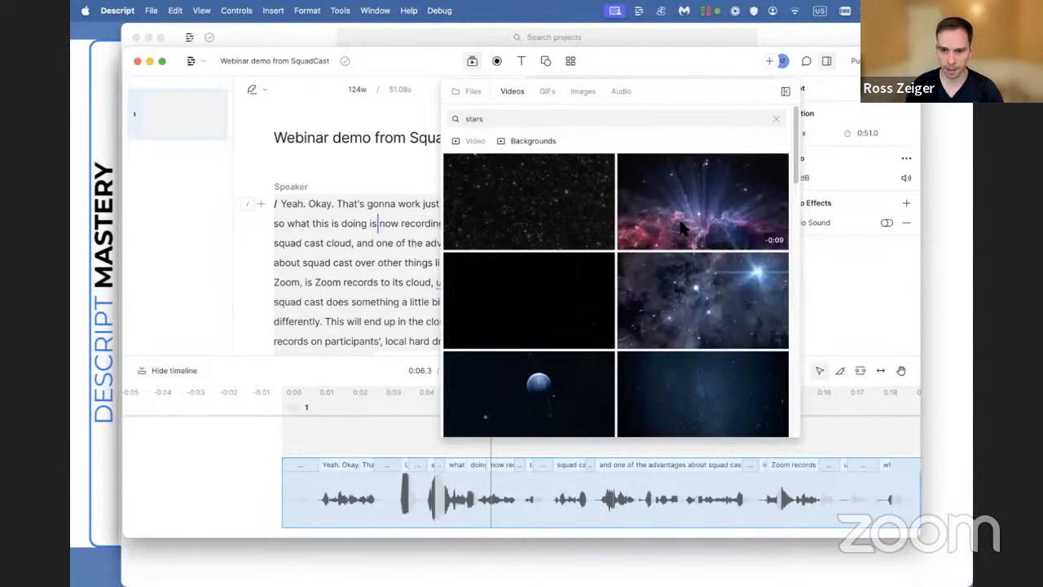
# Step: Browse the animated GIPHY GIFs offered in the media library
pyautogui.click(547, 91)
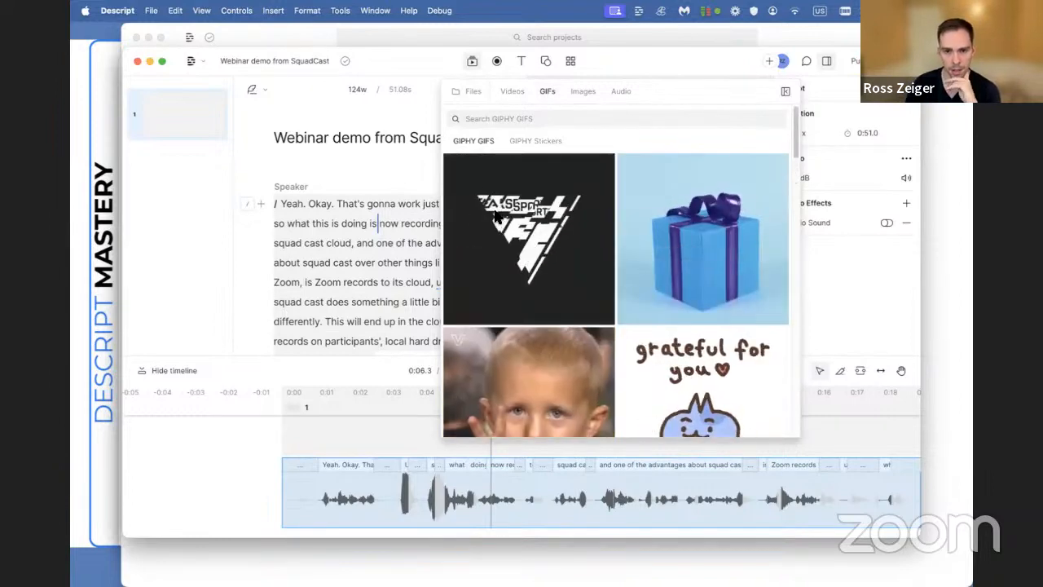
pyautogui.scroll(-5, 579, 296)
pyautogui.scroll(-3, 632, 326)
pyautogui.scroll(2, 665, 330)
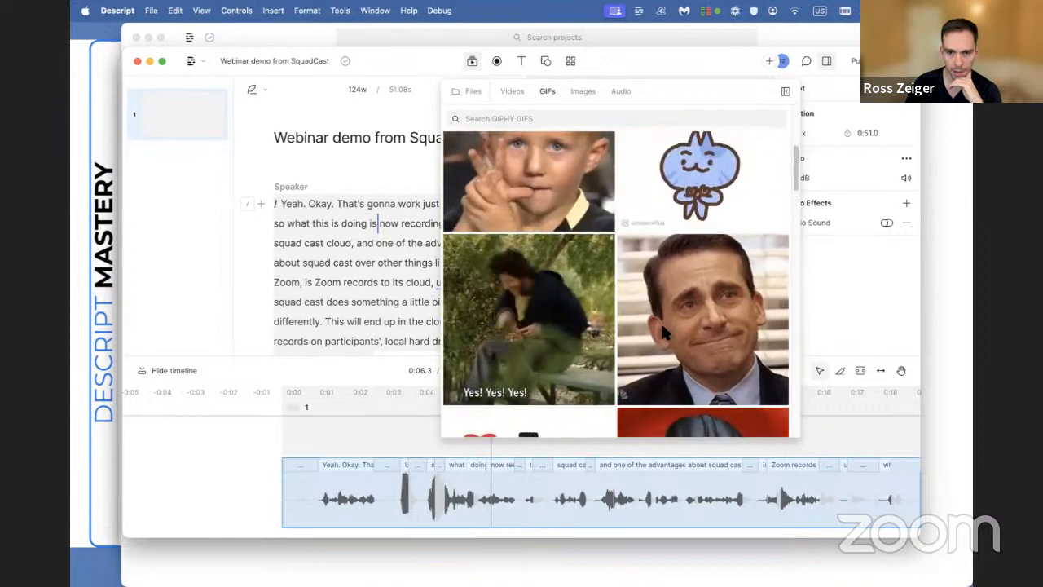
pyautogui.scroll(6, 686, 320)
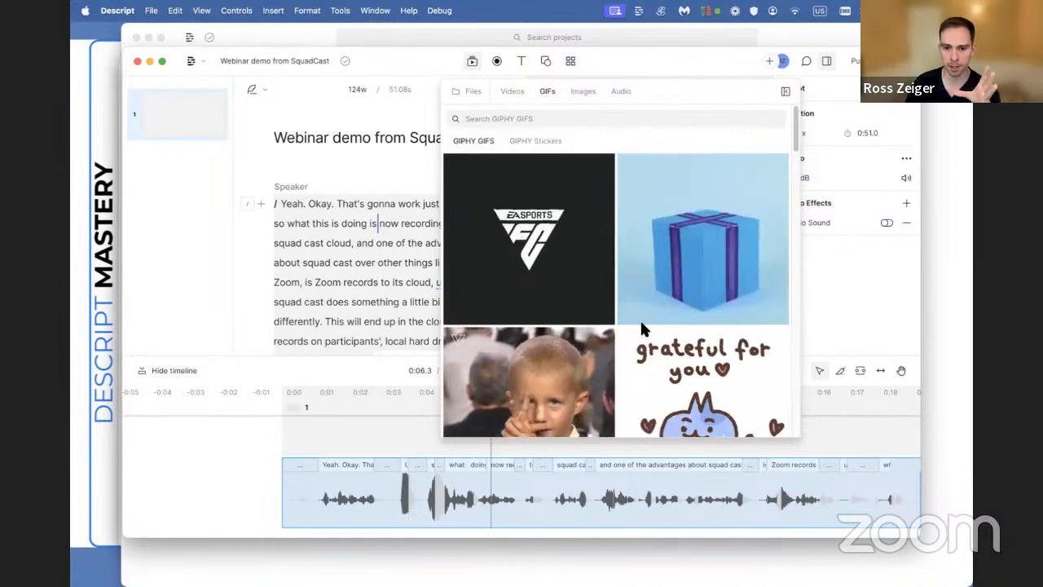
pyautogui.scroll(-4, 562, 354)
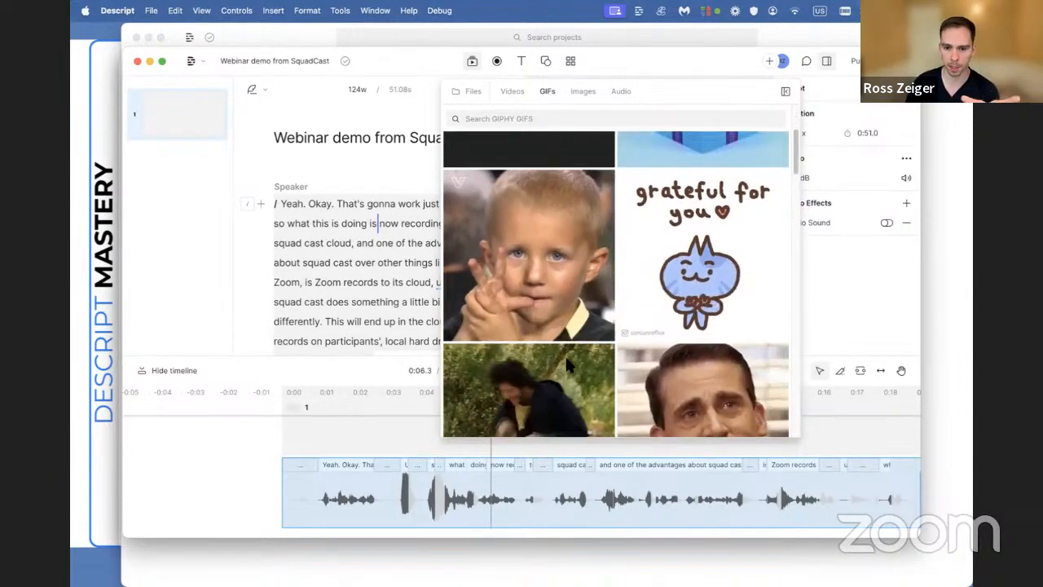
pyautogui.scroll(-3, 546, 364)
pyautogui.scroll(-6, 694, 341)
pyautogui.scroll(12, 627, 333)
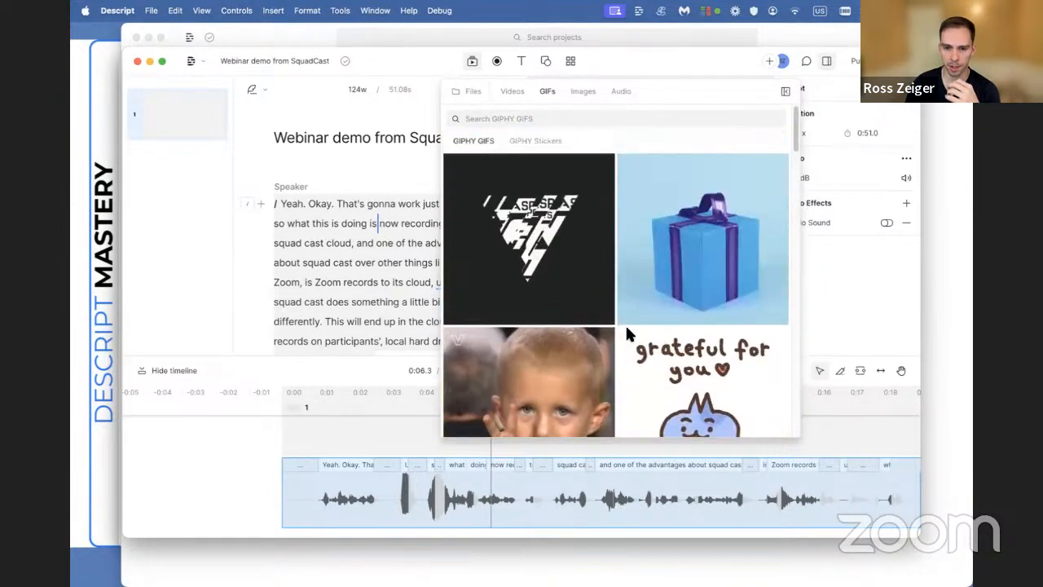
# Step: Look through the GIPHY Stickers, and return to the GIPHY GIFs
pyautogui.click(546, 142)
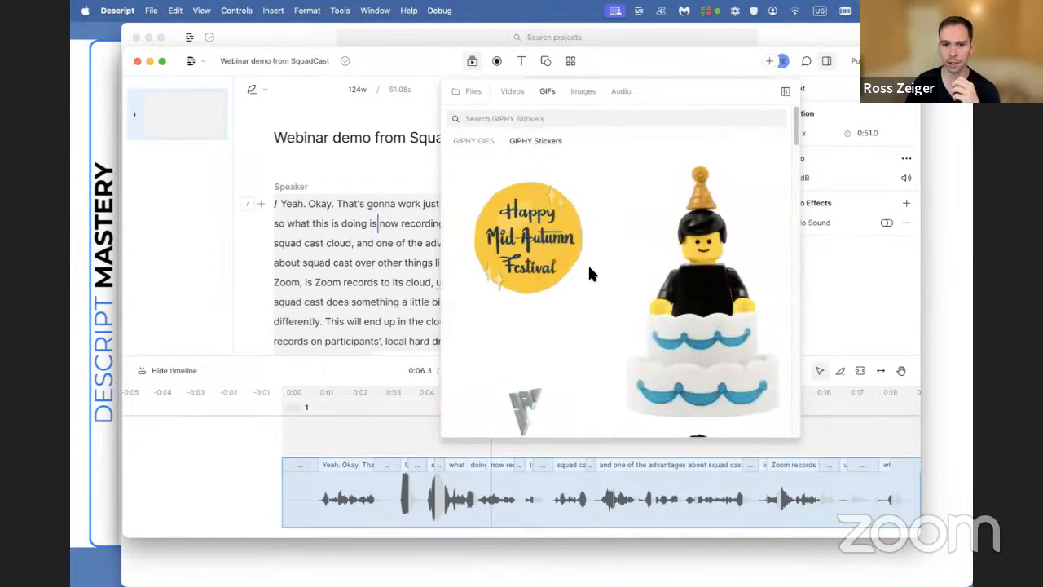
pyautogui.scroll(-5, 601, 375)
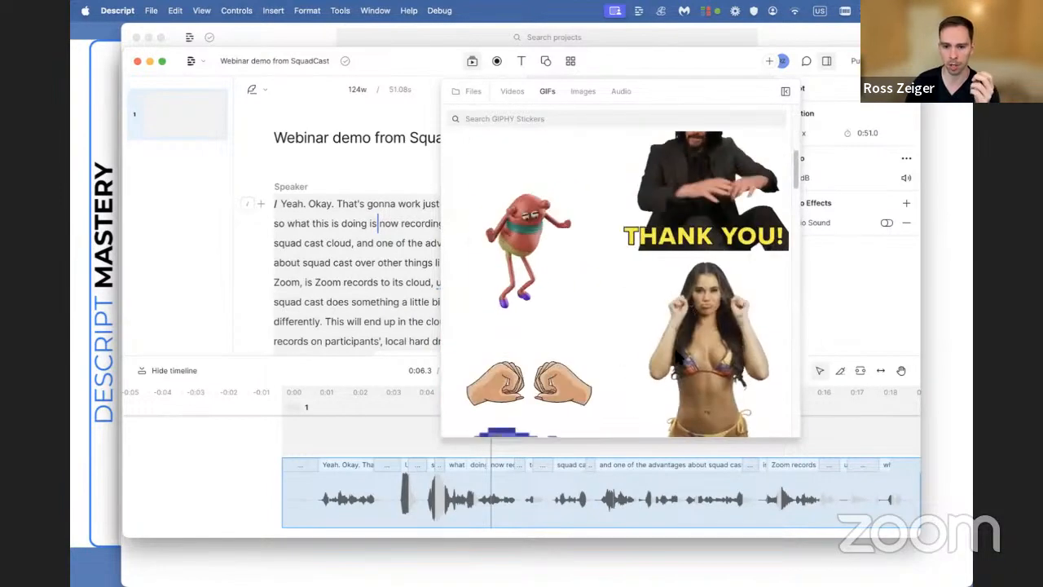
pyautogui.scroll(-8, 568, 345)
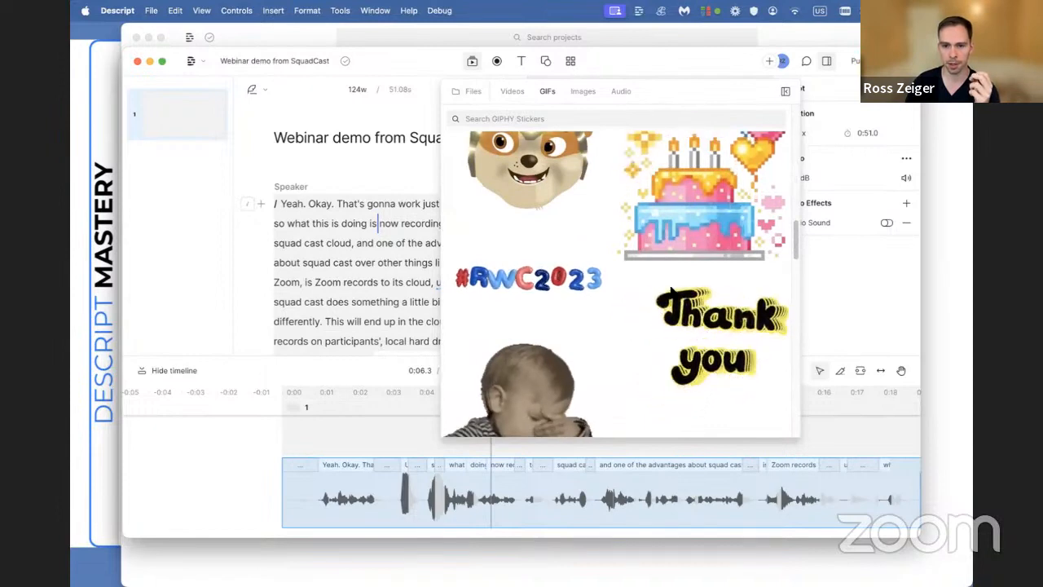
pyautogui.scroll(-5, 504, 244)
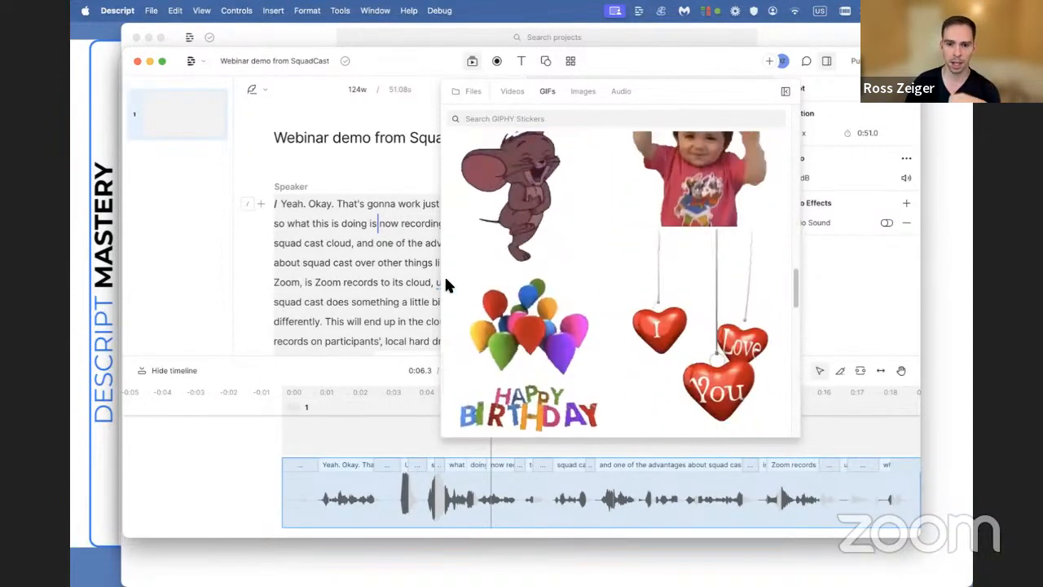
pyautogui.scroll(3, 549, 278)
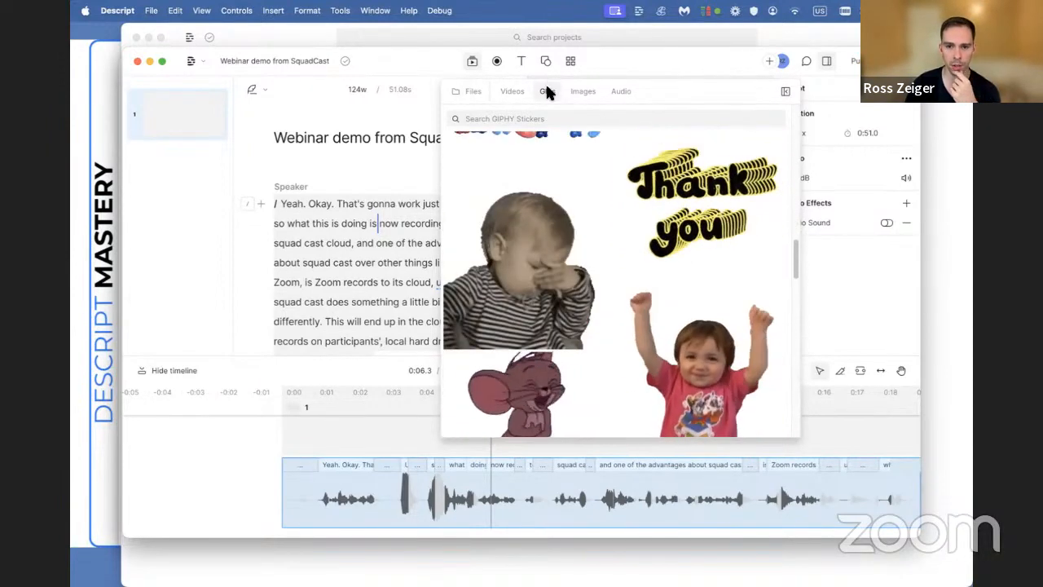
pyautogui.click(547, 91)
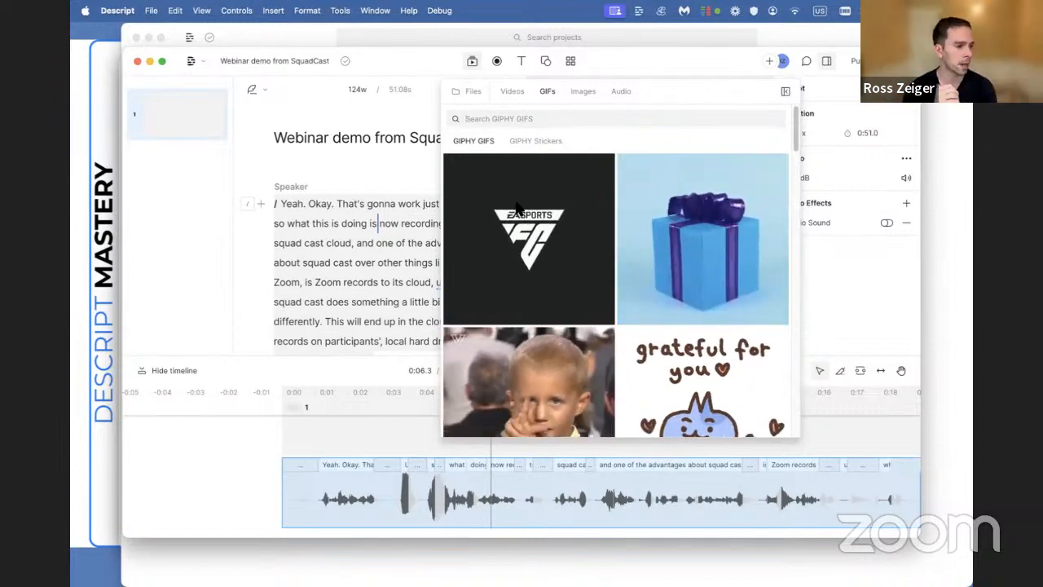
# Step: Browse the media library's stock photos, illustrations and Unsplash images
pyautogui.click(574, 91)
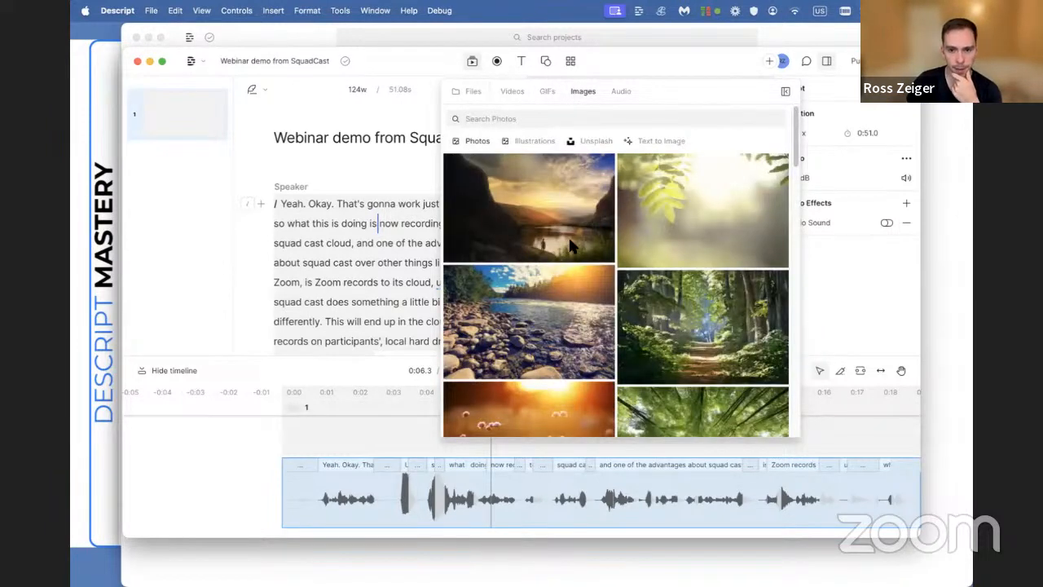
pyautogui.scroll(-3, 548, 277)
pyautogui.scroll(3, 575, 289)
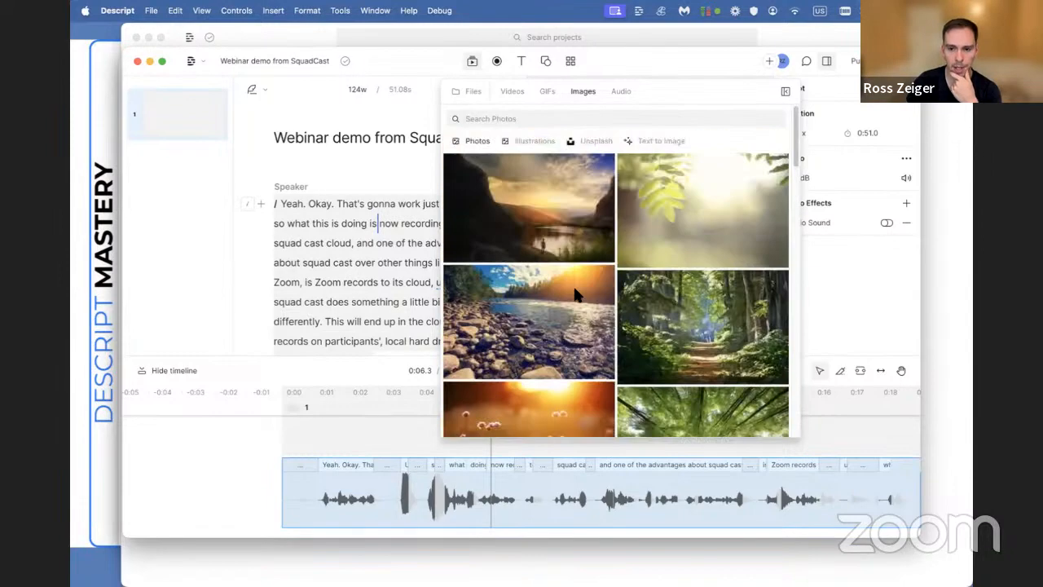
pyautogui.scroll(-2, 679, 361)
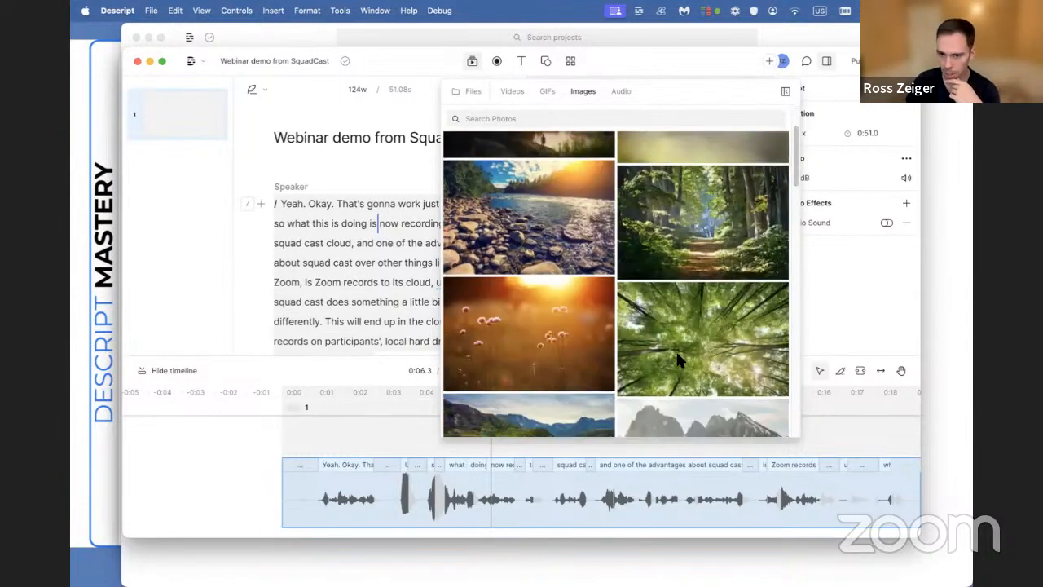
pyautogui.scroll(-5, 664, 341)
pyautogui.scroll(-5, 665, 346)
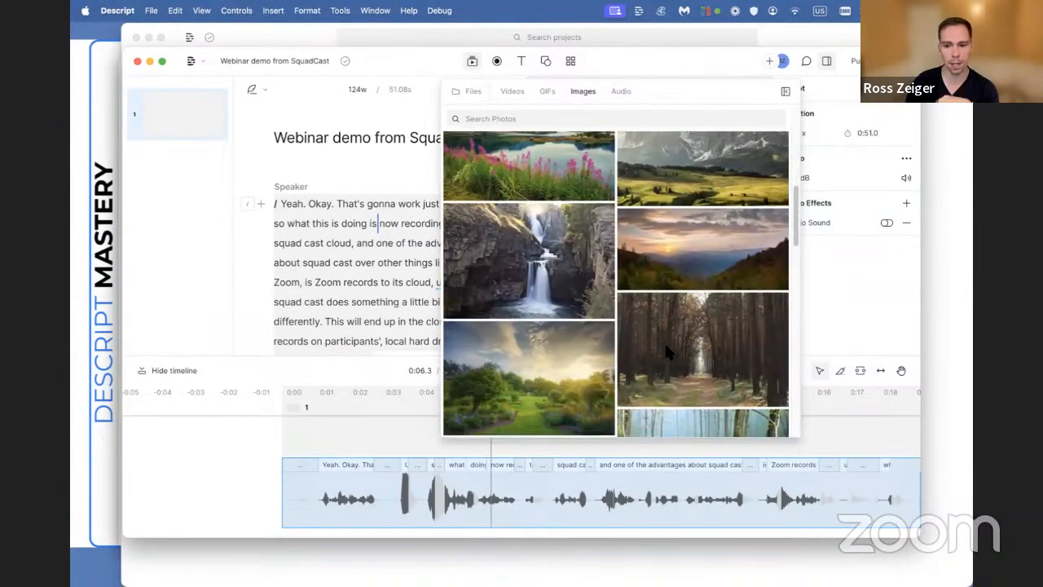
pyautogui.scroll(10, 628, 358)
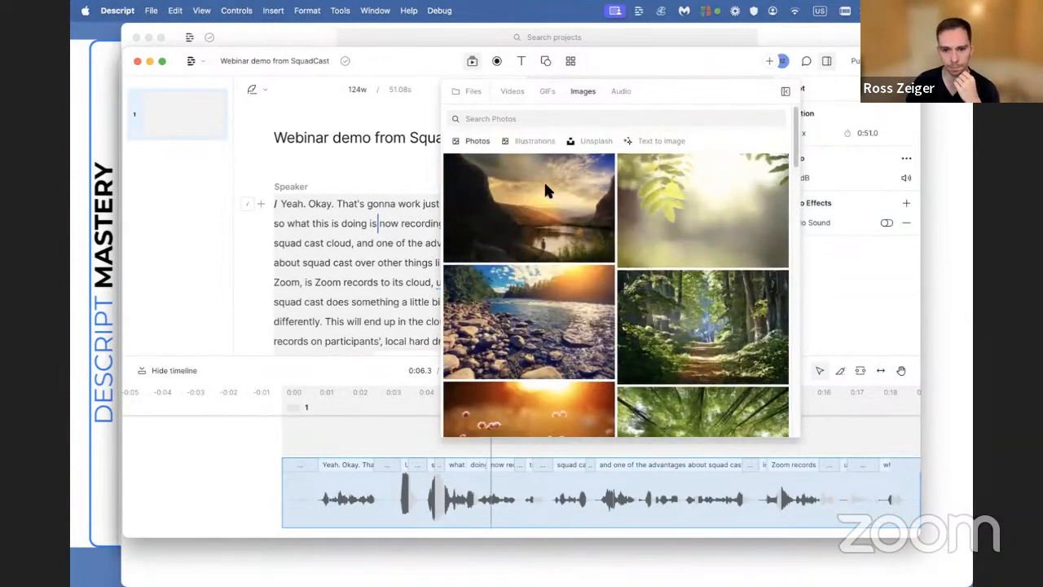
pyautogui.click(535, 141)
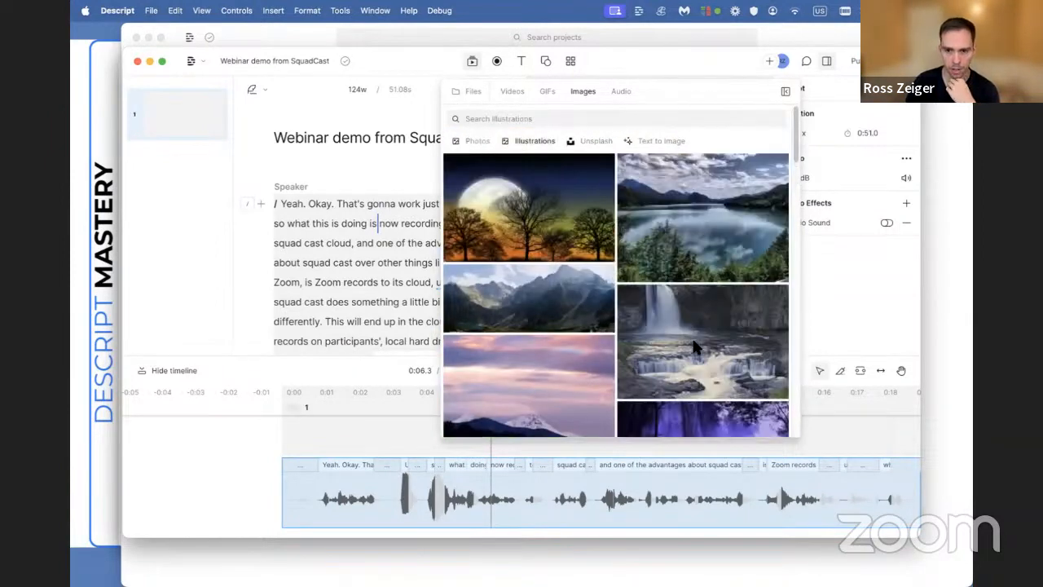
pyautogui.click(589, 142)
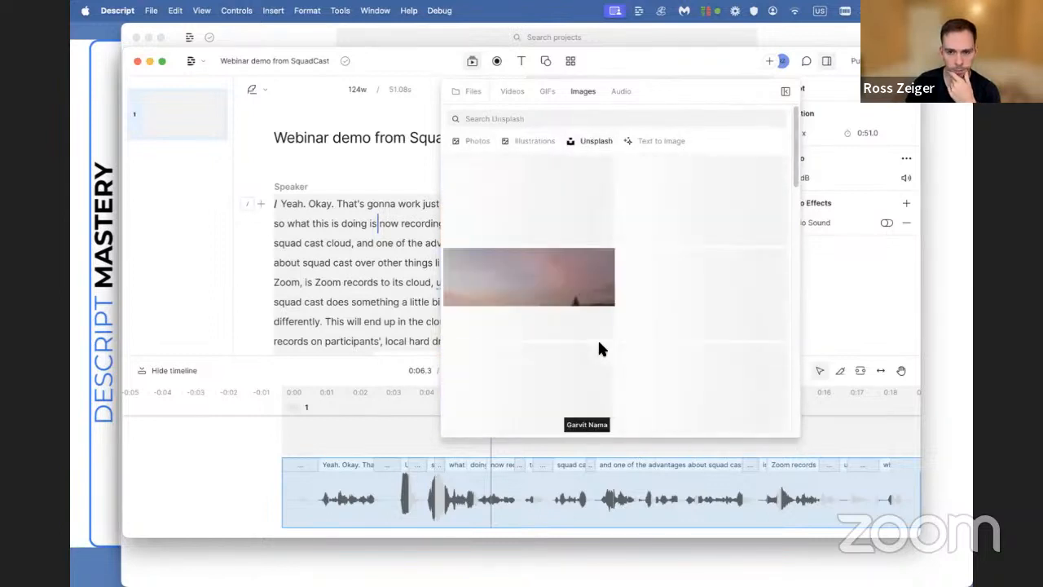
# Step: Generate images with Text to Image from the prompt "airport"
pyautogui.click(656, 142)
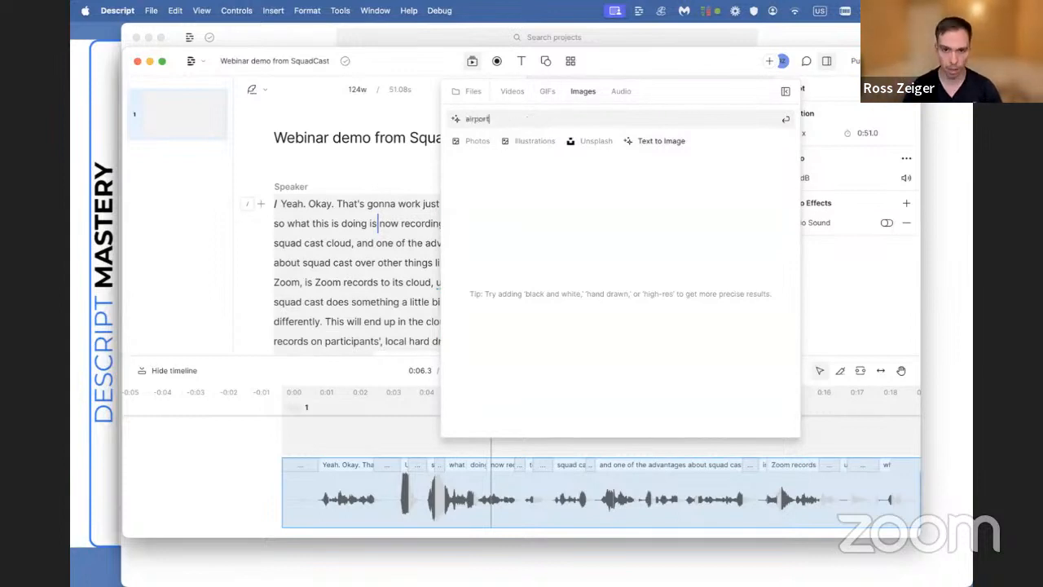
pyautogui.press('Return')
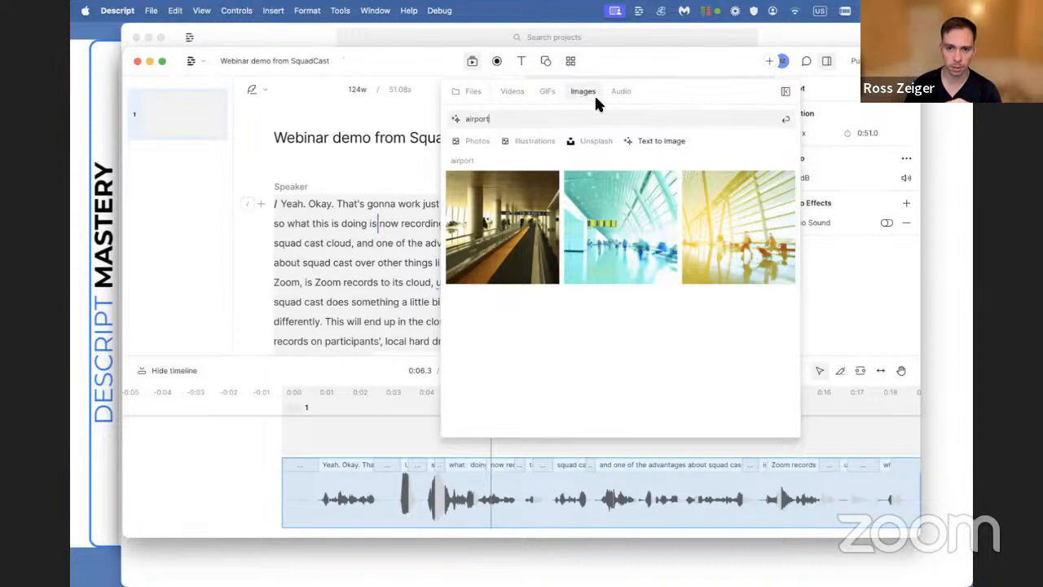
# Step: Browse the media library's stock music and sound effects, and preview the track "Little Pastry - Instrumental"
pyautogui.click(616, 93)
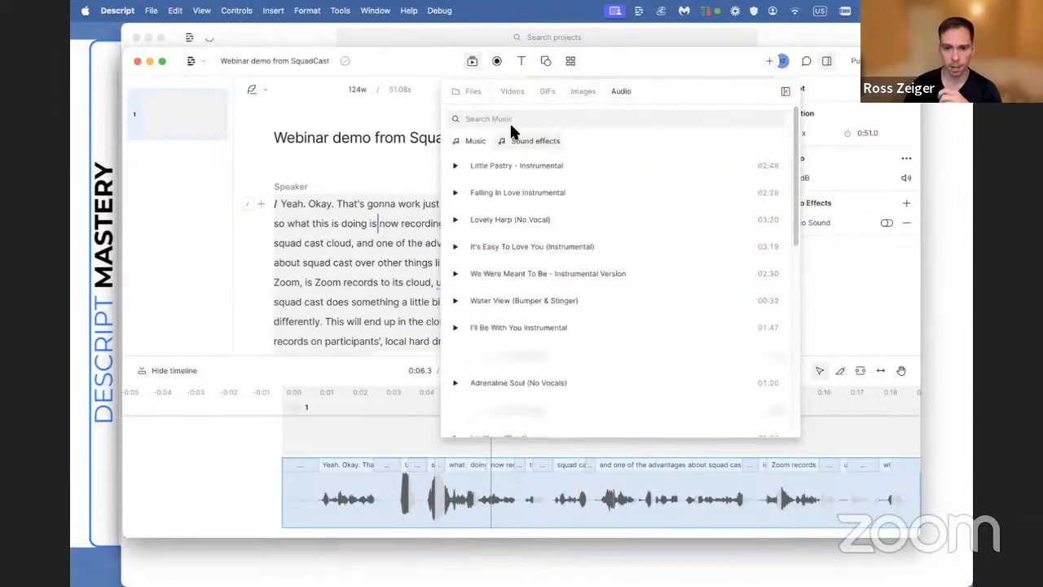
pyautogui.click(528, 143)
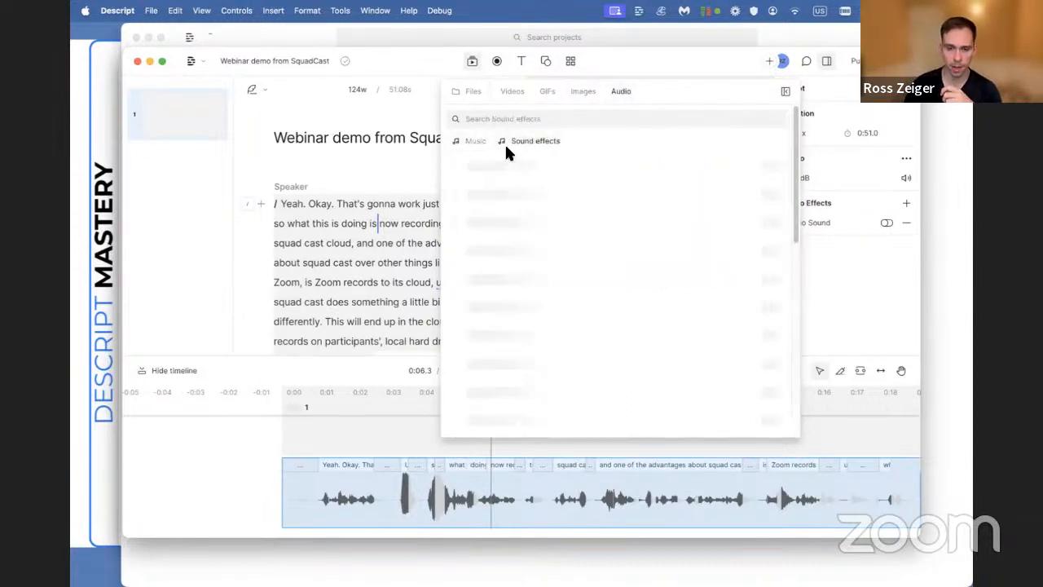
pyautogui.click(459, 138)
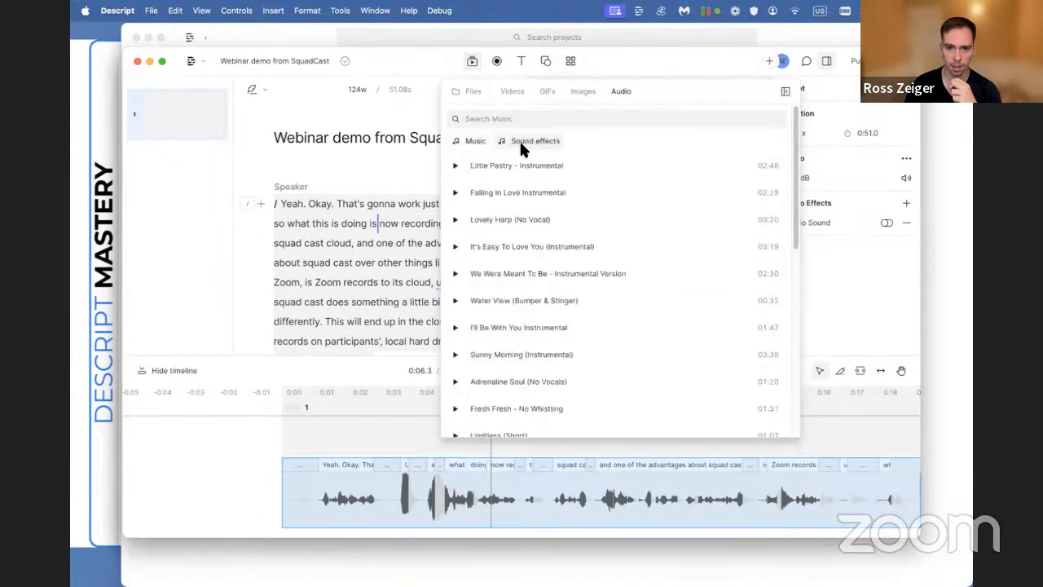
pyautogui.click(455, 166)
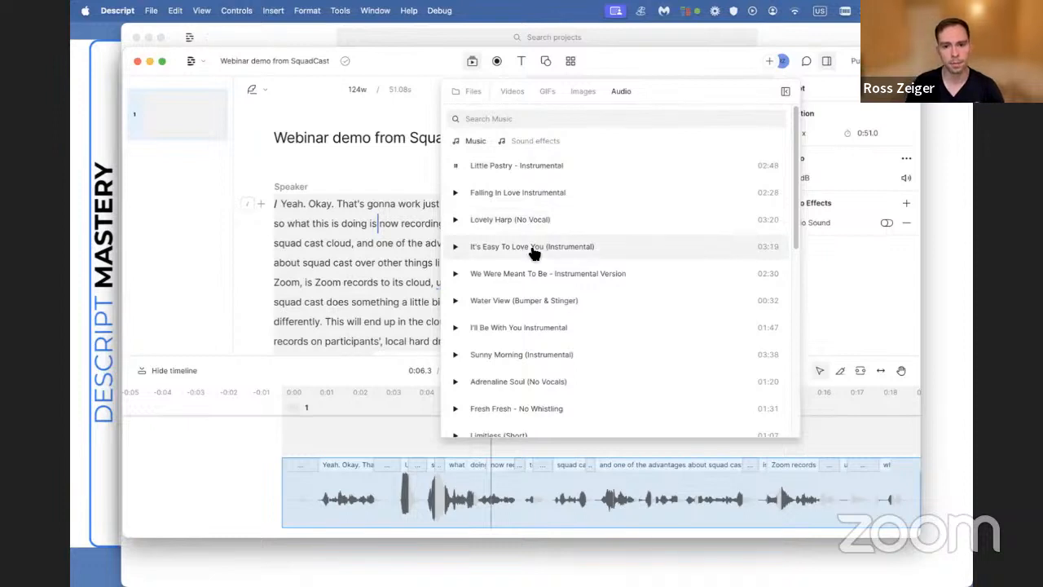
pyautogui.click(536, 141)
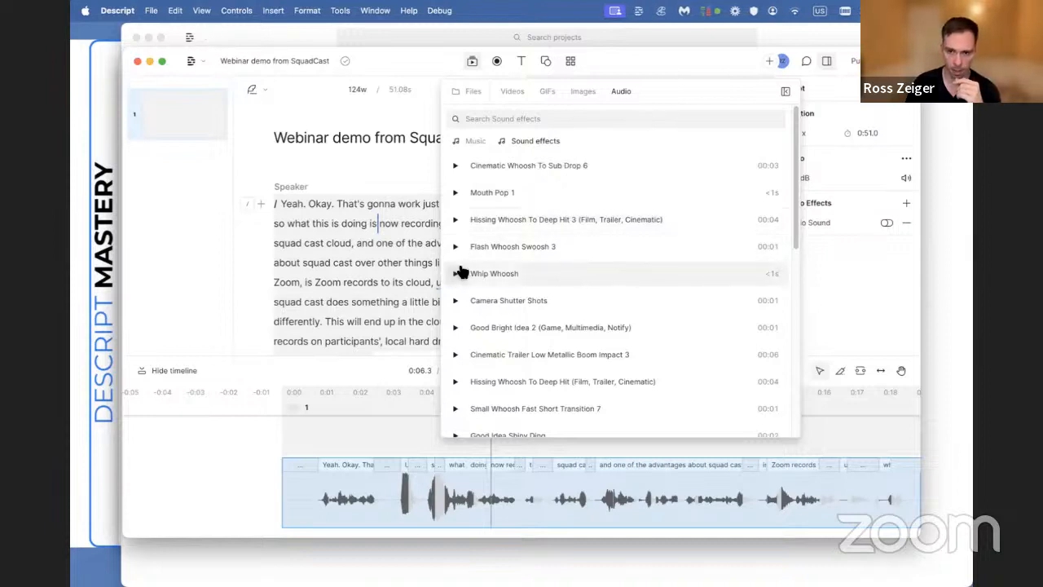
pyautogui.click(474, 141)
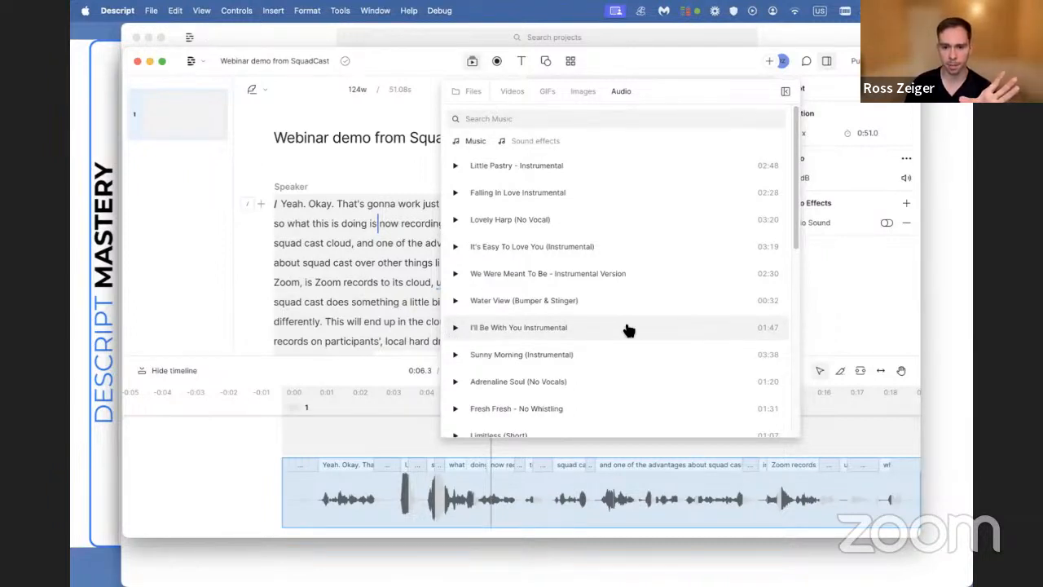
# Step: Add the stock track "I'll Be With You Instrumental" to the composition and lower its volume to -16.7 dB
pyautogui.moveTo(508, 330); pyautogui.dragTo(612, 294)
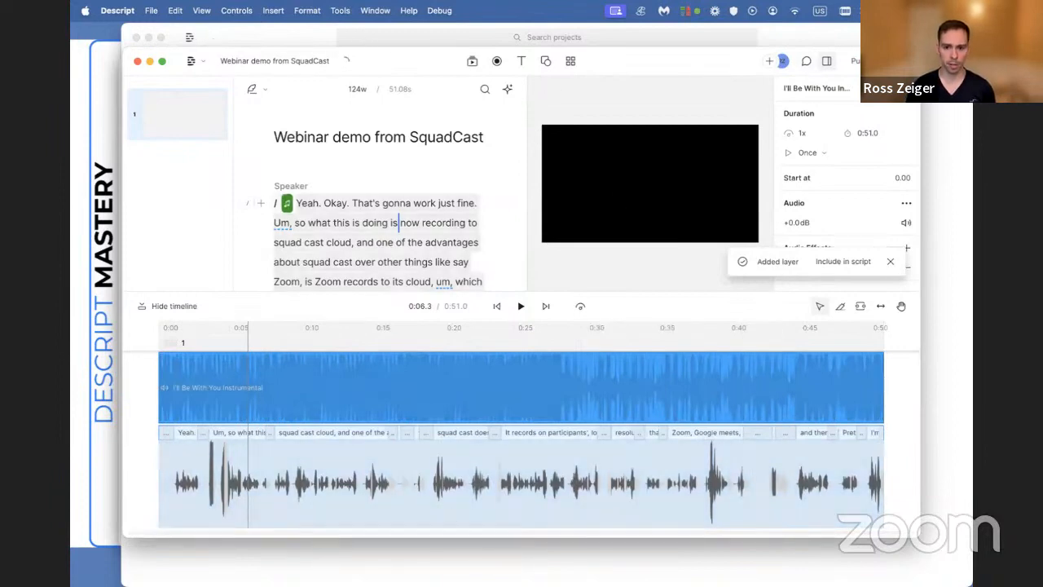
pyautogui.click(174, 489)
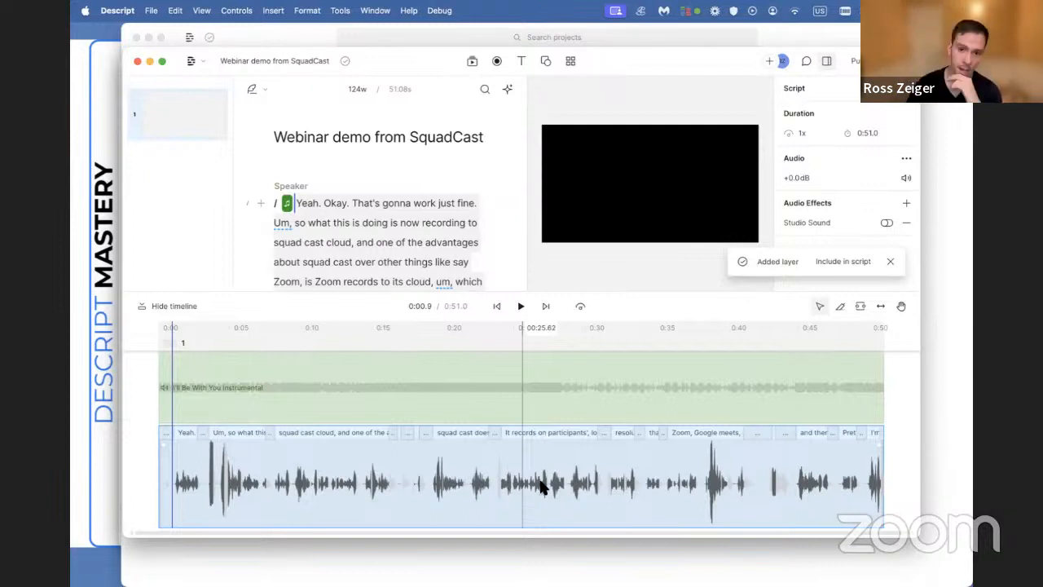
pyautogui.click(208, 393)
pyautogui.click(207, 393)
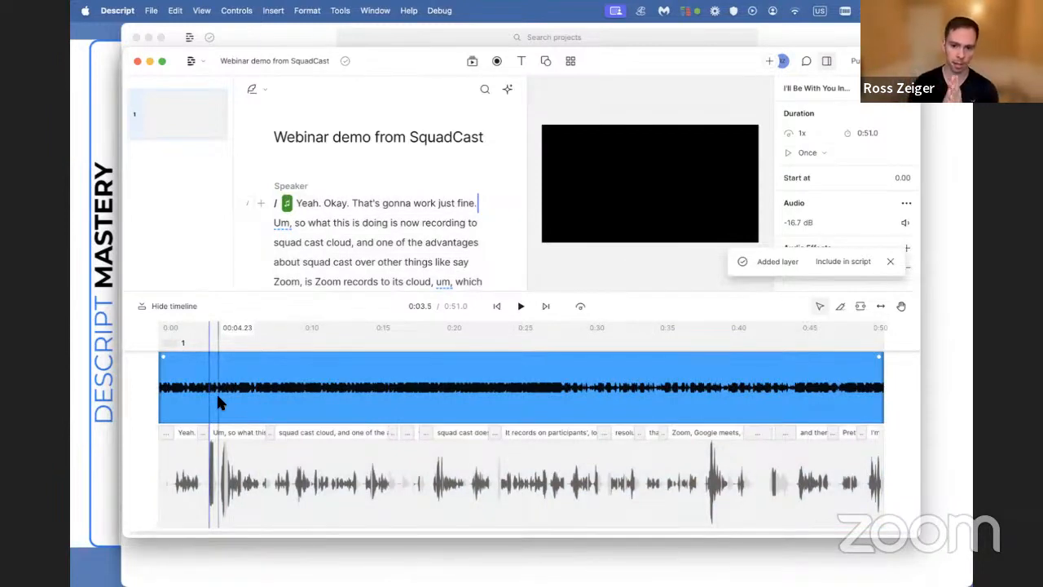
# Step: Play the composition's opening to check the music level under the speech, and dismiss the added-layer notification
pyautogui.click(500, 307)
pyautogui.click(522, 307)
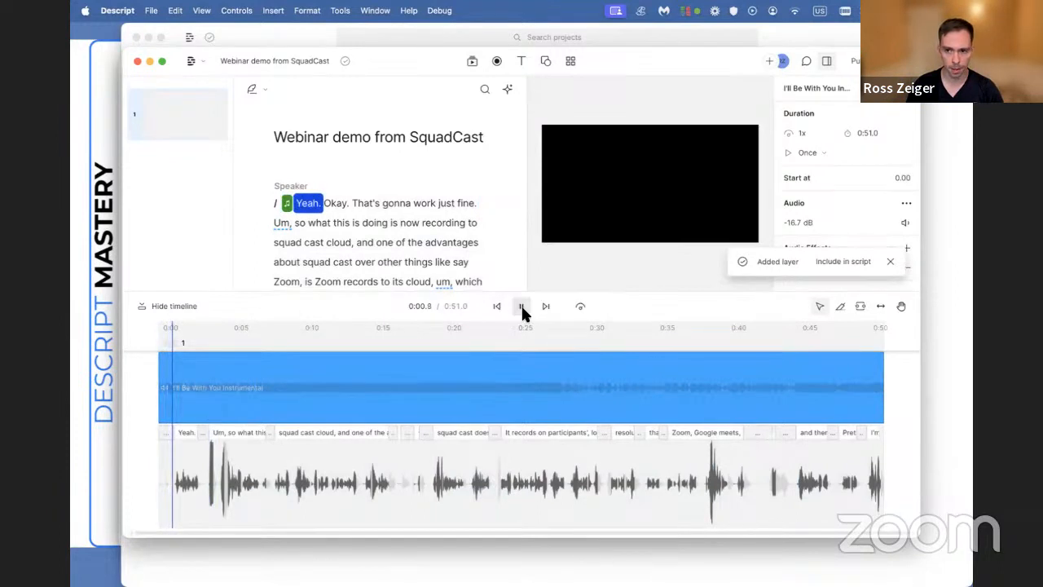
pyautogui.click(891, 262)
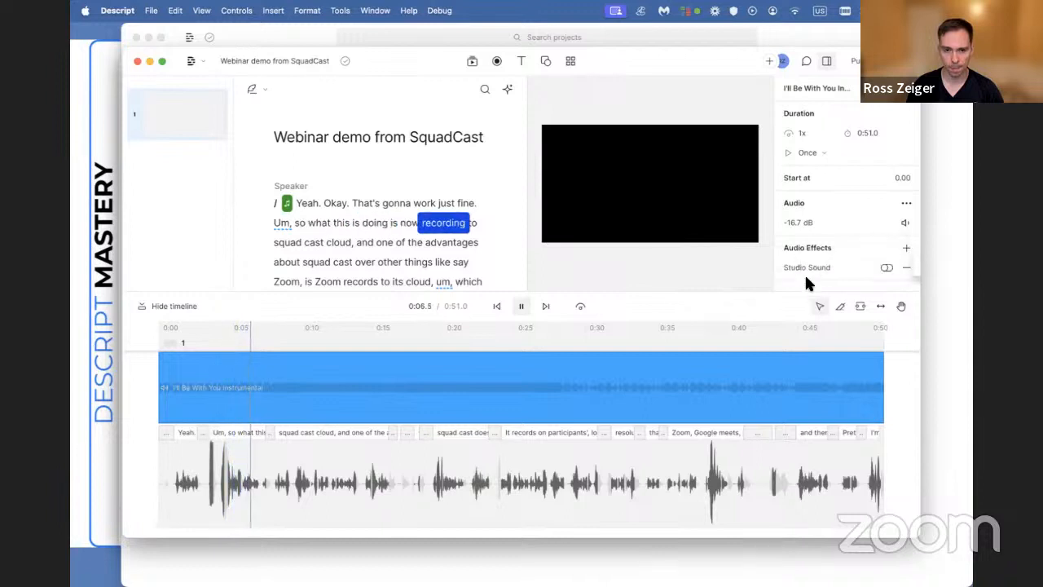
pyautogui.click(521, 305)
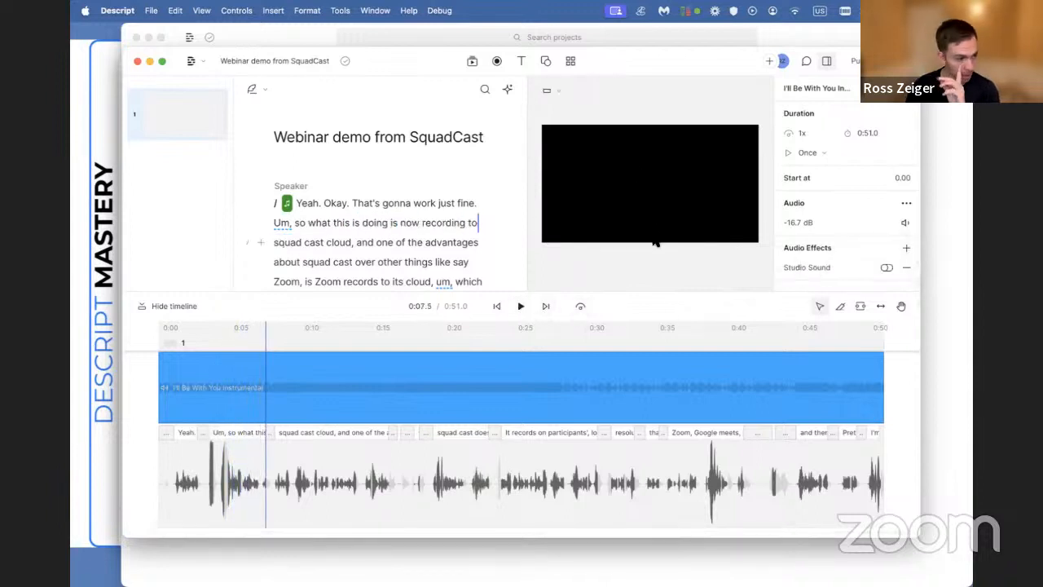
# Step: Select the speech track in the timeline and enable Studio Sound on it
pyautogui.scroll(-3, 473, 245)
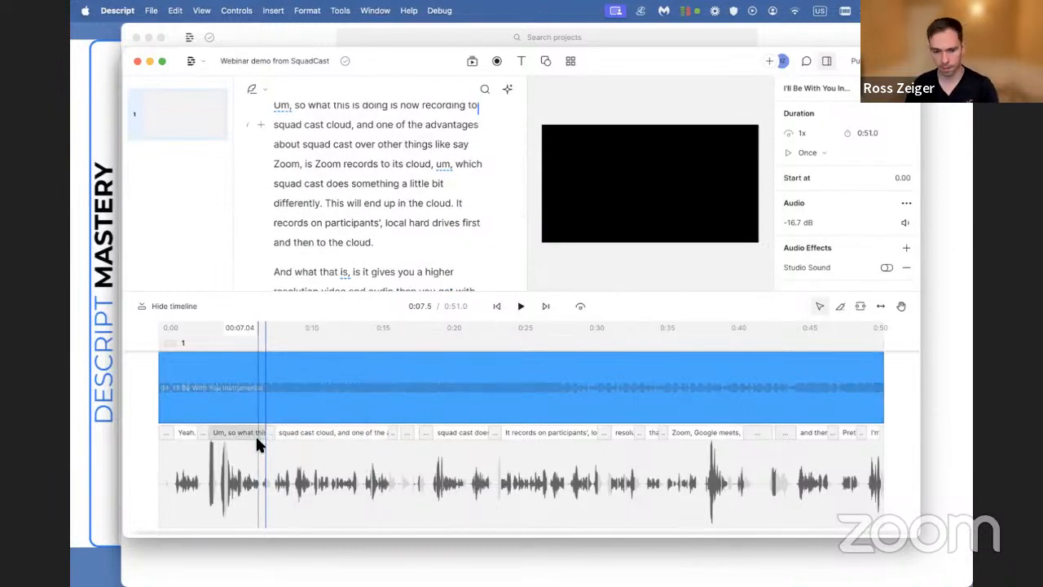
pyautogui.press('XF86AudioRaiseVolume')
pyautogui.click(227, 489)
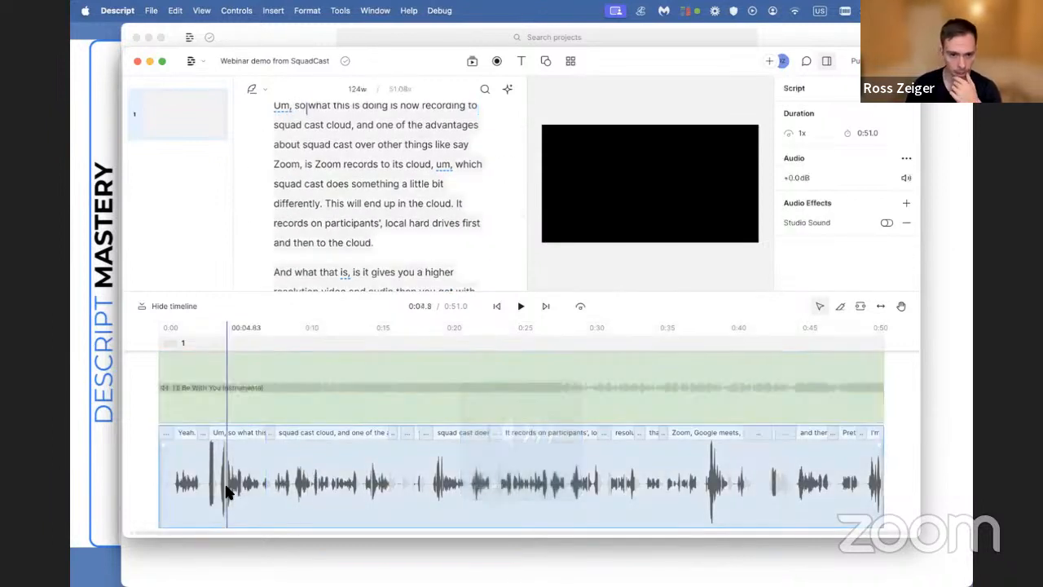
pyautogui.click(216, 490)
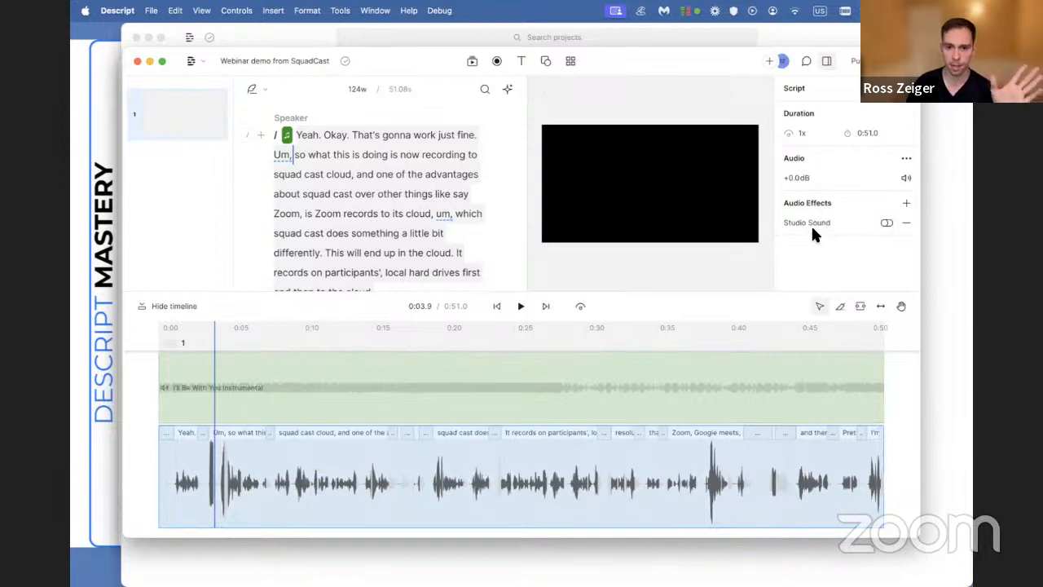
pyautogui.click(886, 224)
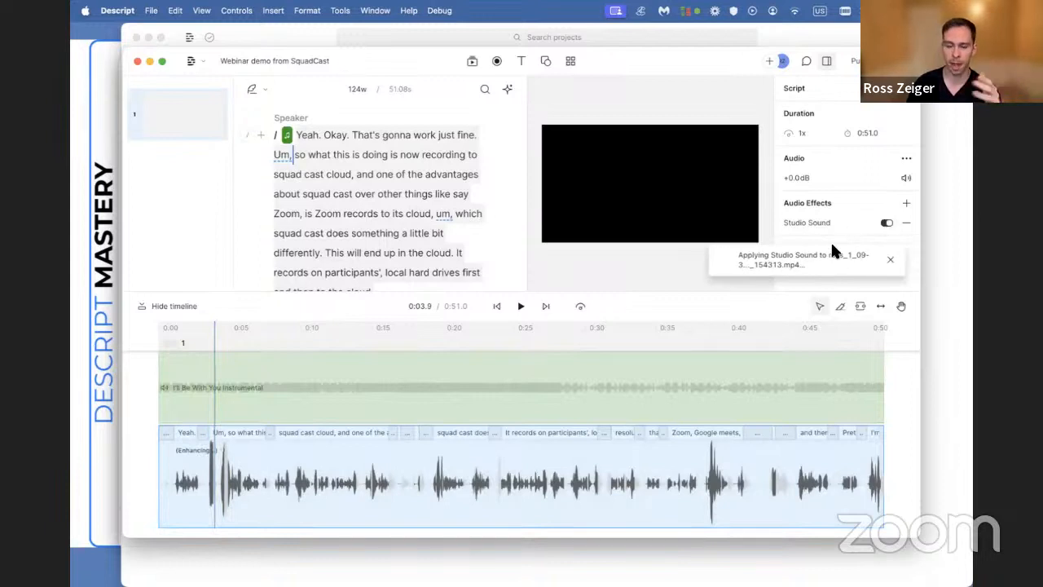
# Step: Add the Ducking dynamics effect to the speech track, keeping its default amount
pyautogui.click(904, 204)
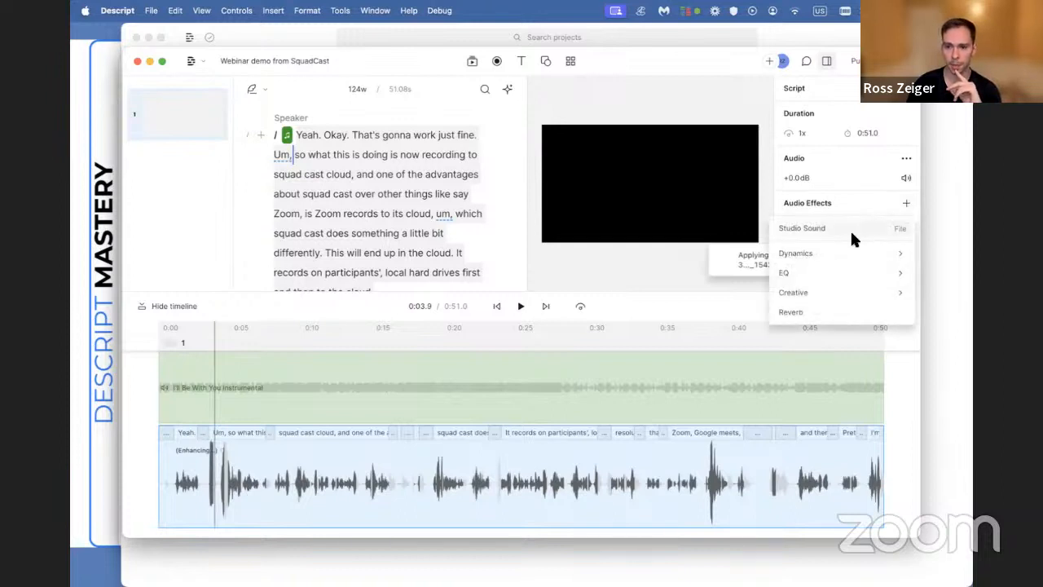
pyautogui.moveTo(845, 252)
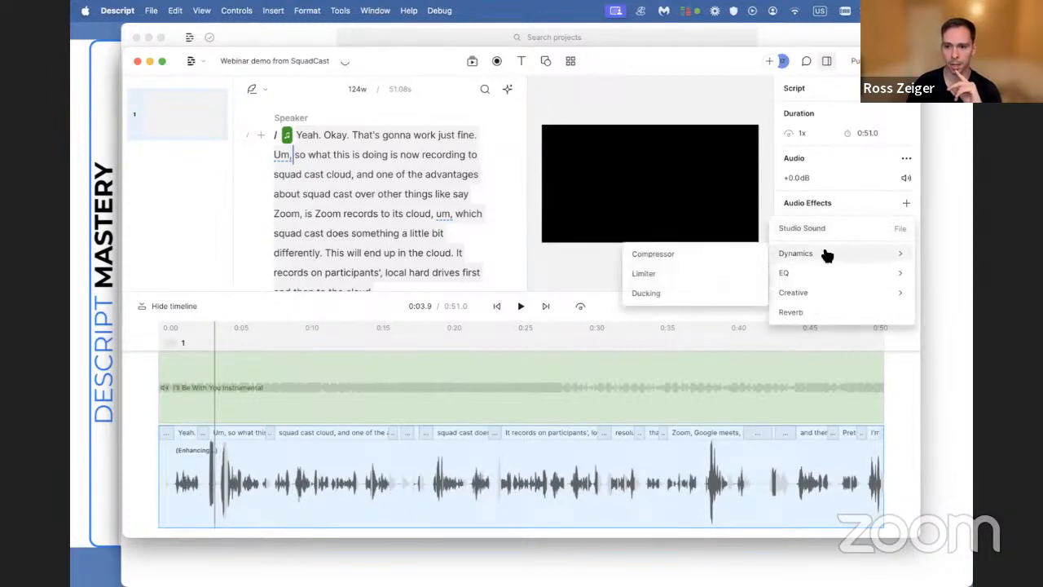
pyautogui.click(657, 295)
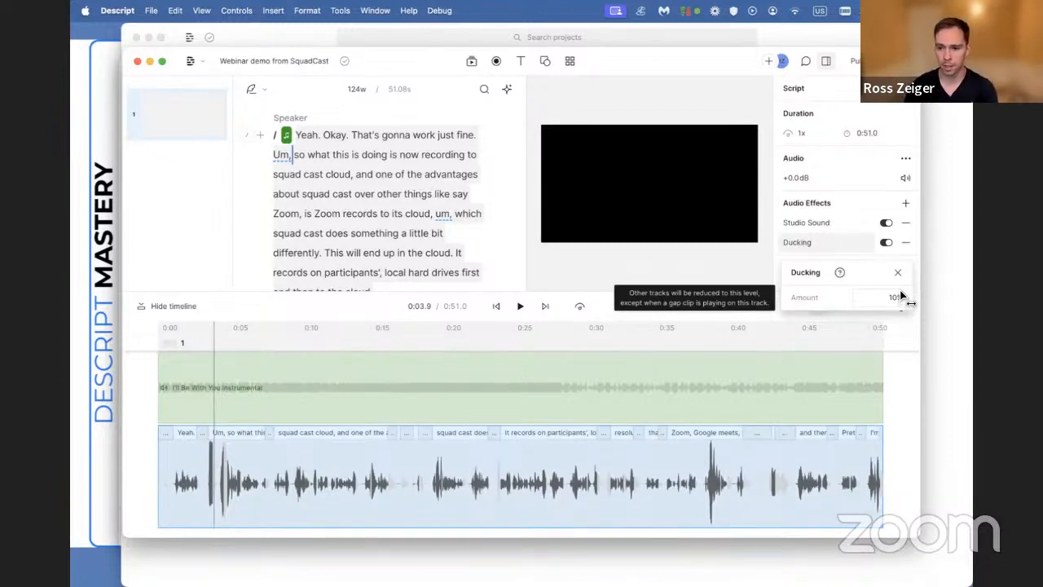
pyautogui.click(897, 274)
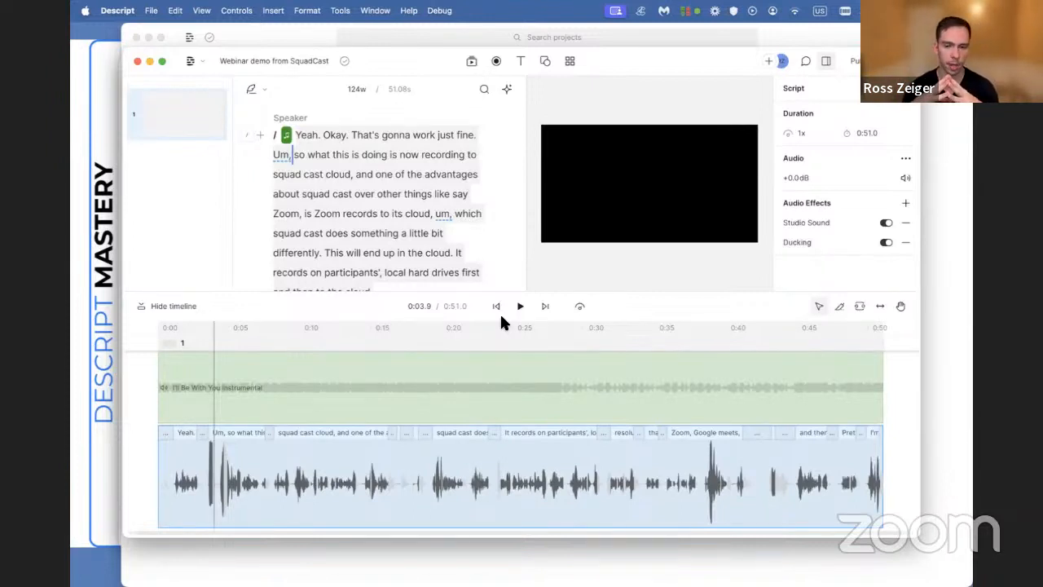
# Step: Play the composition from the start to hear the speech with Studio Sound and ducking applied
pyautogui.click(497, 306)
pyautogui.click(519, 307)
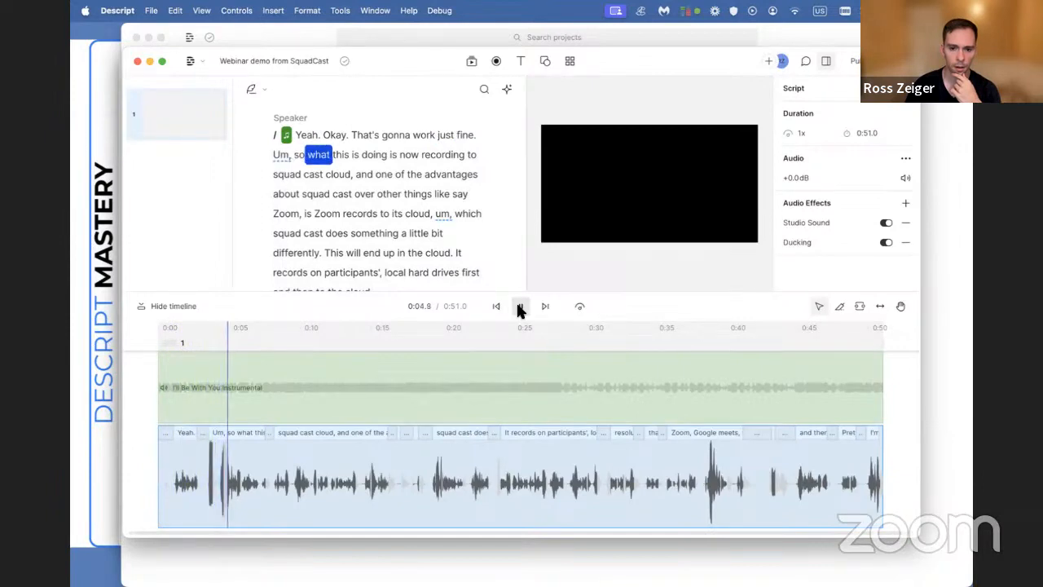
pyautogui.click(519, 307)
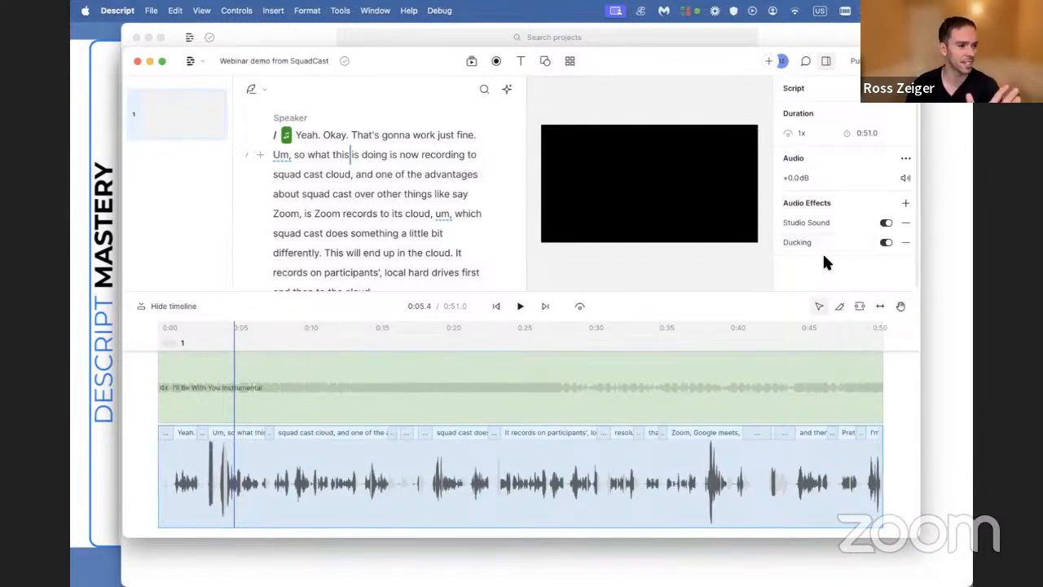
# Step: Search the stock video backgrounds for "star" and add the blue nebula space flight clip to the composition
pyautogui.click(470, 61)
pyautogui.click(504, 93)
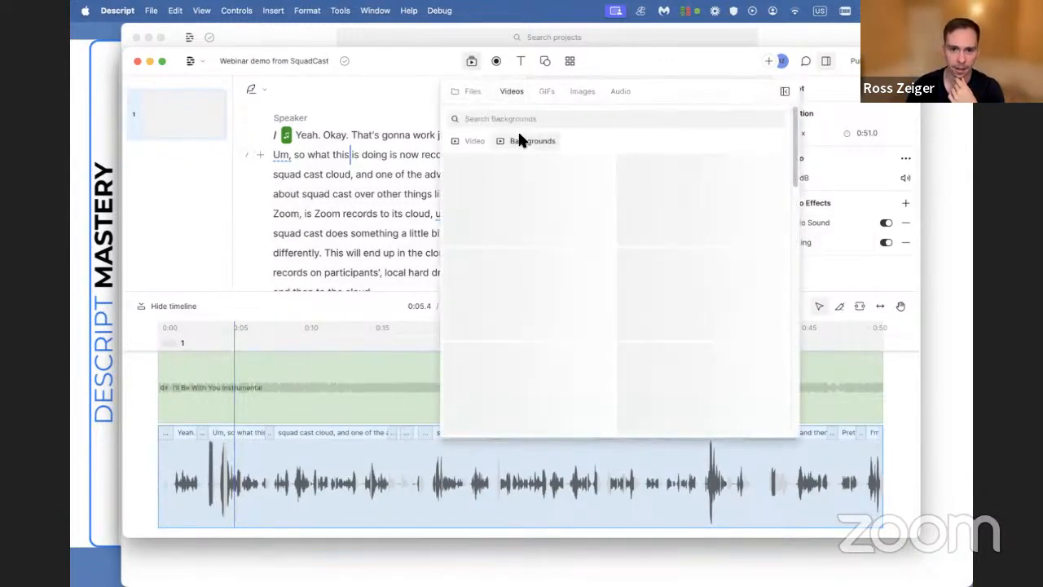
pyautogui.click(529, 120)
pyautogui.write('stae')
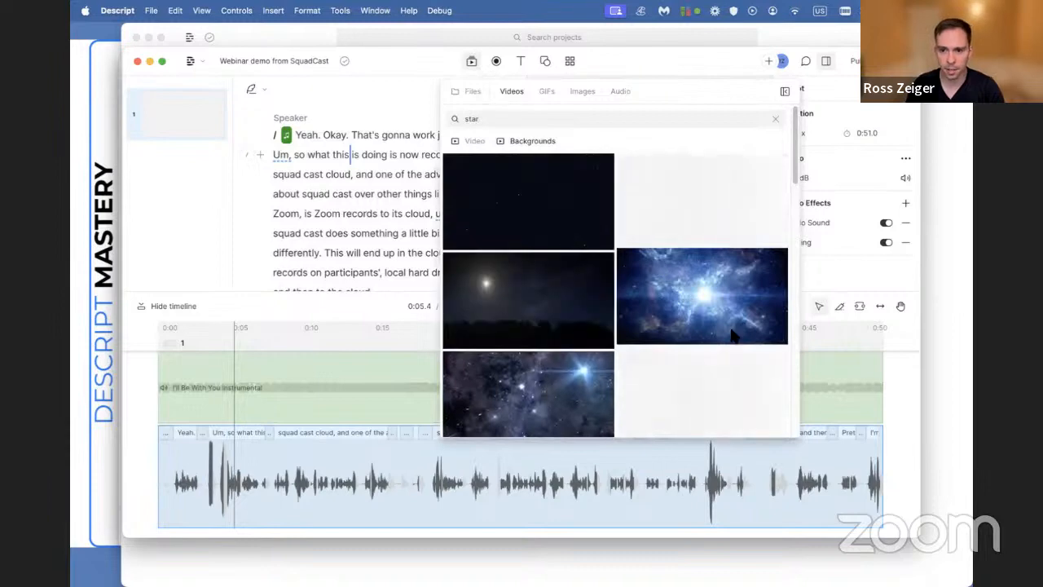
pyautogui.click(702, 300)
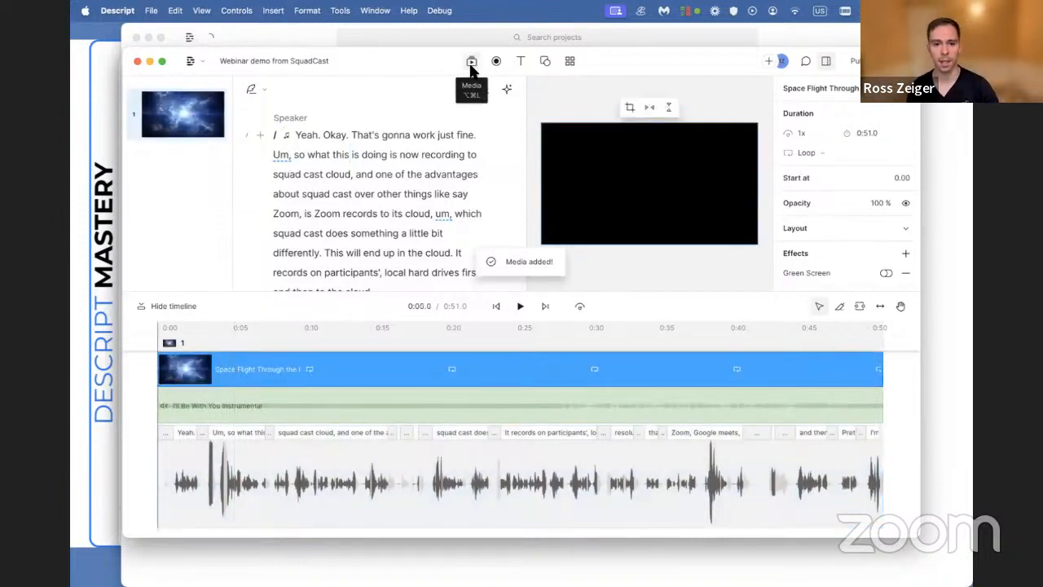
# Step: Search the stock video backgrounds for "star" again, preview the blue nebula clip, and close the media library
pyautogui.click(471, 63)
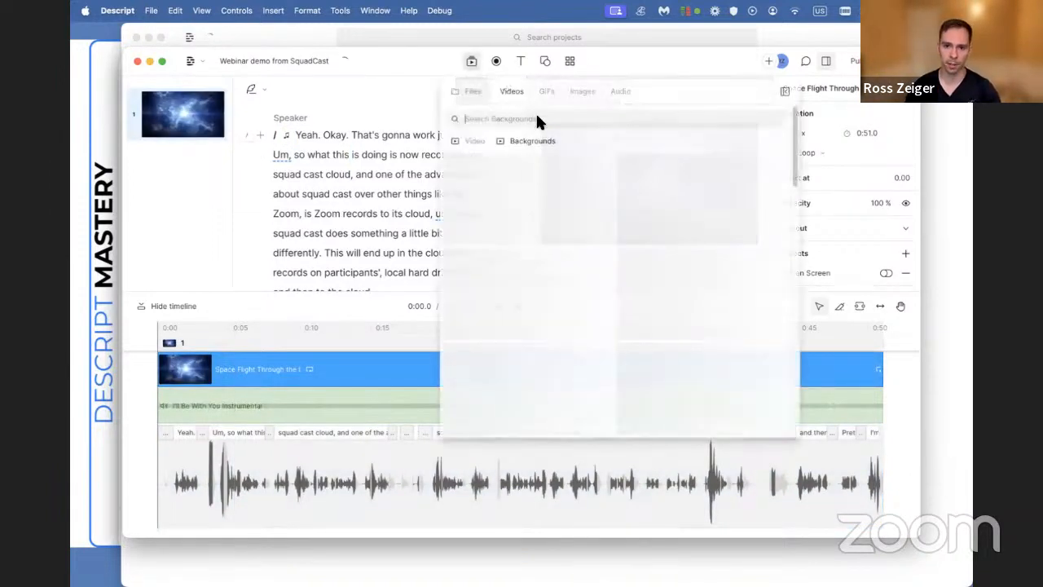
pyautogui.write('sra')
pyautogui.press('BackSpace')
pyautogui.press('BackSpace')
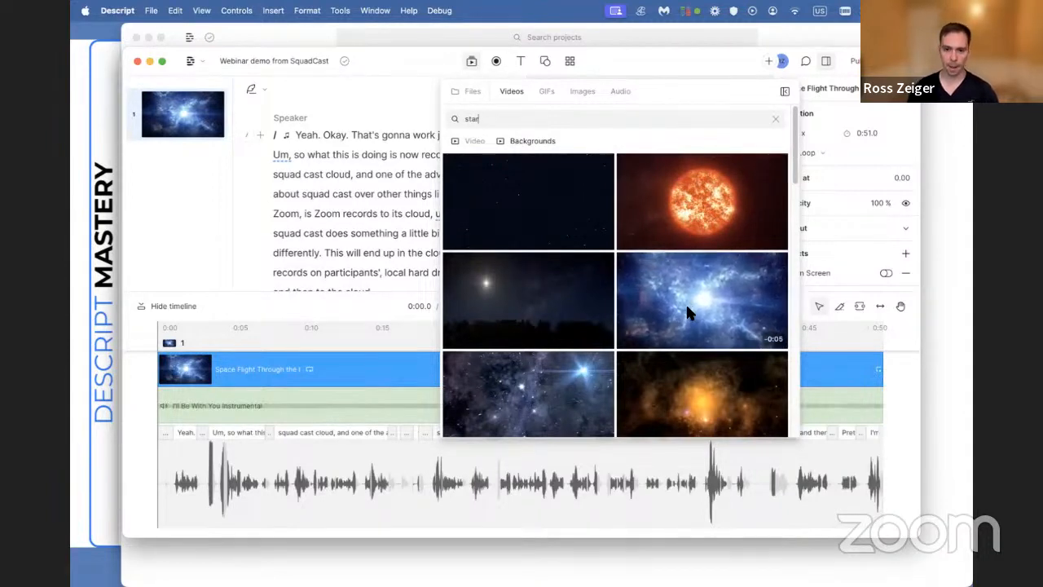
pyautogui.click(320, 378)
# Step: Play the first seconds of the composition to view the looping nebula background behind the speech
pyautogui.click(493, 306)
pyautogui.click(516, 306)
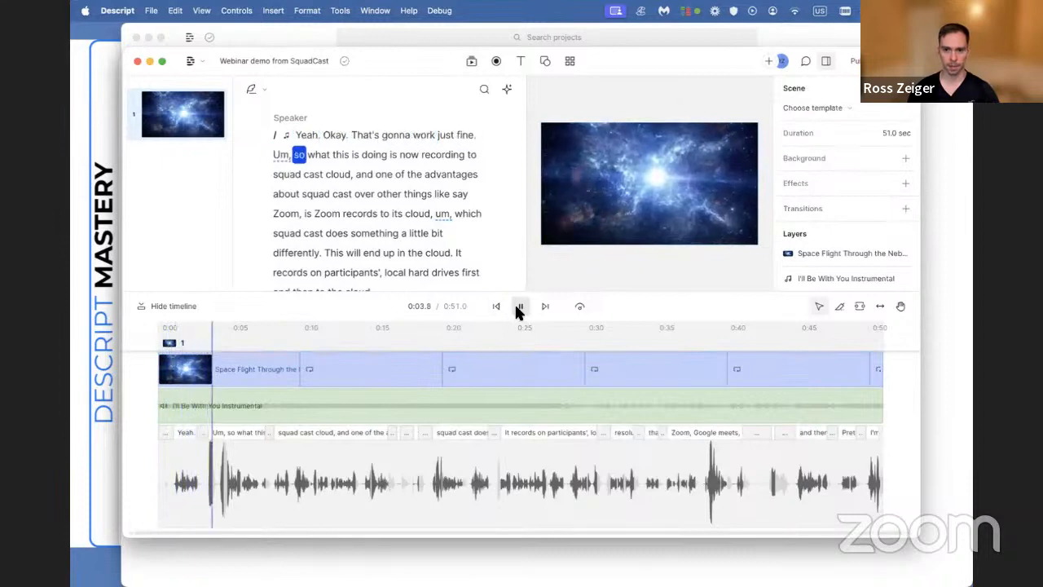
pyautogui.click(519, 307)
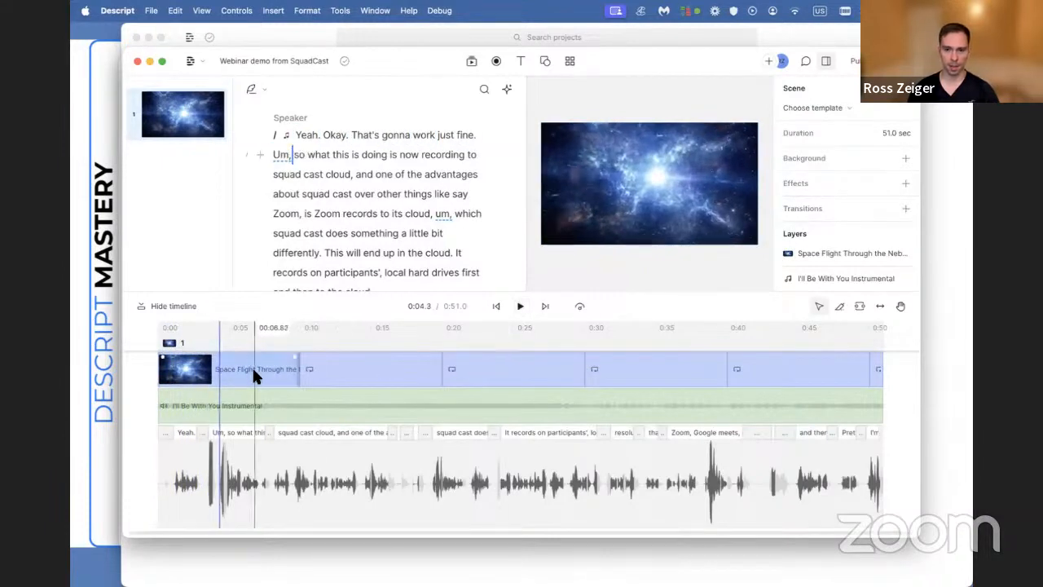
# Step: Set the nebula background video layer's playback to Once
pyautogui.click(253, 369)
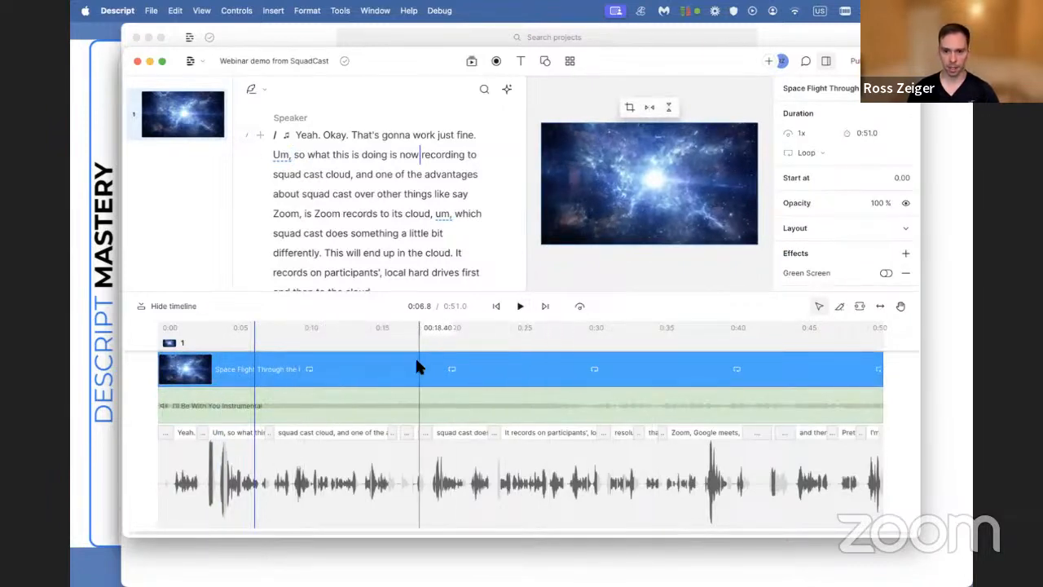
pyautogui.click(819, 155)
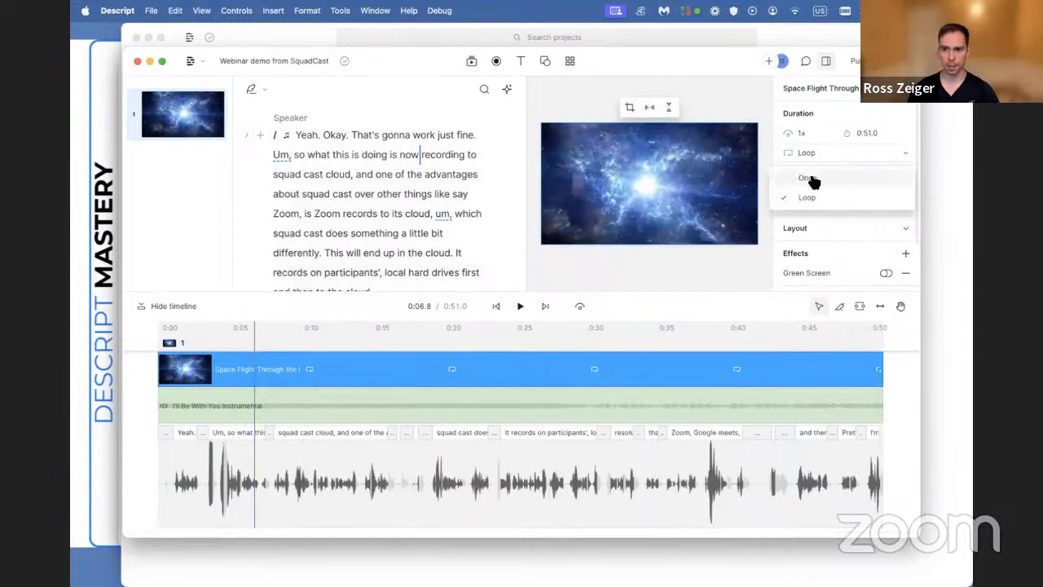
pyautogui.click(810, 175)
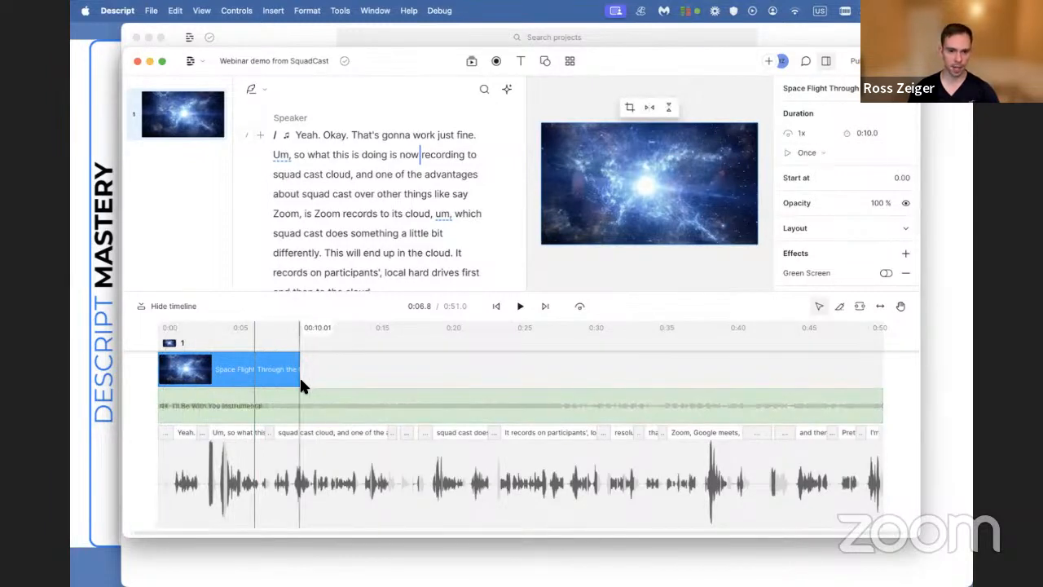
# Step: Replay the composition's opening to check the nebula video with single playback
pyautogui.click(496, 308)
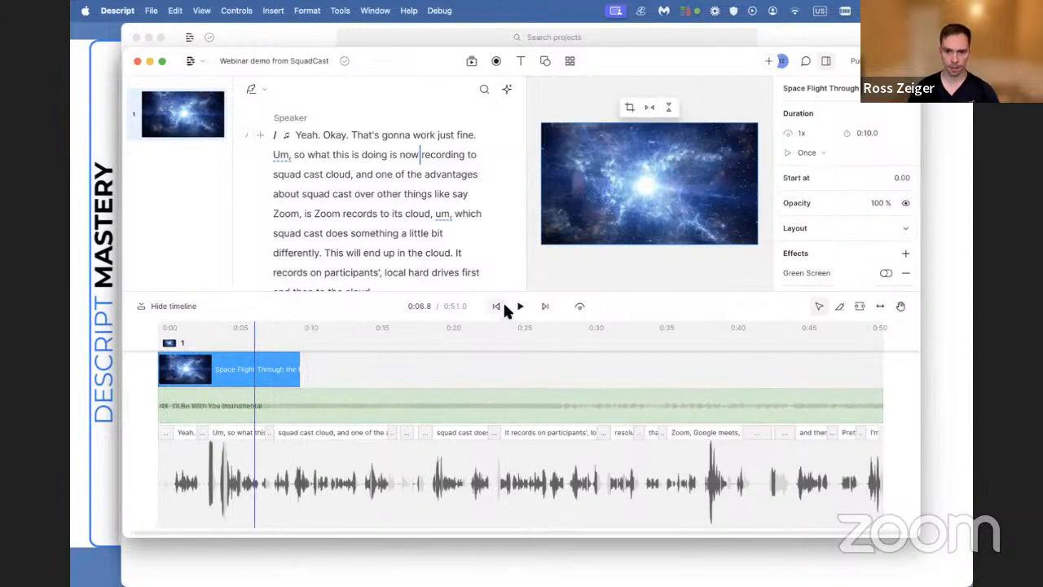
pyautogui.click(517, 306)
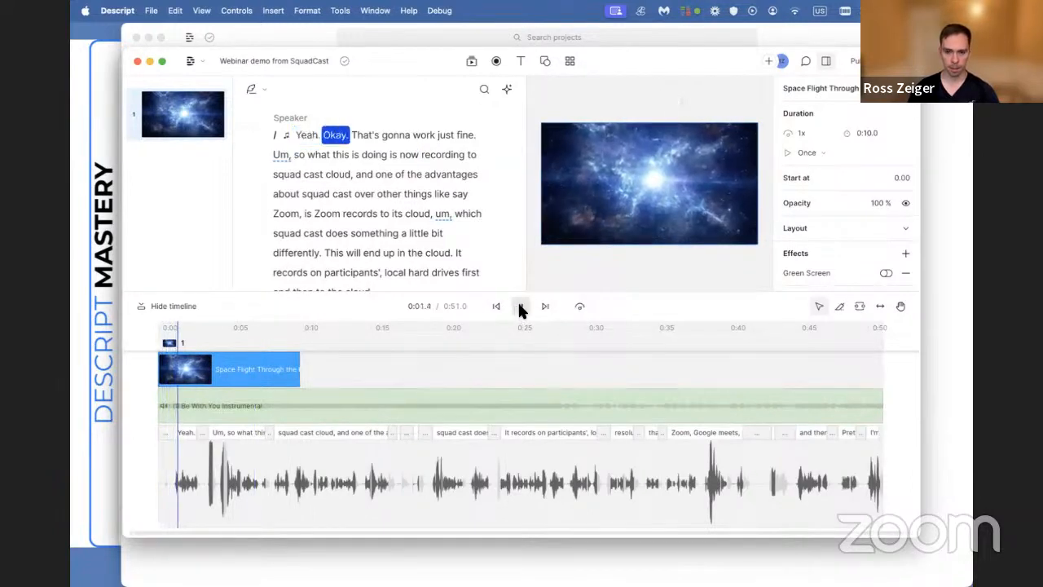
pyautogui.click(521, 307)
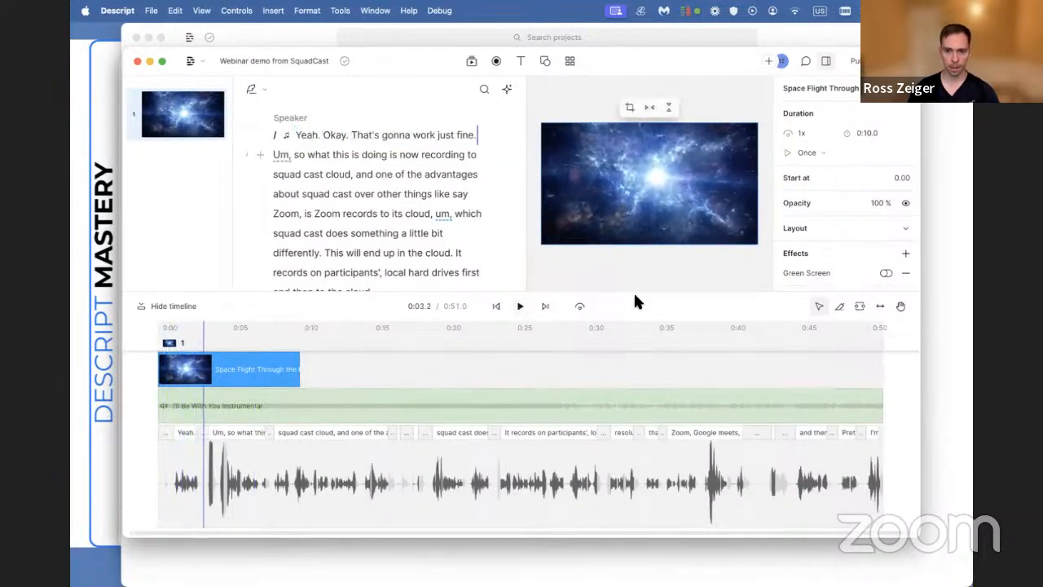
# Step: Set the nebula background video layer's playback to Loop and select the layer near the 4.7-second mark
pyautogui.click(809, 152)
pyautogui.click(812, 201)
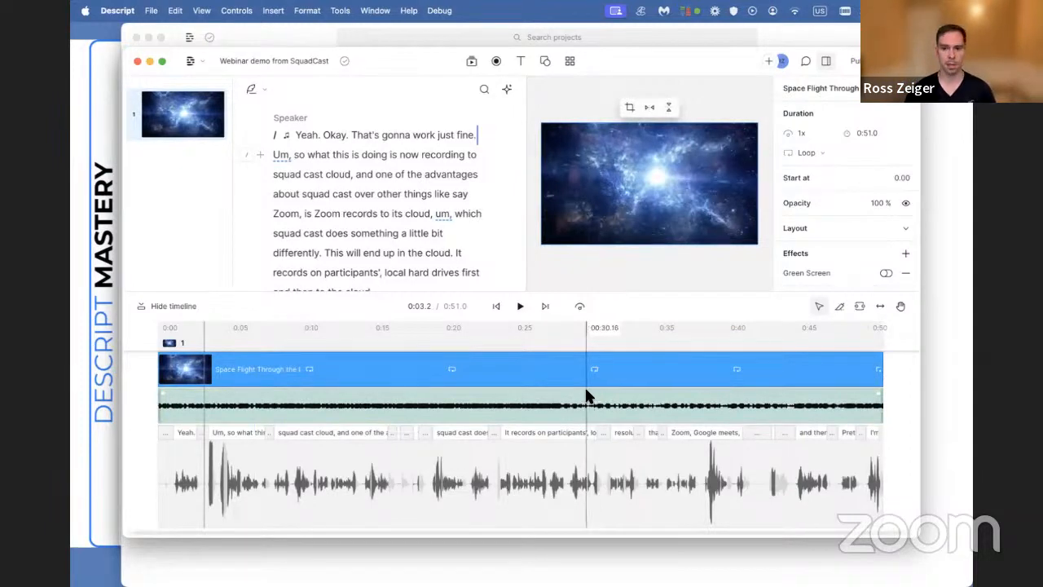
pyautogui.click(227, 376)
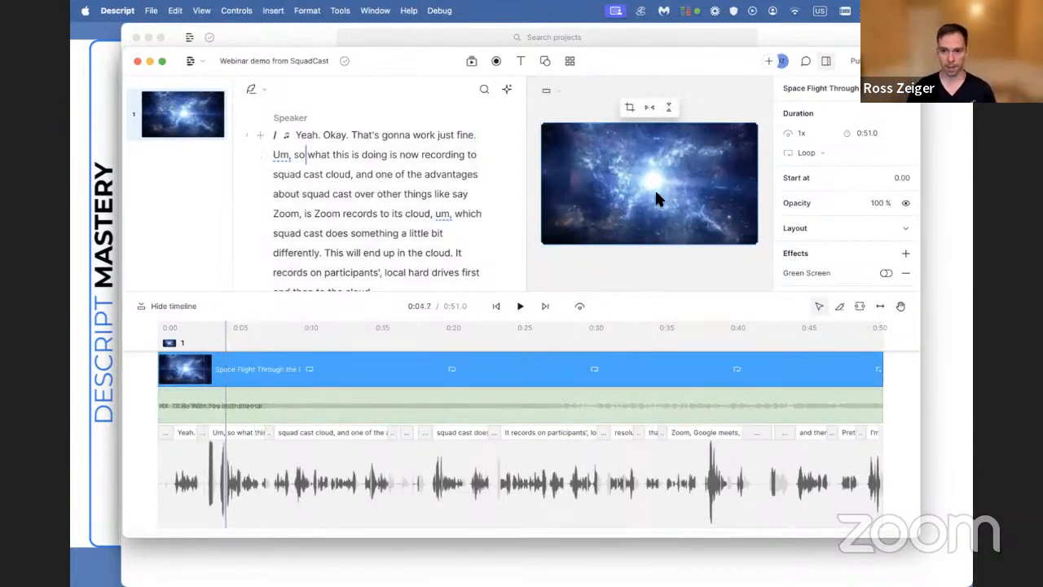
# Step: Set the nebula background video layer's speed to 2x
pyautogui.click(803, 137)
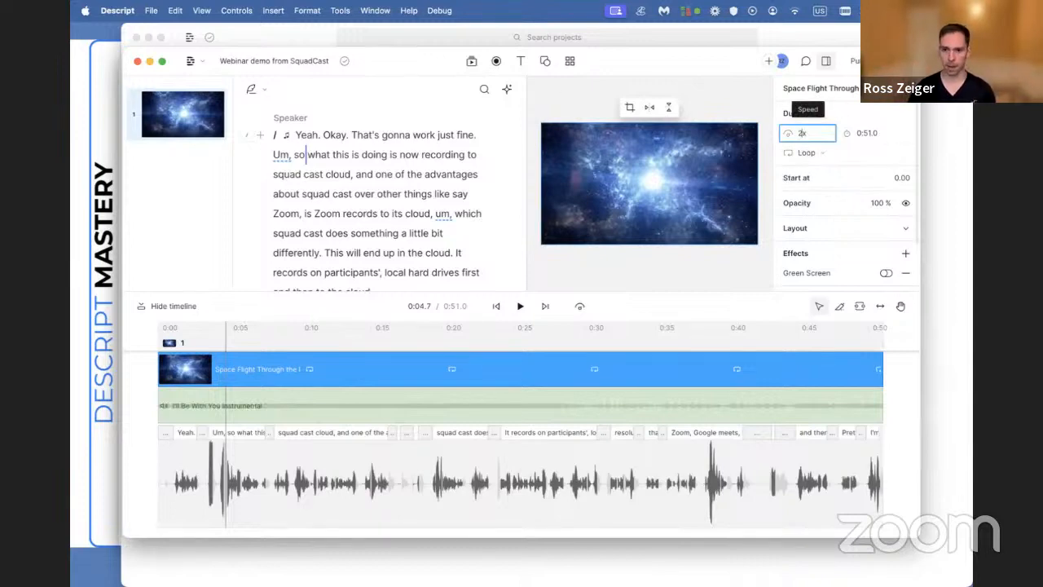
pyautogui.press('Return')
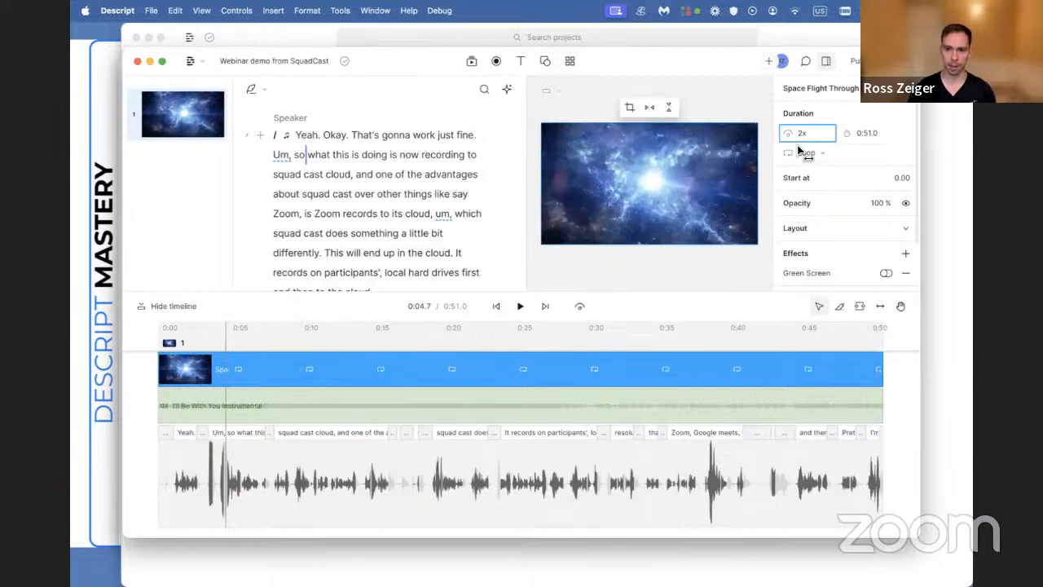
pyautogui.click(774, 106)
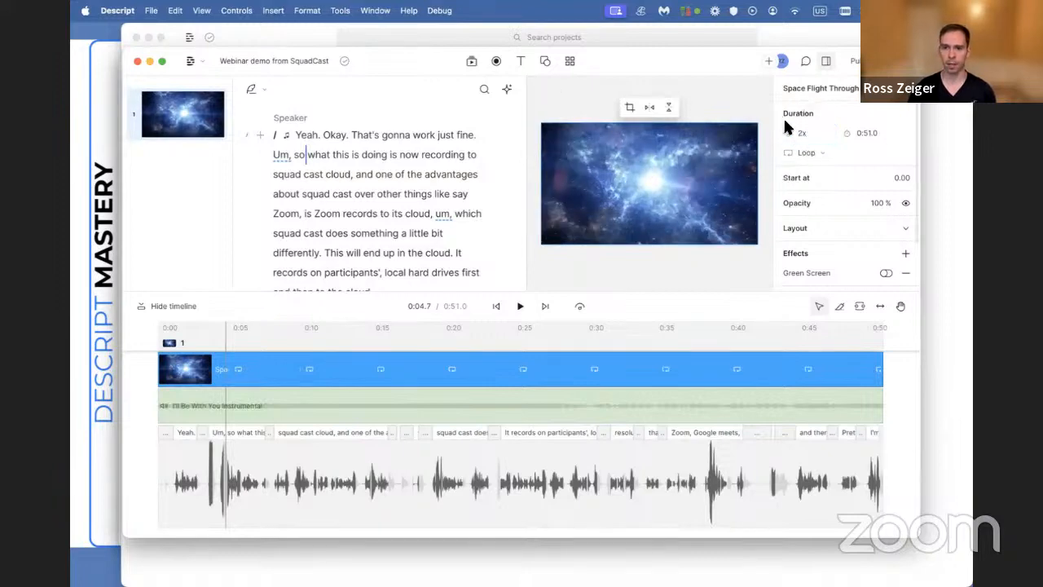
pyautogui.moveTo(805, 136); pyautogui.dragTo(819, 135)
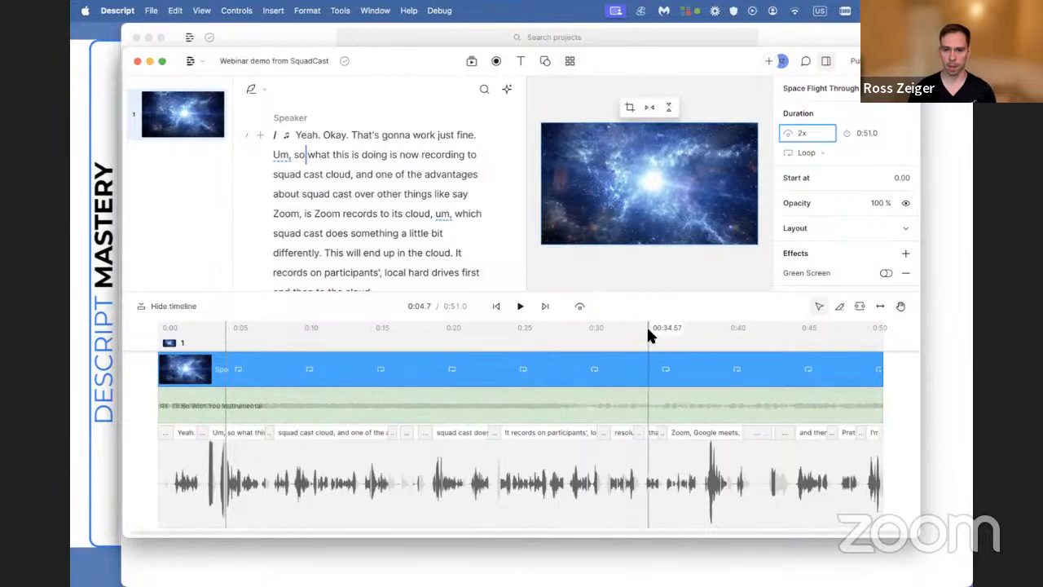
# Step: Play the composition's opening to check the faster looping background, then deselect the layer and return to the start
pyautogui.click(497, 306)
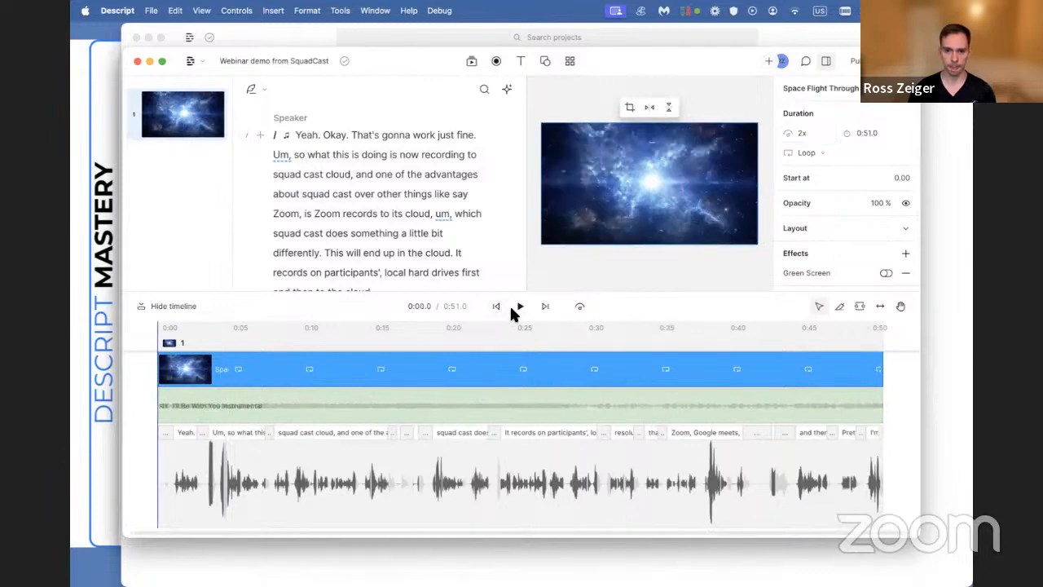
pyautogui.click(514, 309)
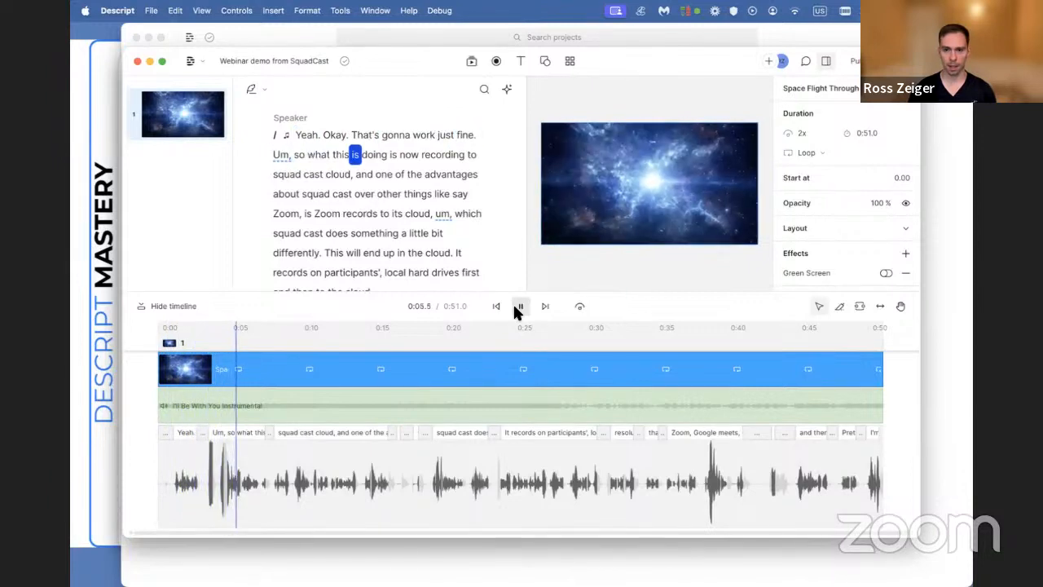
pyautogui.click(518, 306)
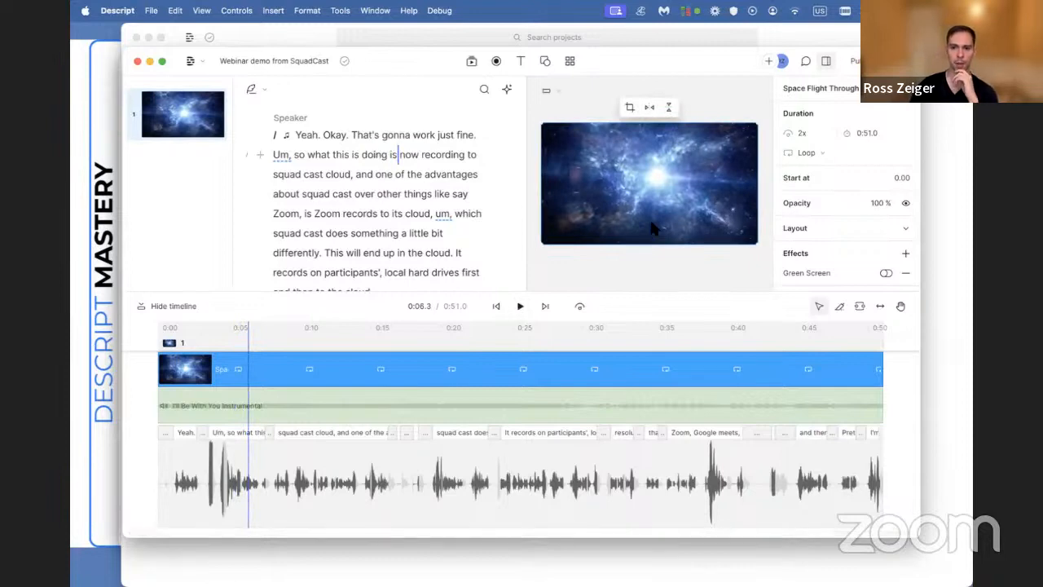
pyautogui.click(604, 269)
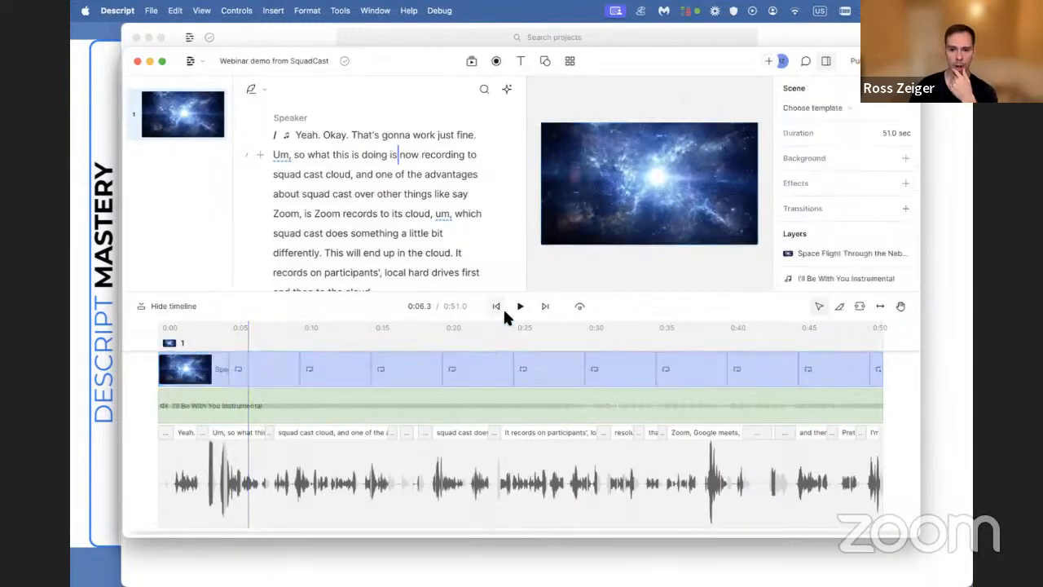
pyautogui.click(495, 306)
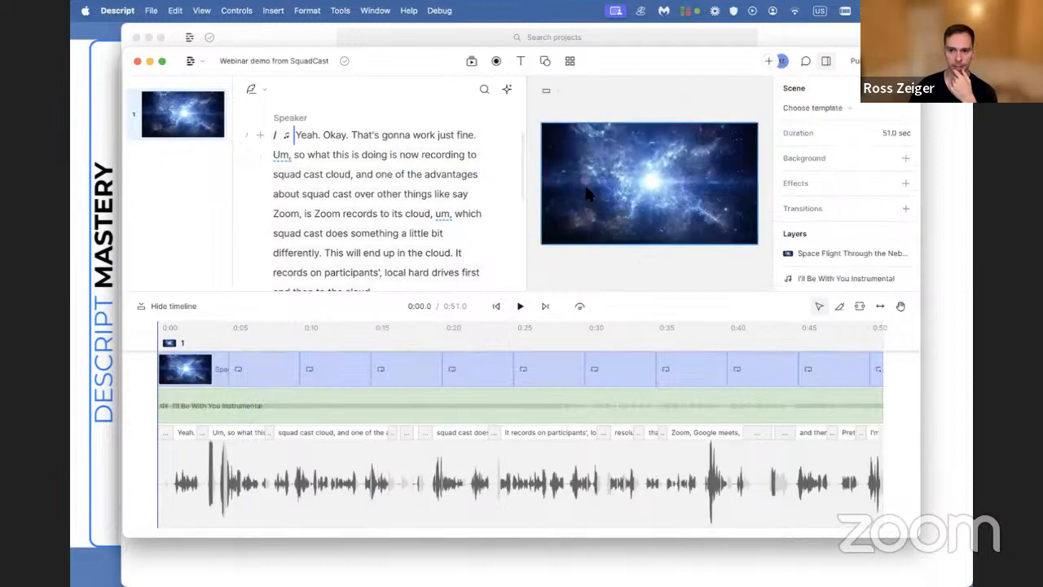
# Step: Add a Title text layer over the nebula background and replace its text with "Starry video"
pyautogui.click(522, 64)
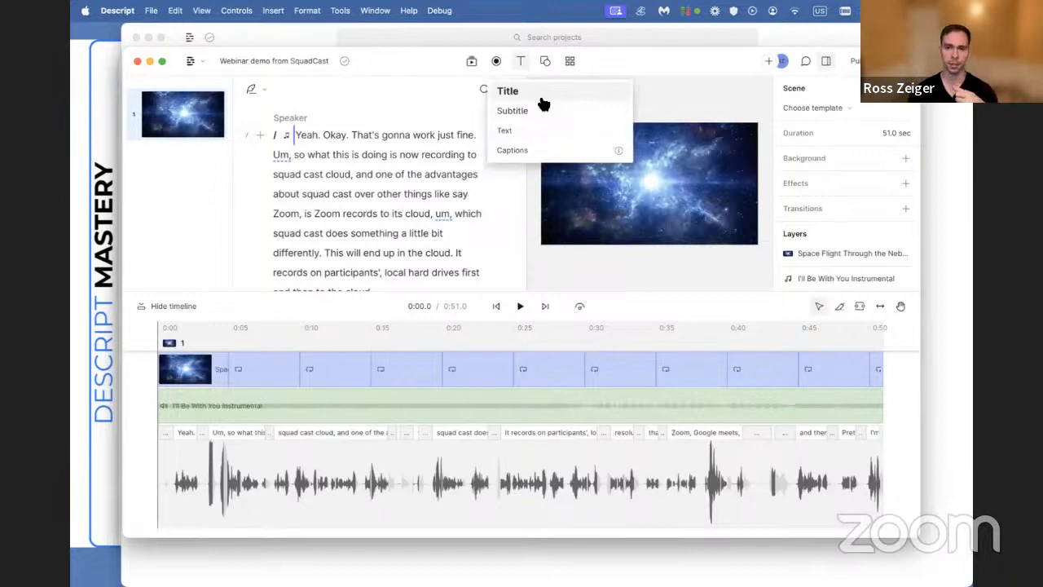
pyautogui.click(540, 100)
pyautogui.doubleClick(668, 181)
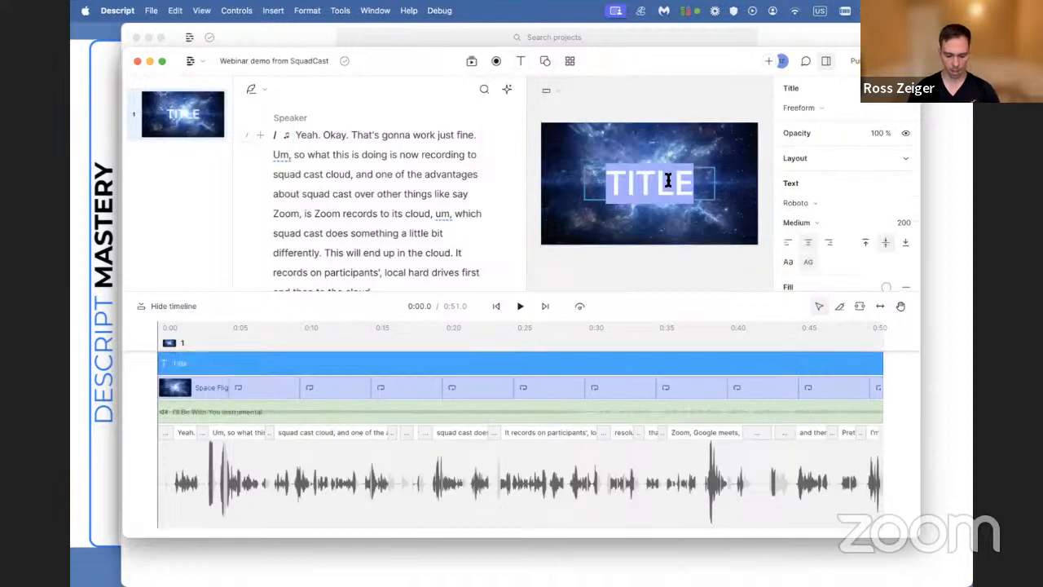
pyautogui.write('Starry')
pyautogui.press('BackSpace')
pyautogui.write('y')
pyautogui.press('Return')
pyautogui.write('vdeo')
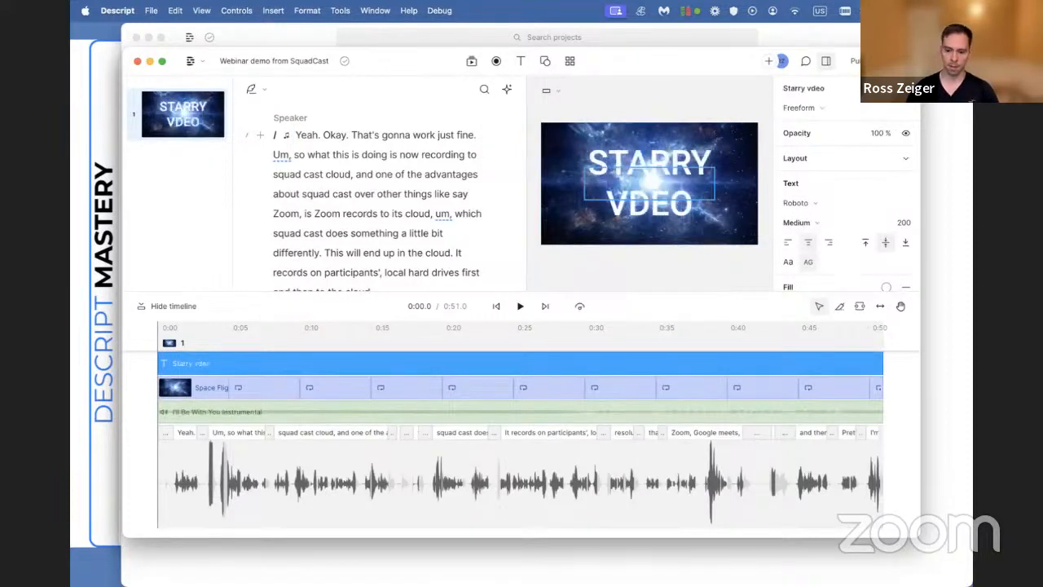
pyautogui.press('Left')
pyautogui.press('Left')
pyautogui.press('Left')
pyautogui.write('i')
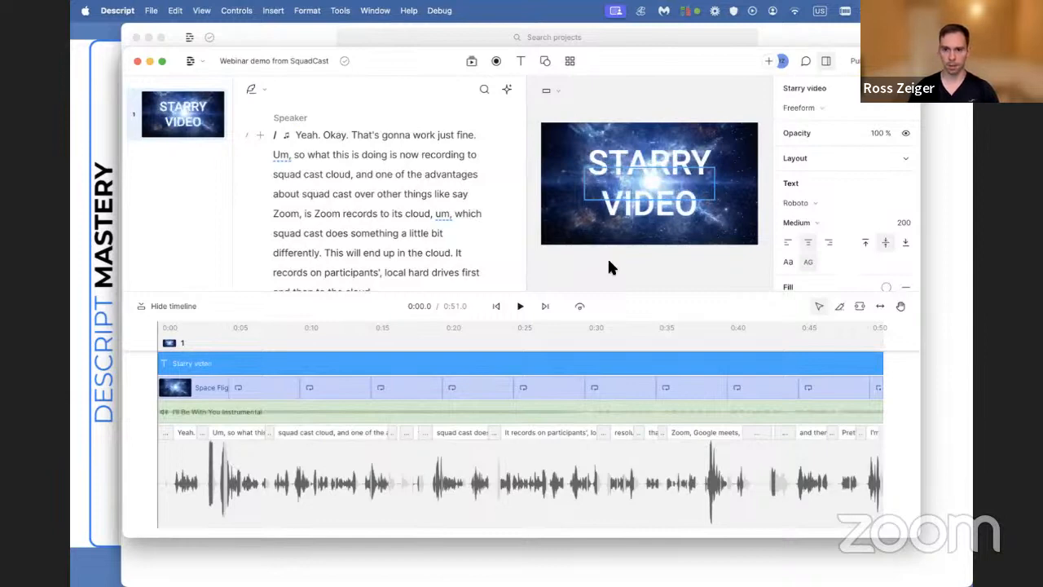
pyautogui.click(608, 257)
# Step: Inspect the properties of the title, nebula video, music and script layers one after another on the timeline
pyautogui.click(229, 336)
pyautogui.click(227, 362)
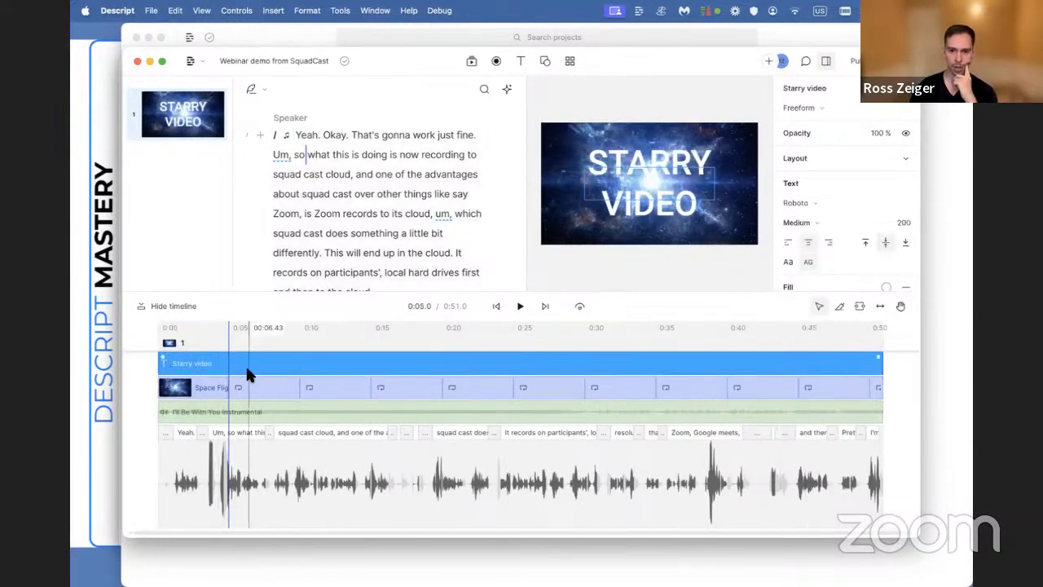
pyautogui.click(174, 397)
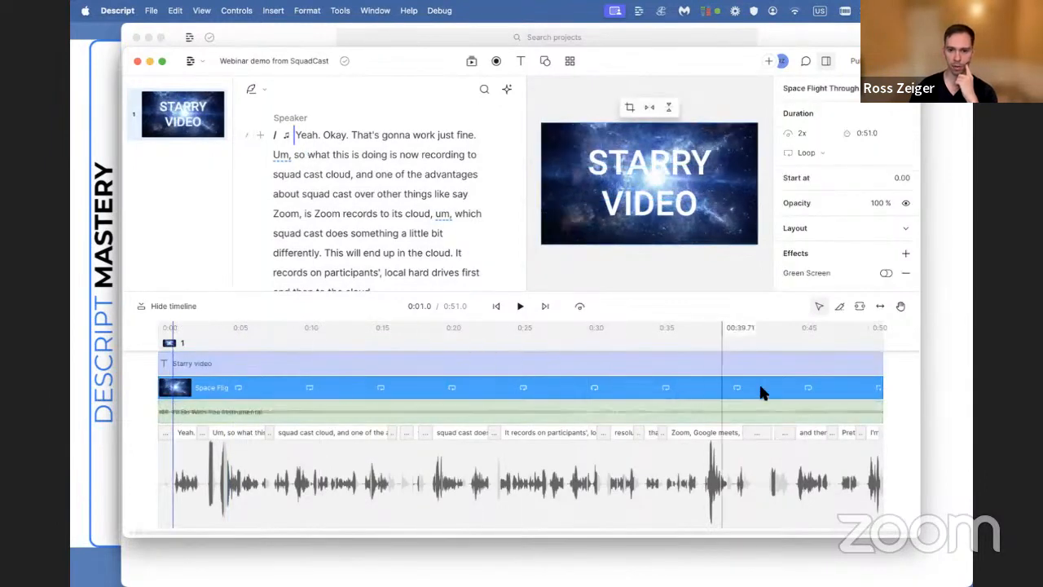
pyautogui.click(185, 412)
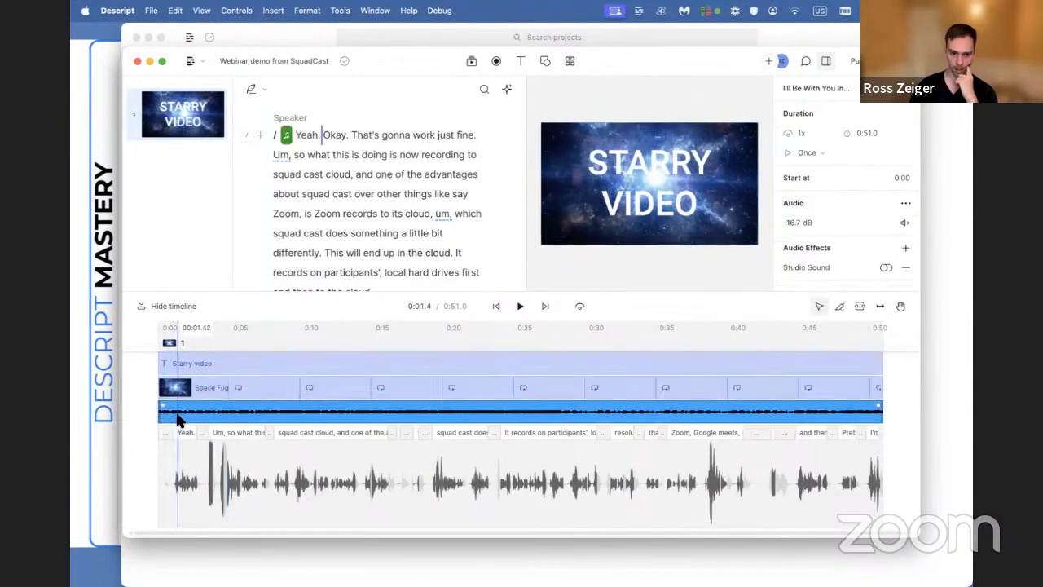
pyautogui.click(582, 484)
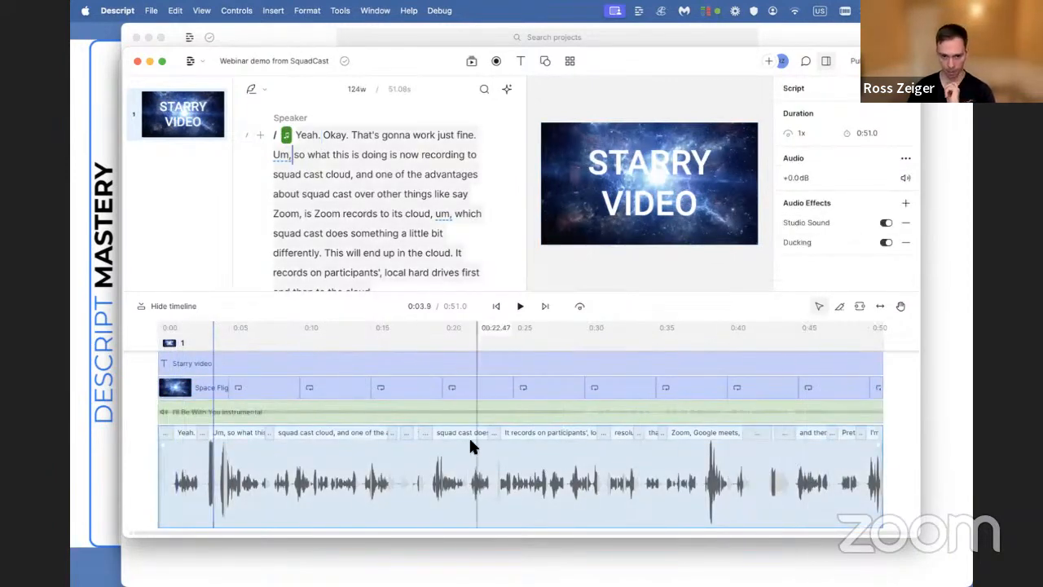
# Step: Set the "Starry video" title's font size to 100, keeping the Roboto font
pyautogui.click(186, 363)
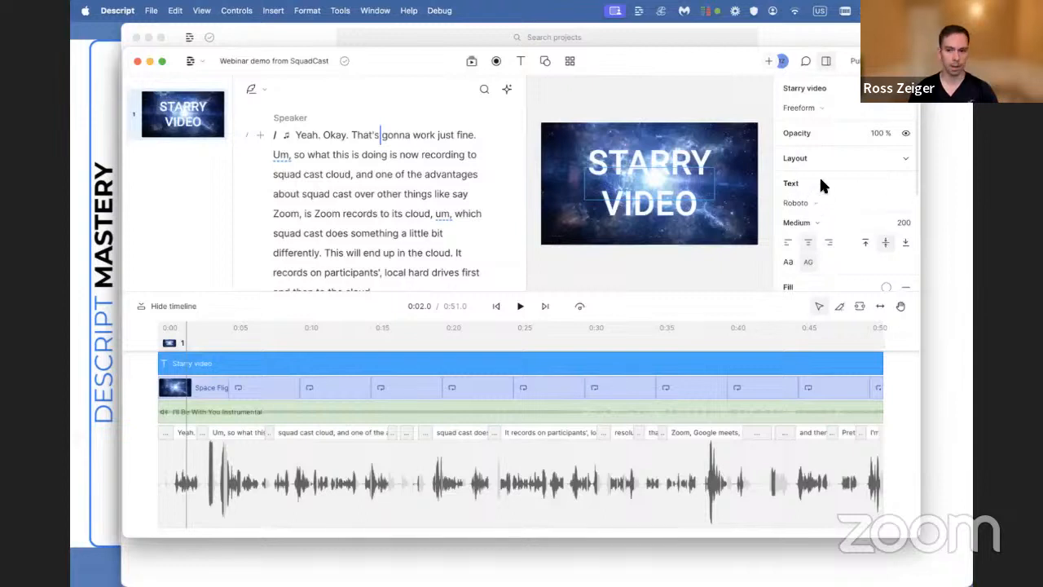
pyautogui.click(802, 204)
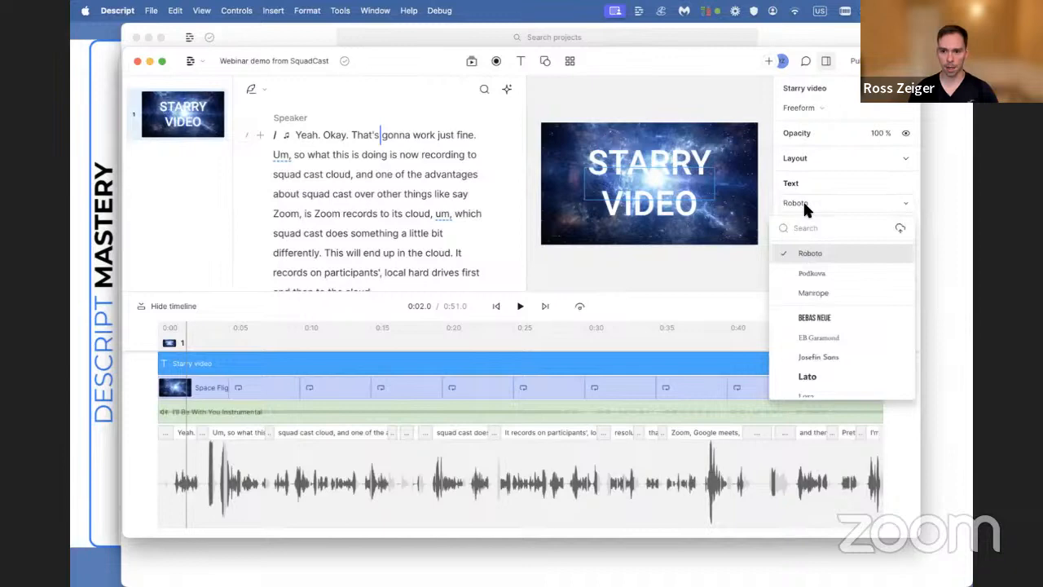
pyautogui.click(803, 203)
pyautogui.scroll(-2, 839, 256)
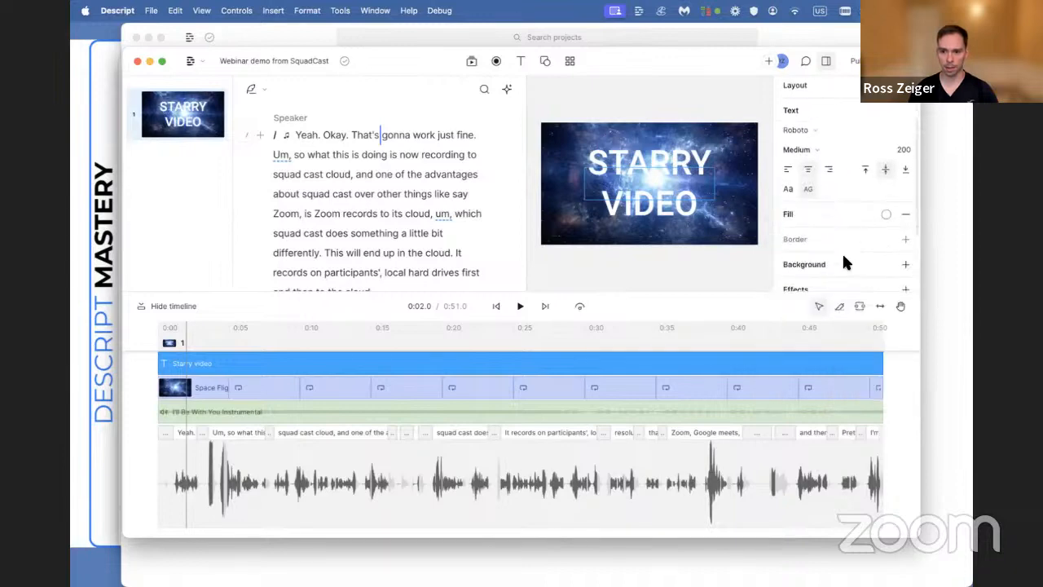
pyautogui.doubleClick(903, 145)
pyautogui.write('100')
pyautogui.press('Return')
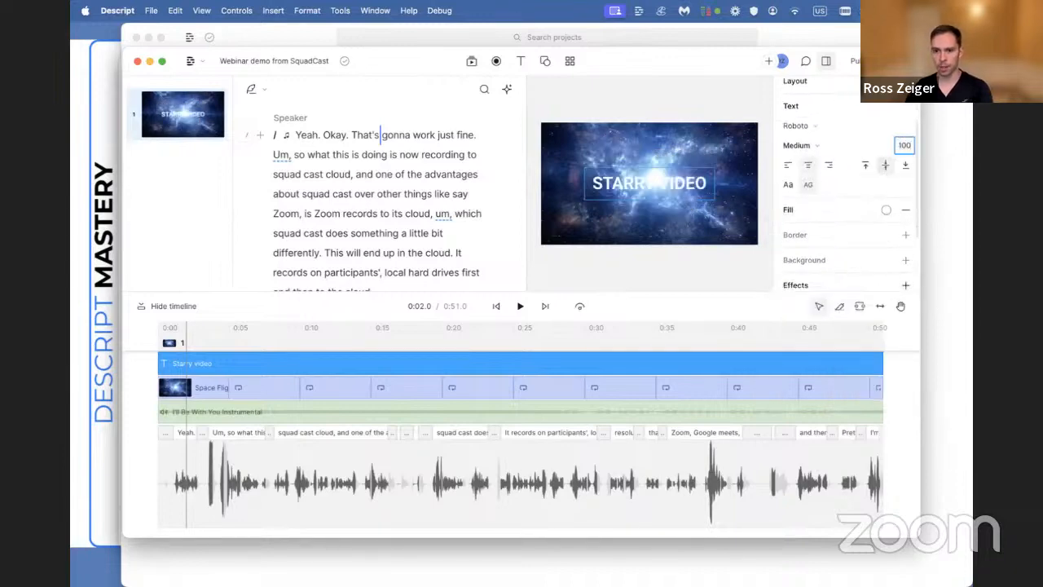
# Step: Move the "Starry video" title up to the top centre of the frame, undoing the accidental shift of the layer
pyautogui.click(648, 180)
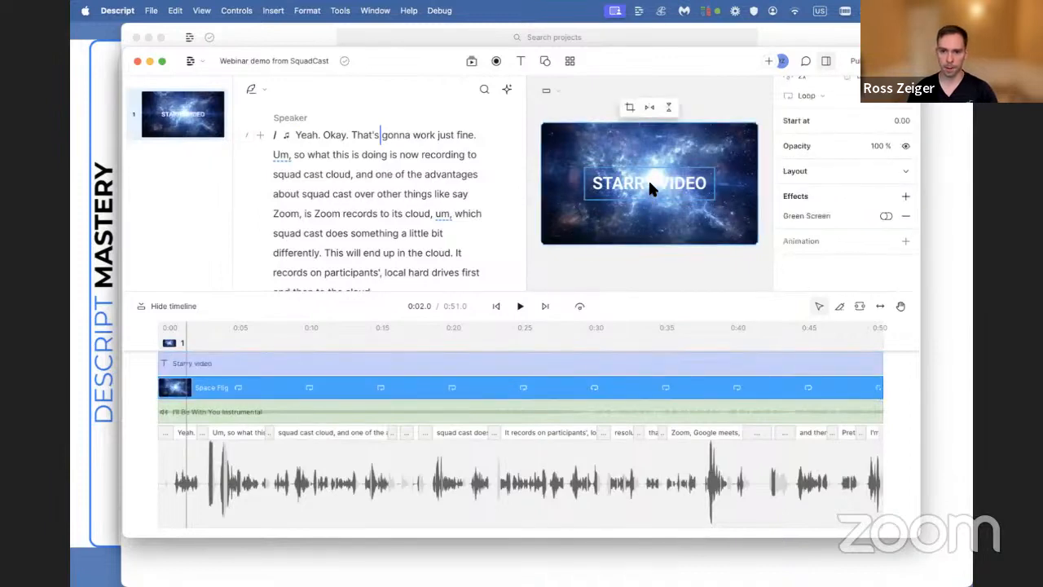
pyautogui.moveTo(648, 161); pyautogui.dragTo(649, 175)
pyautogui.click(648, 186)
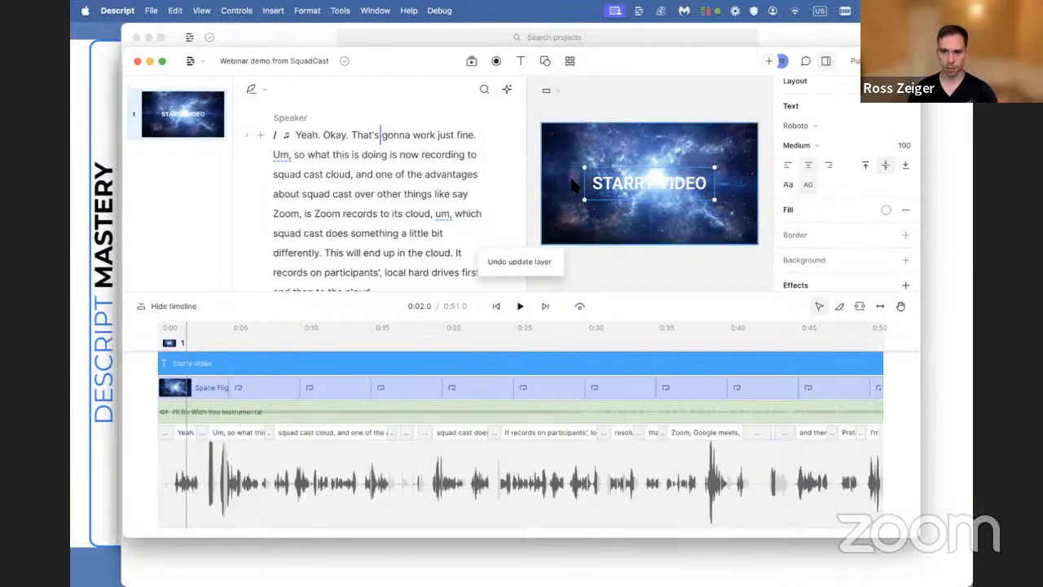
pyautogui.moveTo(649, 180); pyautogui.dragTo(650, 145)
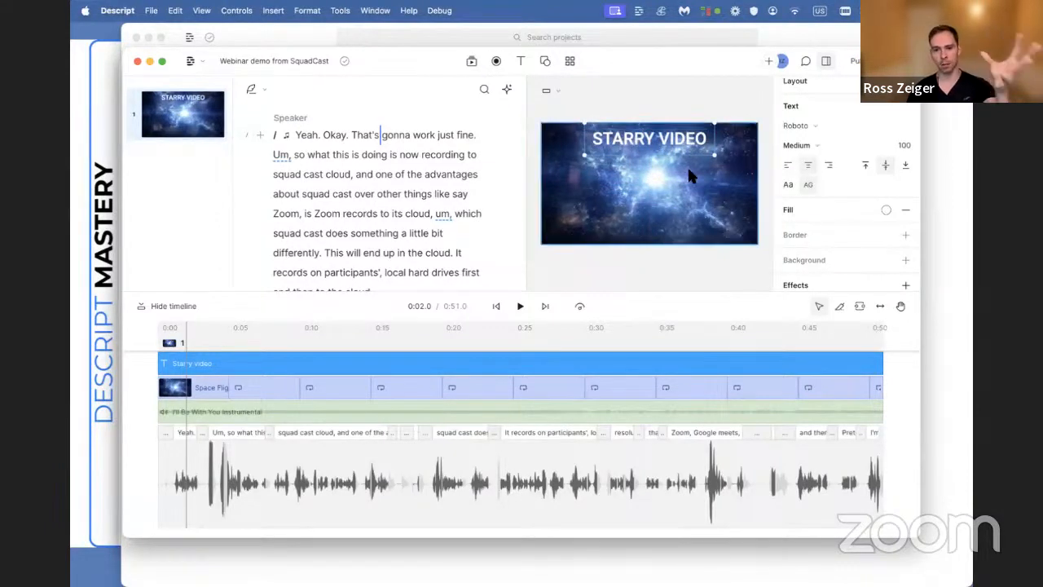
# Step: Add a black border of width 10 to the "Starry video" title text
pyautogui.scroll(-1, 819, 222)
pyautogui.scroll(-2, 847, 222)
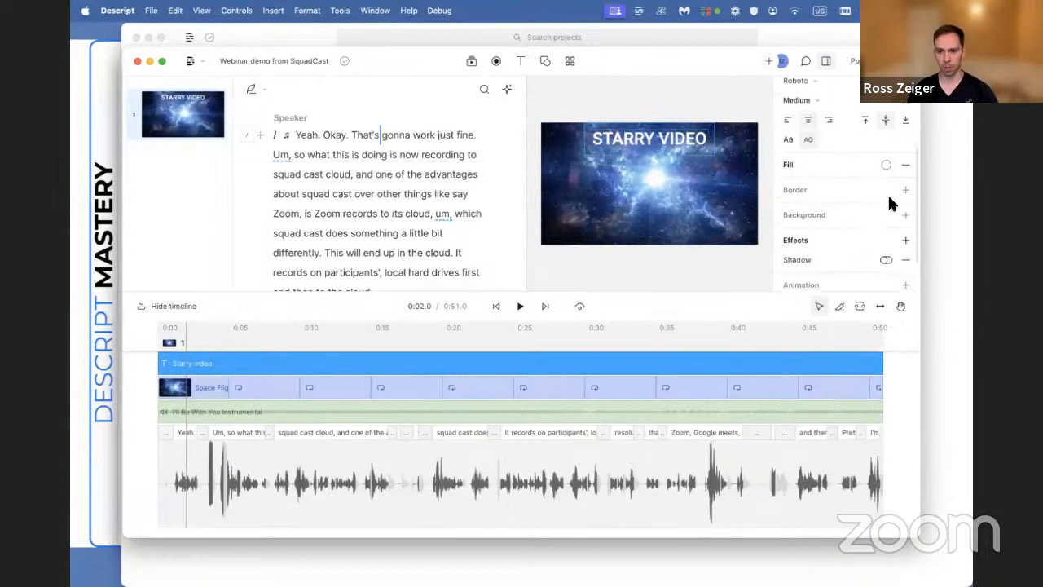
pyautogui.click(905, 191)
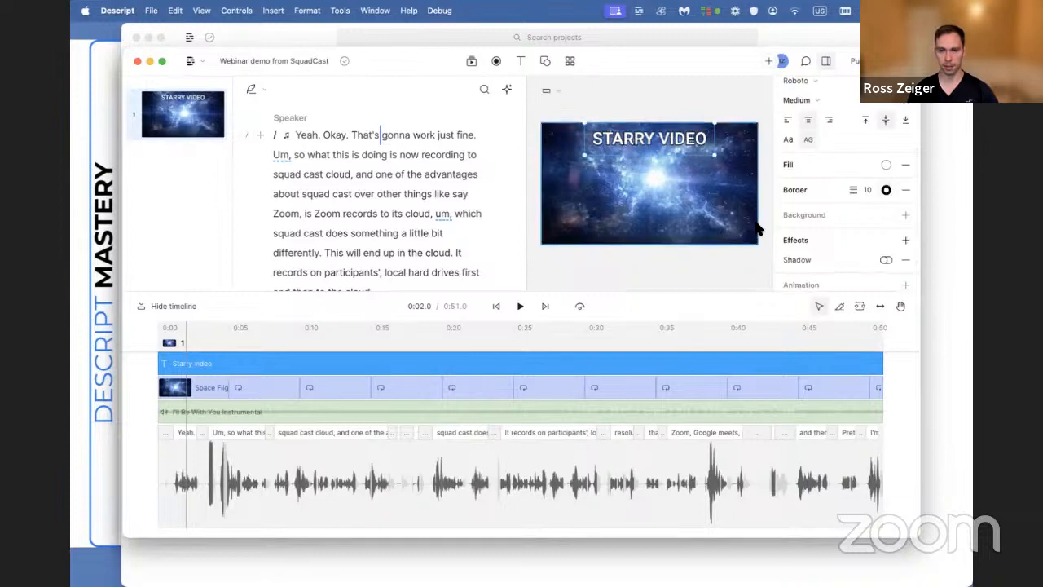
# Step: Enable the title's shadow effect and set its blur to 5
pyautogui.scroll(-2, 874, 226)
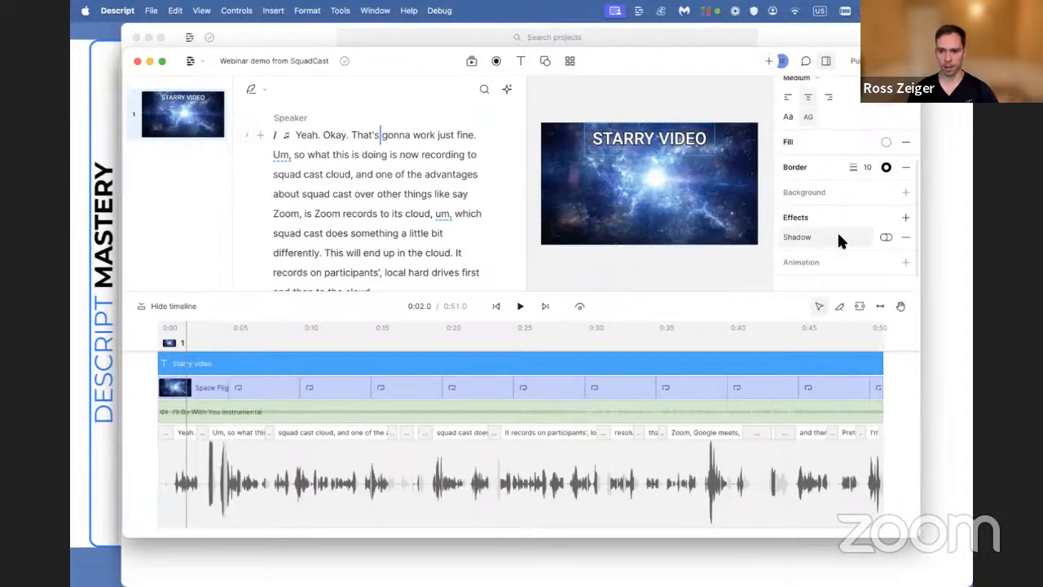
pyautogui.click(884, 237)
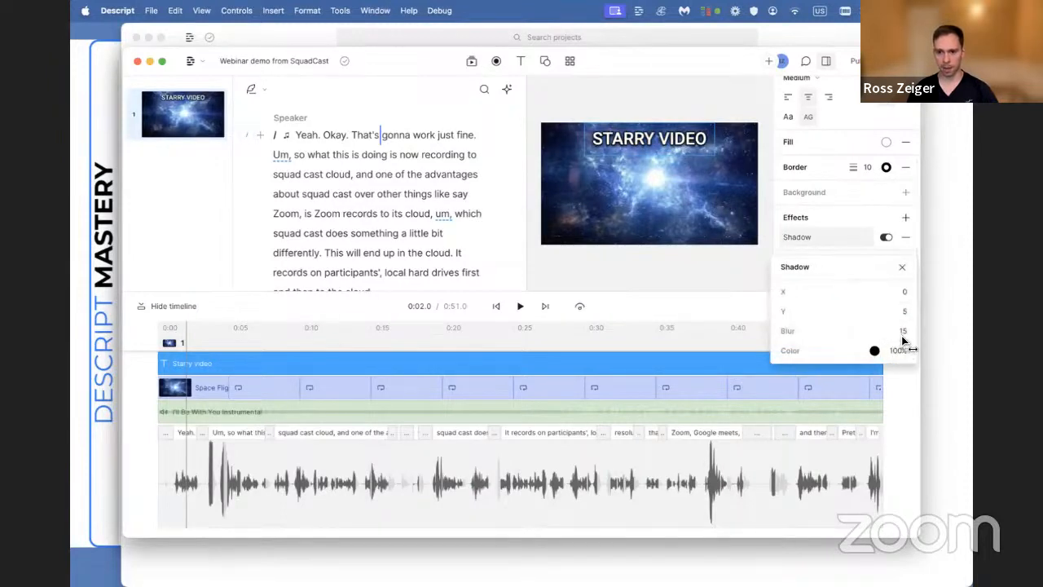
pyautogui.moveTo(902, 336); pyautogui.dragTo(897, 331)
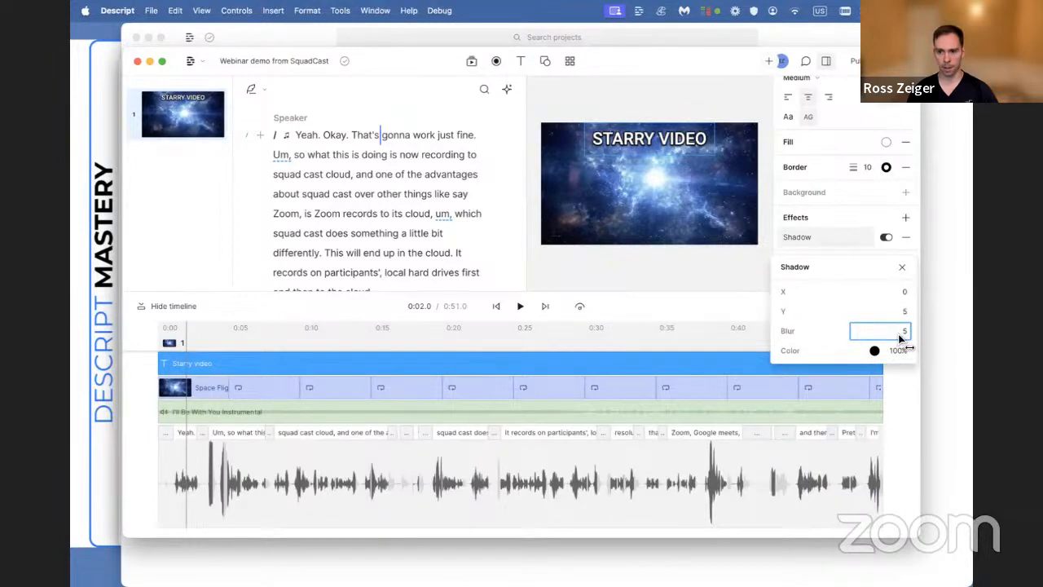
pyautogui.click(636, 266)
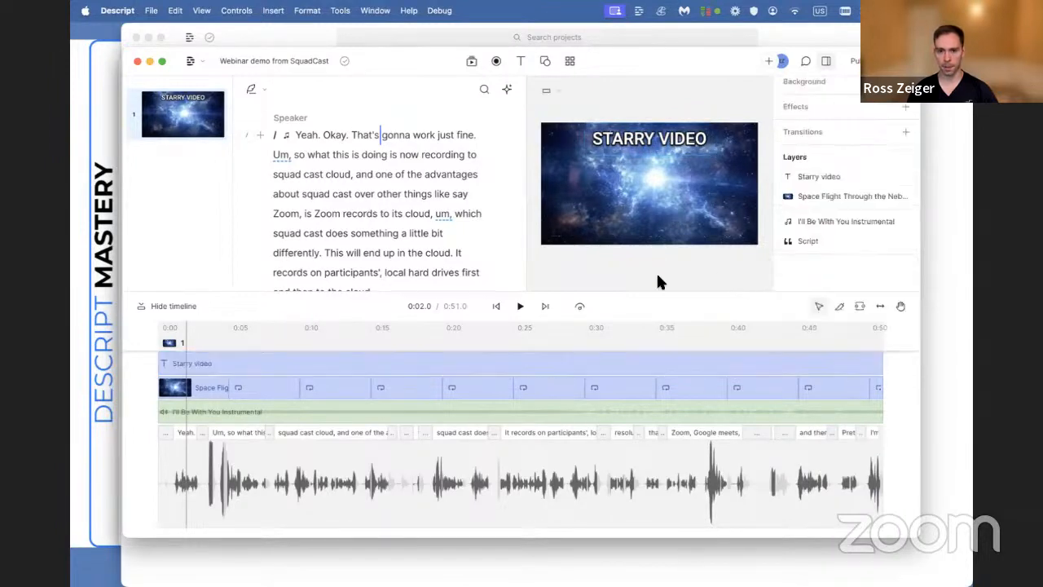
# Step: Play a few seconds of the composition to check the styled title over the moving background, then return to the start
pyautogui.click(522, 308)
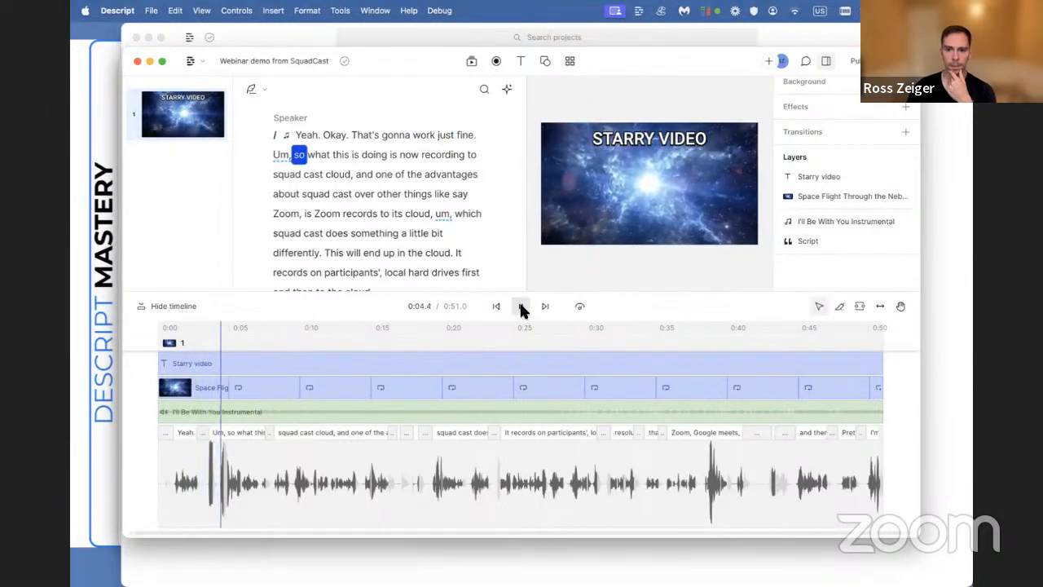
pyautogui.click(496, 306)
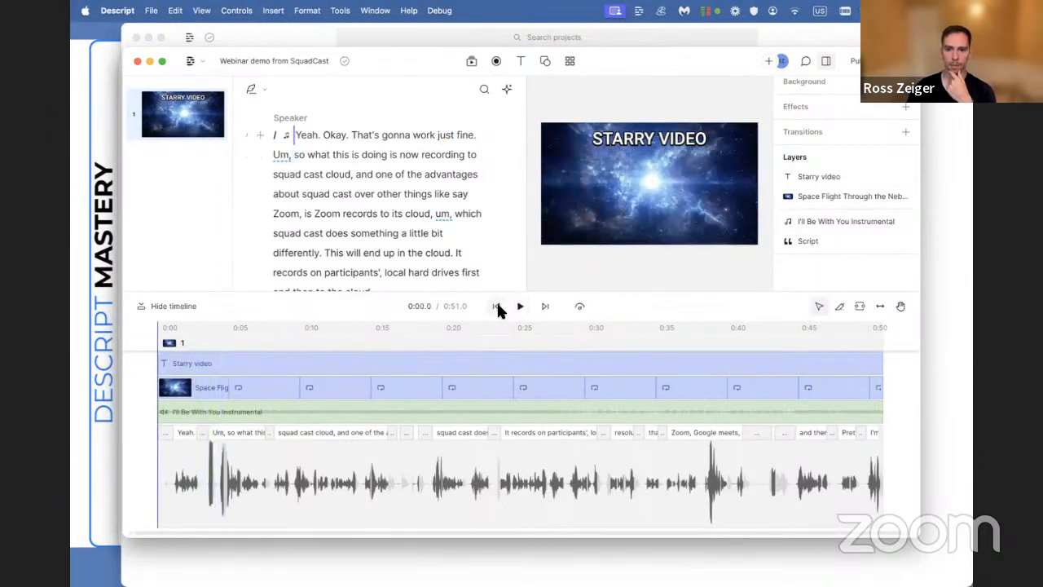
# Step: Add a Captions layer to the composition and place the playhead at the script's first word, "Yeah"
pyautogui.click(520, 61)
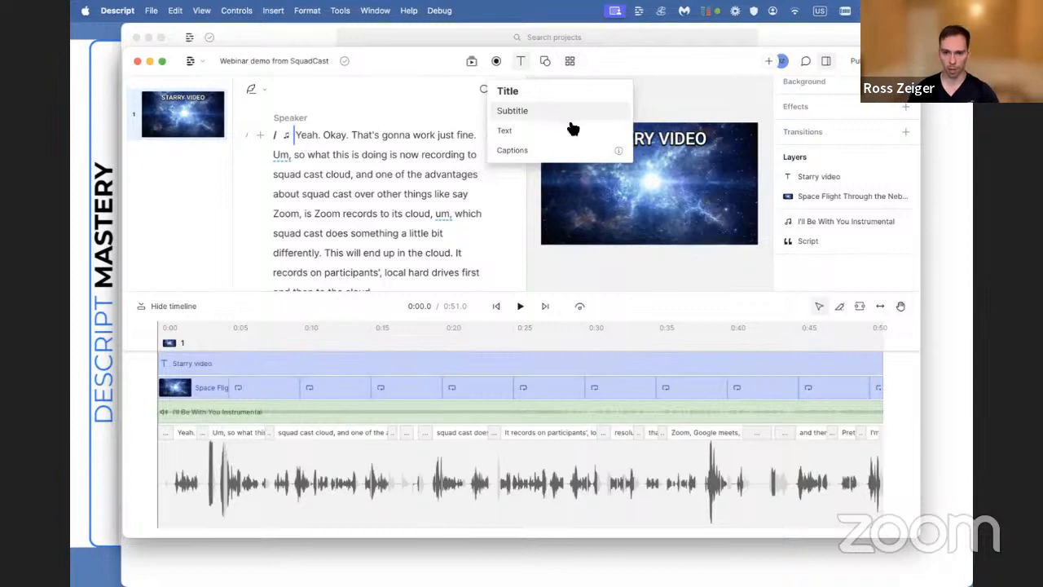
pyautogui.click(515, 150)
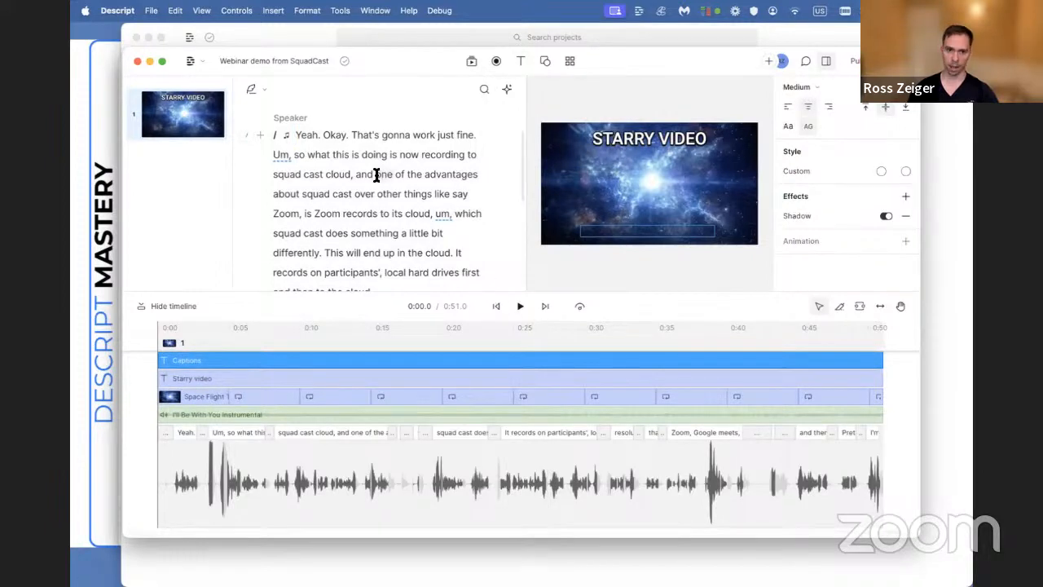
pyautogui.click(308, 137)
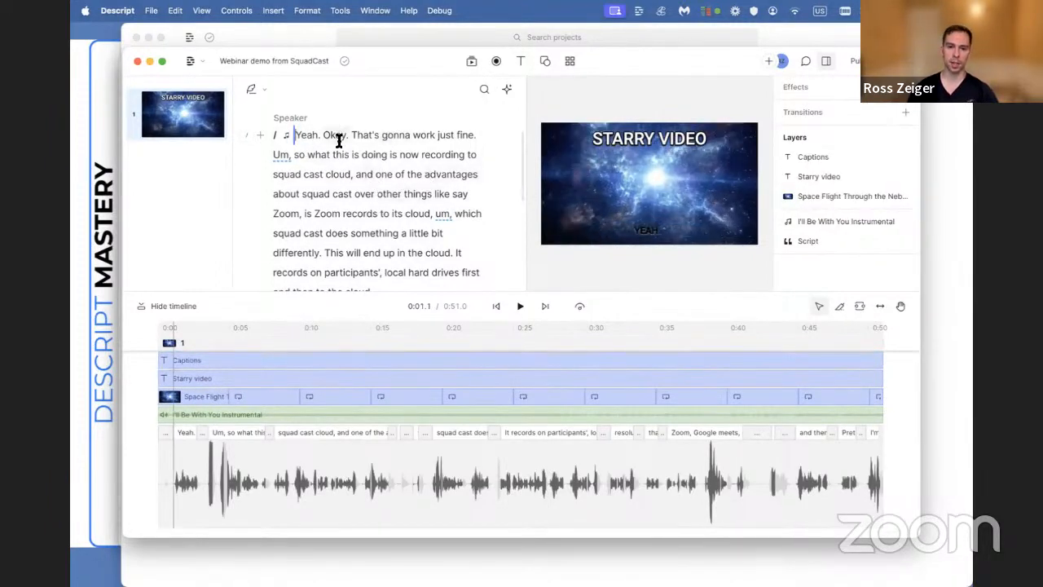
pyautogui.moveTo(359, 136); pyautogui.dragTo(435, 201)
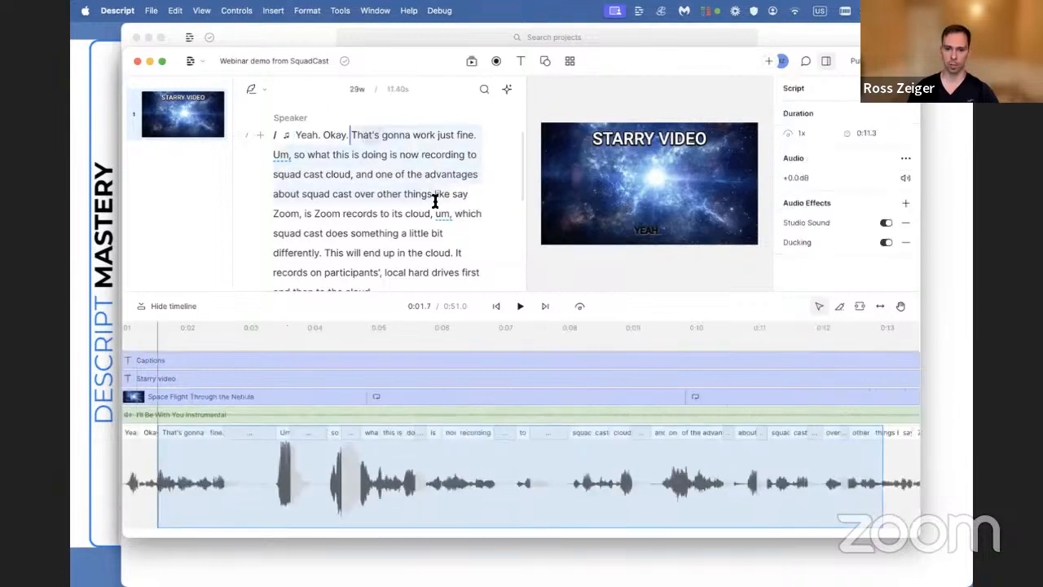
pyautogui.click(308, 137)
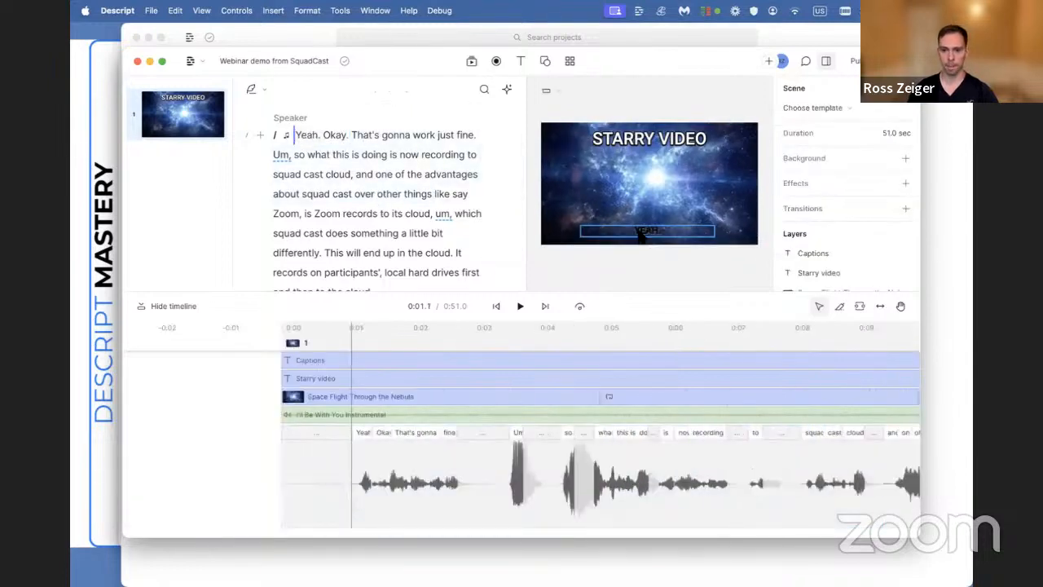
# Step: Change the captions' text fill colour to white (ffffff) in their style settings
pyautogui.click(641, 234)
pyautogui.scroll(-1, 845, 241)
pyautogui.scroll(-3, 848, 237)
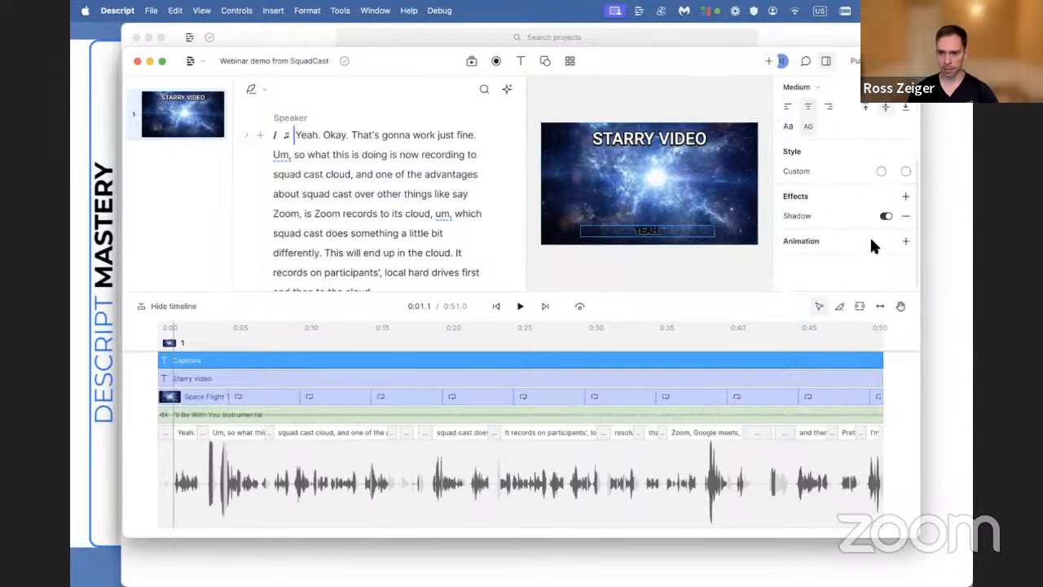
pyautogui.click(884, 174)
pyautogui.click(851, 170)
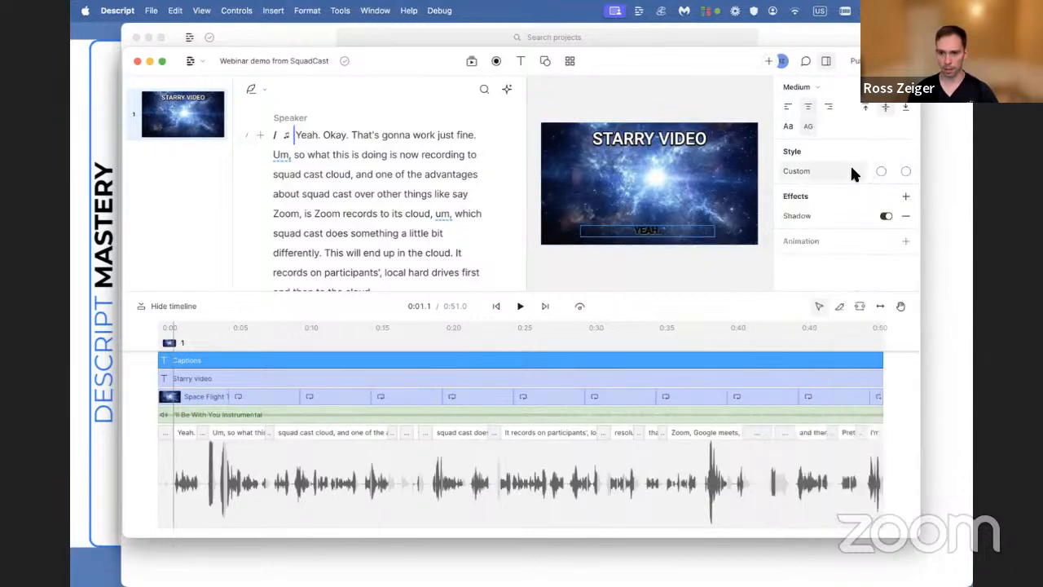
pyautogui.click(828, 170)
pyautogui.click(735, 231)
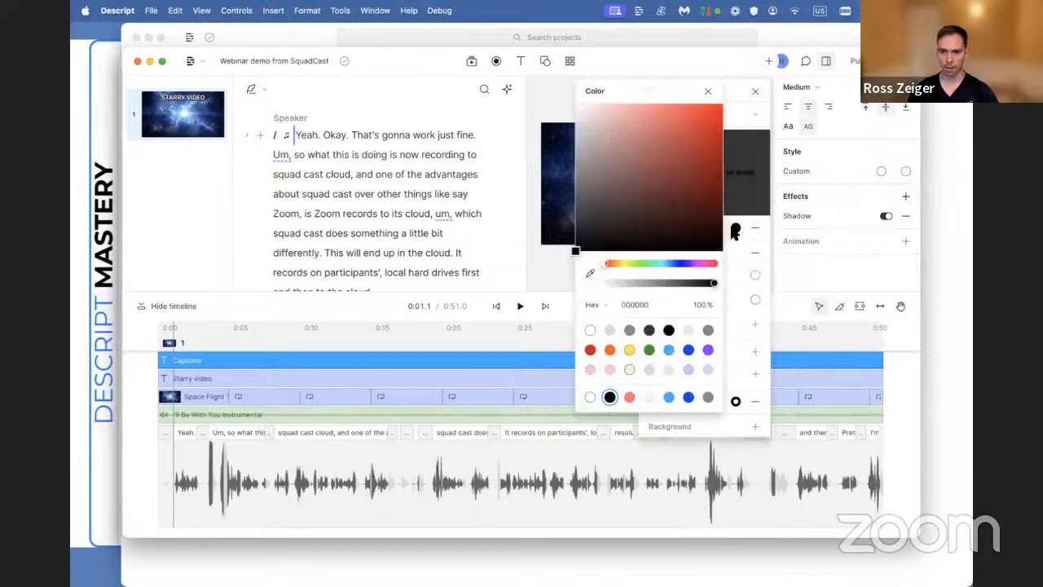
pyautogui.click(589, 330)
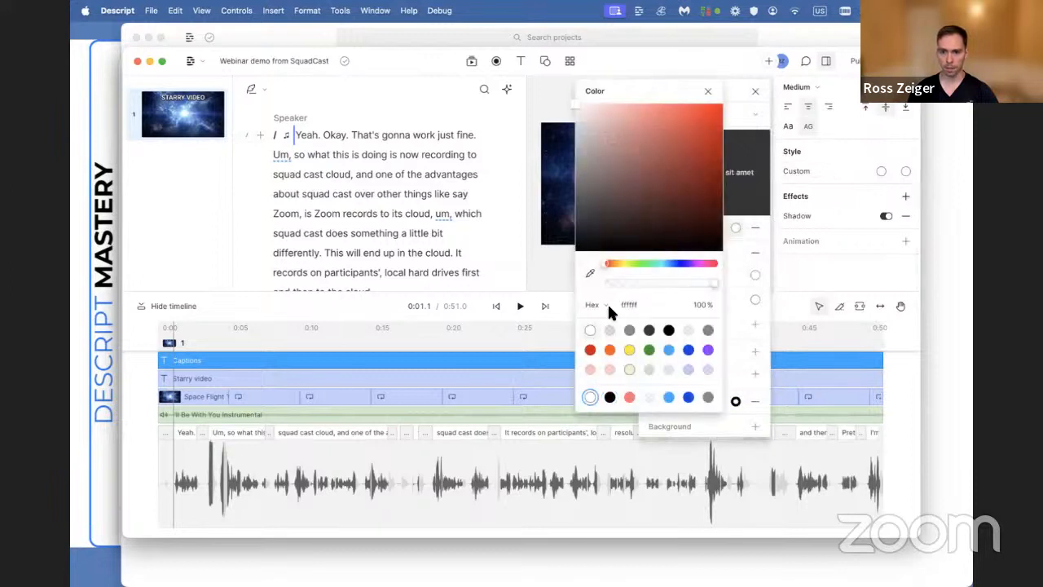
pyautogui.click(707, 91)
pyautogui.click(756, 93)
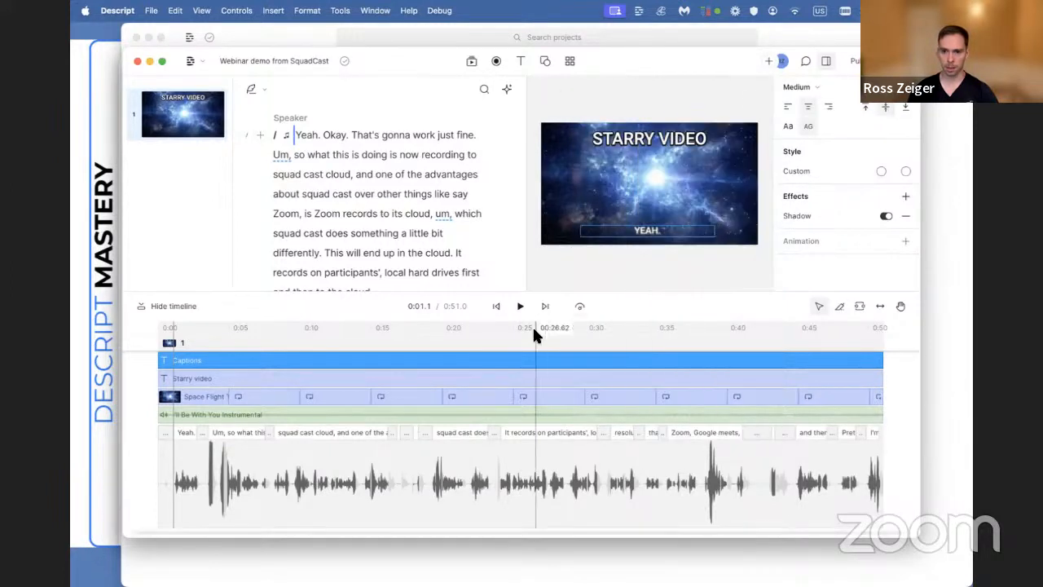
# Step: Play the video from the beginning to check the captions' fill and active-word highlight
pyautogui.click(497, 305)
pyautogui.scroll(2, 791, 260)
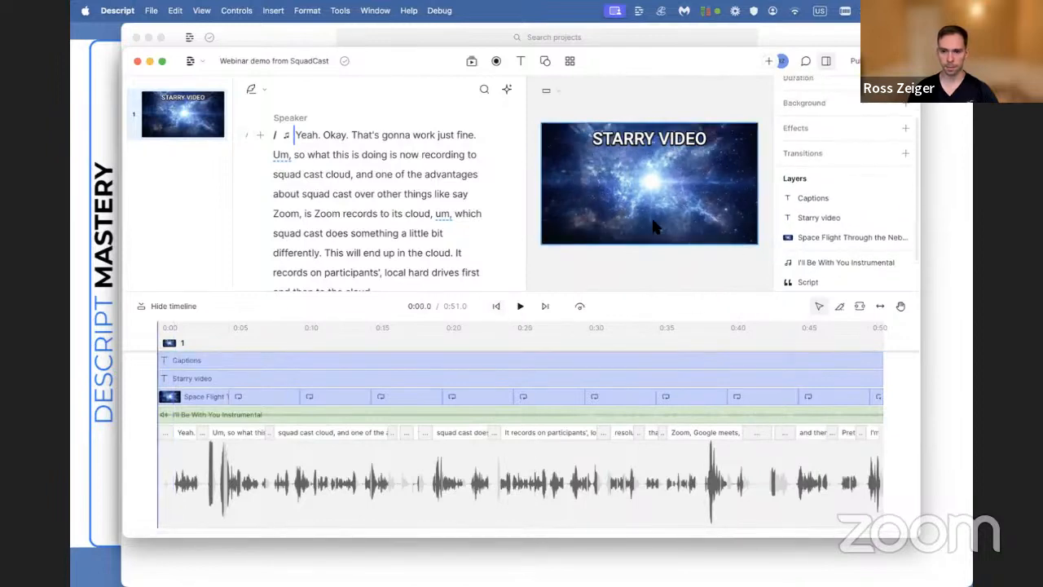
pyautogui.click(520, 306)
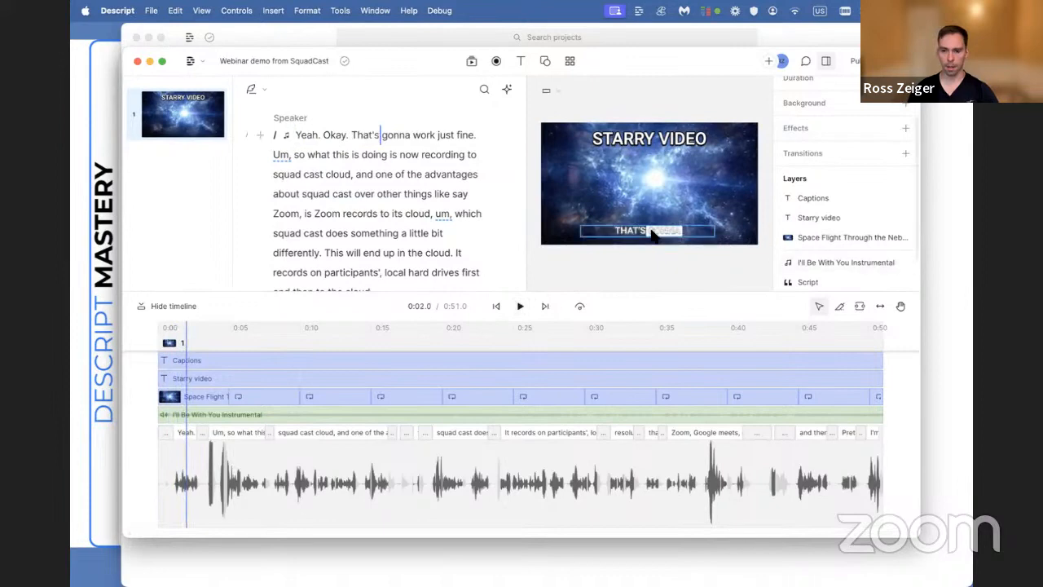
# Step: Remove the active-word styling from the captions
pyautogui.click(707, 233)
pyautogui.click(832, 248)
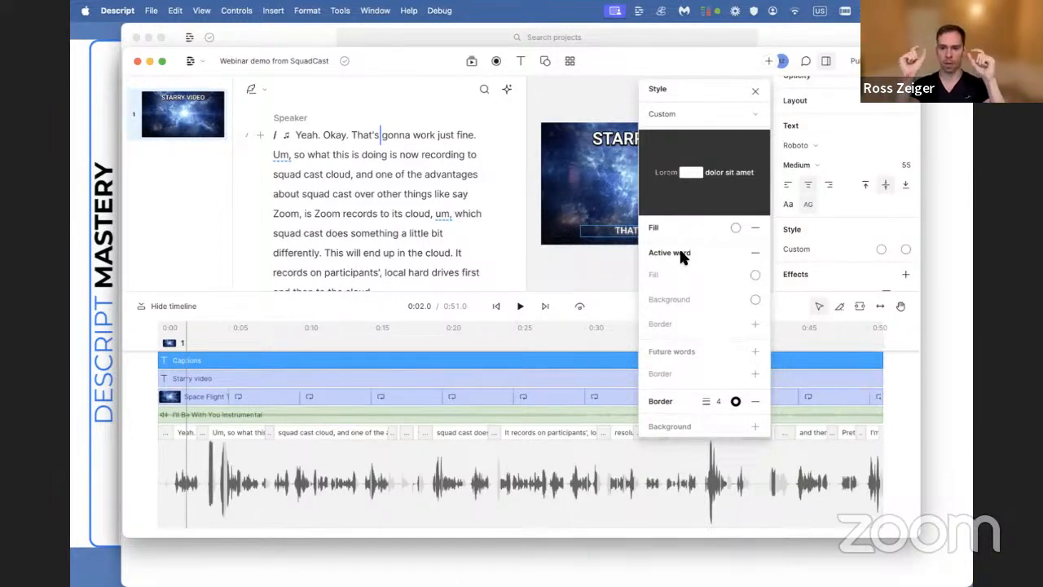
pyautogui.click(755, 252)
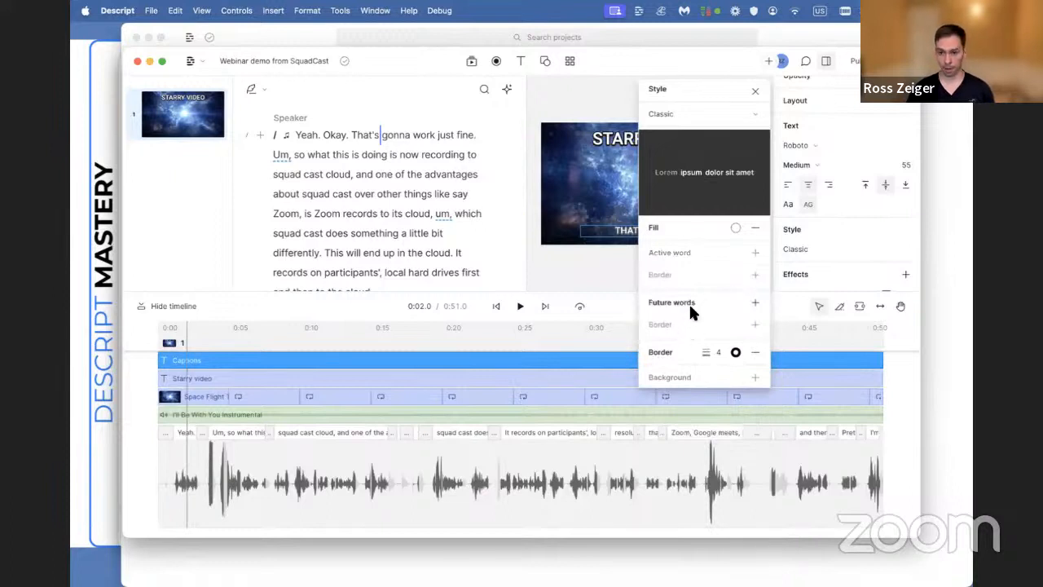
# Step: Add future-words styling to the captions with a yellow ffee00 fill at 100% opacity
pyautogui.click(754, 303)
pyautogui.click(754, 324)
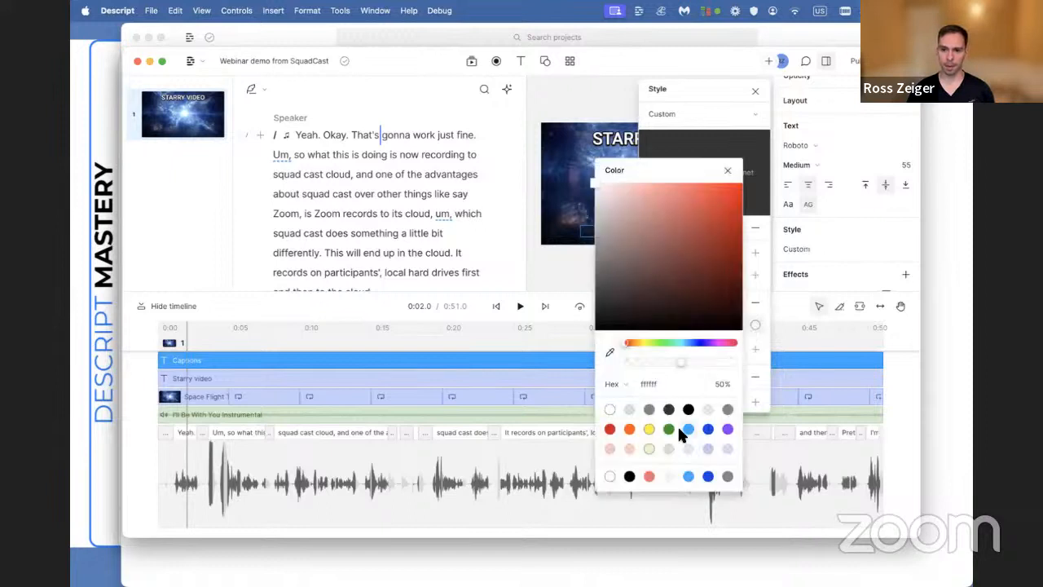
pyautogui.click(651, 430)
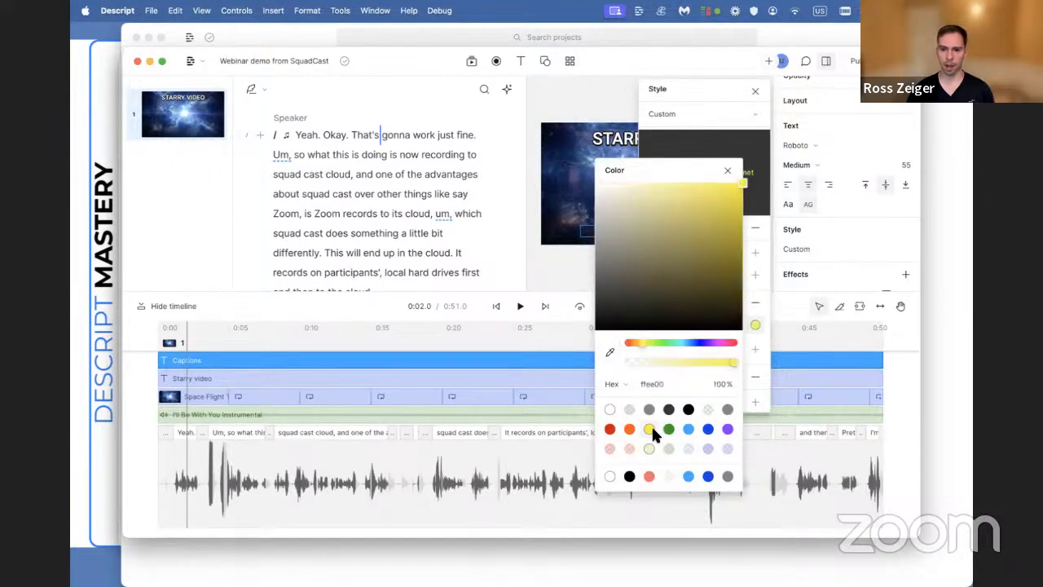
pyautogui.click(727, 170)
pyautogui.click(755, 92)
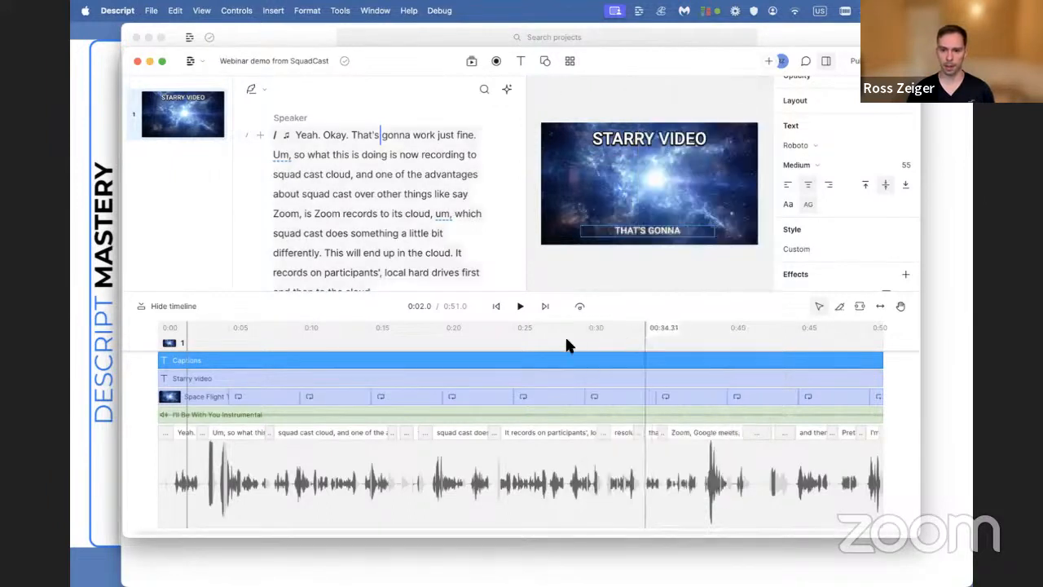
# Step: Play the video to check how upcoming caption words are coloured
pyautogui.click(520, 306)
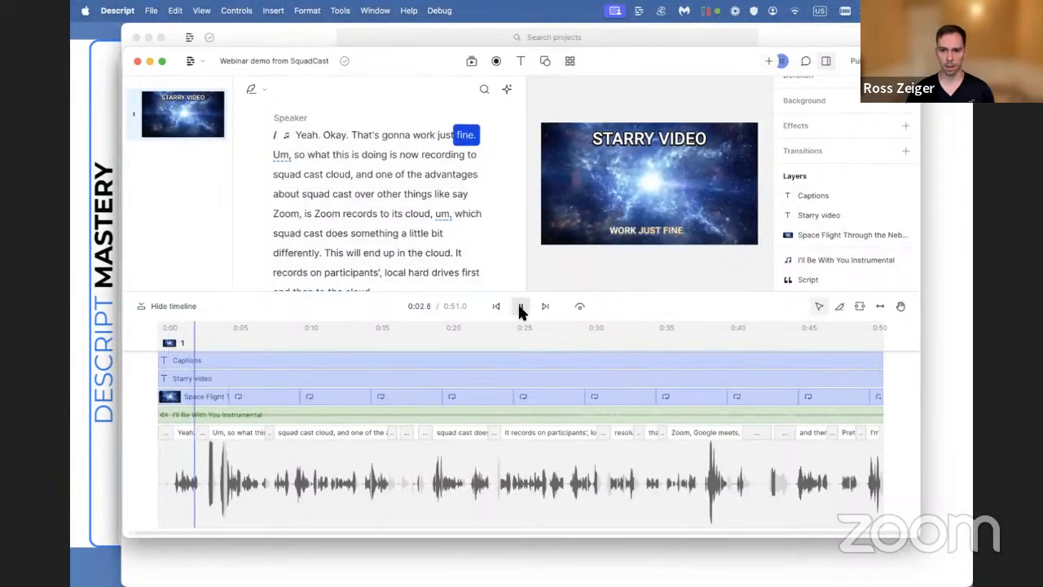
pyautogui.click(518, 310)
pyautogui.click(519, 308)
pyautogui.click(518, 310)
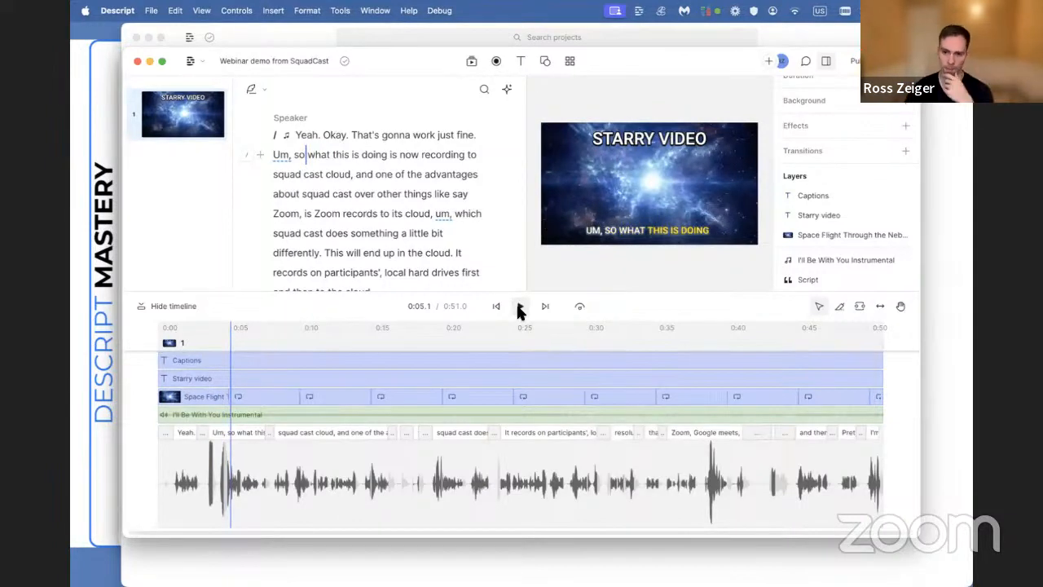
# Step: Remove the future-words styling from the captions
pyautogui.click(619, 232)
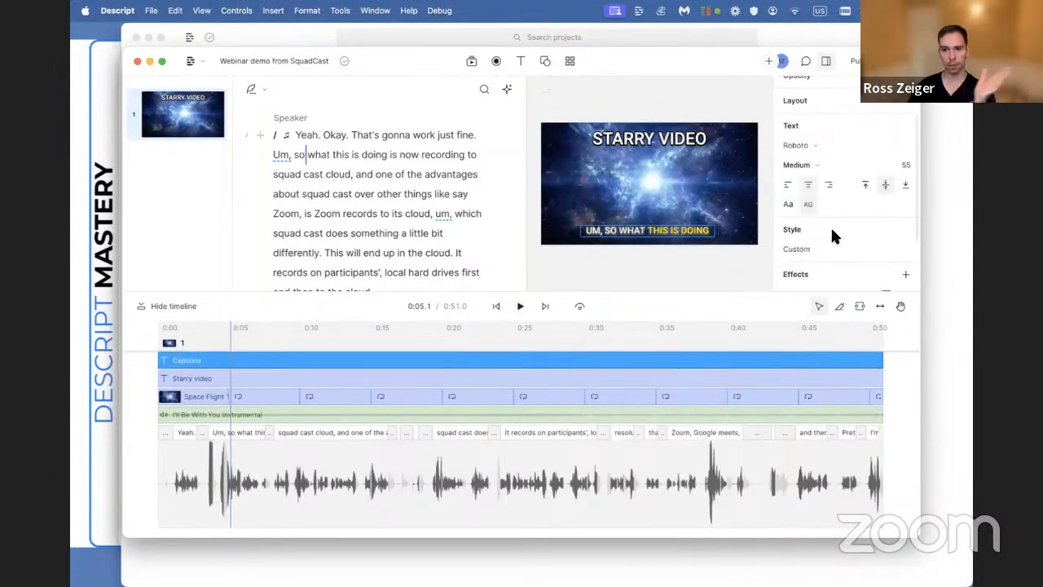
pyautogui.scroll(-1, 832, 236)
pyautogui.click(832, 236)
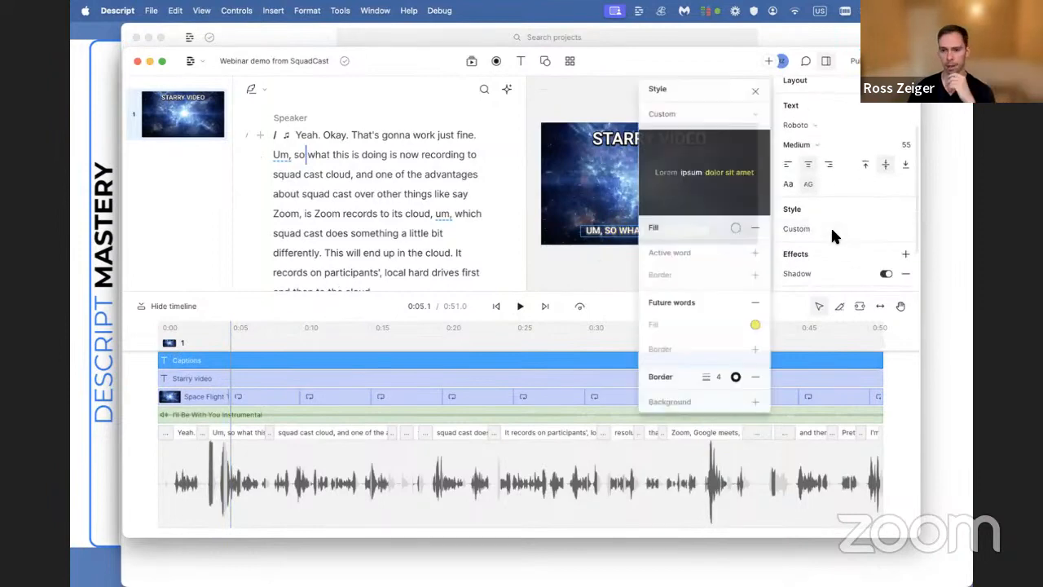
pyautogui.click(754, 302)
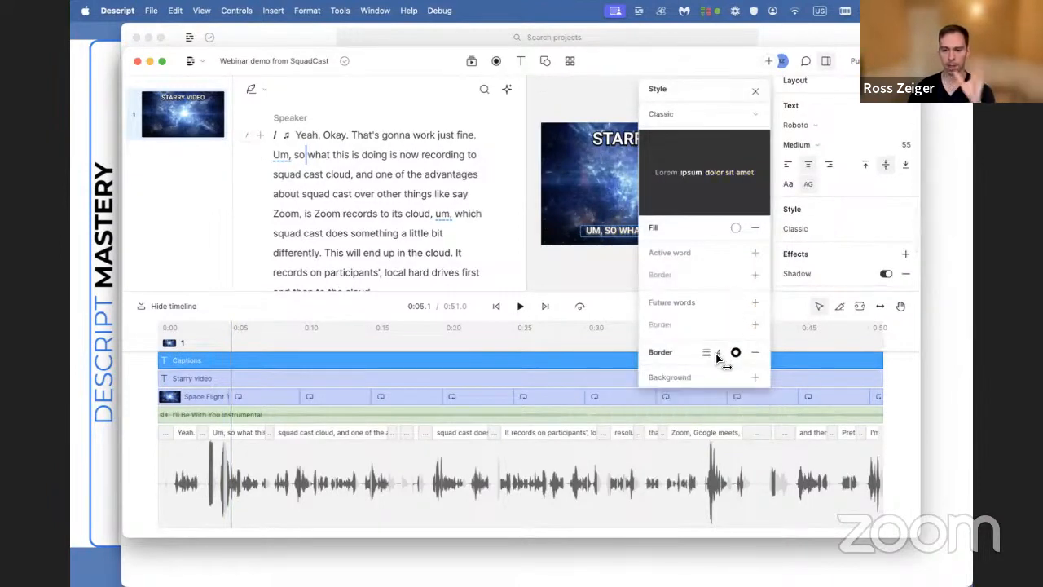
# Step: Add a background to the captions in black (000000) at 10% opacity
pyautogui.click(744, 378)
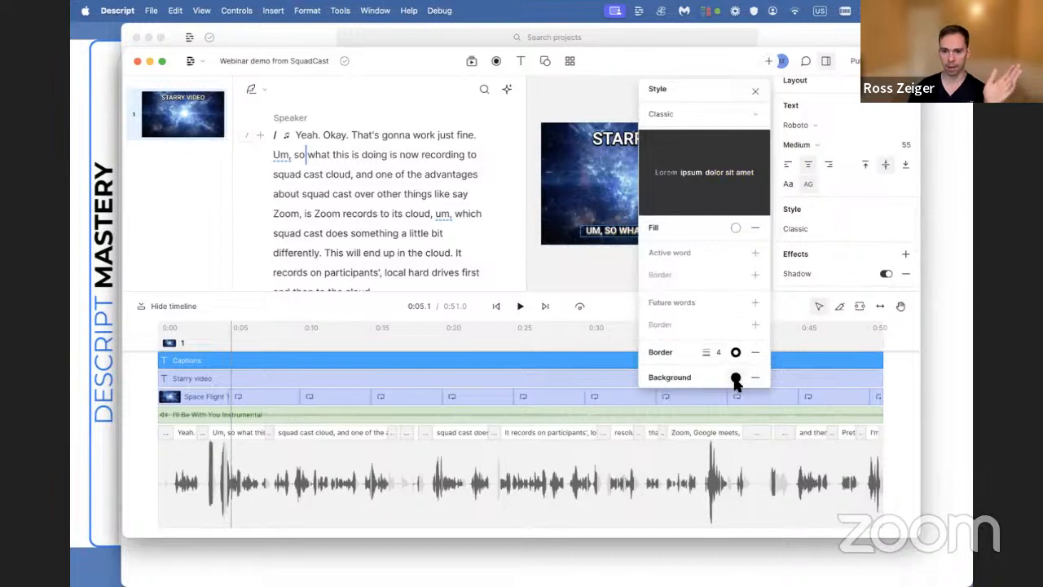
pyautogui.click(736, 377)
pyautogui.click(610, 456)
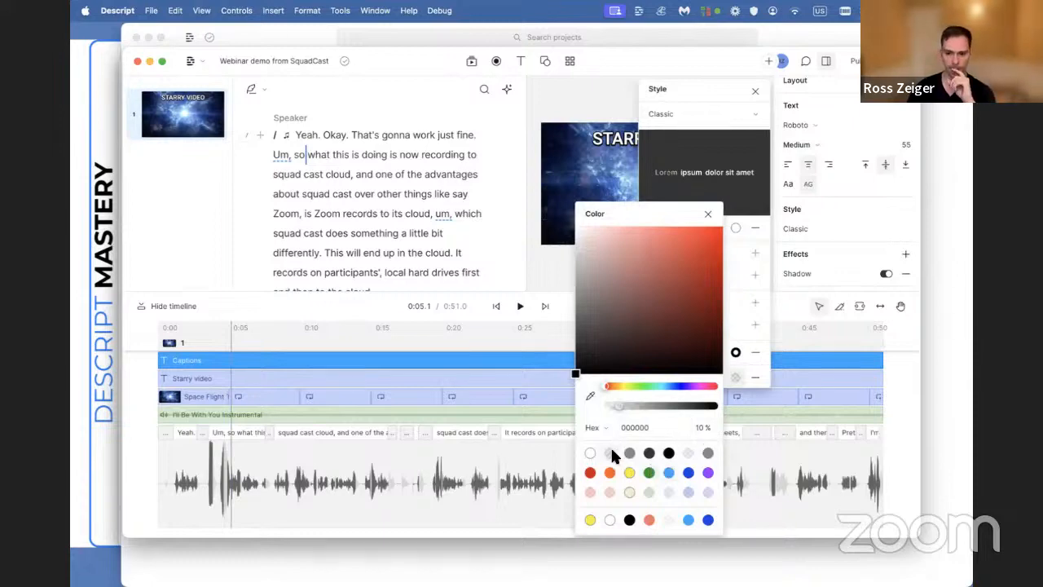
pyautogui.click(707, 214)
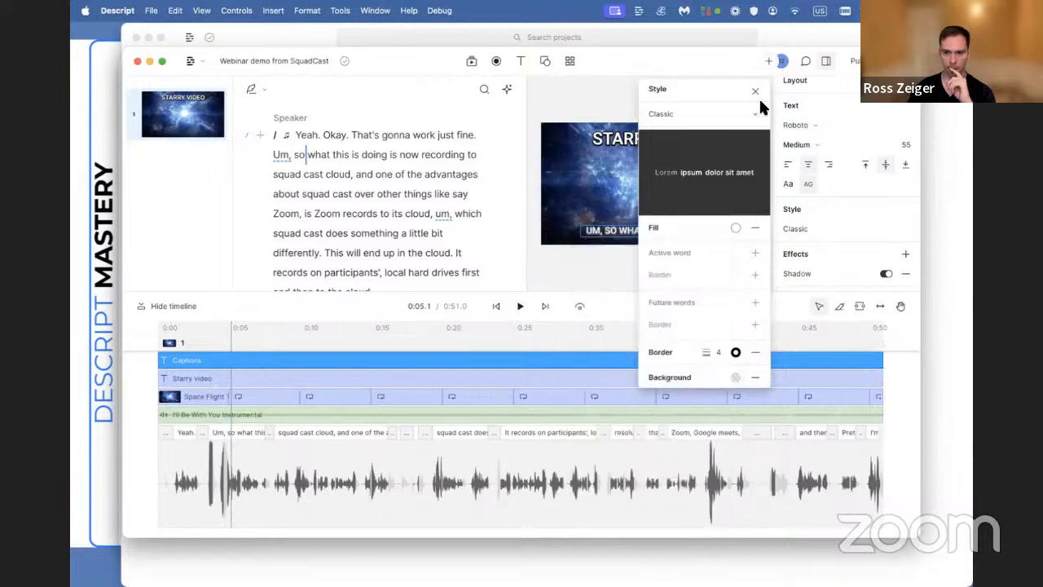
pyautogui.click(755, 91)
# Step: Play the video to check the captions' background and review their text, style and effect settings
pyautogui.click(519, 300)
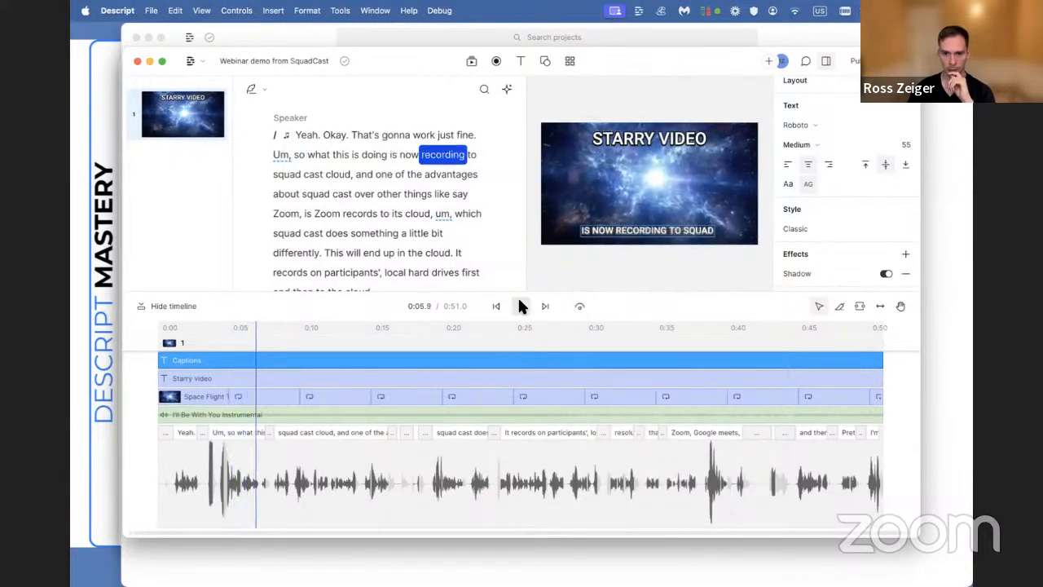
pyautogui.click(520, 306)
pyautogui.scroll(-2, 865, 267)
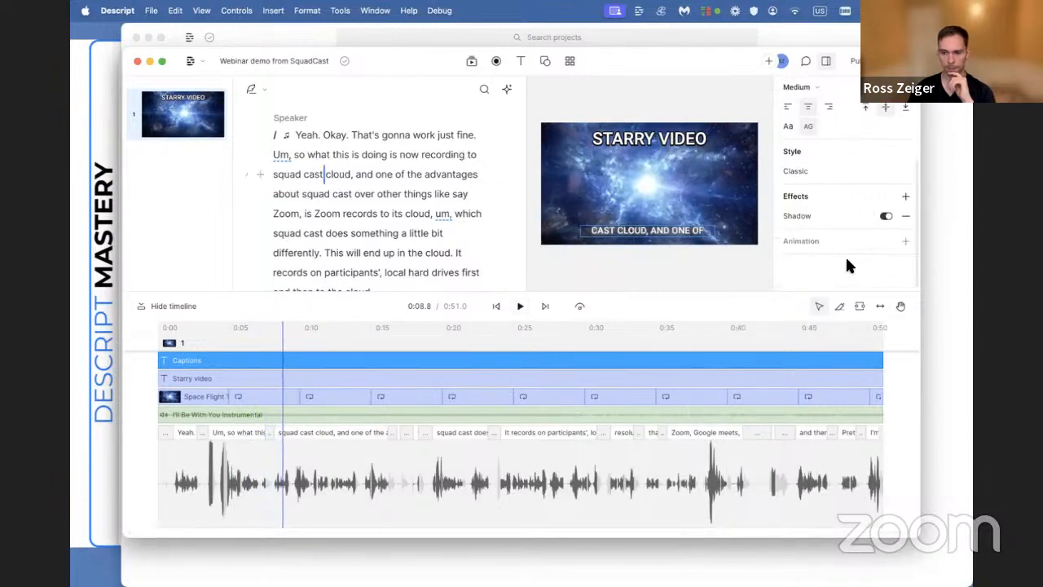
pyautogui.scroll(5, 842, 253)
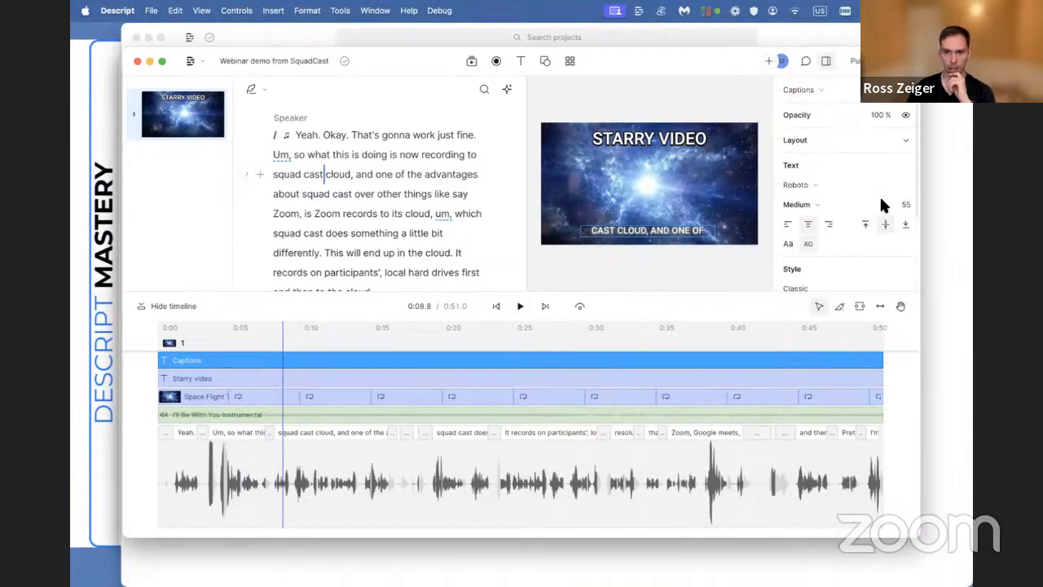
pyautogui.click(646, 230)
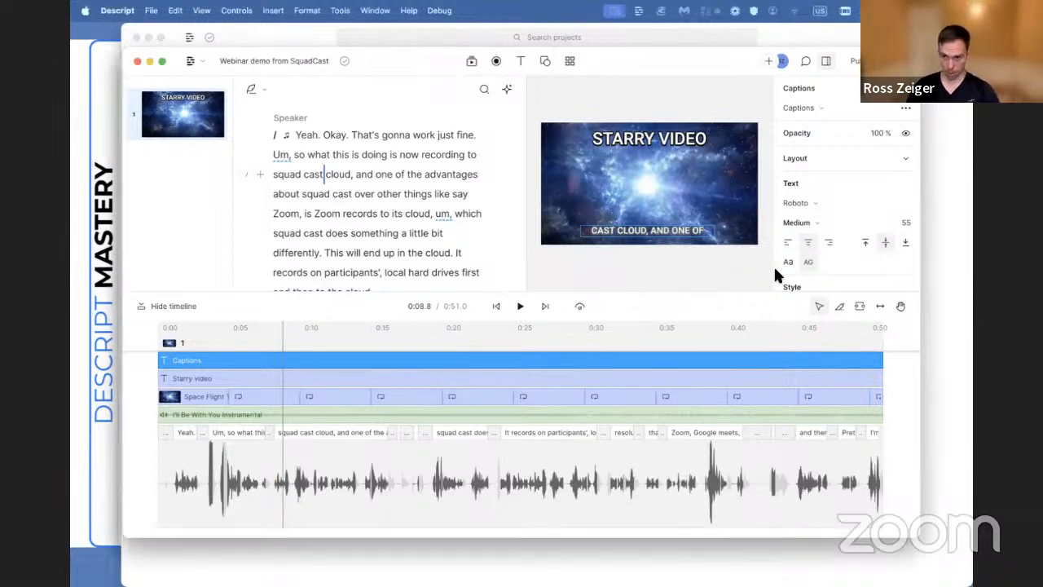
pyautogui.click(656, 231)
pyautogui.click(666, 246)
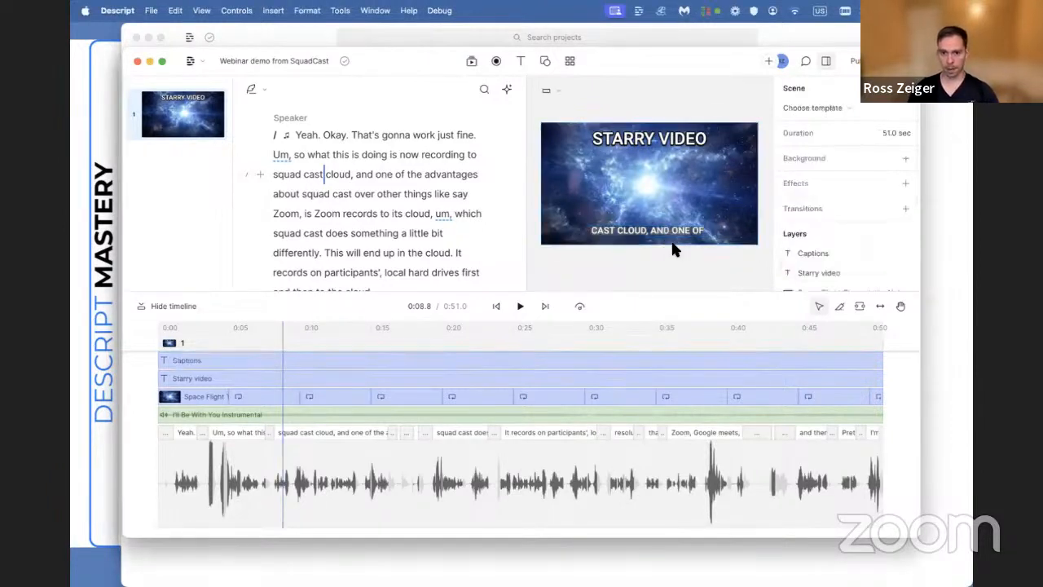
# Step: Insert a waveform and move it up to just below the STARRY VIDEO title
pyautogui.click(543, 61)
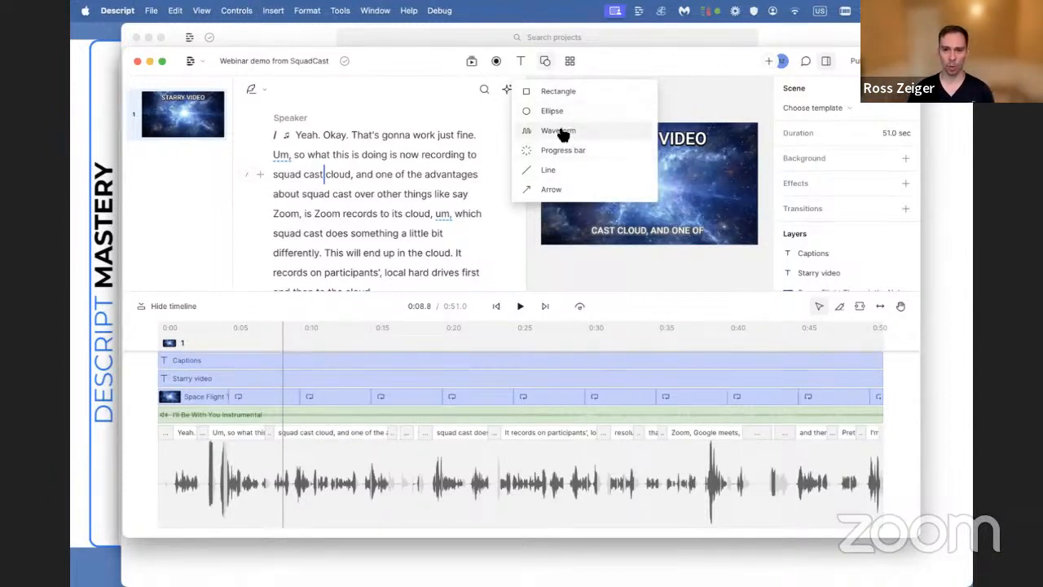
pyautogui.click(559, 131)
pyautogui.moveTo(656, 208); pyautogui.dragTo(657, 158)
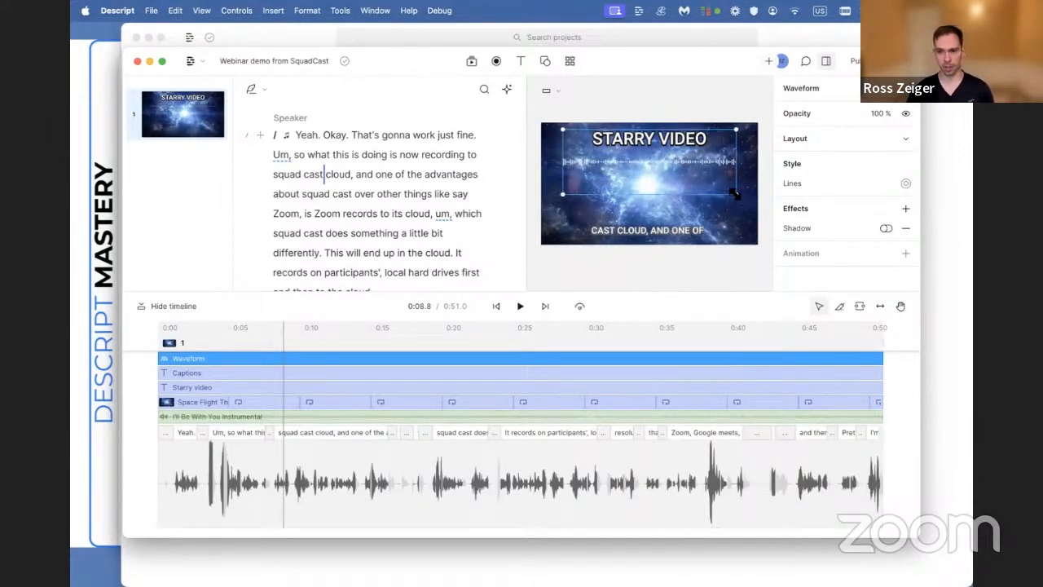
# Step: Stretch the waveform across the full width of the video frame and reduce its height
pyautogui.moveTo(737, 196); pyautogui.dragTo(757, 169)
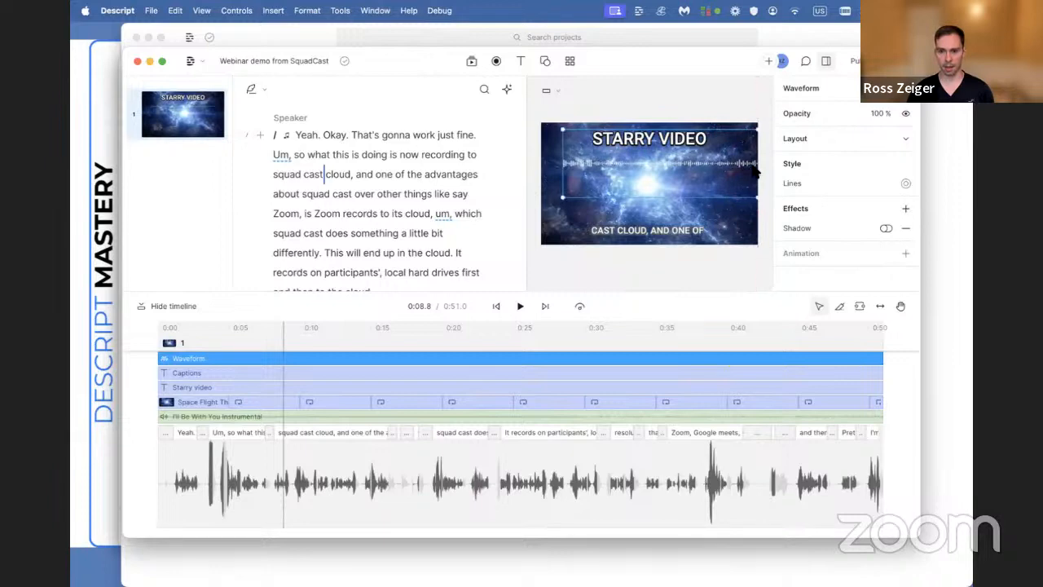
pyautogui.moveTo(557, 172); pyautogui.dragTo(541, 173)
pyautogui.moveTo(650, 198); pyautogui.dragTo(649, 168)
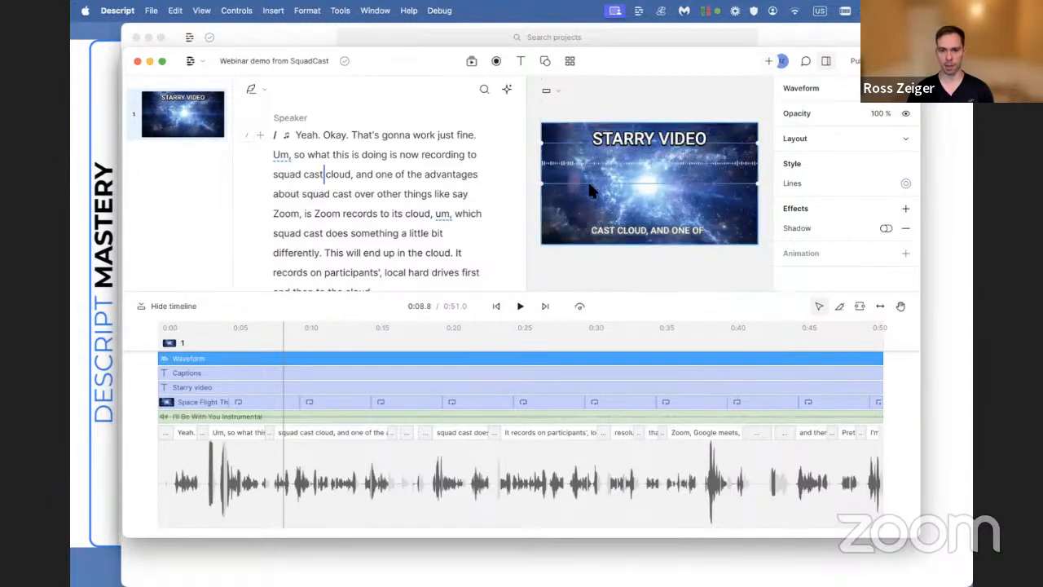
pyautogui.click(610, 260)
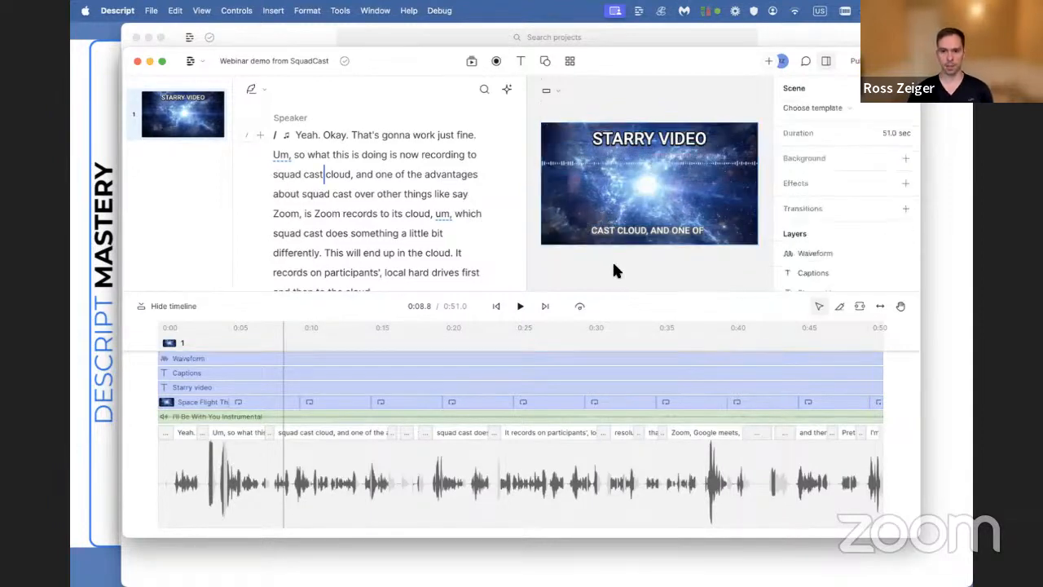
# Step: Look over the available shapes and play the video from the beginning to check the waveform's animation
pyautogui.click(542, 63)
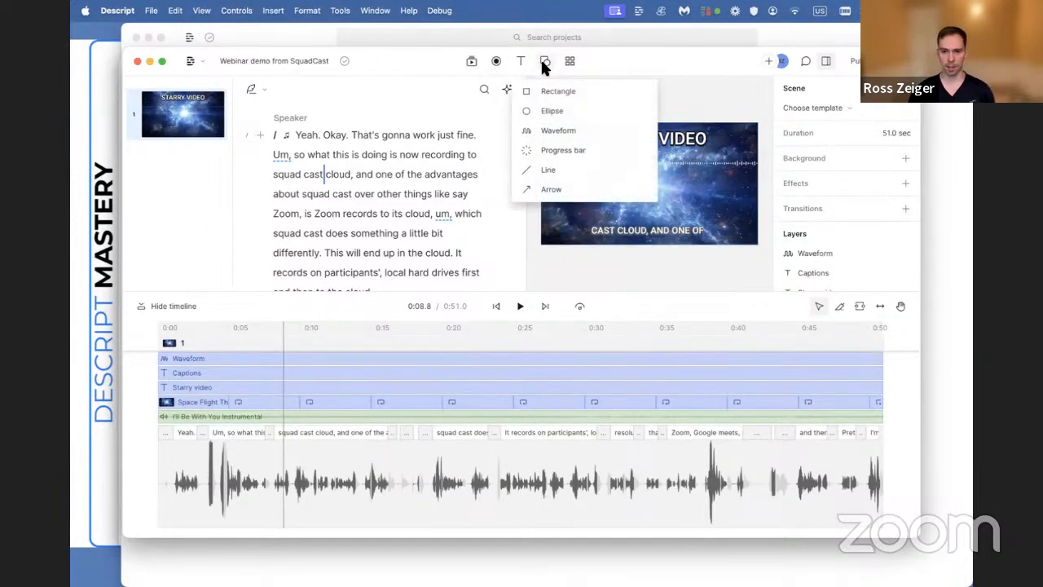
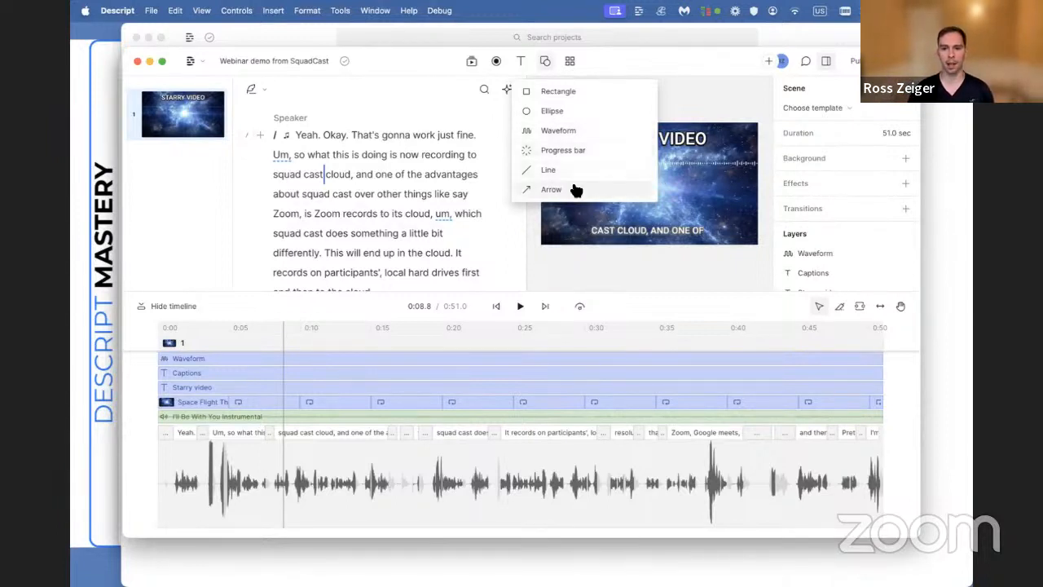
pyautogui.click(608, 271)
pyautogui.click(499, 308)
pyautogui.click(518, 310)
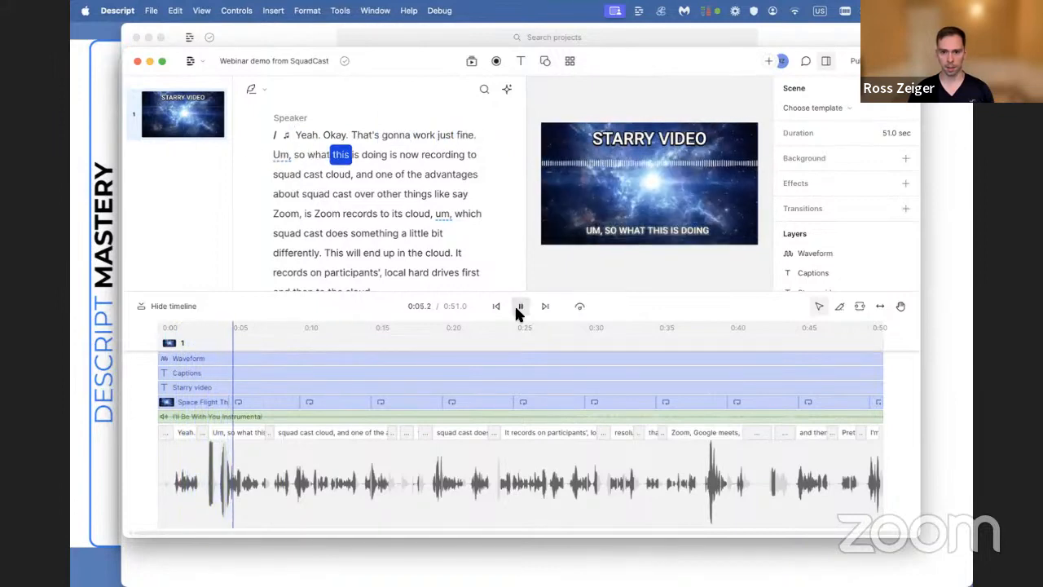
pyautogui.click(519, 307)
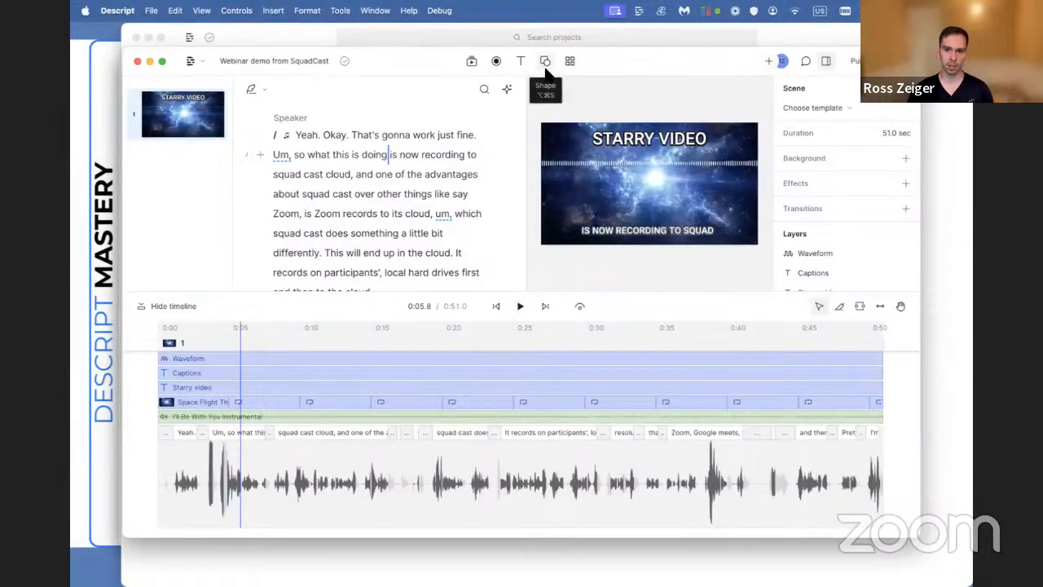
# Step: Insert a progress bar into the scene
pyautogui.click(546, 64)
pyautogui.click(587, 153)
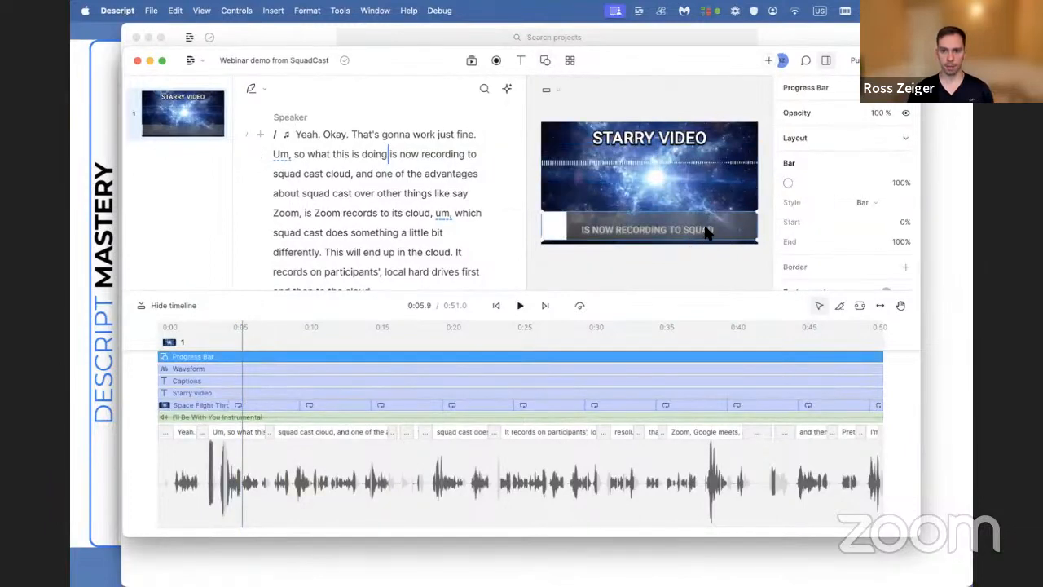
# Step: Reduce the progress bar's height to a thin strip along the lower edge of the video frame
pyautogui.moveTo(714, 224); pyautogui.dragTo(713, 228)
pyautogui.moveTo(612, 216); pyautogui.dragTo(615, 232)
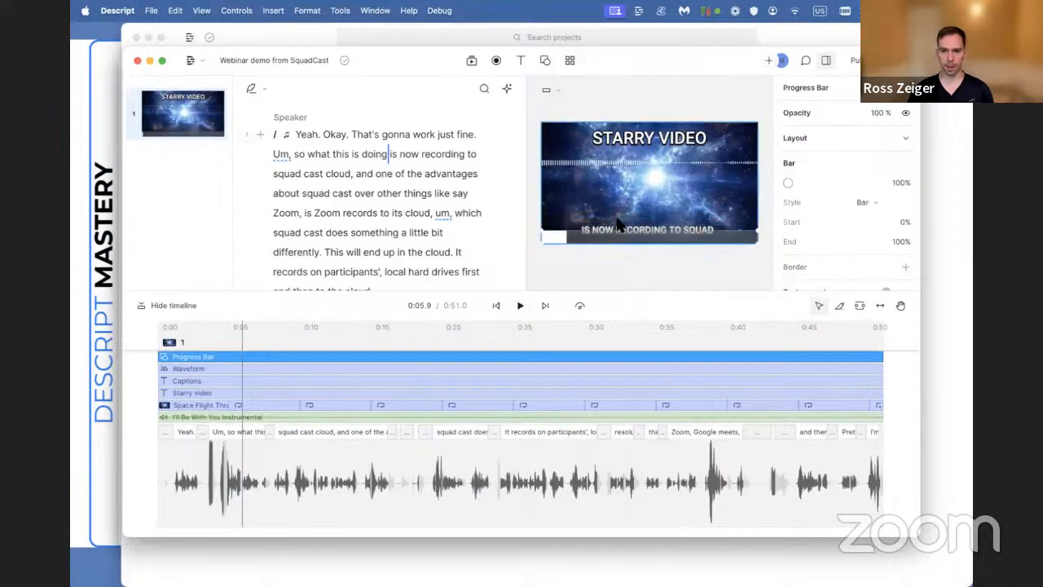
# Step: Move the captions up so they sit just above the progress bar
pyautogui.click(619, 220)
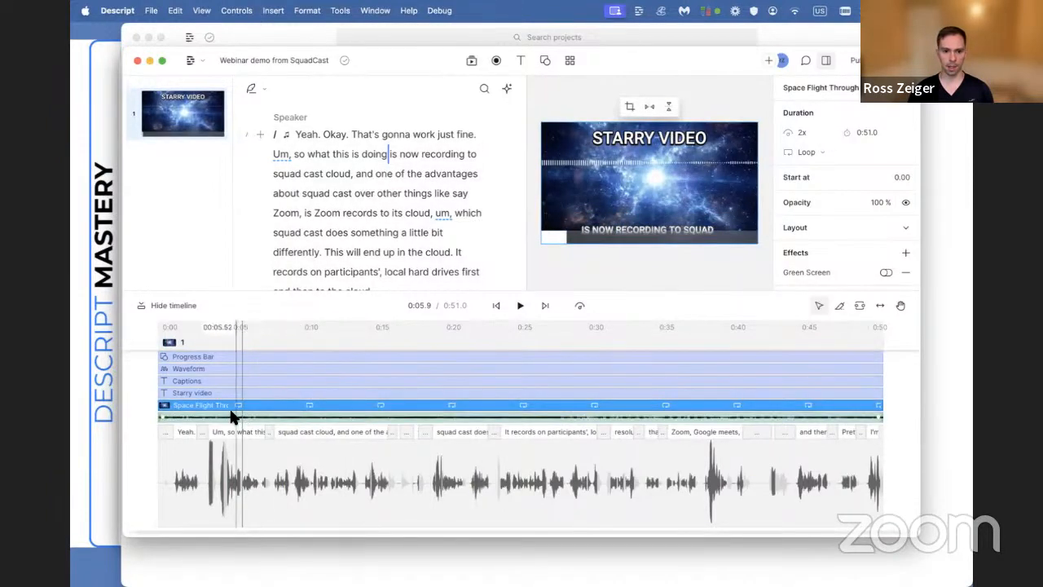
pyautogui.click(203, 381)
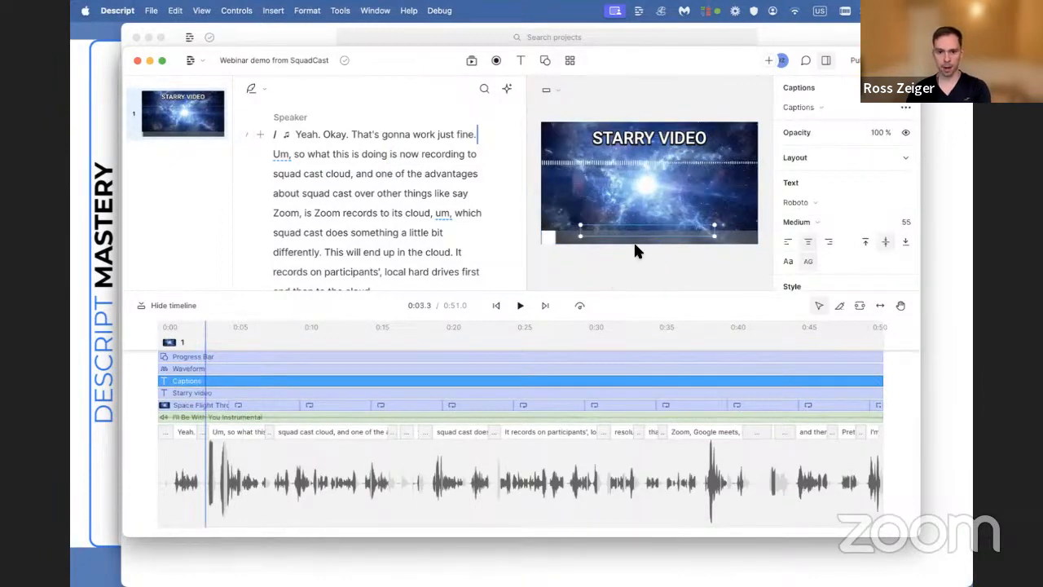
pyautogui.click(646, 228)
pyautogui.moveTo(643, 232); pyautogui.dragTo(647, 223)
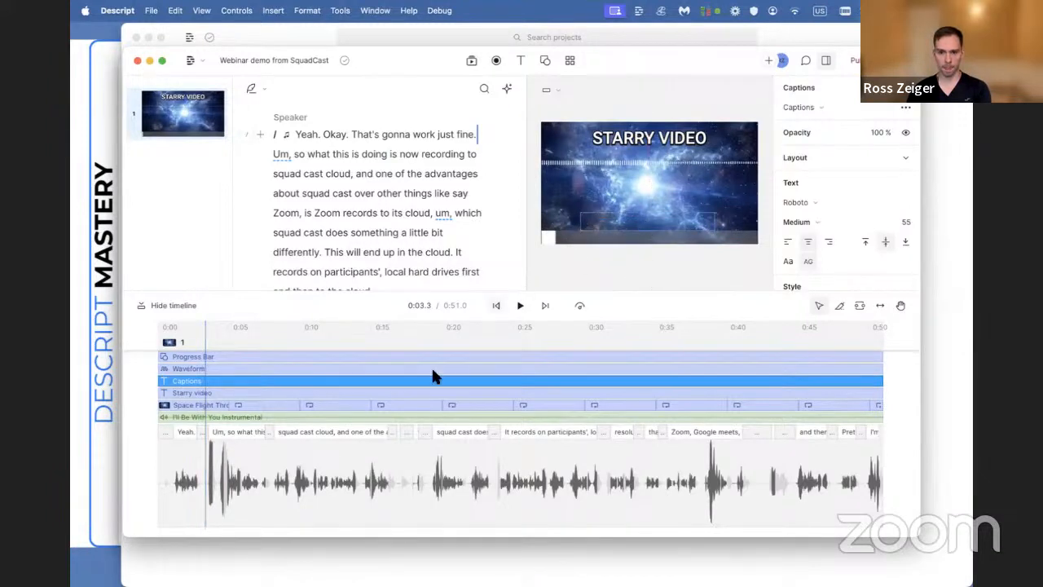
# Step: Play the video from the beginning to check the captions together with the progress bar
pyautogui.click(496, 304)
pyautogui.click(517, 306)
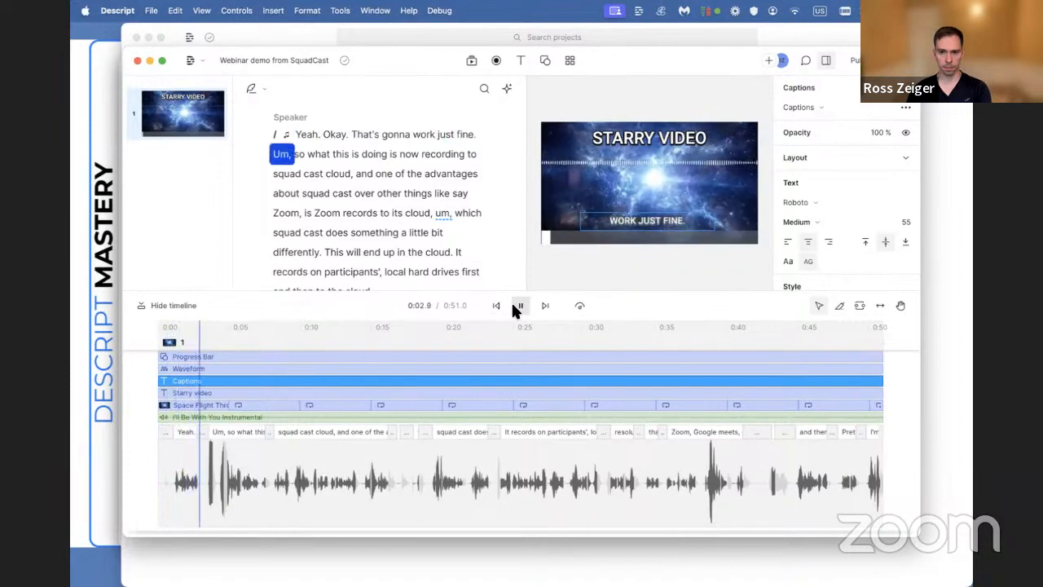
pyautogui.click(519, 308)
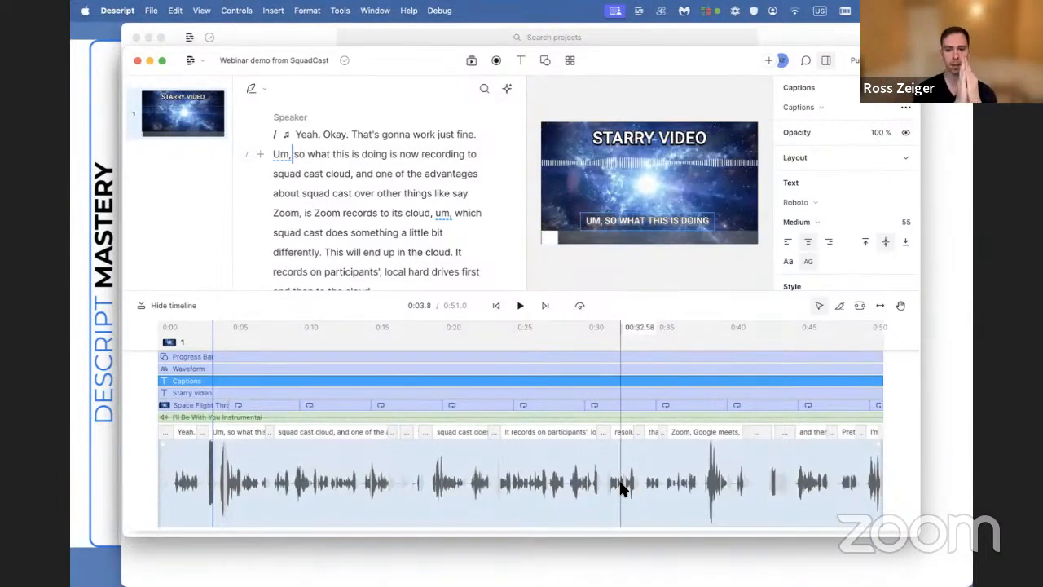
# Step: Trim the silence before the first word "Yeah" off the start of the script track and play the new opening
pyautogui.click(198, 482)
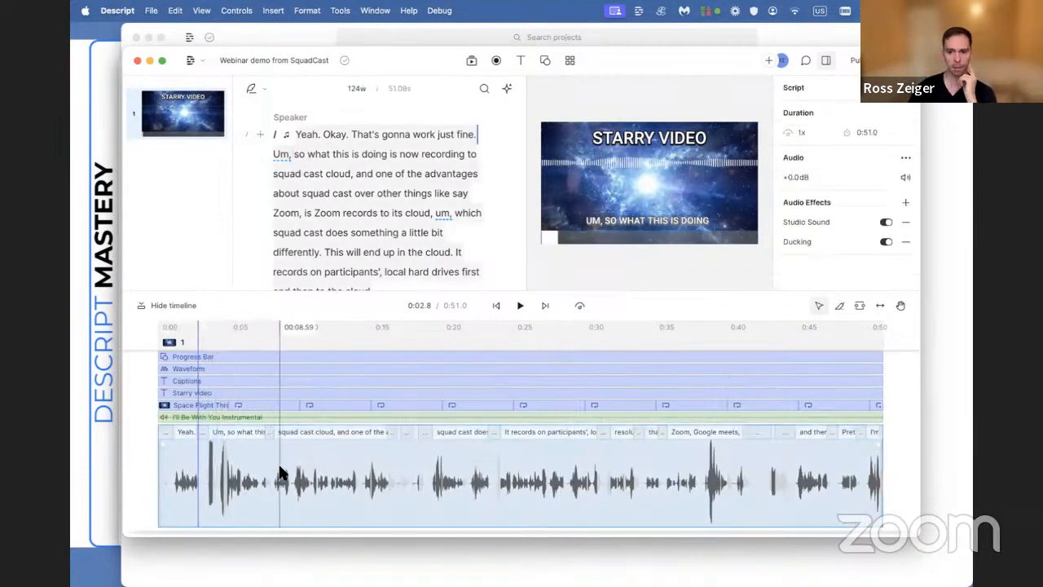
pyautogui.click(163, 487)
pyautogui.moveTo(163, 487); pyautogui.dragTo(175, 494)
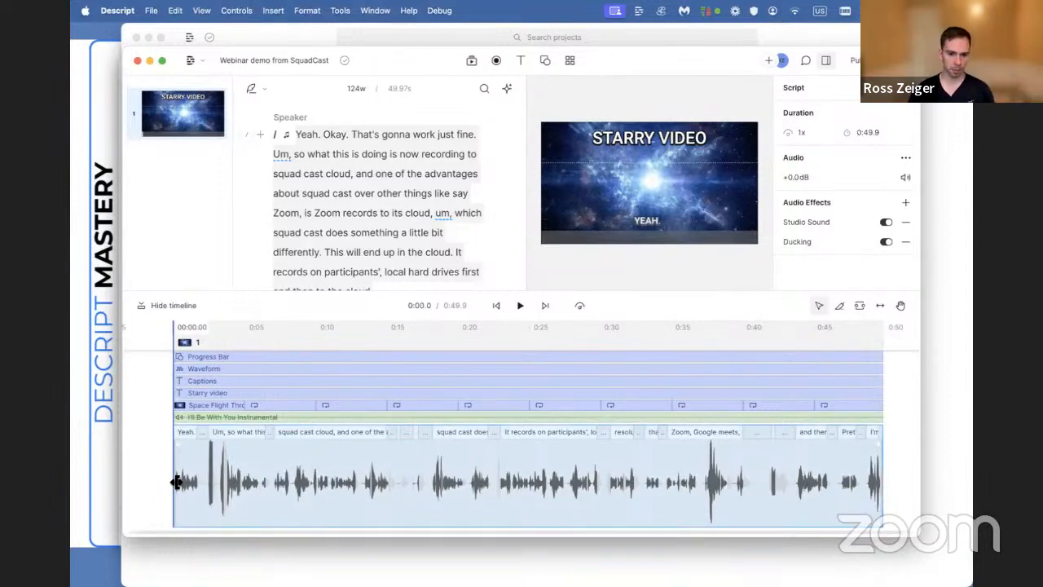
pyautogui.moveTo(178, 484); pyautogui.dragTo(141, 487)
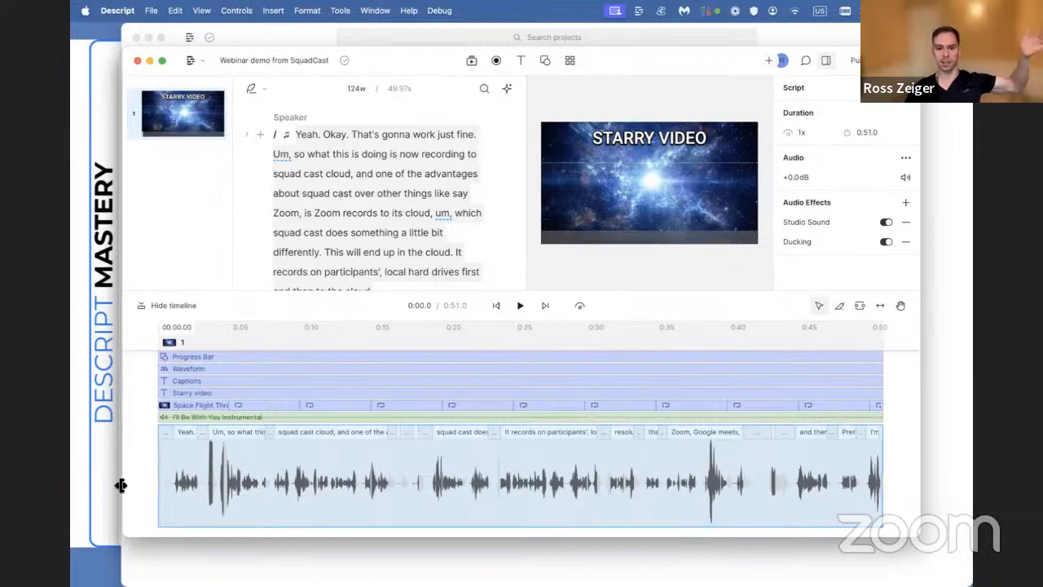
pyautogui.moveTo(142, 487); pyautogui.dragTo(174, 487)
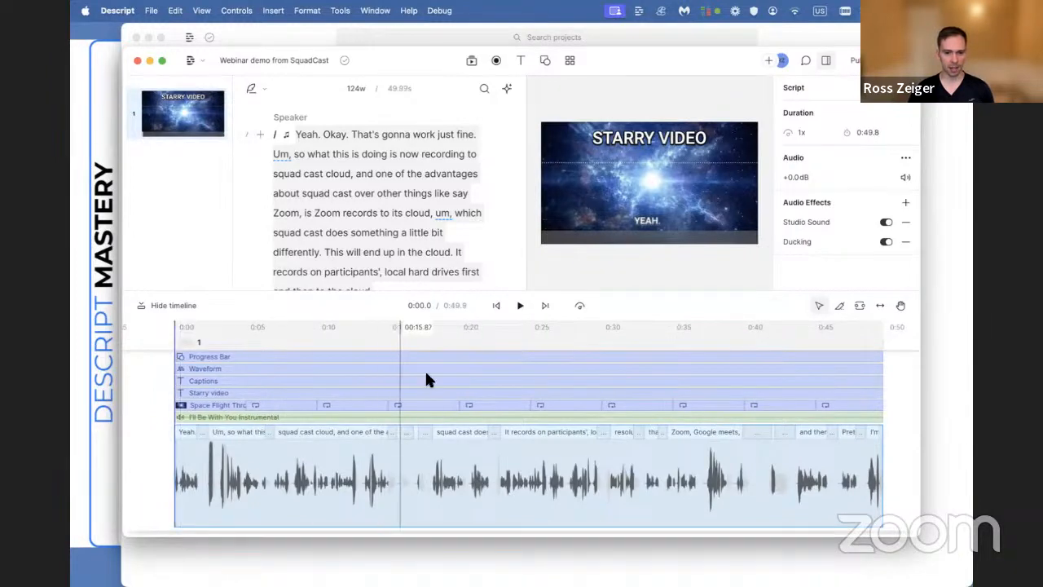
pyautogui.click(515, 306)
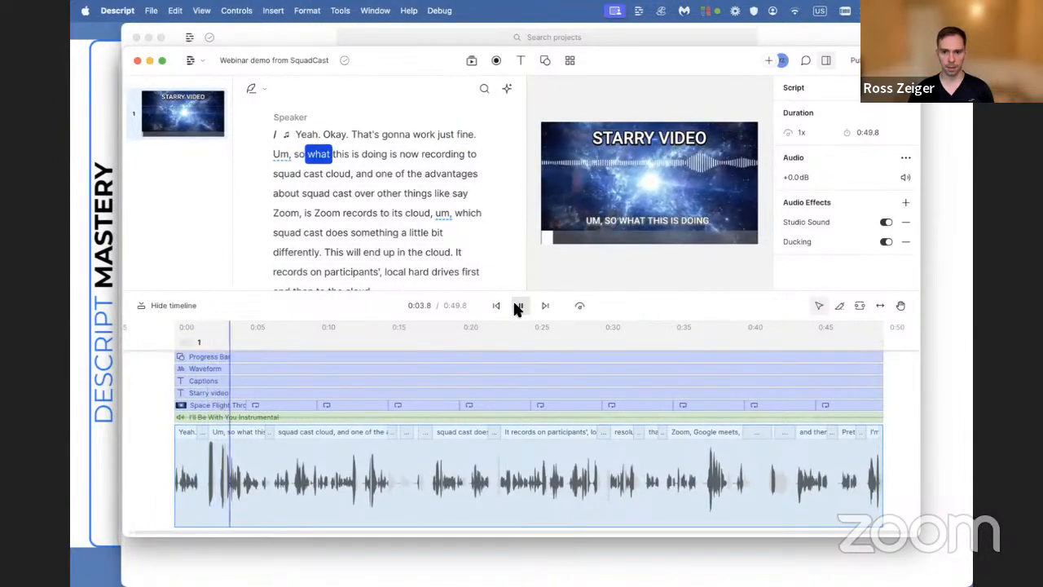
pyautogui.click(517, 306)
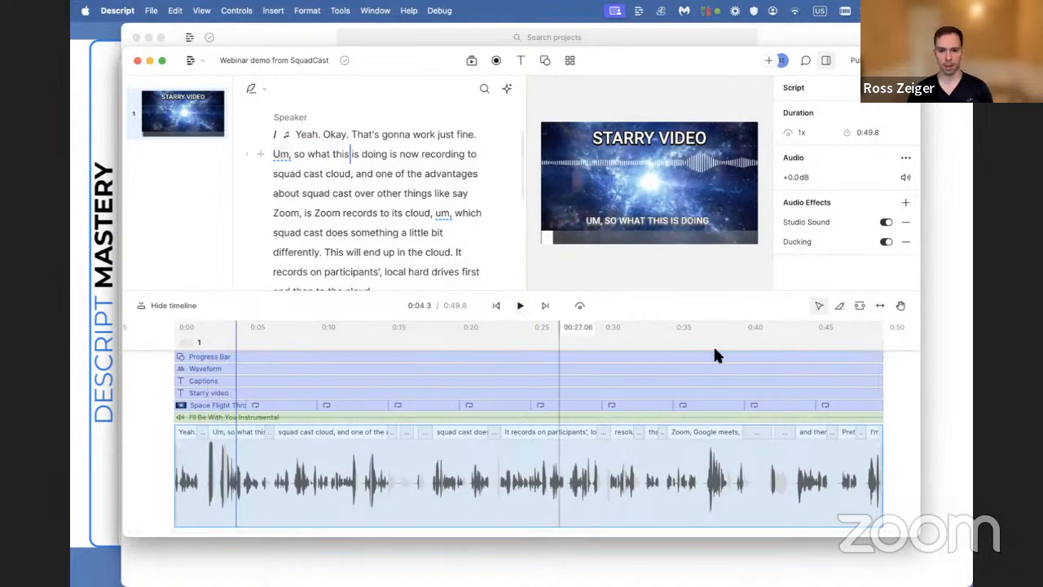
# Step: Try the 0.5x playback speed, return it to 1x and play a few more seconds of the video
pyautogui.click(578, 307)
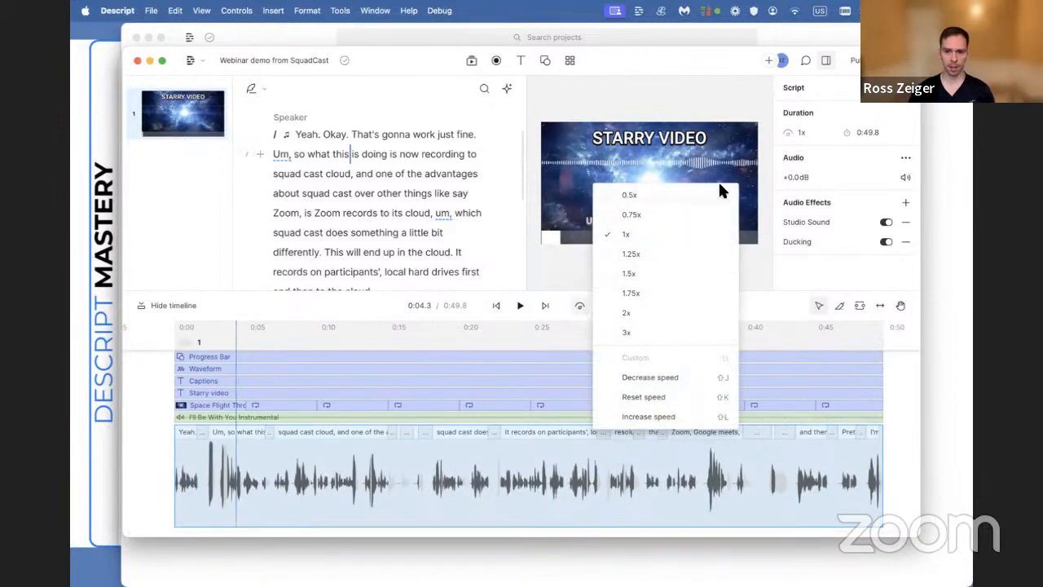
pyautogui.click(683, 196)
pyautogui.click(578, 306)
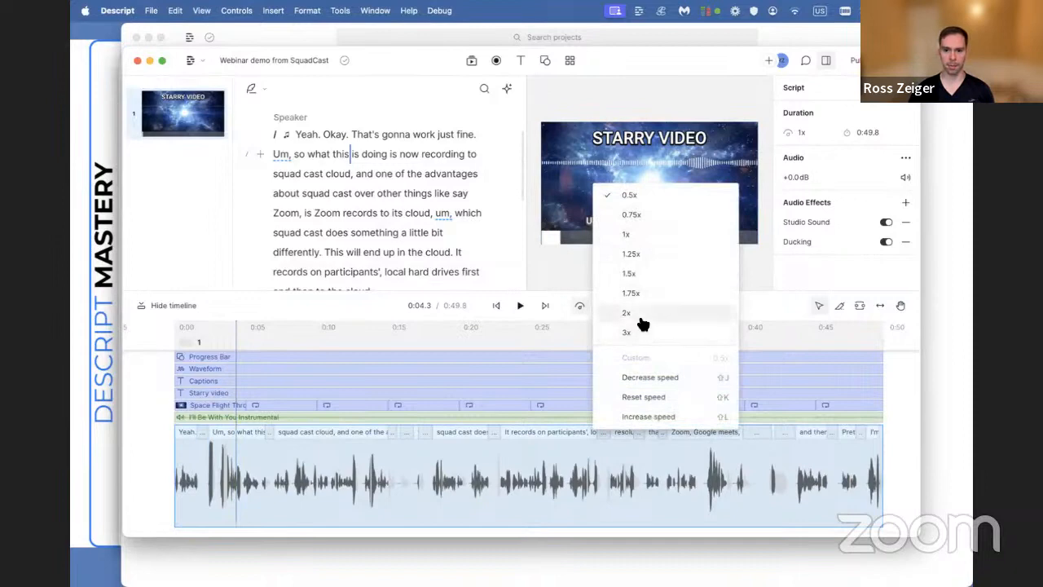
pyautogui.click(650, 235)
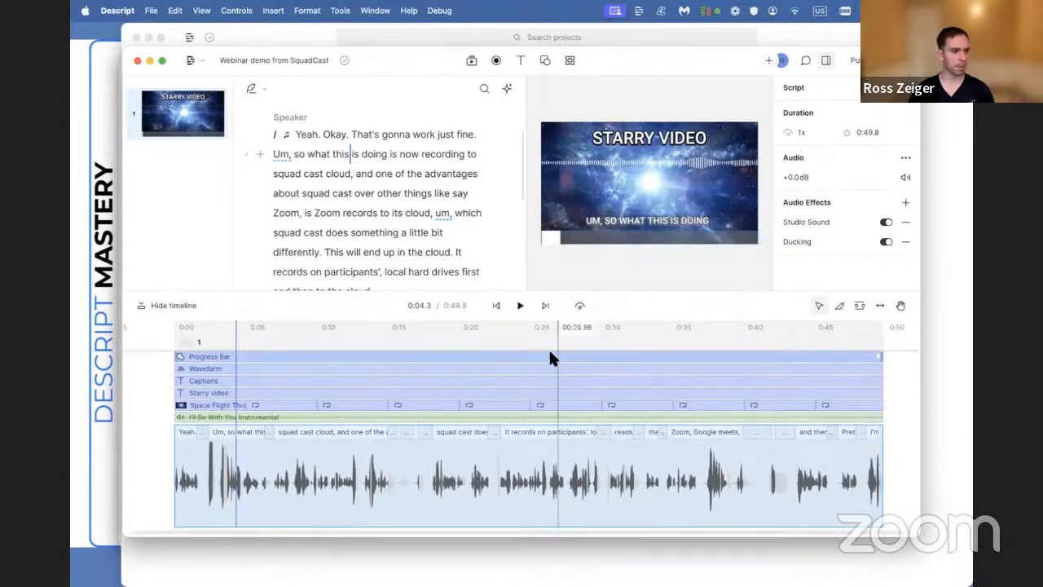
pyautogui.click(517, 308)
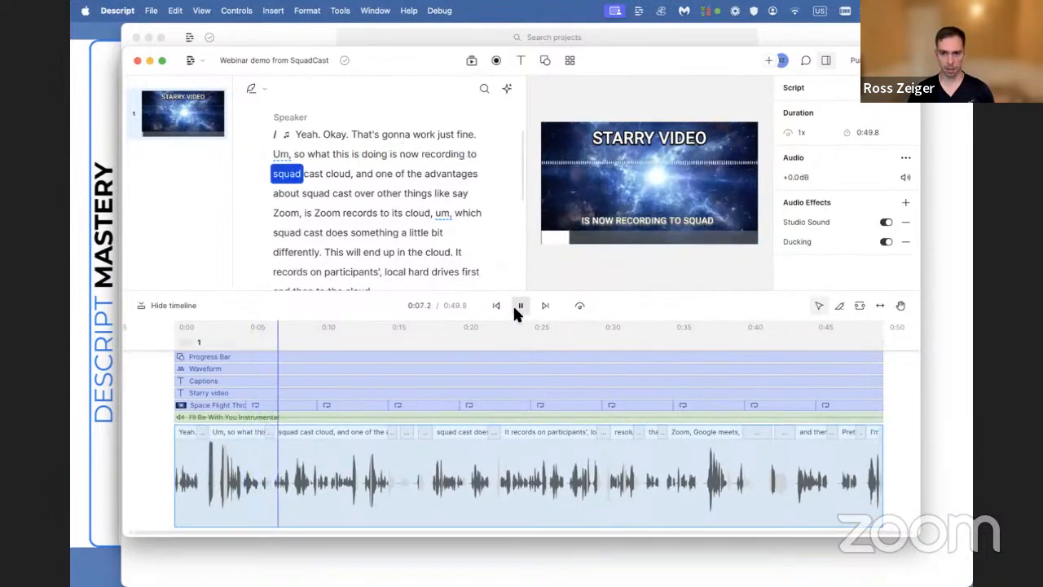
pyautogui.click(520, 306)
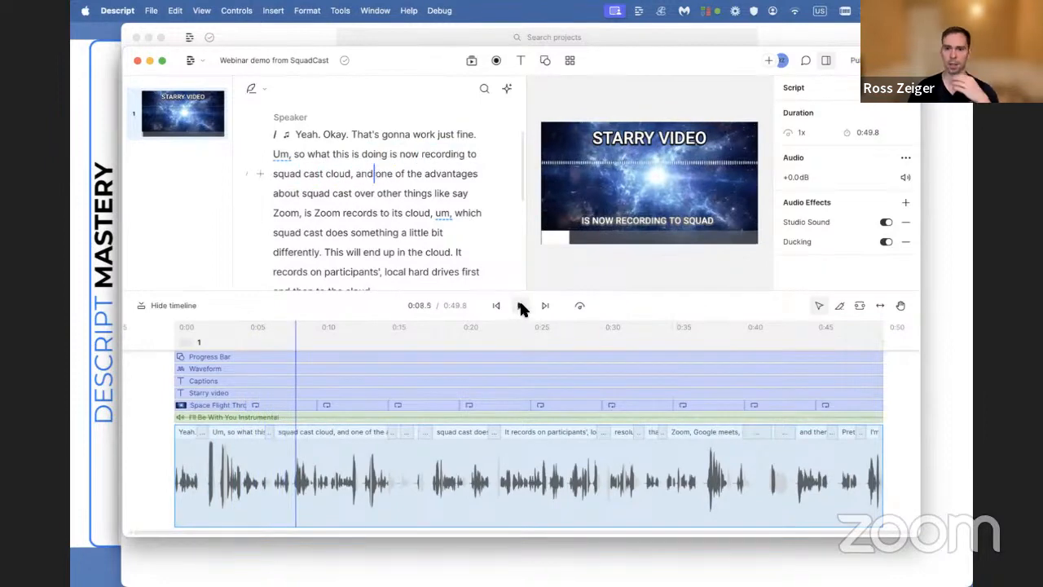
# Step: Look over the text and shape types, insert an arrow in the scene and straighten it to horizontal
pyautogui.click(546, 61)
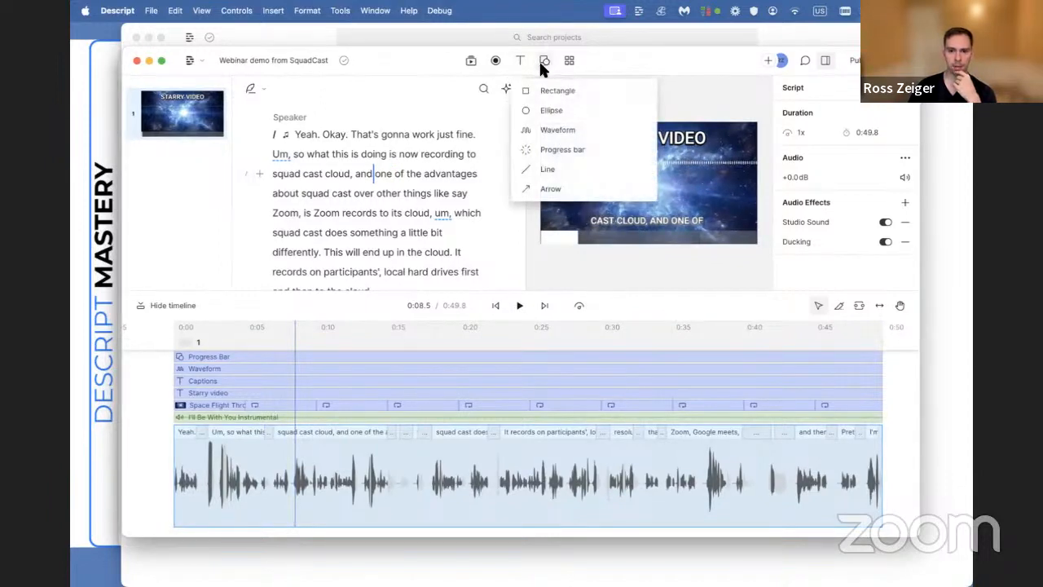
pyautogui.click(522, 58)
pyautogui.click(520, 57)
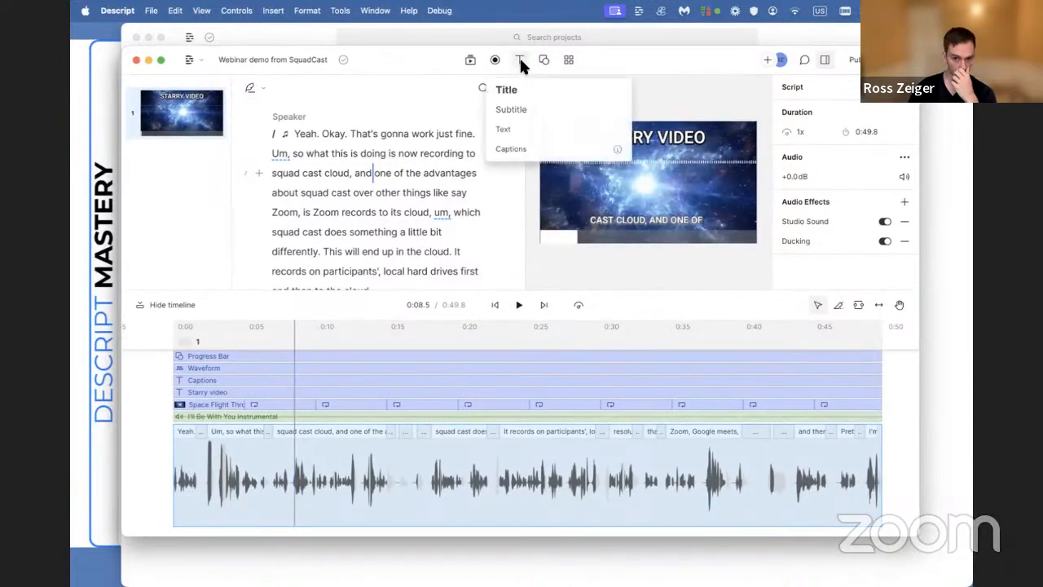
pyautogui.click(543, 62)
pyautogui.click(543, 62)
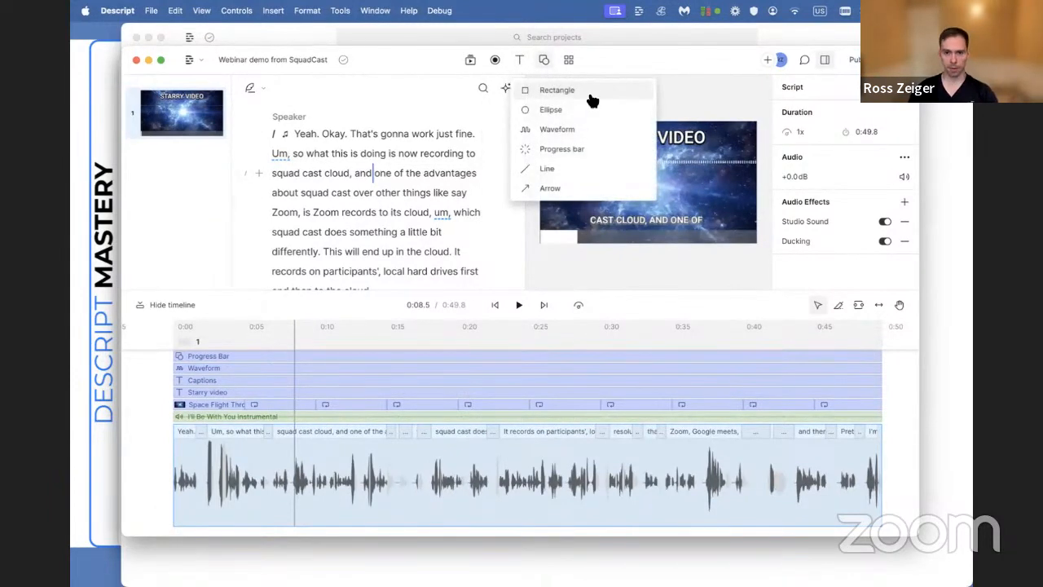
pyautogui.click(549, 191)
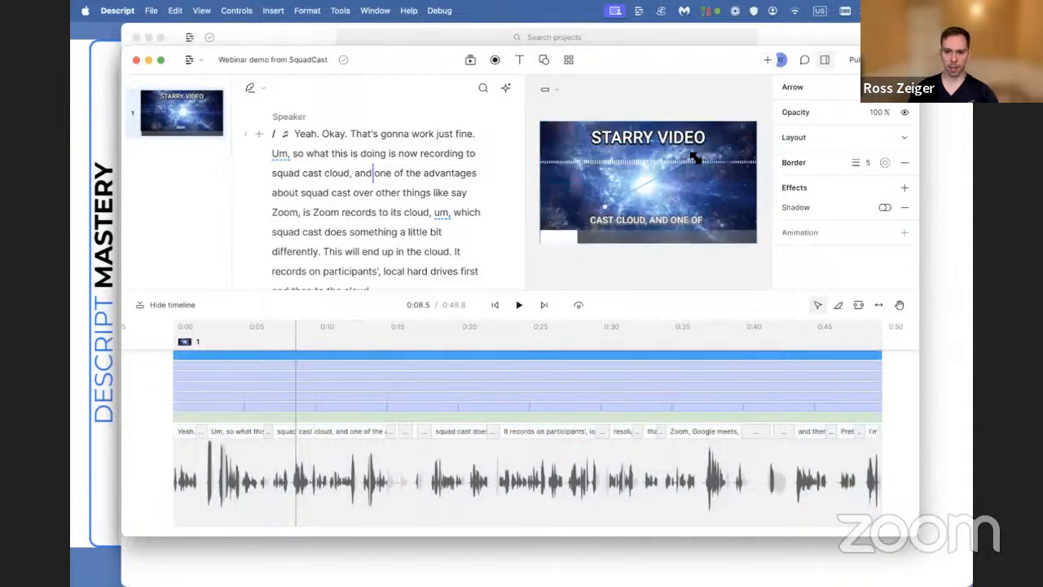
pyautogui.moveTo(687, 165); pyautogui.dragTo(697, 190)
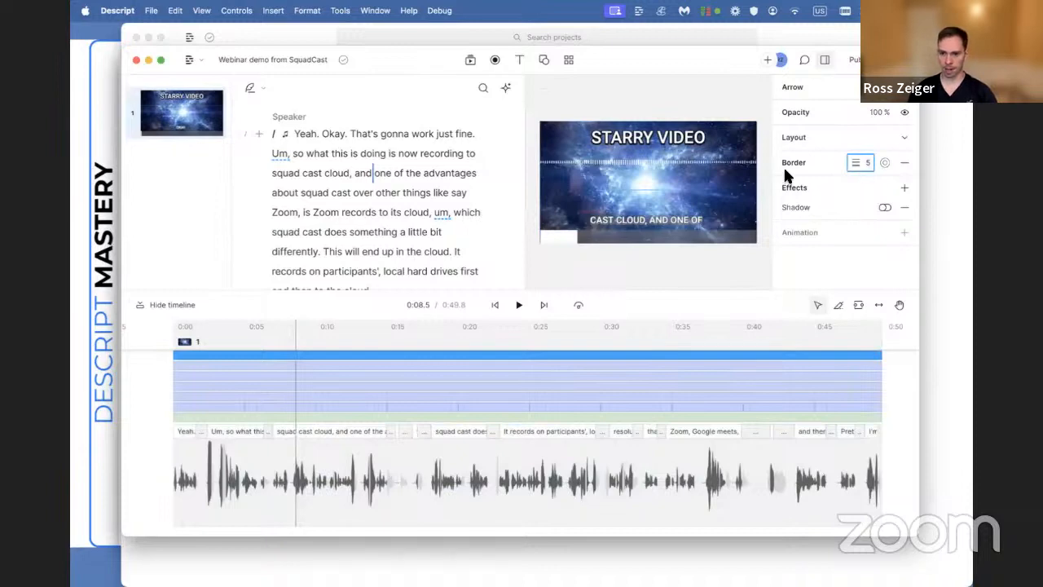
# Step: Set the arrow's border thickness to 20 and its color to red (ff0000)
pyautogui.click(870, 167)
pyautogui.write('20')
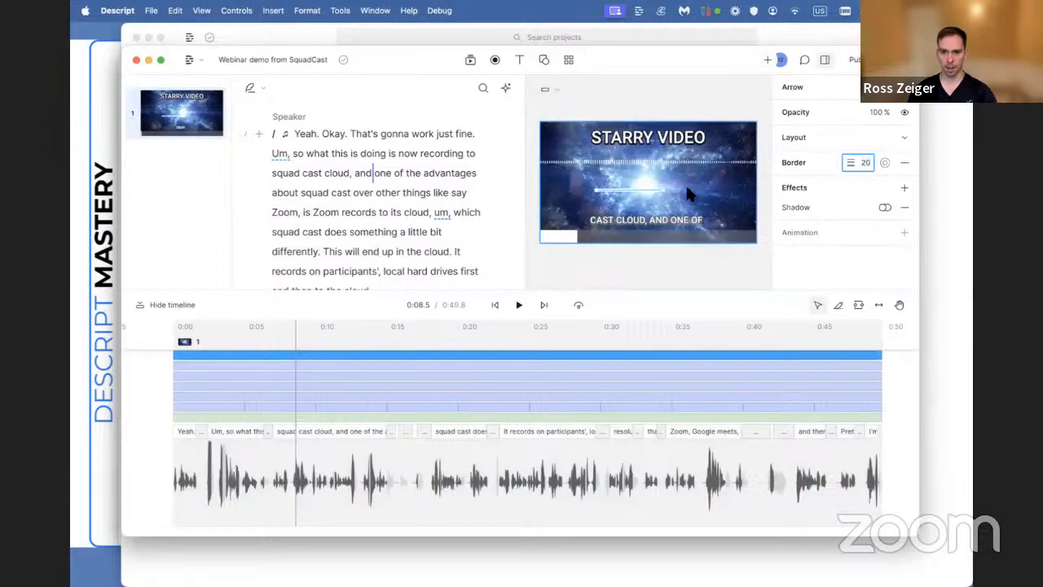
pyautogui.click(686, 183)
pyautogui.click(630, 189)
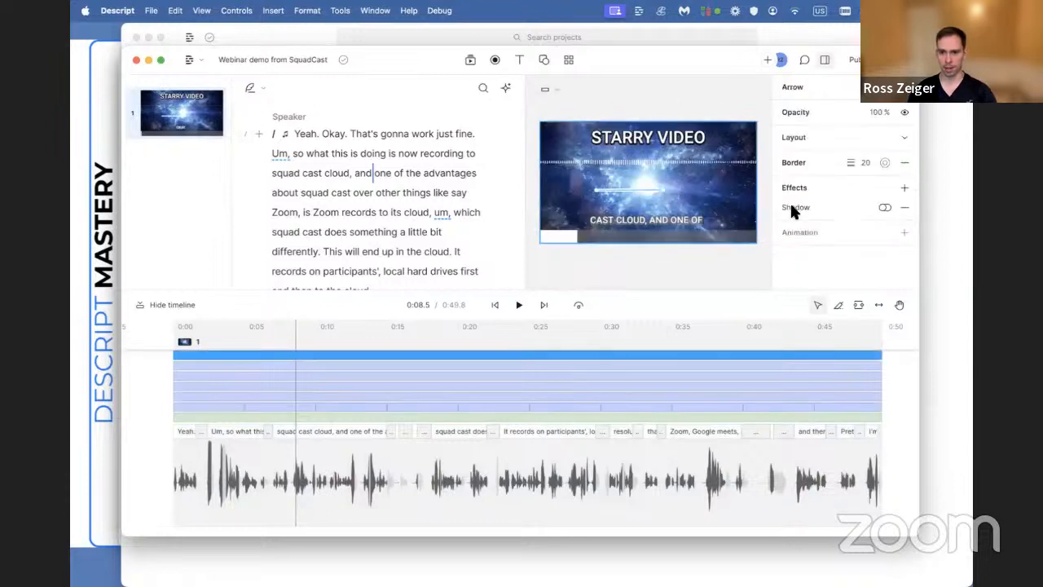
pyautogui.click(884, 163)
pyautogui.moveTo(885, 222); pyautogui.dragTo(934, 200)
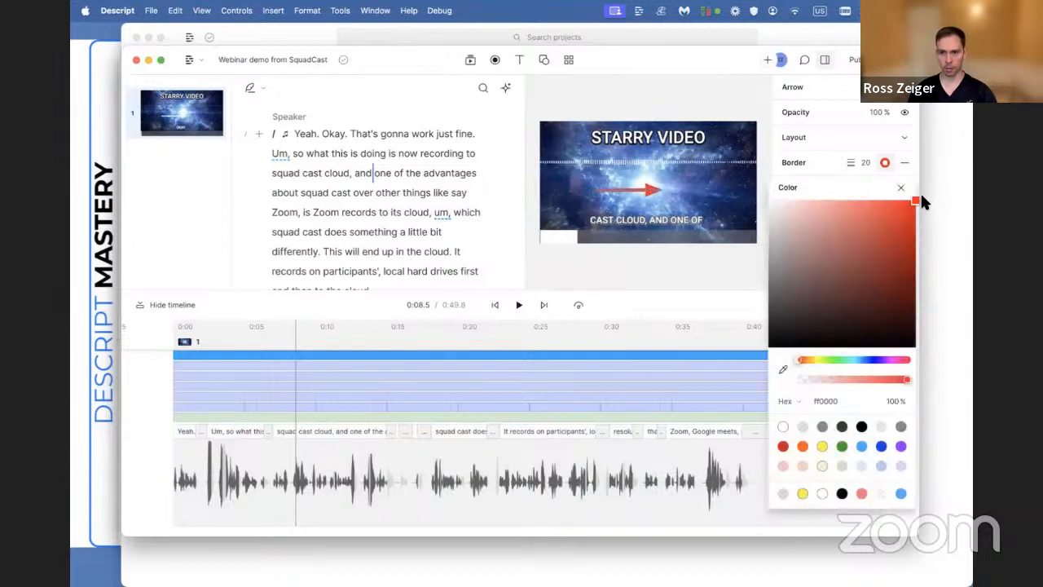
pyautogui.click(901, 188)
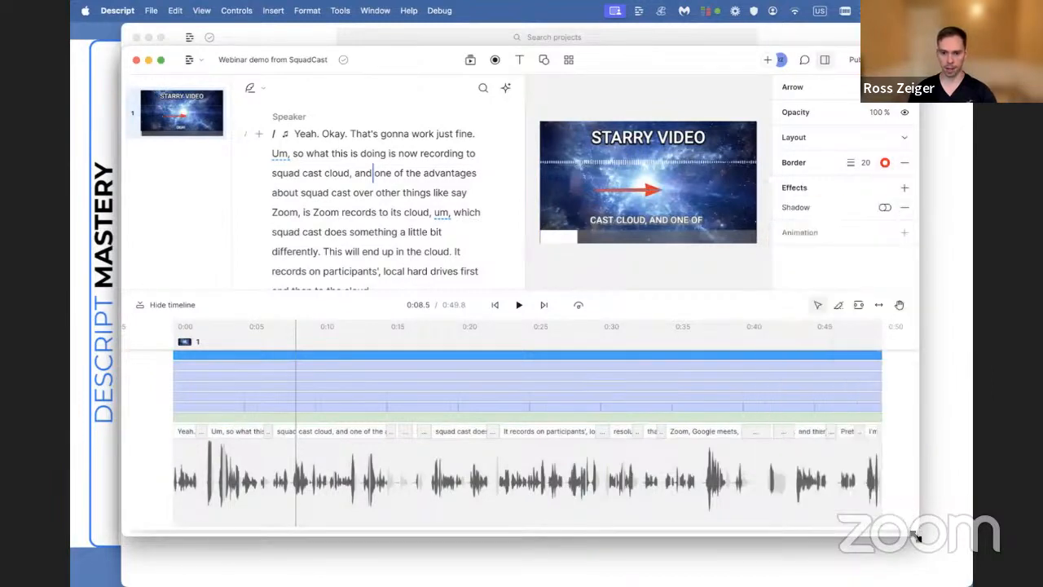
# Step: Enlarge the Descript window and reposition the arrow so it points diagonally down at the captions
pyautogui.moveTo(917, 531); pyautogui.dragTo(970, 581)
pyautogui.moveTo(680, 71); pyautogui.dragTo(681, 24)
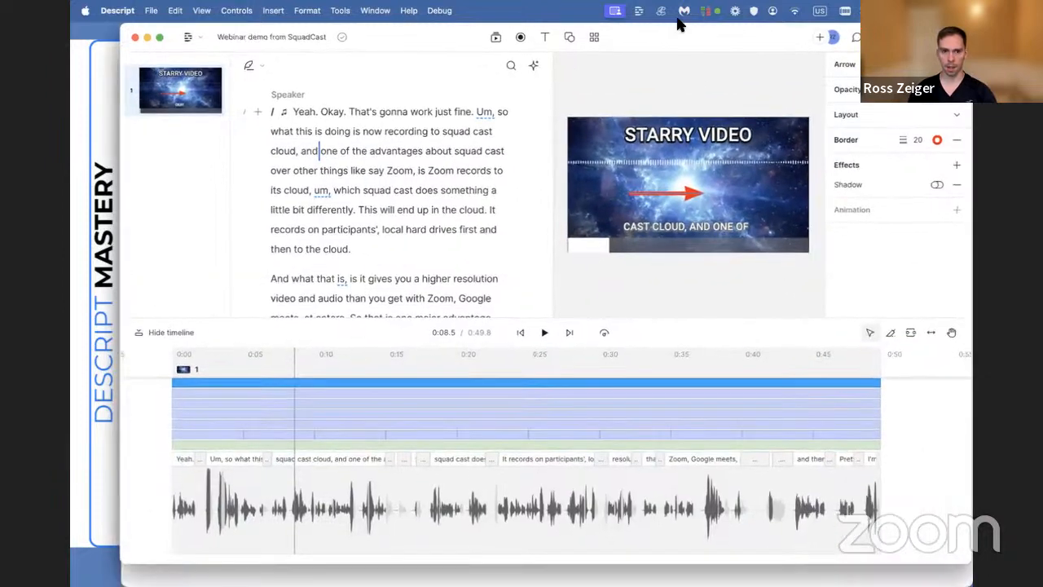
pyautogui.moveTo(710, 565); pyautogui.dragTo(710, 584)
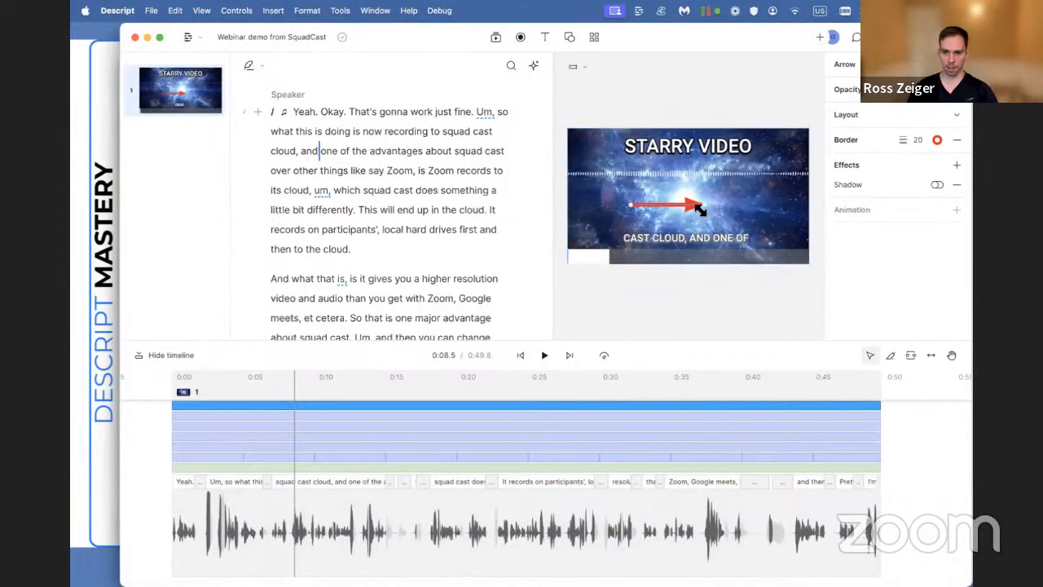
pyautogui.moveTo(702, 205); pyautogui.dragTo(598, 191)
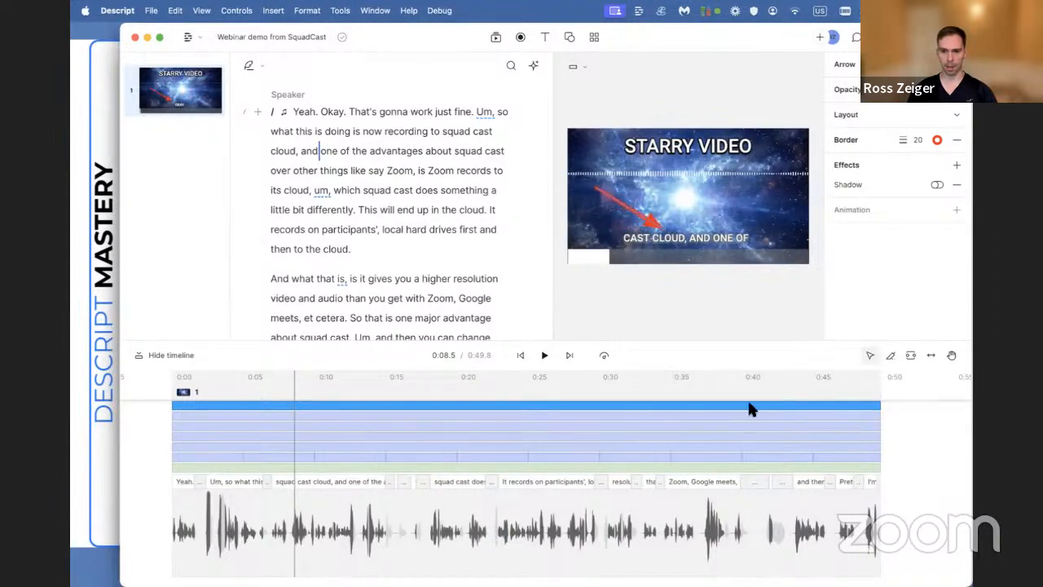
# Step: Play the video from the beginning to check how the arrow appears over the scene
pyautogui.click(521, 356)
pyautogui.click(541, 357)
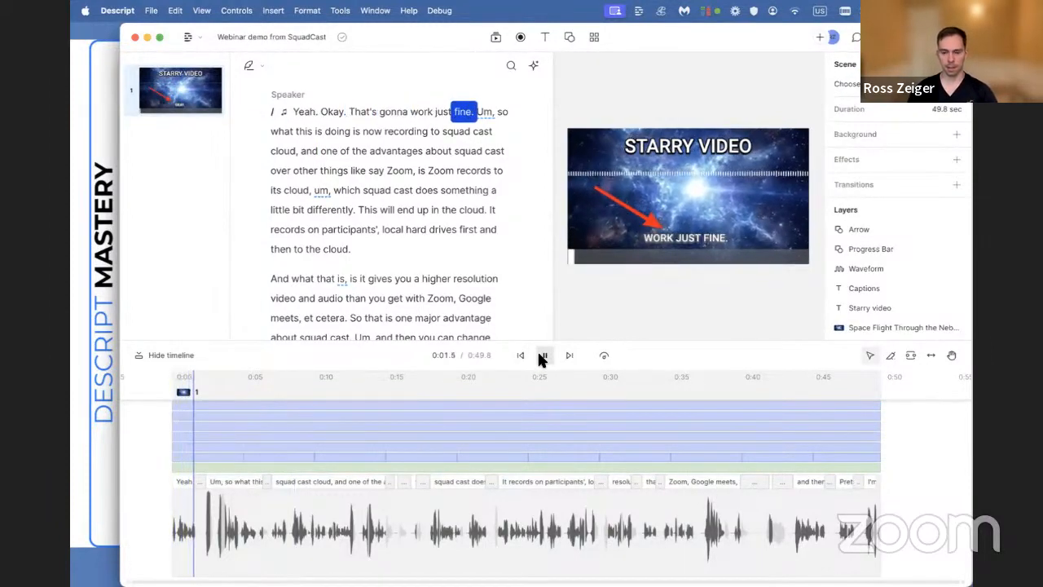
pyautogui.click(543, 355)
pyautogui.click(628, 214)
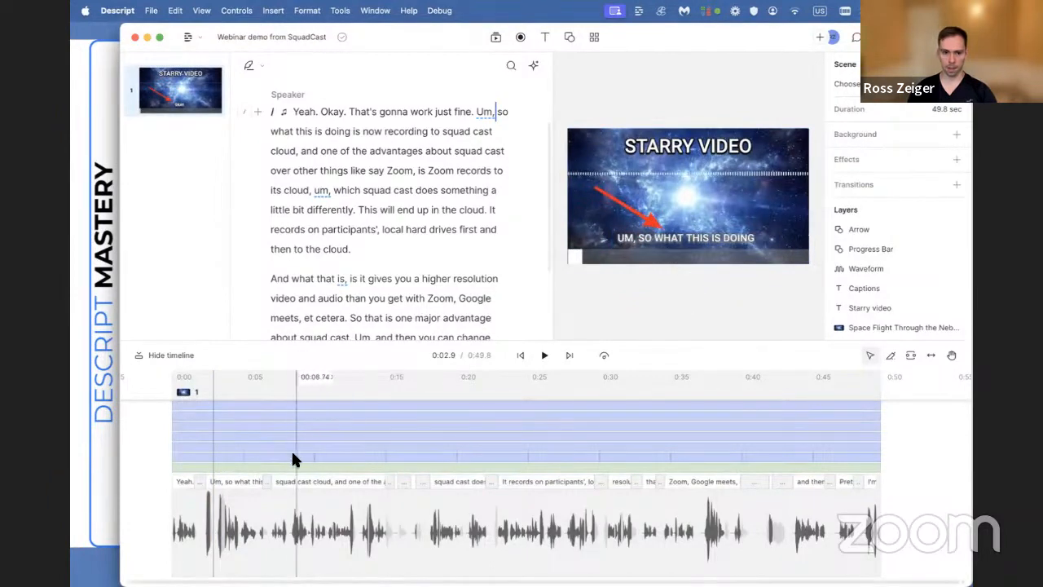
# Step: Enlarge the timeline and move the arrow's tip up to the bright center of the video frame
pyautogui.moveTo(348, 339); pyautogui.dragTo(366, 361)
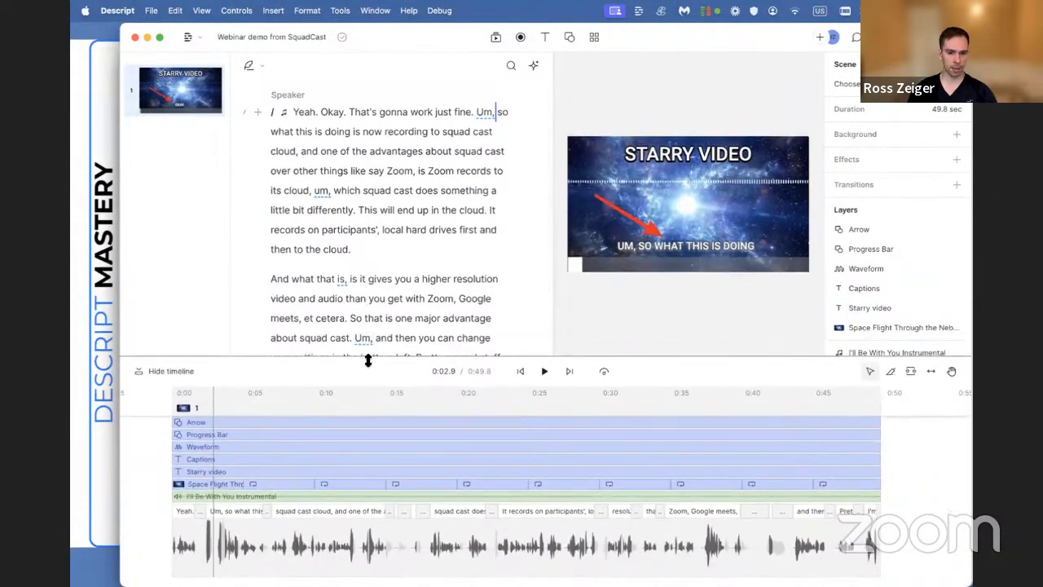
pyautogui.moveTo(368, 361); pyautogui.dragTo(378, 243)
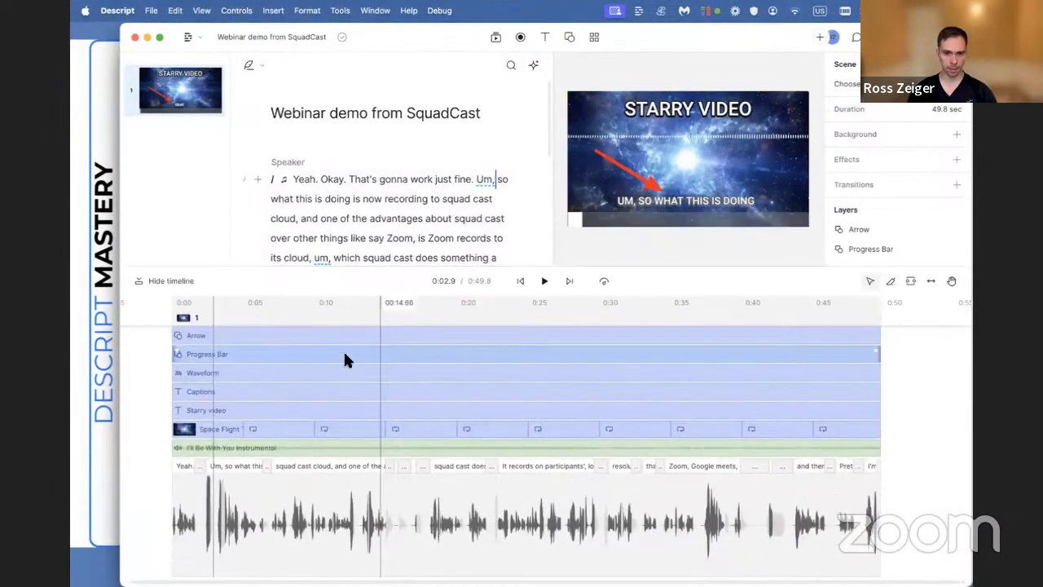
pyautogui.click(204, 339)
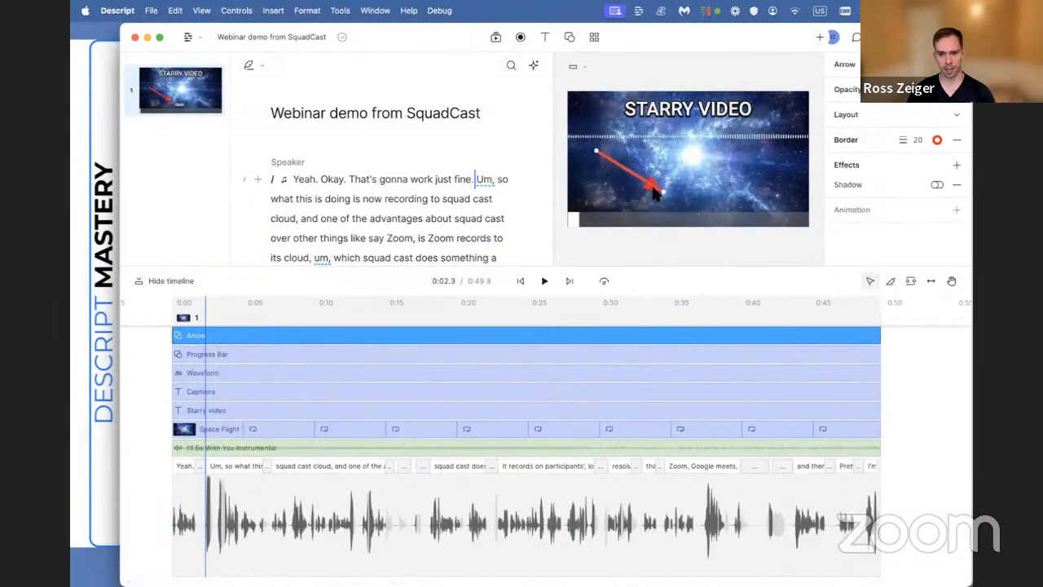
pyautogui.moveTo(664, 193); pyautogui.dragTo(680, 158)
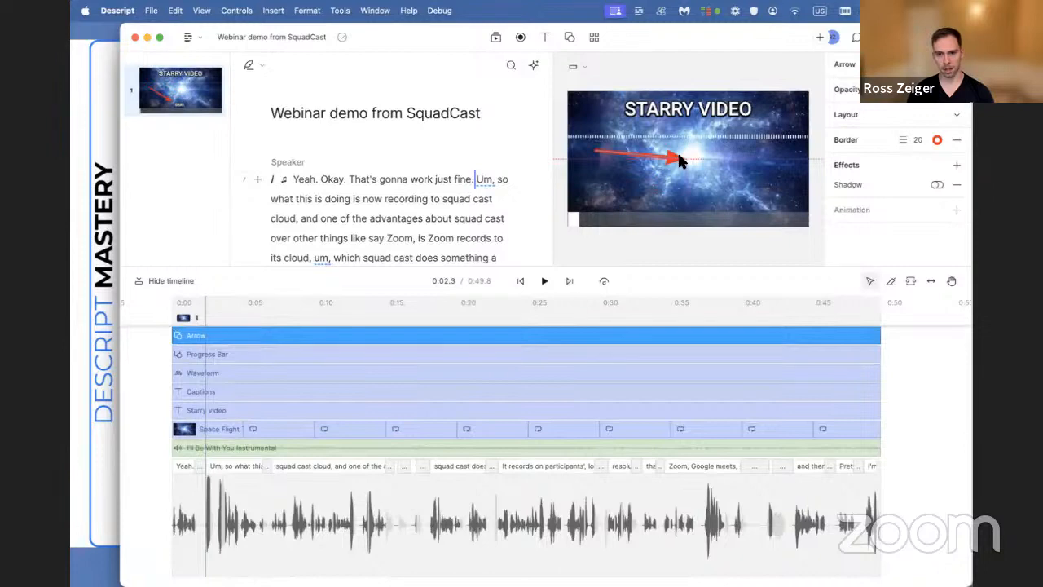
# Step: Nudge the arrow's tip toward the bright center of the frame and set its start point's X position to 200
pyautogui.moveTo(669, 156); pyautogui.dragTo(666, 153)
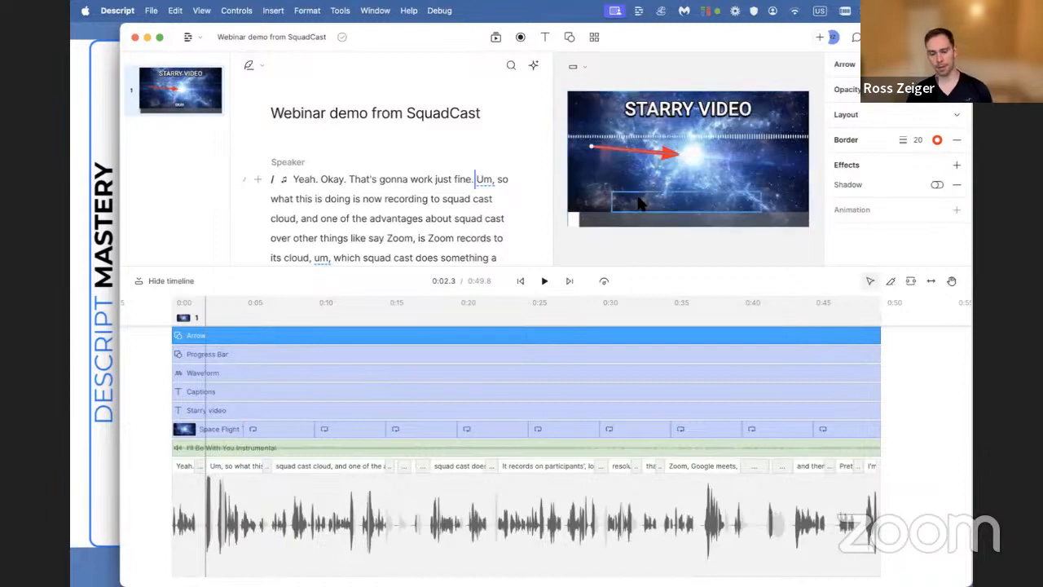
pyautogui.click(844, 115)
pyautogui.moveTo(840, 135); pyautogui.dragTo(840, 137)
pyautogui.moveTo(850, 139)
pyautogui.mouseDown()
pyautogui.moveTo(883, 147)
pyautogui.moveTo(831, 143)
pyautogui.moveTo(849, 143)
pyautogui.mouseUp()
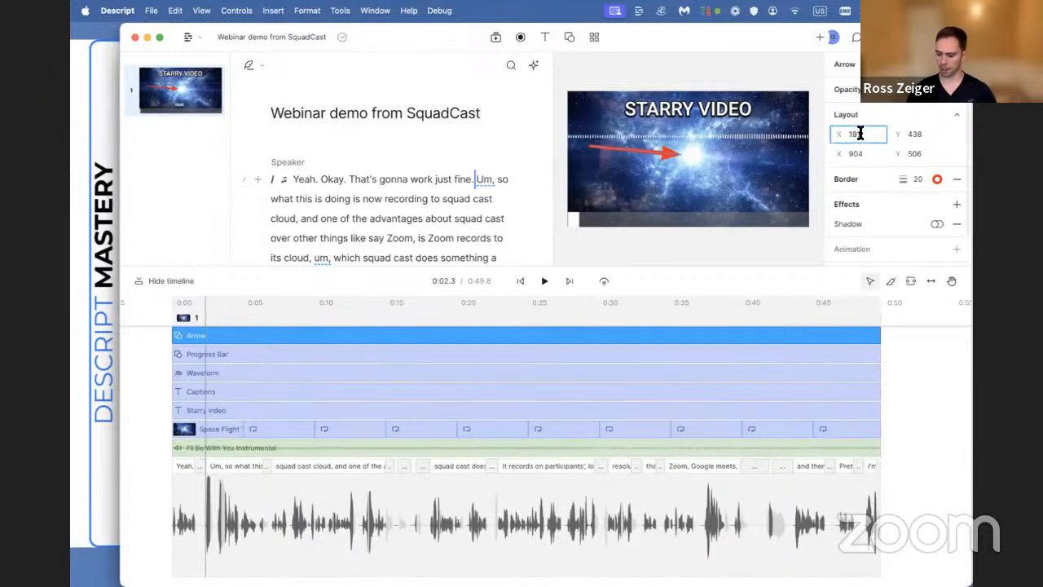
pyautogui.write('200')
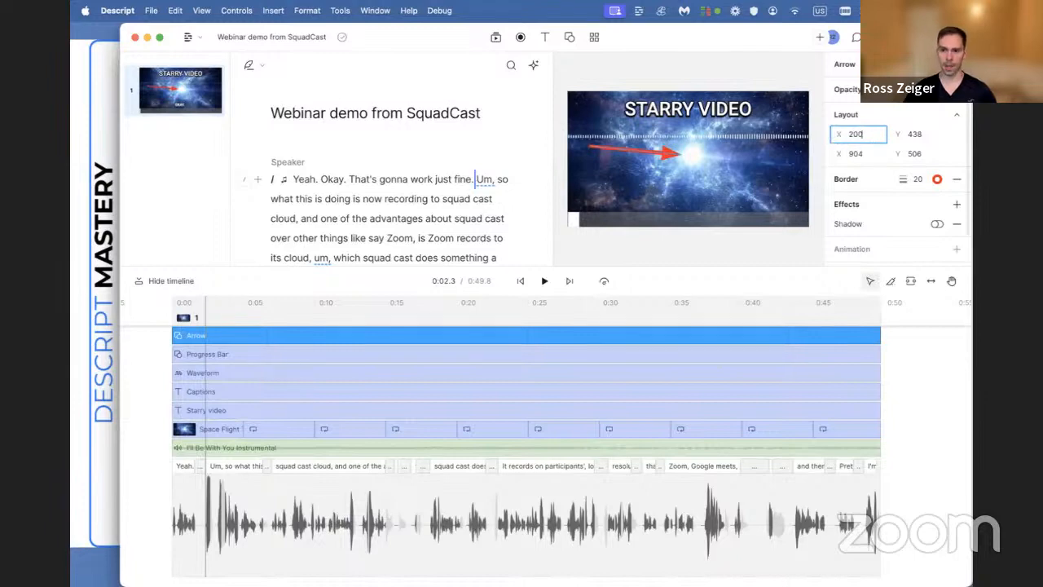
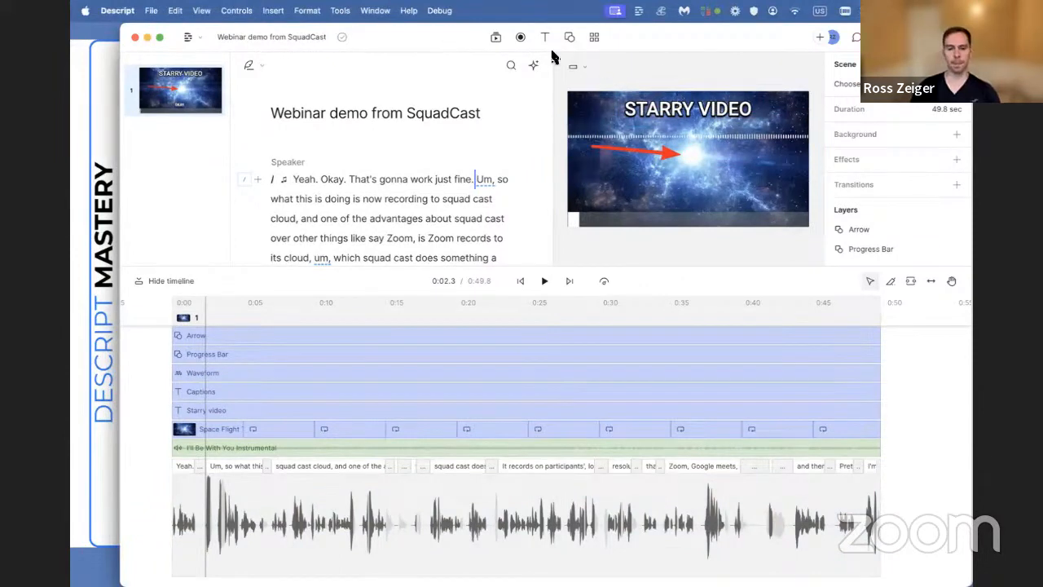
# Step: Start filler word removal for the whole script and review which filler words are included in the search
pyautogui.scroll(-10, 454, 227)
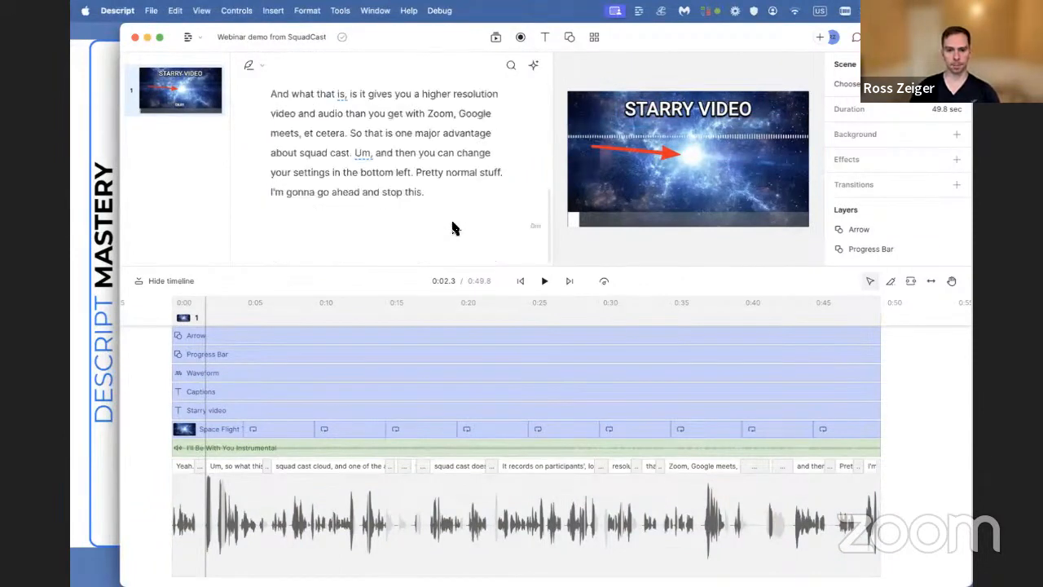
pyautogui.click(451, 199)
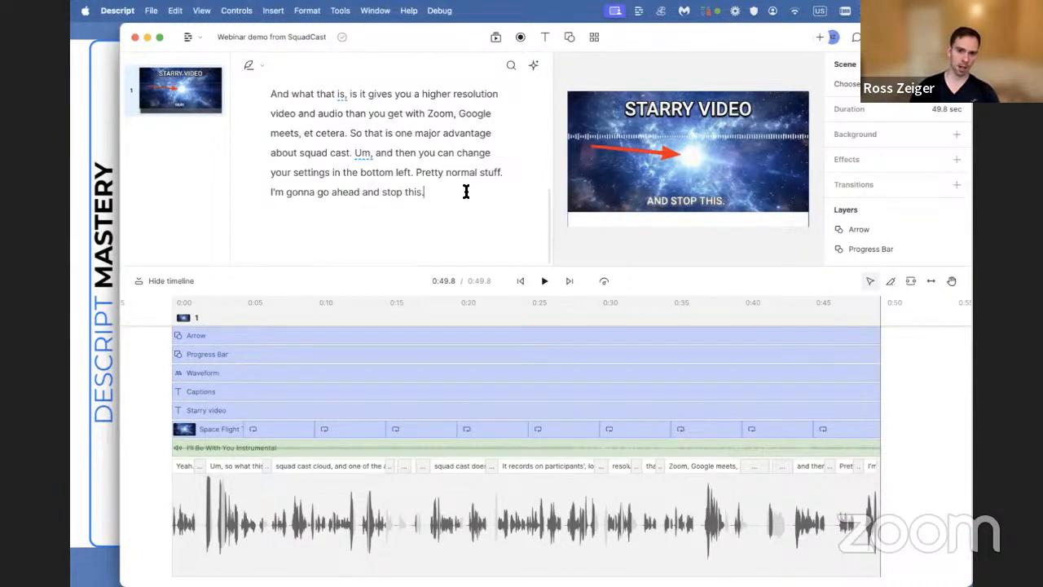
pyautogui.scroll(10, 449, 190)
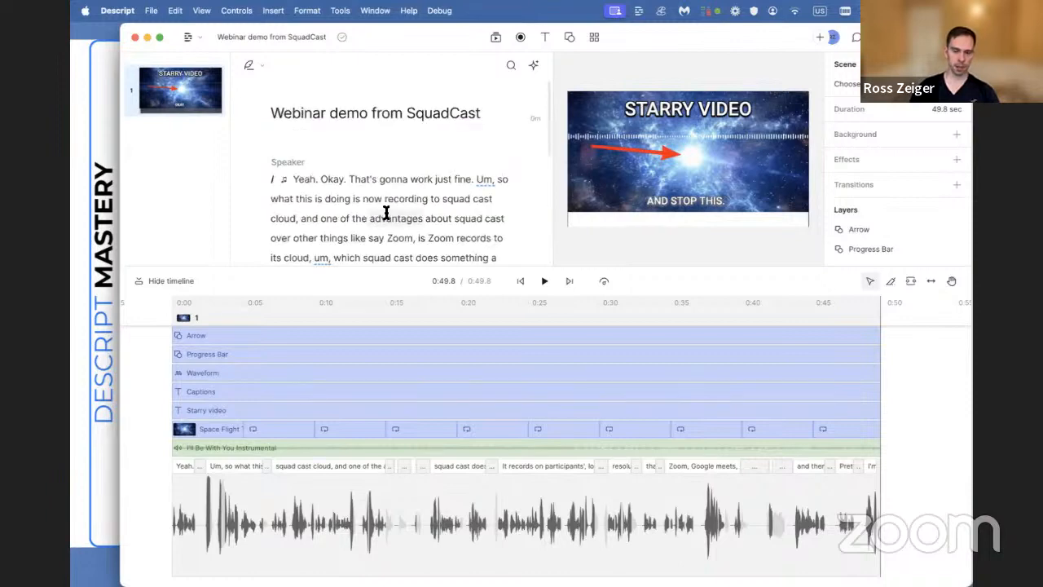
pyautogui.click(534, 70)
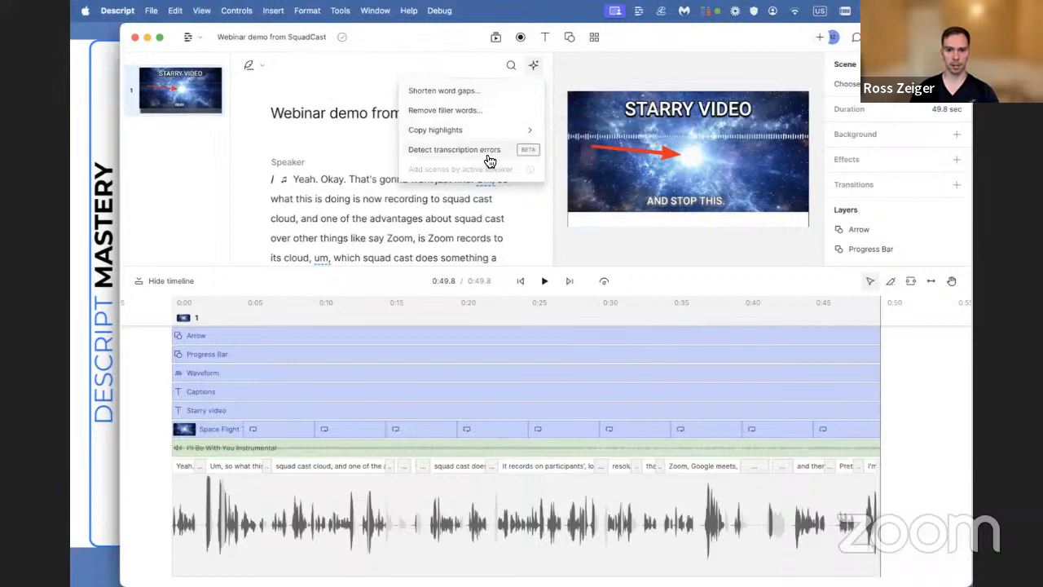
pyautogui.click(444, 110)
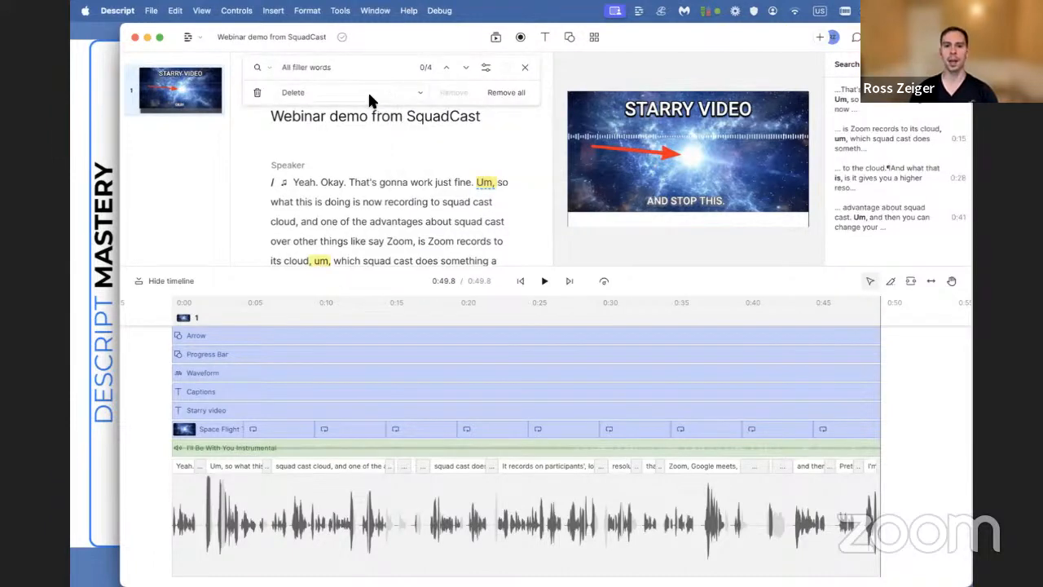
pyautogui.click(335, 65)
pyautogui.click(385, 72)
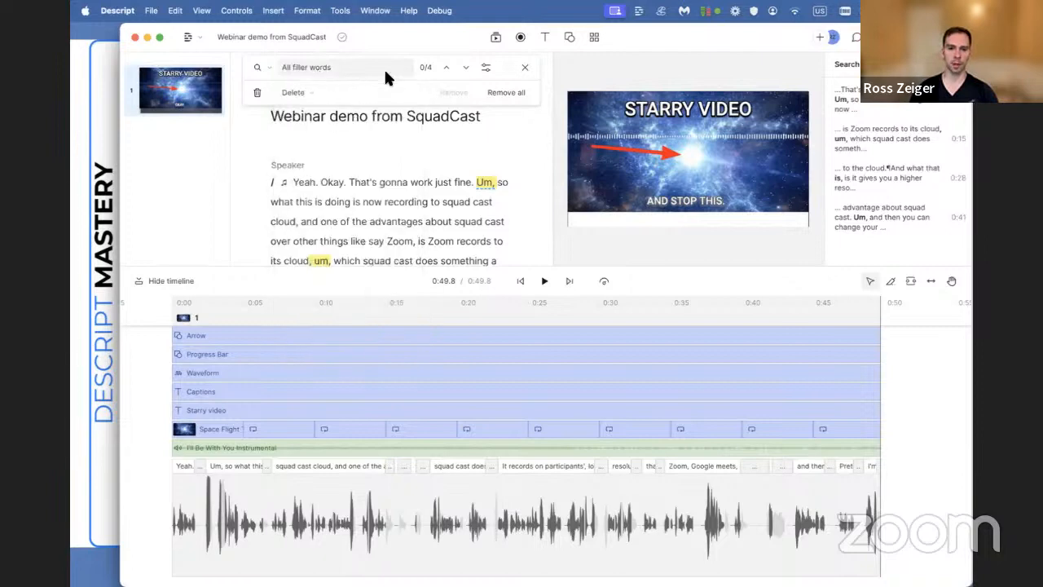
pyautogui.click(341, 68)
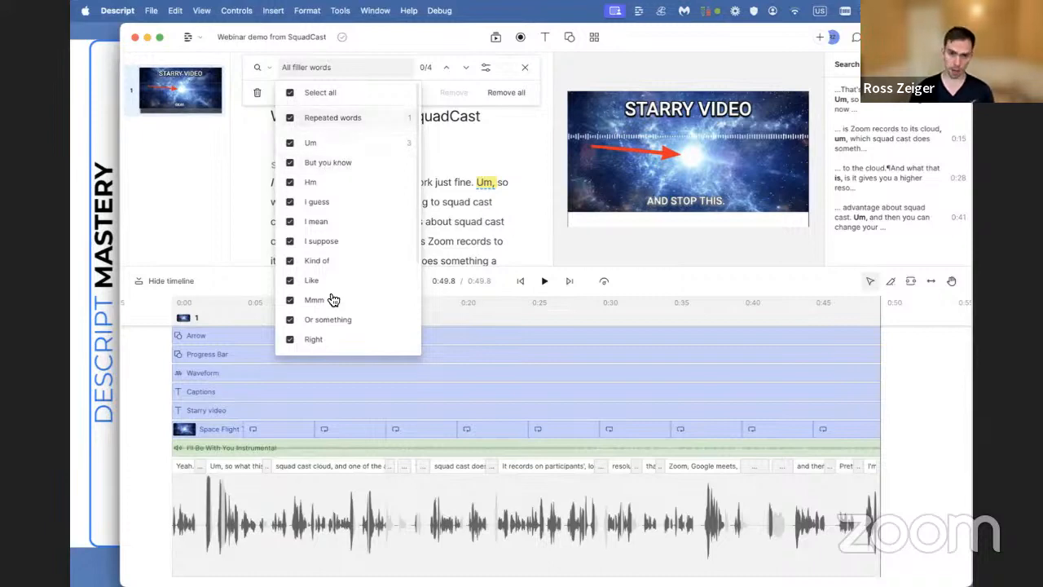
pyautogui.scroll(-1, 333, 300)
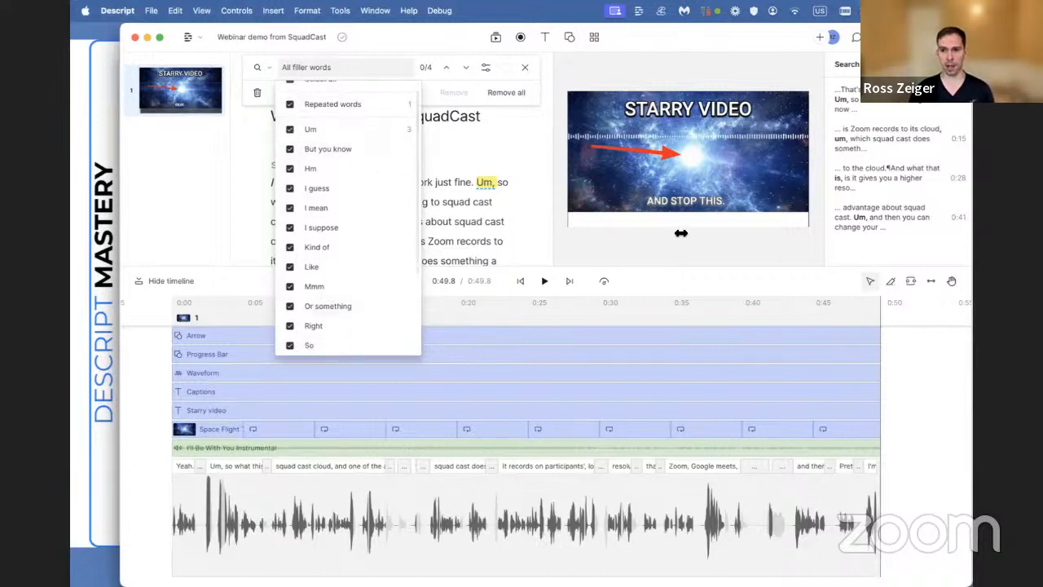
# Step: Listen to the first "Um," found near the script's opening and delete it
pyautogui.click(883, 137)
pyautogui.click(880, 106)
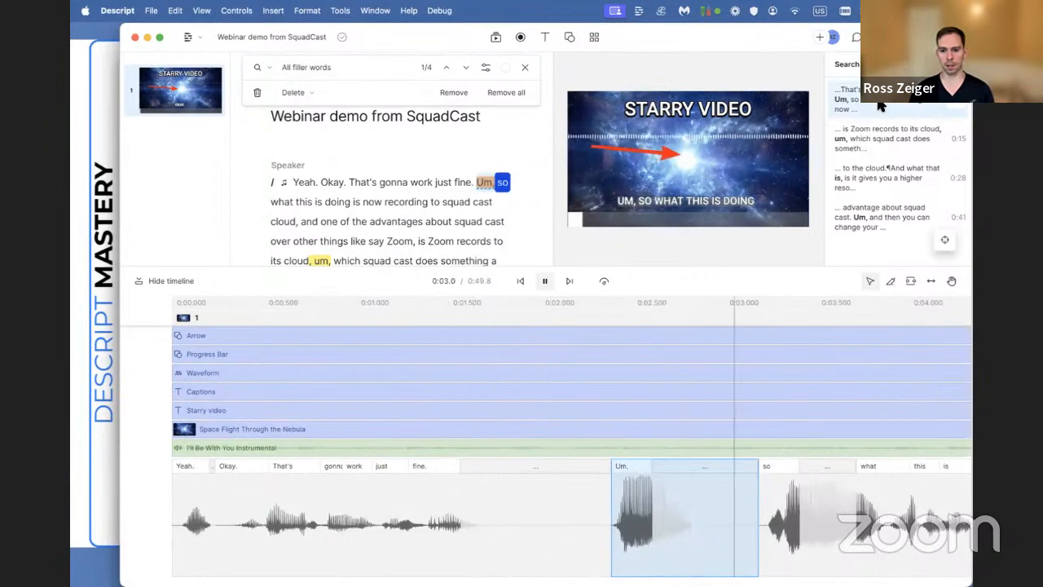
pyautogui.press('space')
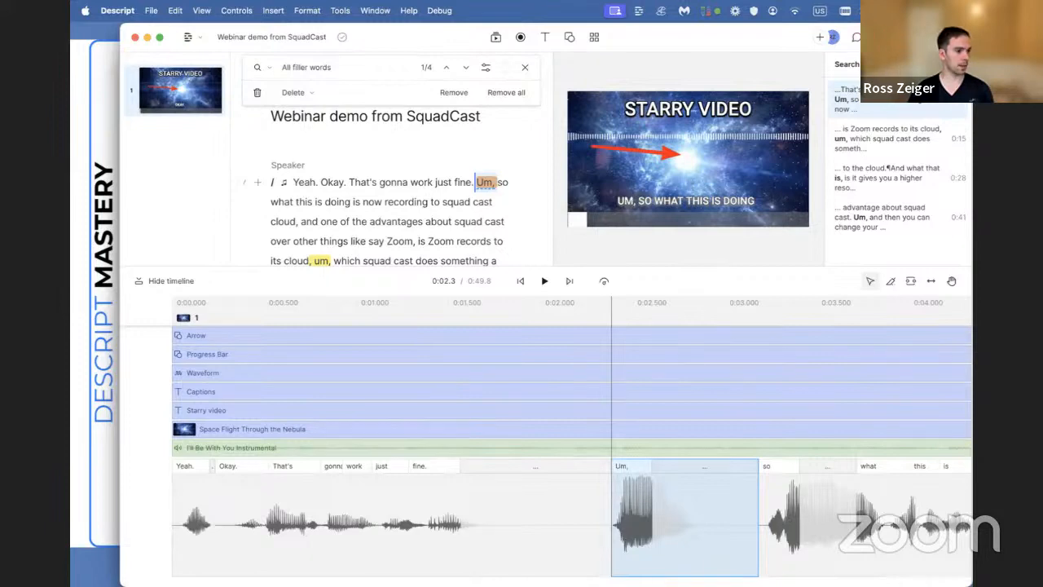
pyautogui.click(450, 93)
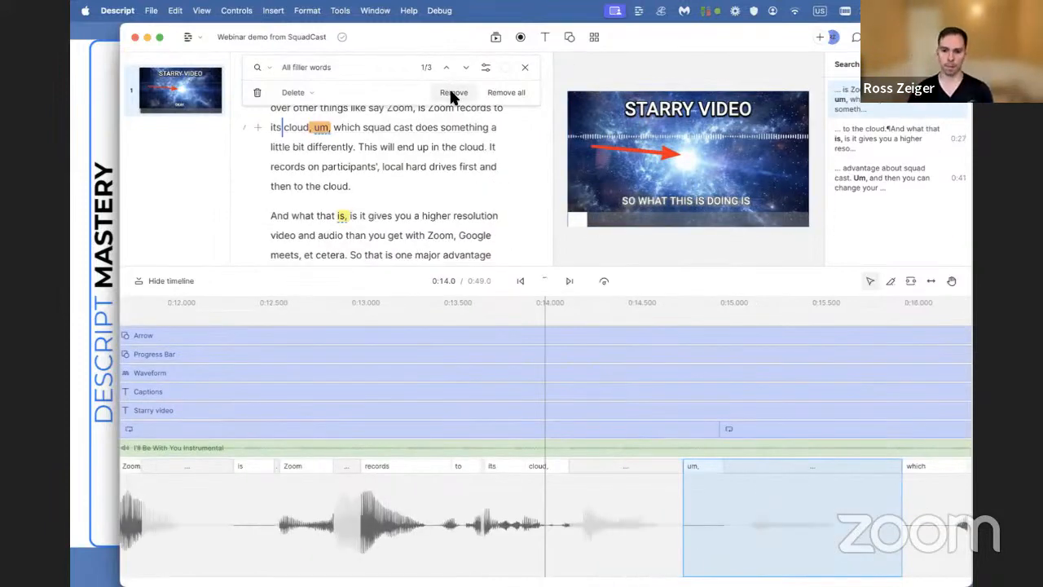
# Step: Listen to the "um," after "cloud" and the repeated "is," in the second paragraph, and mark the repeated "is," as ignored
pyautogui.press('space')
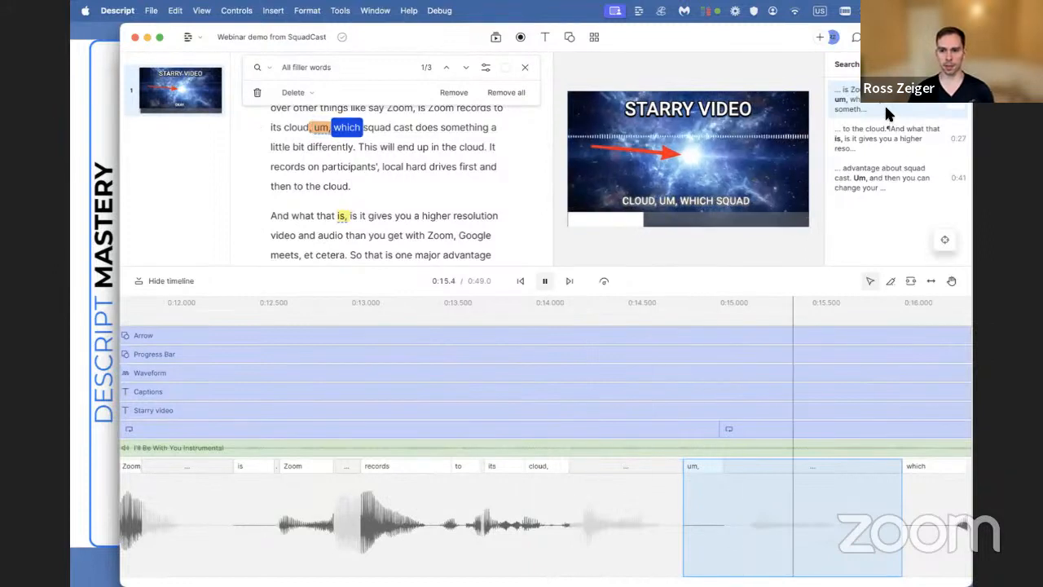
pyautogui.press('space')
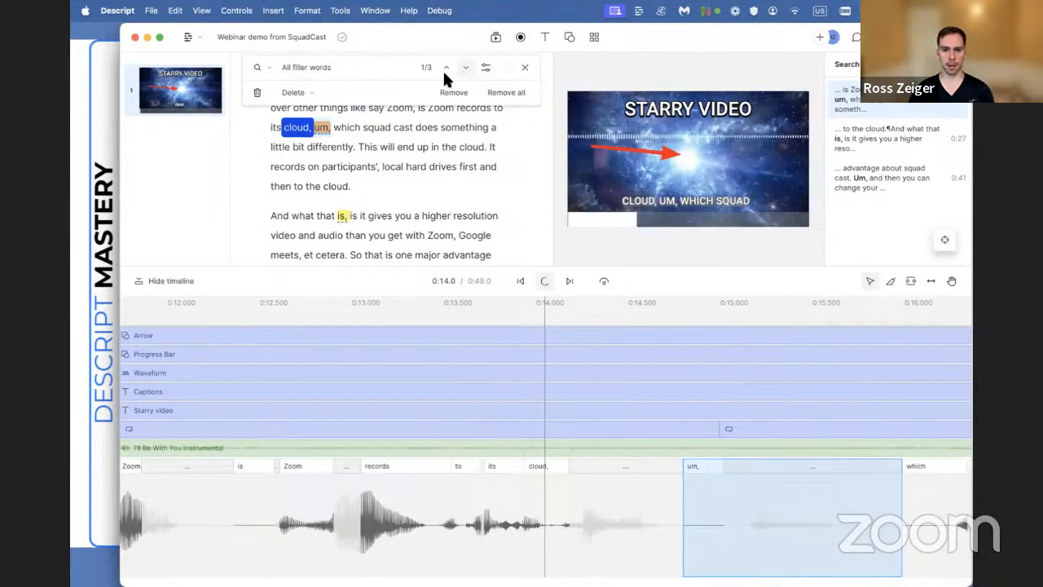
pyautogui.click(894, 135)
pyautogui.press('space')
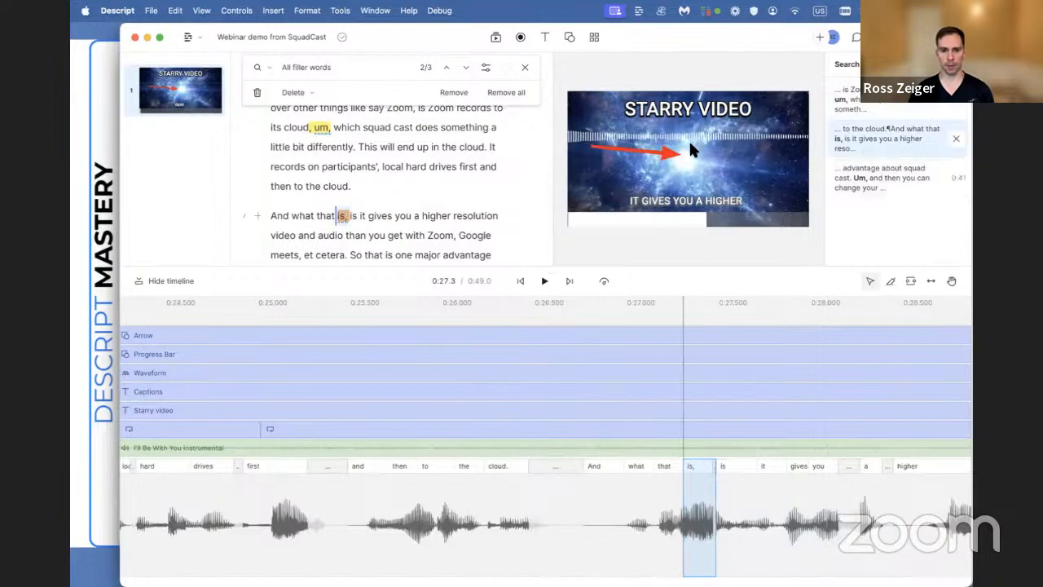
pyautogui.click(312, 95)
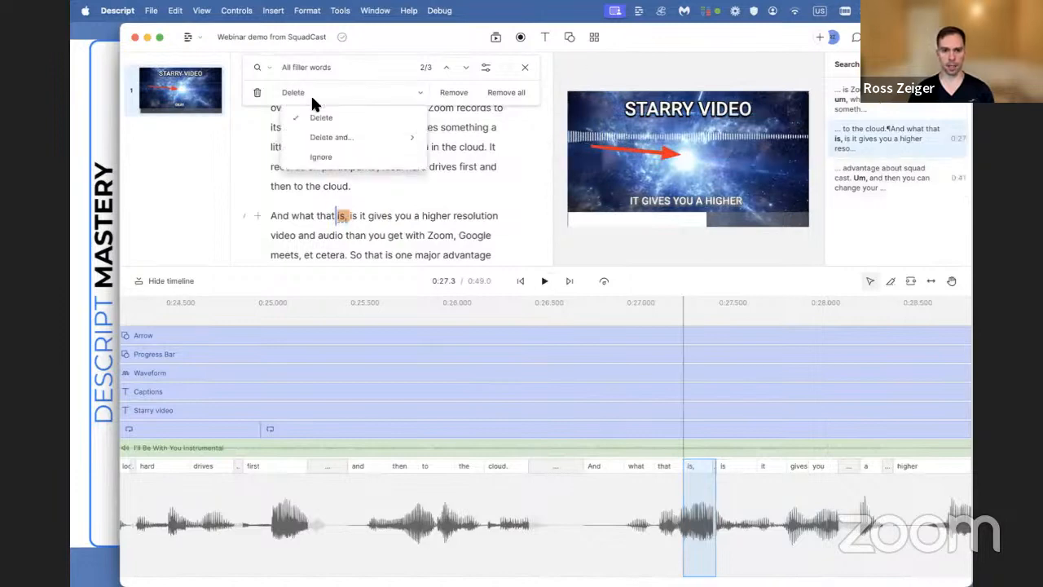
pyautogui.click(332, 155)
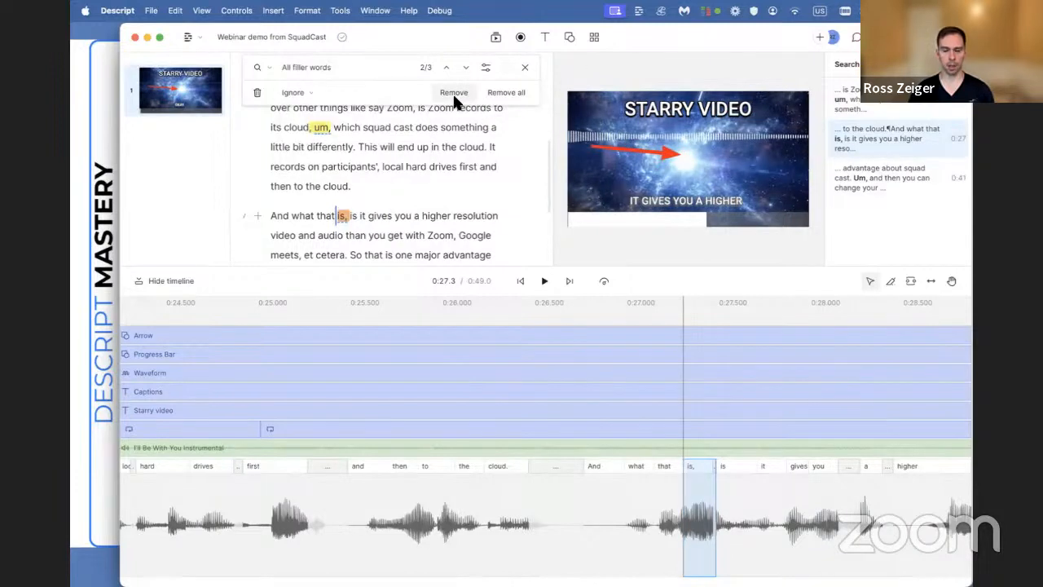
pyautogui.click(454, 93)
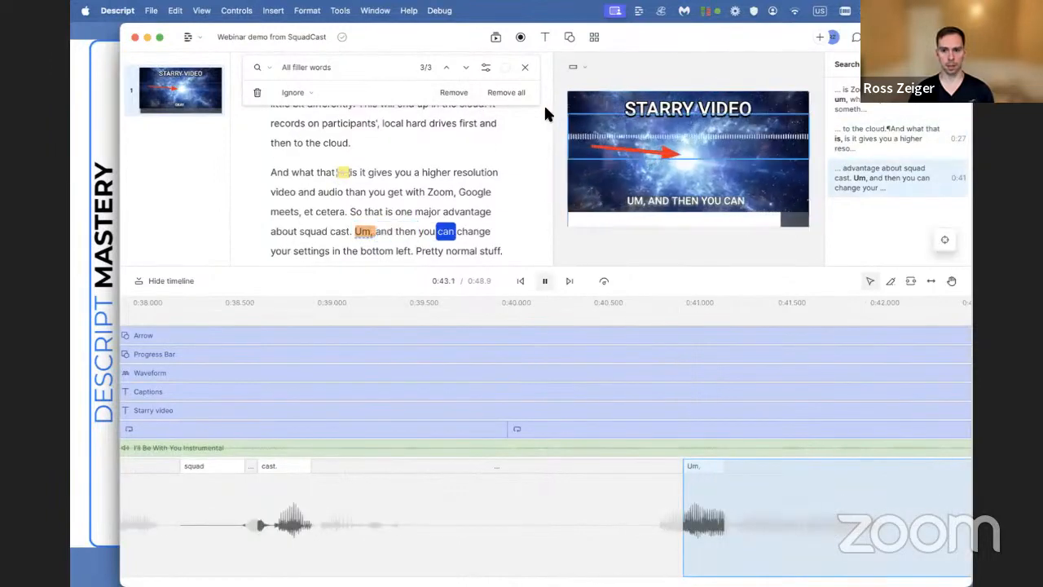
# Step: Set the filler word action back to Delete and apply it to all remaining matches
pyautogui.press('space')
pyautogui.click(295, 94)
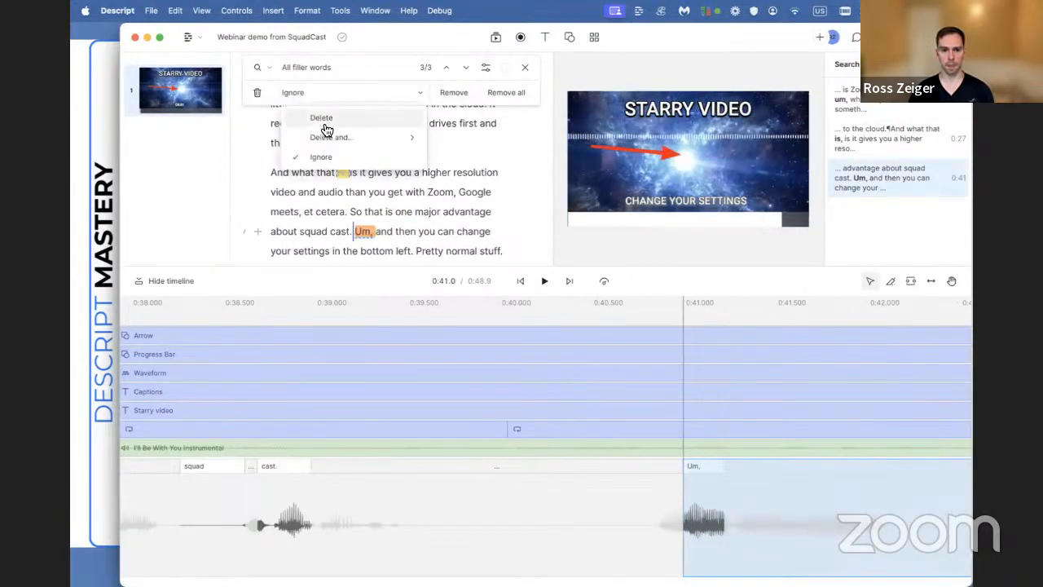
pyautogui.click(322, 119)
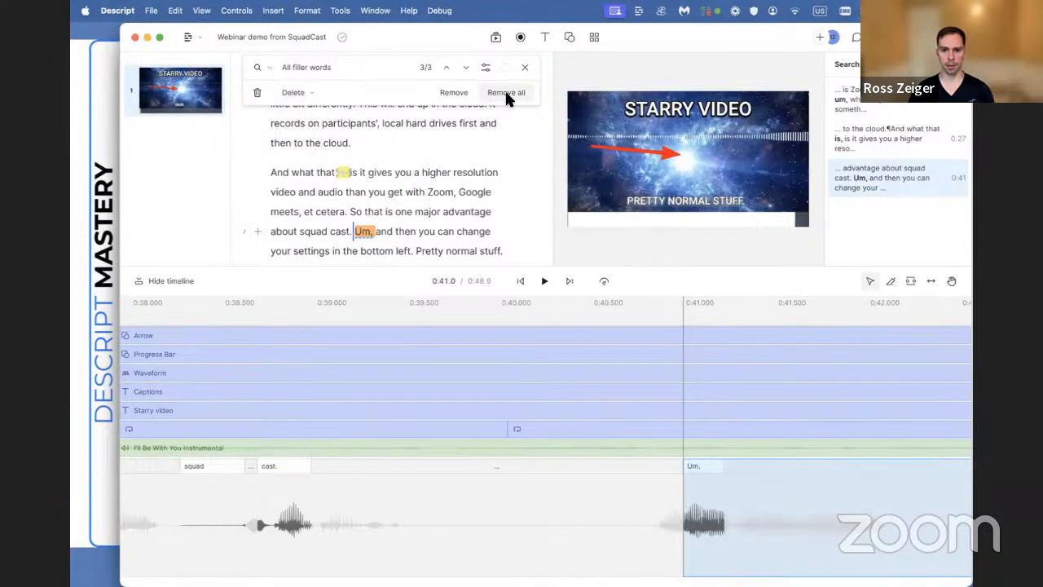
pyautogui.click(505, 92)
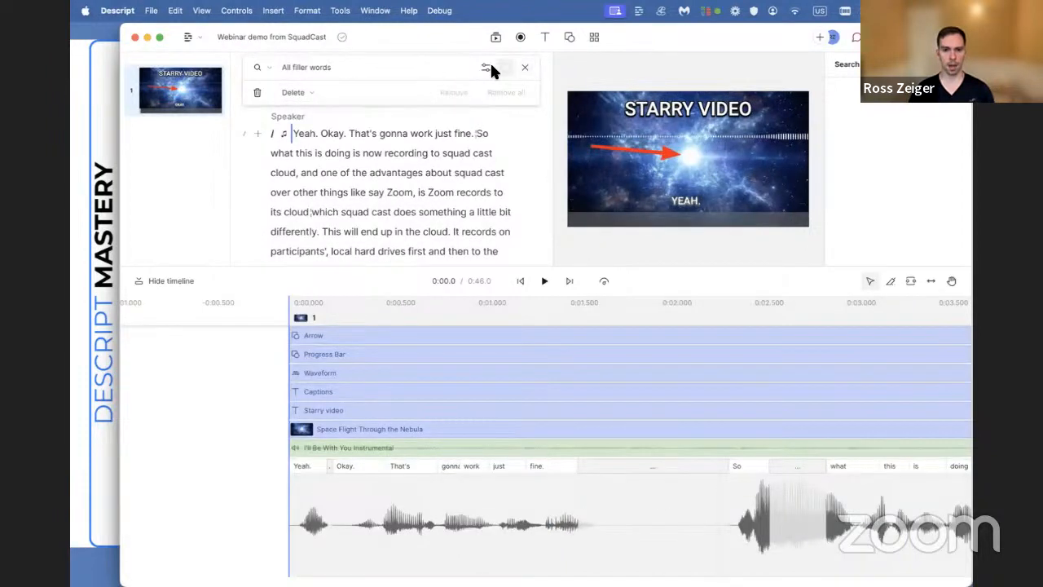
# Step: Switch from the filler word search to a plain Find and search the script for "z"
pyautogui.click(326, 69)
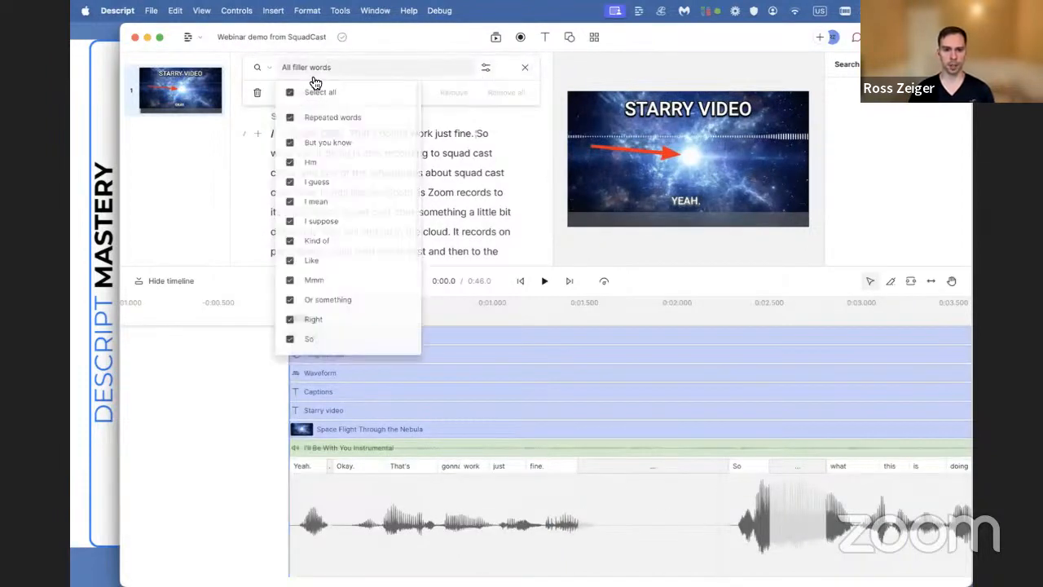
pyautogui.click(263, 64)
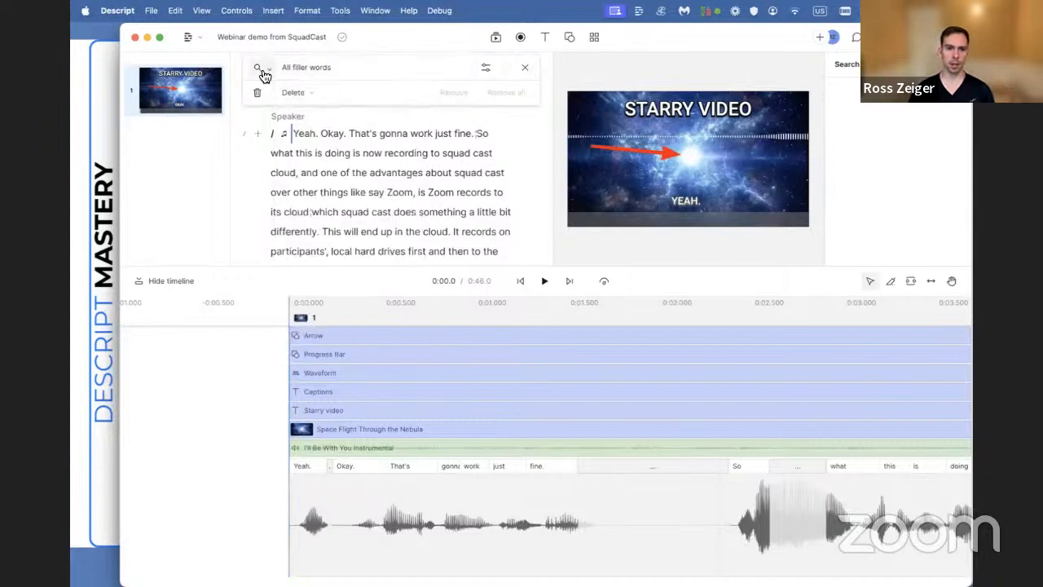
pyautogui.click(264, 74)
pyautogui.click(294, 94)
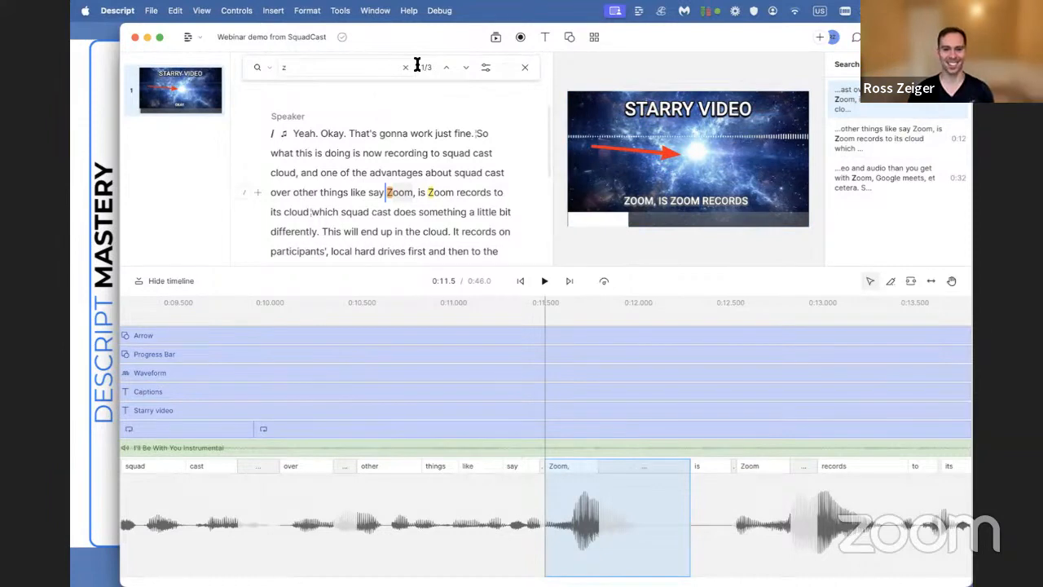
# Step: Examine the script search's matching options and the follow-up actions offered under "Find and..."
pyautogui.click(484, 71)
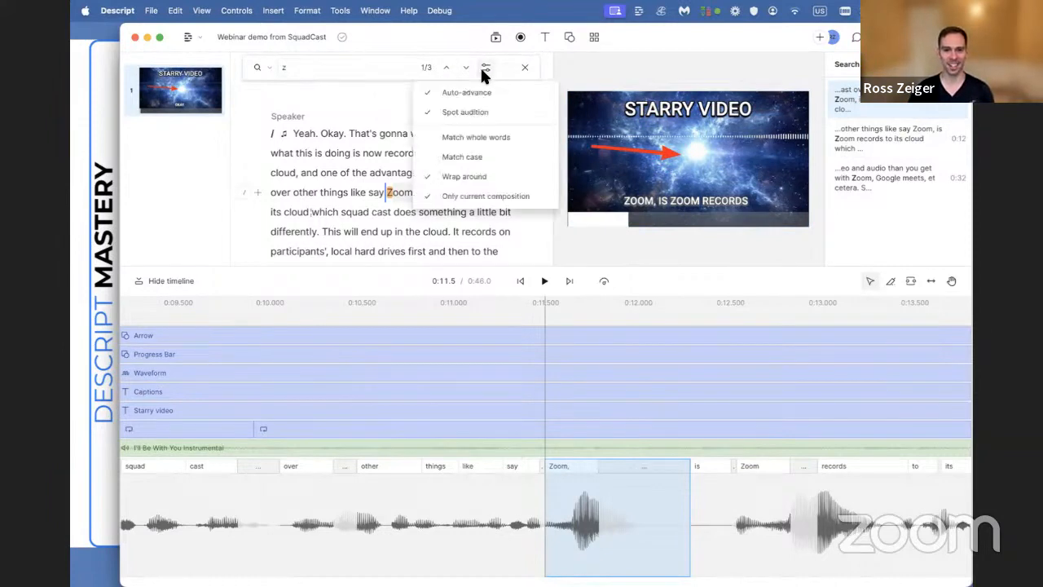
pyautogui.click(483, 71)
pyautogui.click(267, 68)
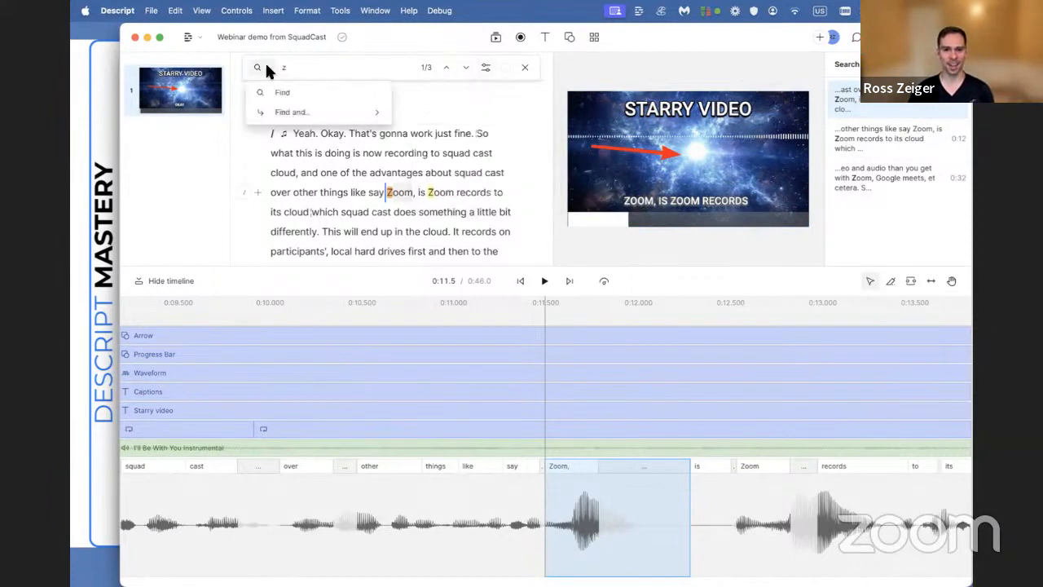
pyautogui.click(311, 72)
pyautogui.click(266, 68)
pyautogui.moveTo(297, 114)
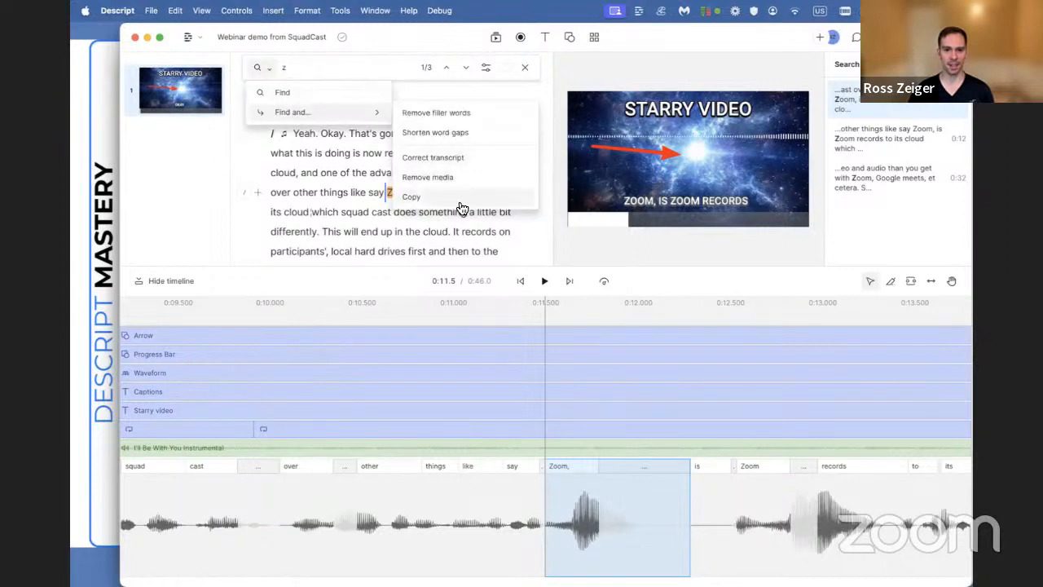
pyautogui.click(502, 64)
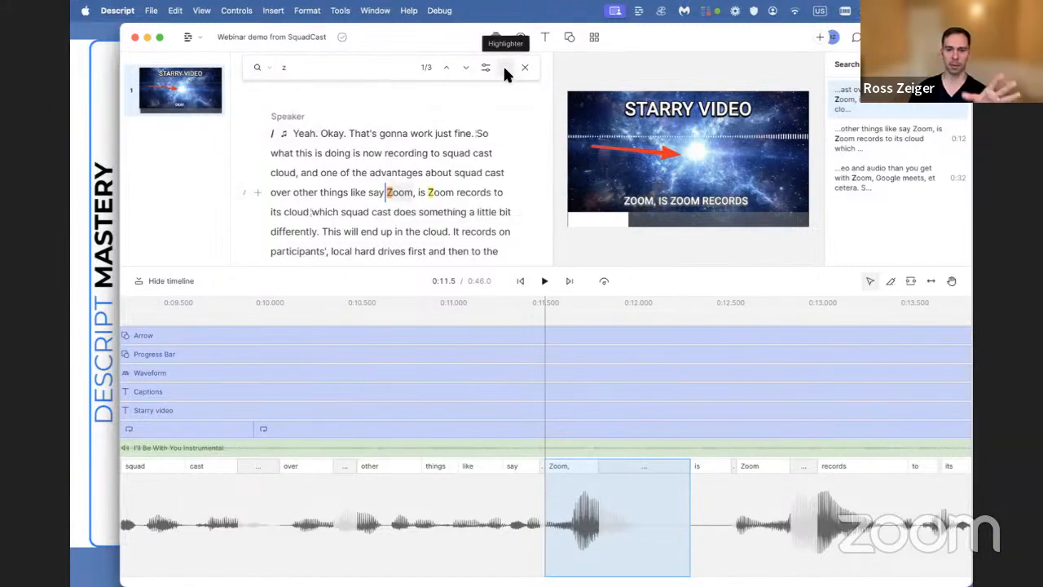
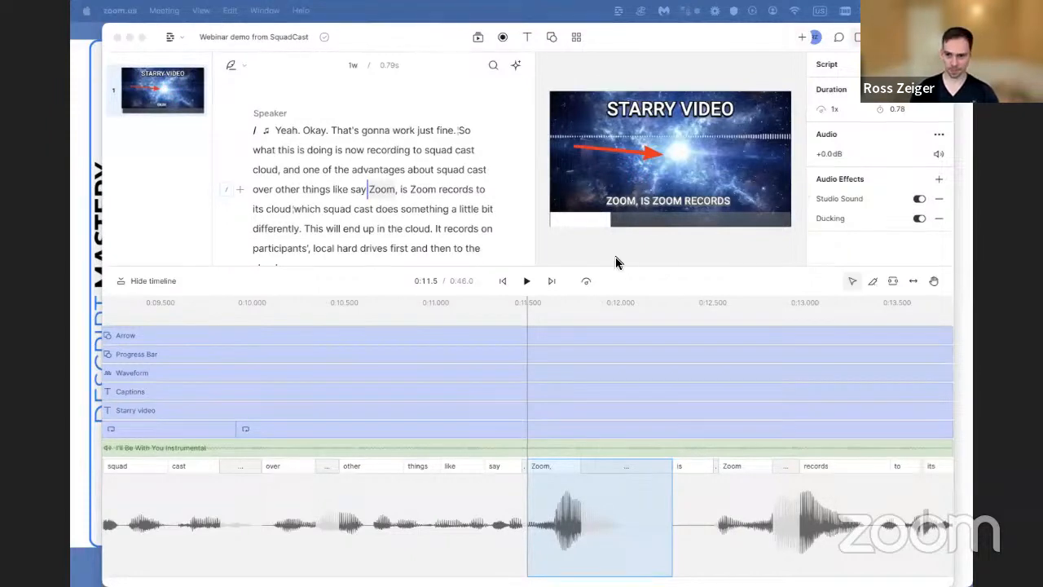
# Step: Search the script for word gaps of 1.2 seconds or more and play the match after "squad cast."
pyautogui.click(717, 290)
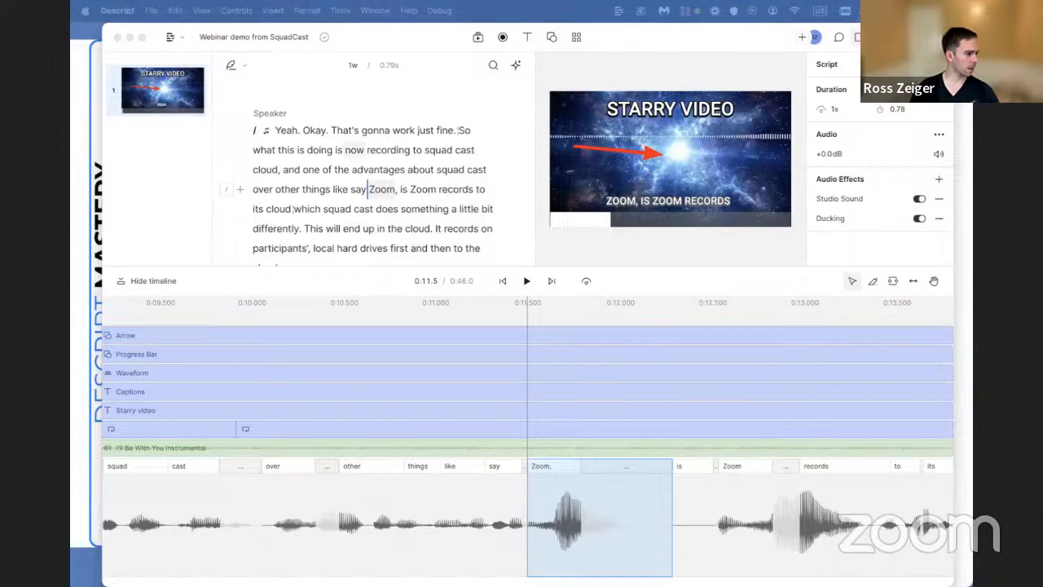
pyautogui.click(627, 265)
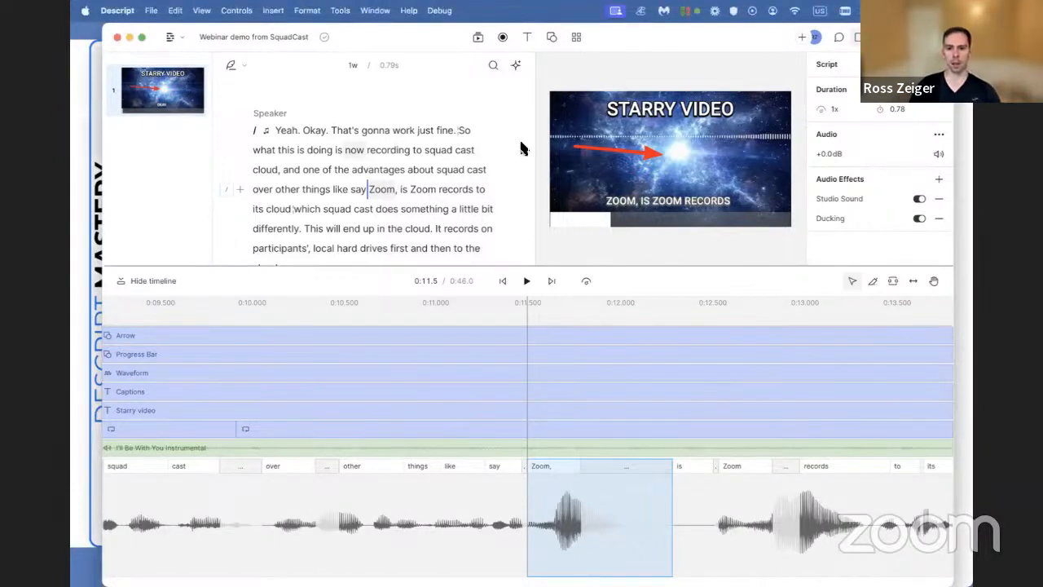
pyautogui.click(517, 65)
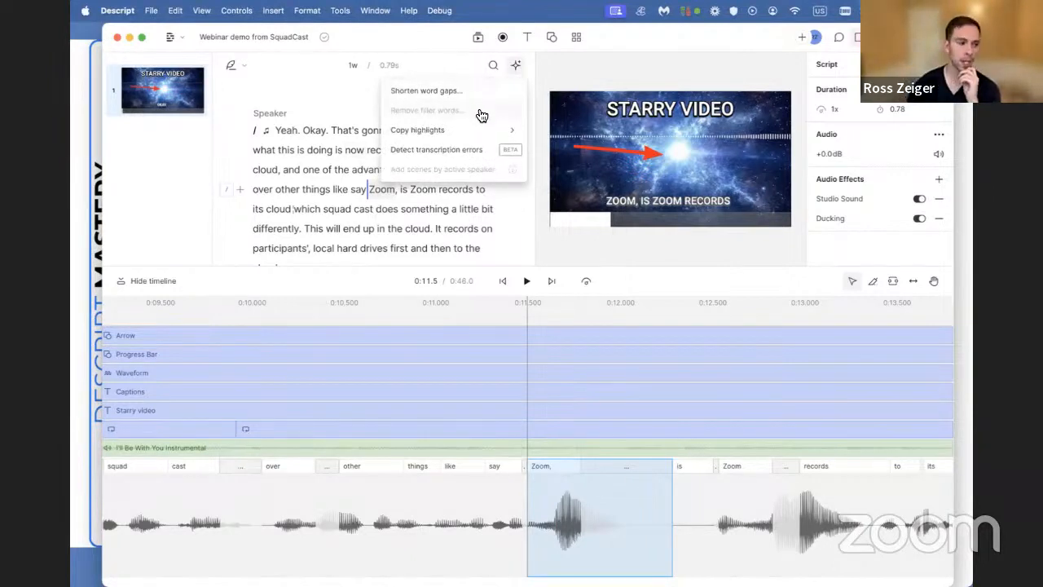
pyautogui.click(453, 89)
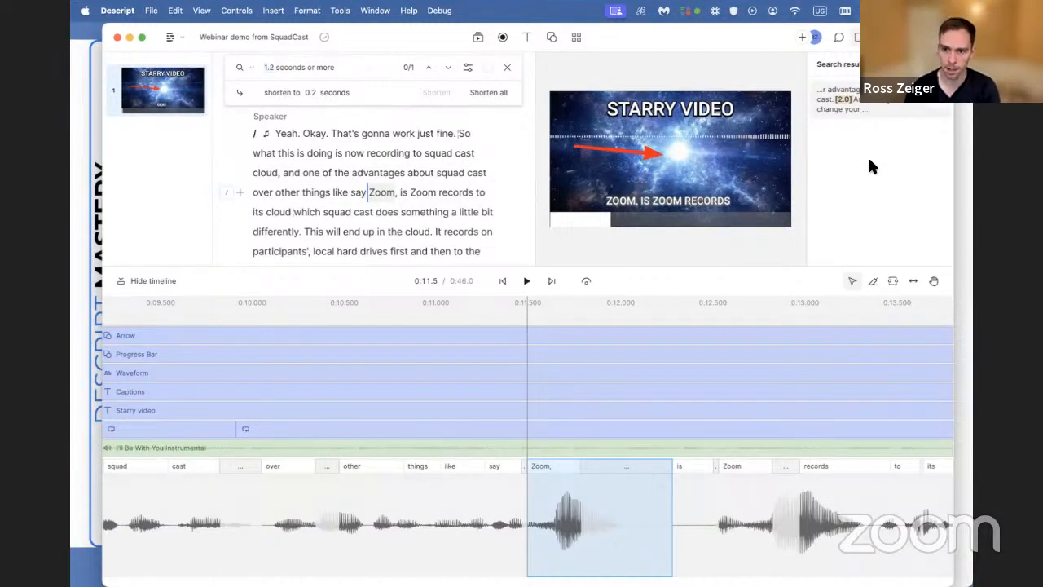
pyautogui.click(868, 102)
pyautogui.press('space')
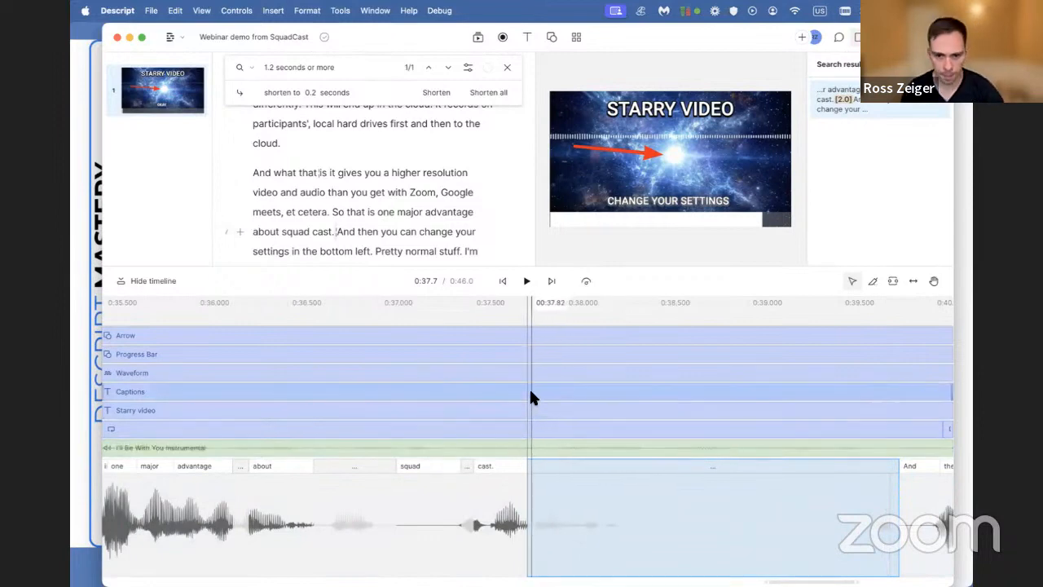
# Step: Place the playhead at the end of "cast." on the timeline and listen to the silent gap that follows
pyautogui.click(519, 386)
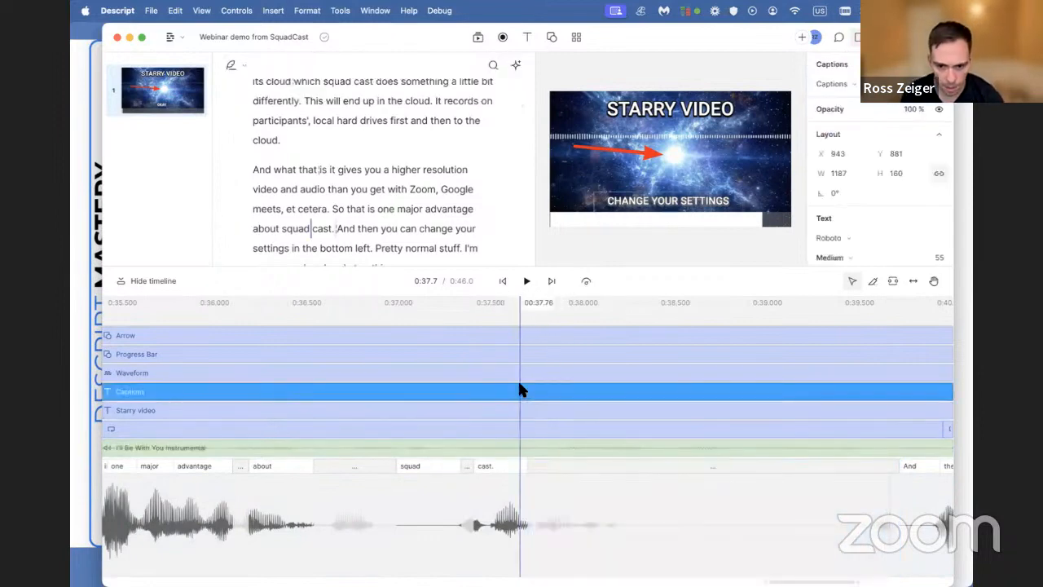
pyautogui.click(527, 314)
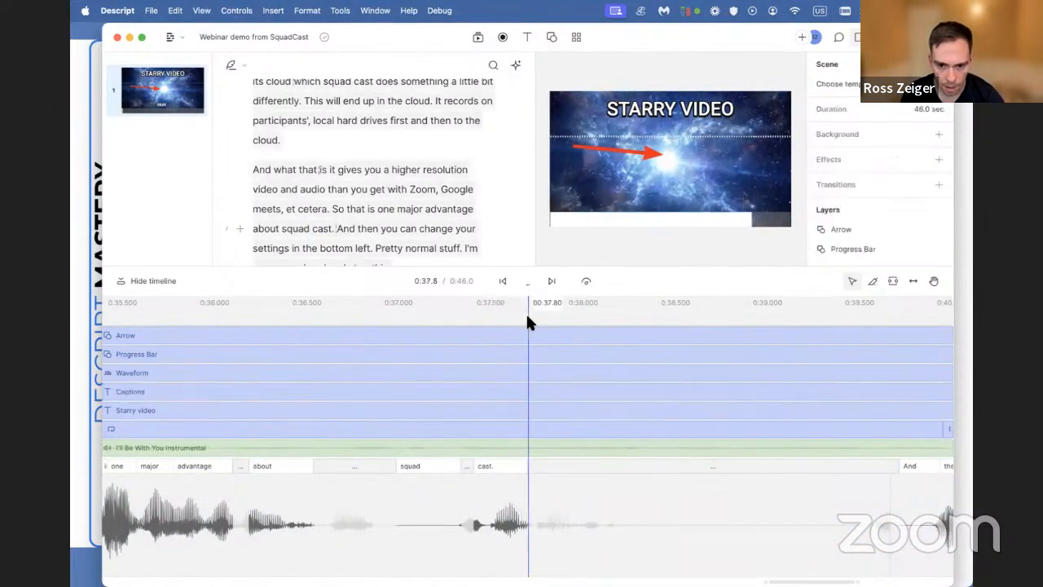
pyautogui.press('space')
pyautogui.press('space')
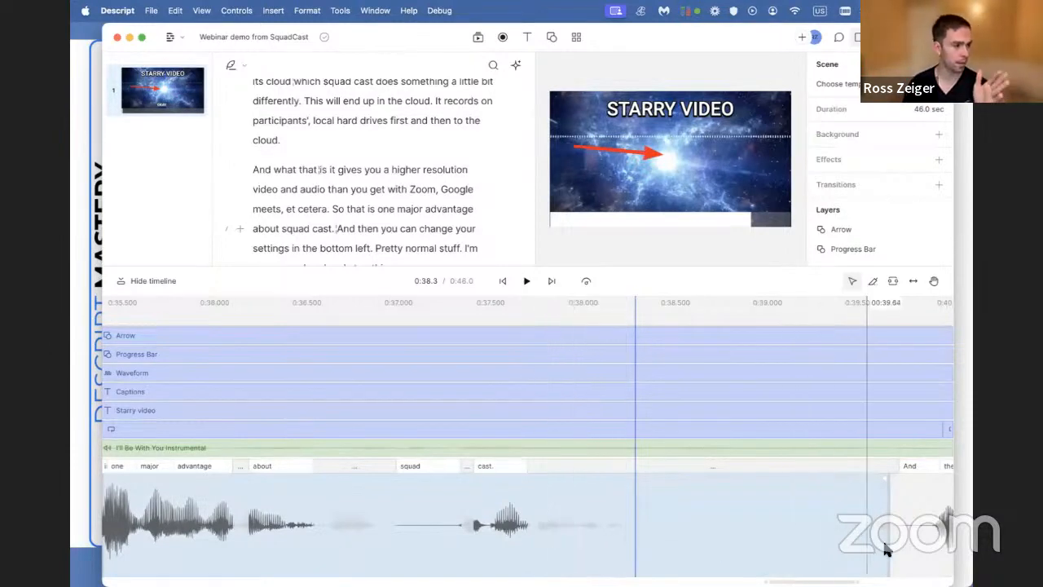
# Step: Trim the silence after "squad cast." by pulling the audio clip's end back to about 0:38.2, and play back the shortened transition
pyautogui.click(821, 515)
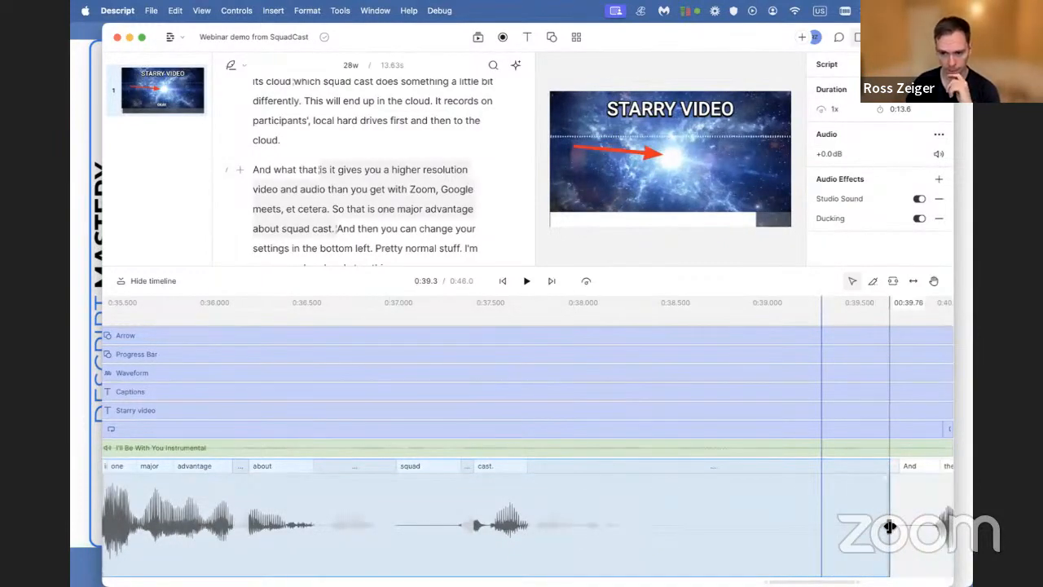
pyautogui.moveTo(889, 524); pyautogui.dragTo(624, 525)
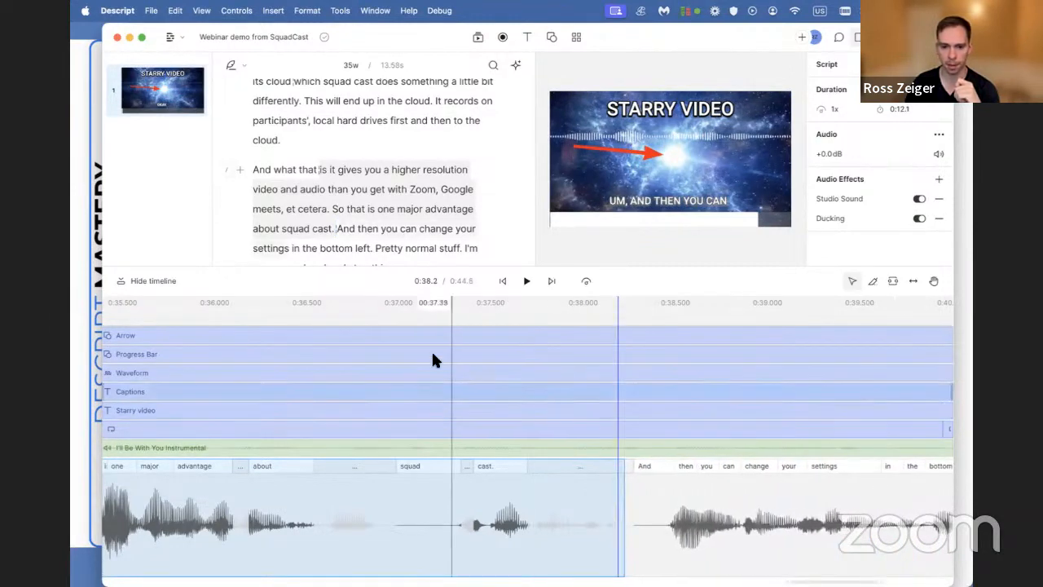
pyautogui.click(385, 319)
pyautogui.press('space')
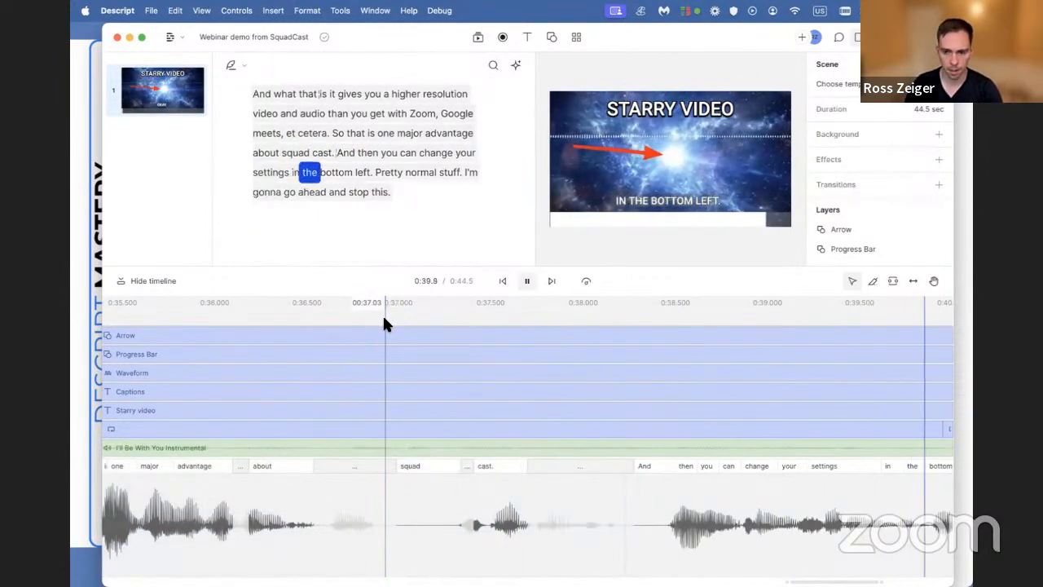
pyautogui.press('space')
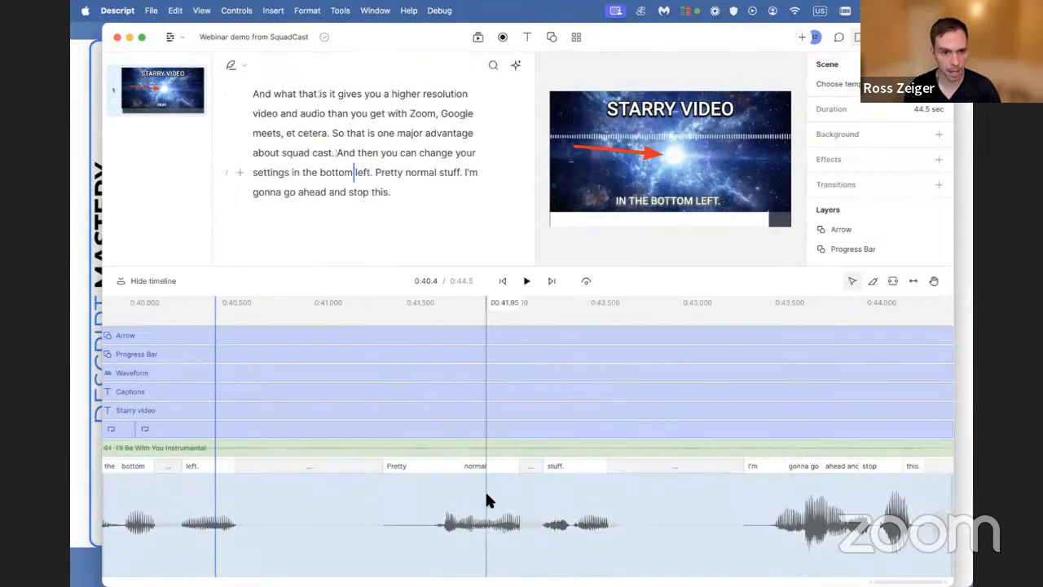
# Step: Examine the waveform, word gaps and clip boundaries at close and wide zoom across the whole timeline
pyautogui.scroll(-3, 487, 495)
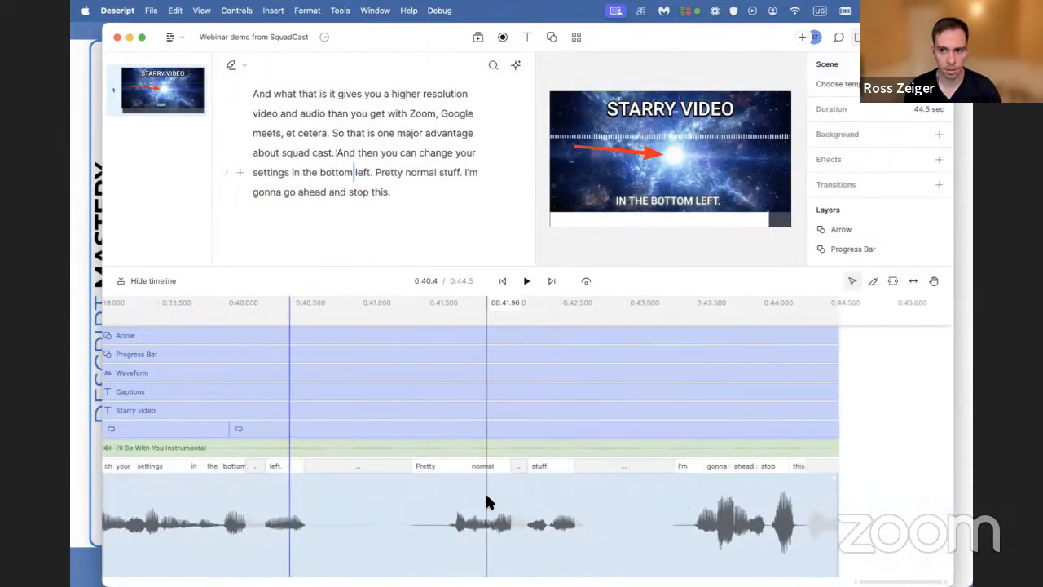
pyautogui.scroll(5, 487, 495)
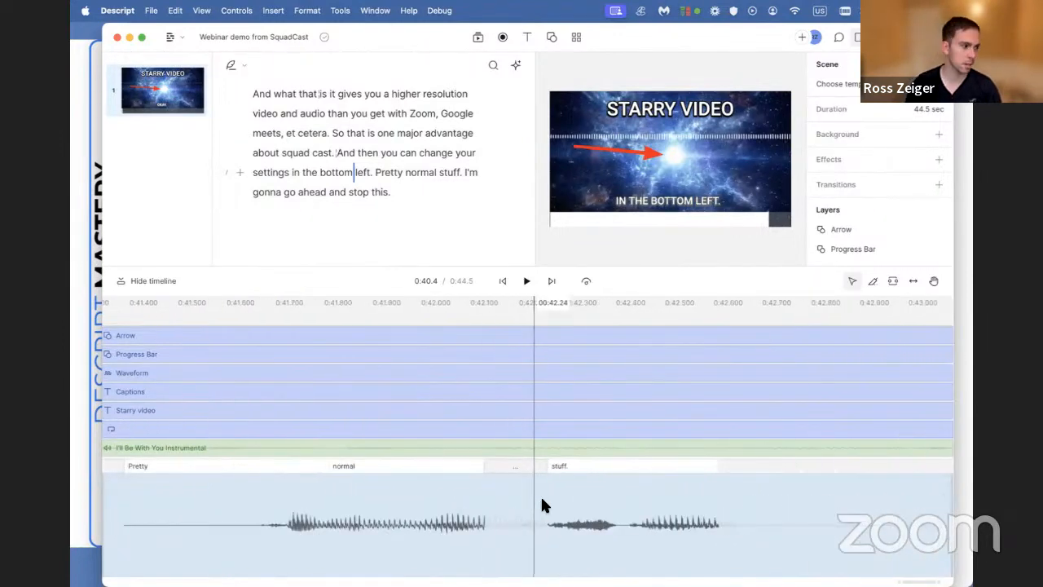
pyautogui.scroll(-2, 542, 499)
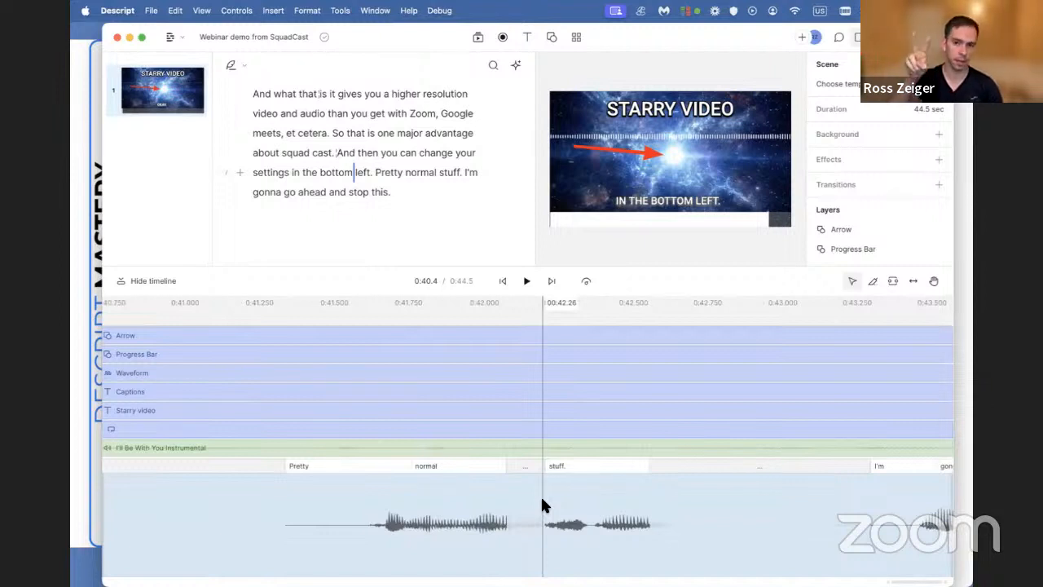
pyautogui.scroll(-10, 596, 458)
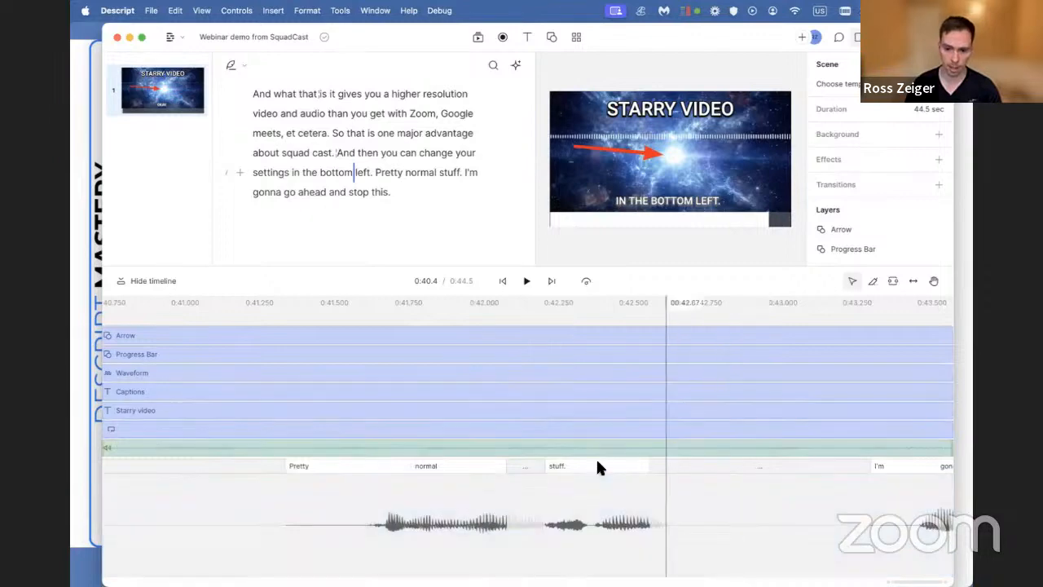
pyautogui.scroll(8, 457, 512)
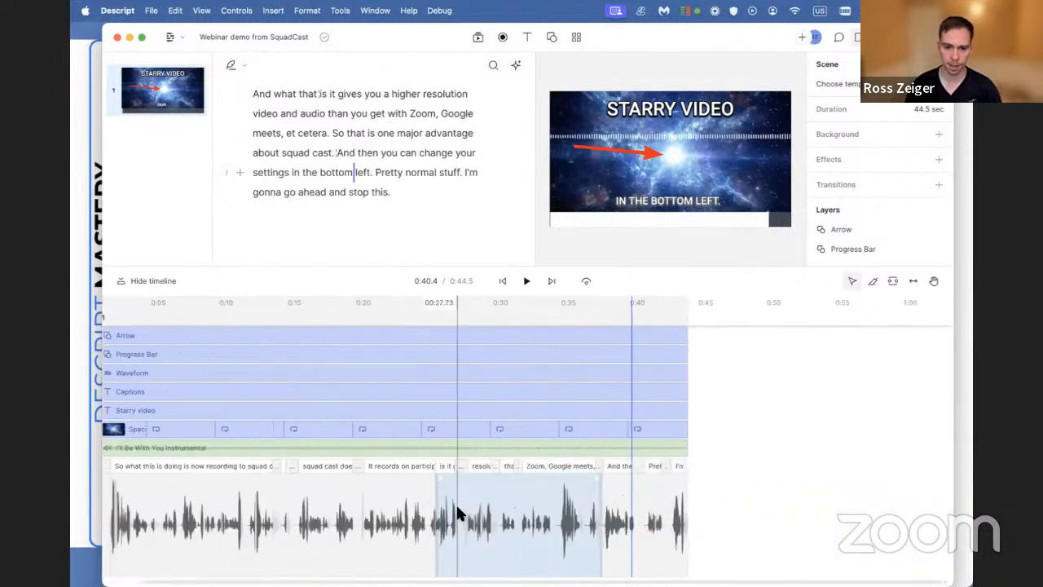
pyautogui.scroll(-8, 457, 512)
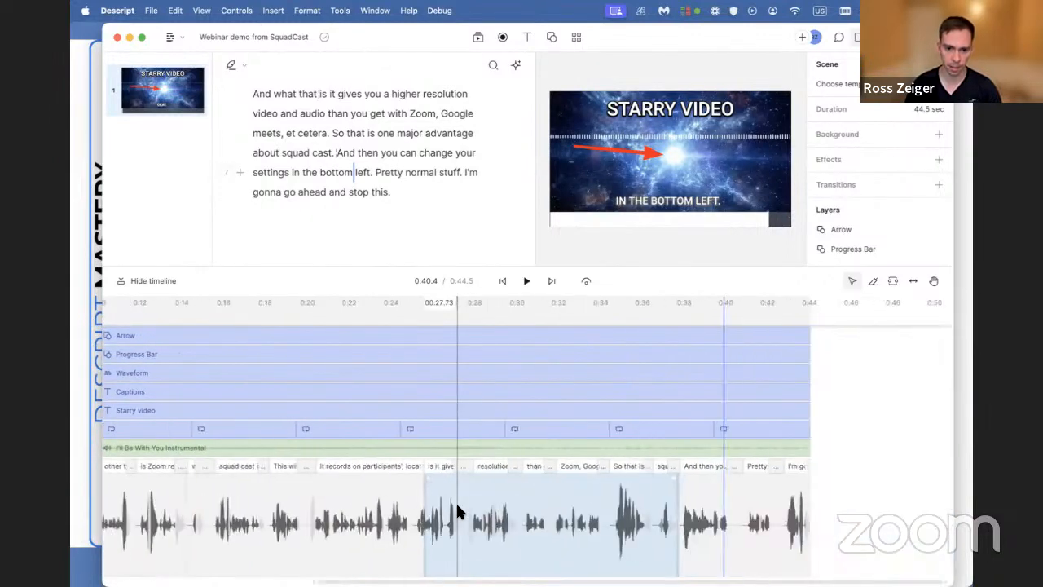
pyautogui.scroll(10, 582, 522)
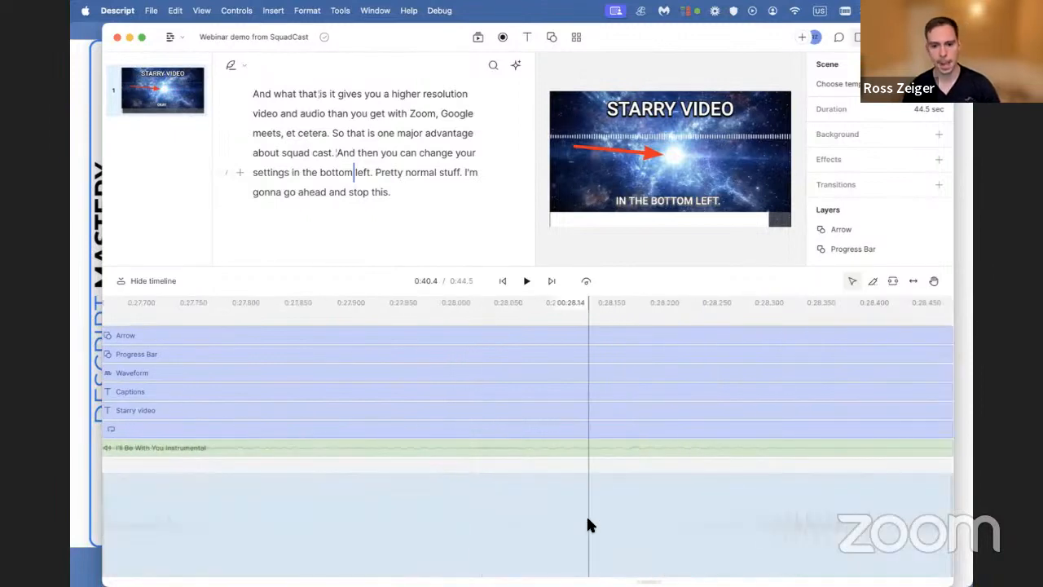
pyautogui.scroll(-7, 584, 511)
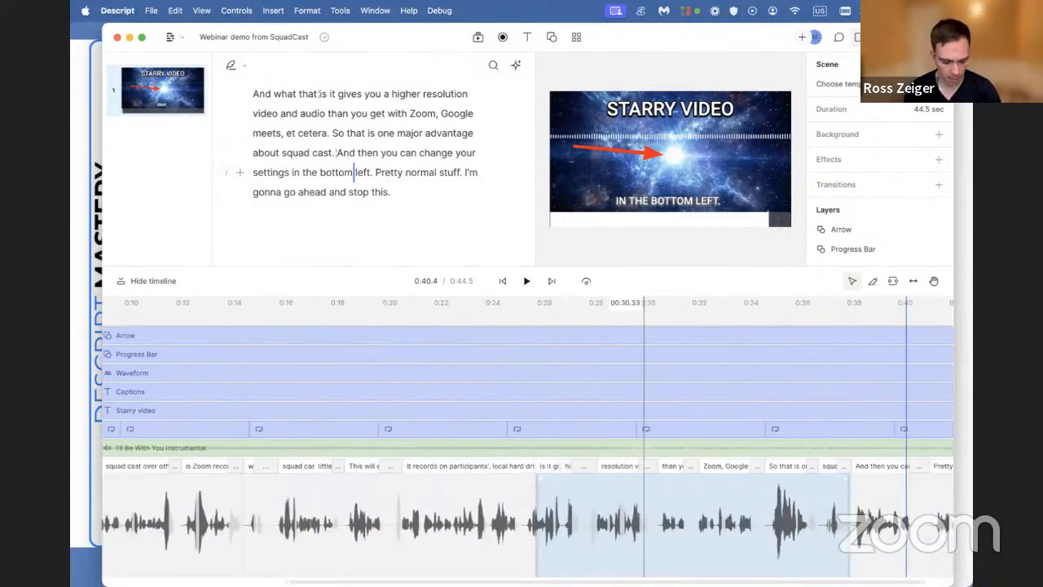
pyautogui.hscroll(5, 687, 522)
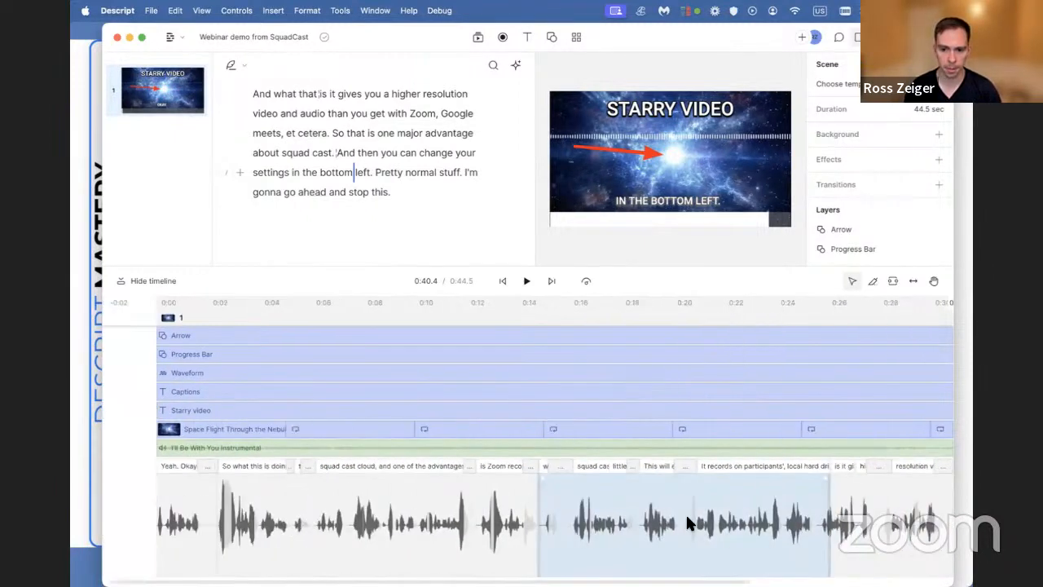
pyautogui.hscroll(-10, 687, 515)
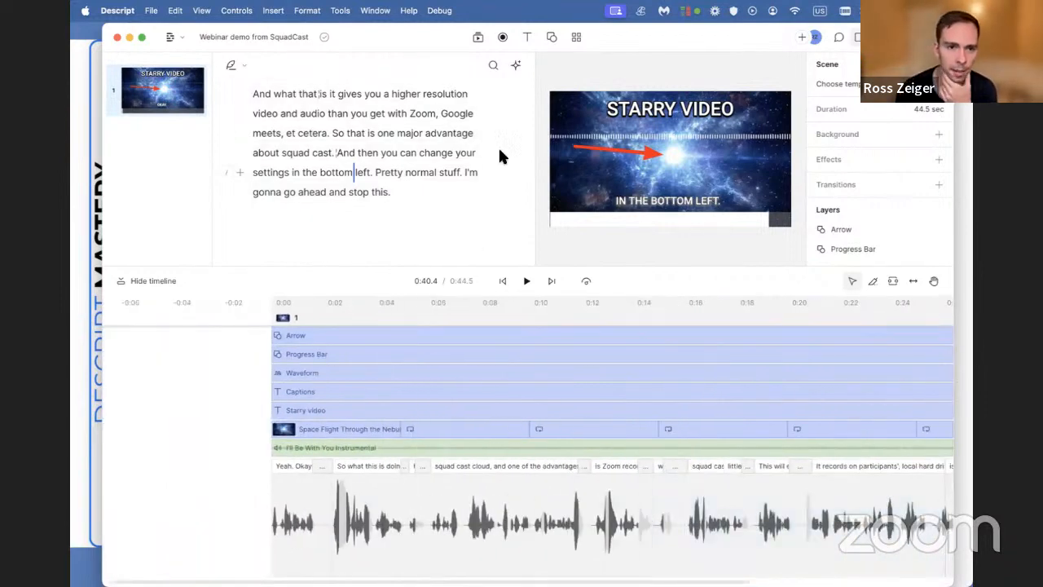
# Step: Place the playhead before "work" in the script's opening line and look over the rest of the script
pyautogui.moveTo(612, 33); pyautogui.dragTo(625, 30)
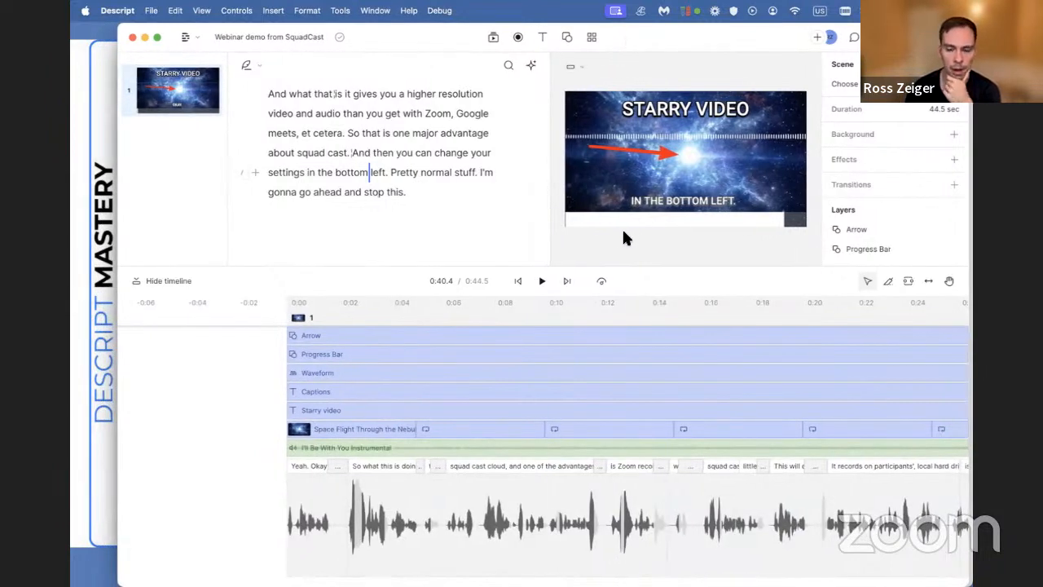
pyautogui.click(452, 205)
pyautogui.scroll(5, 436, 198)
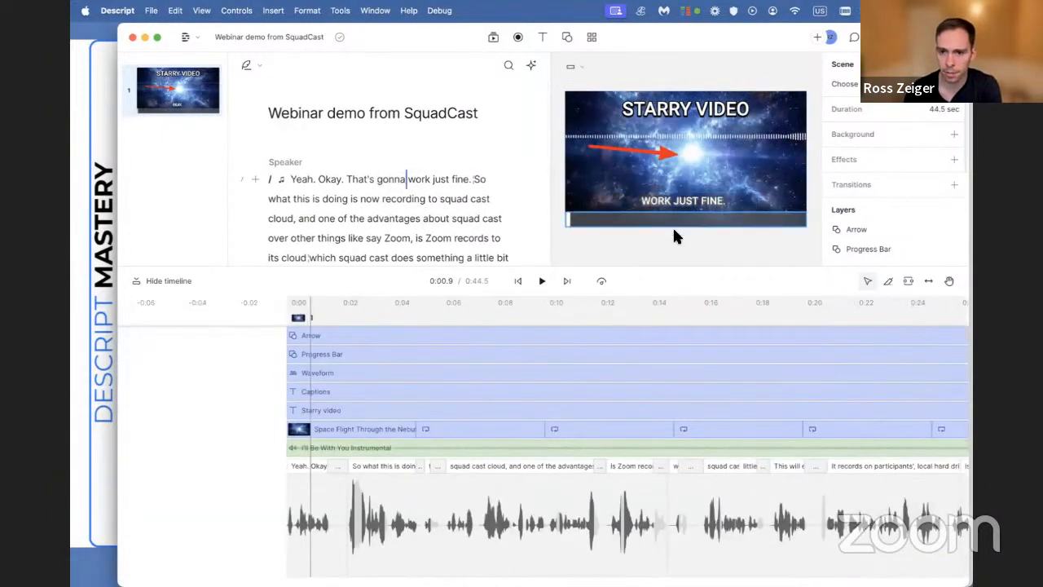
pyautogui.scroll(-5, 416, 203)
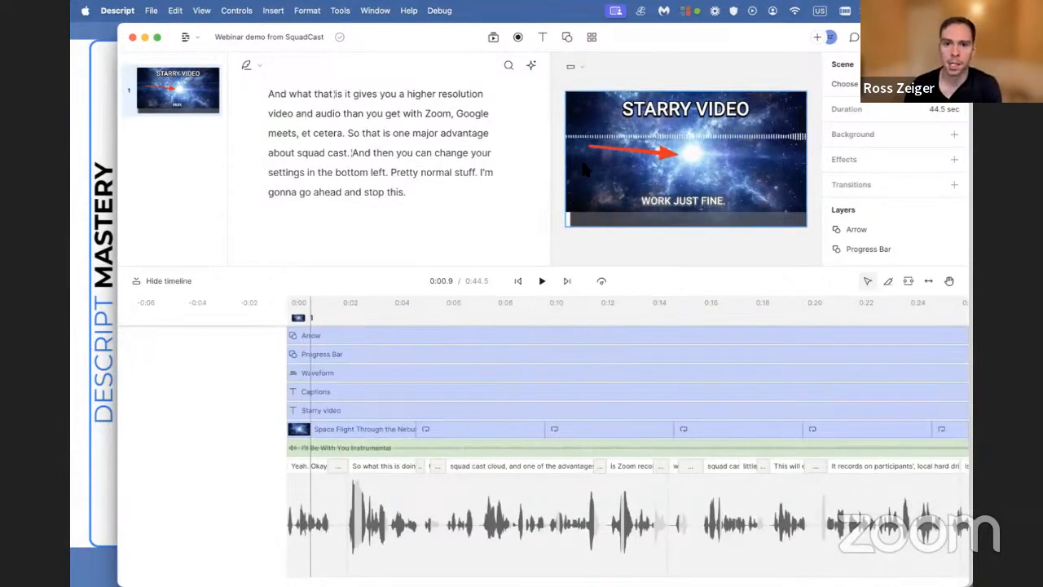
# Step: Search the GIPHY GIFs for "stars" and add the pink neon star GIF to the scene
pyautogui.click(493, 37)
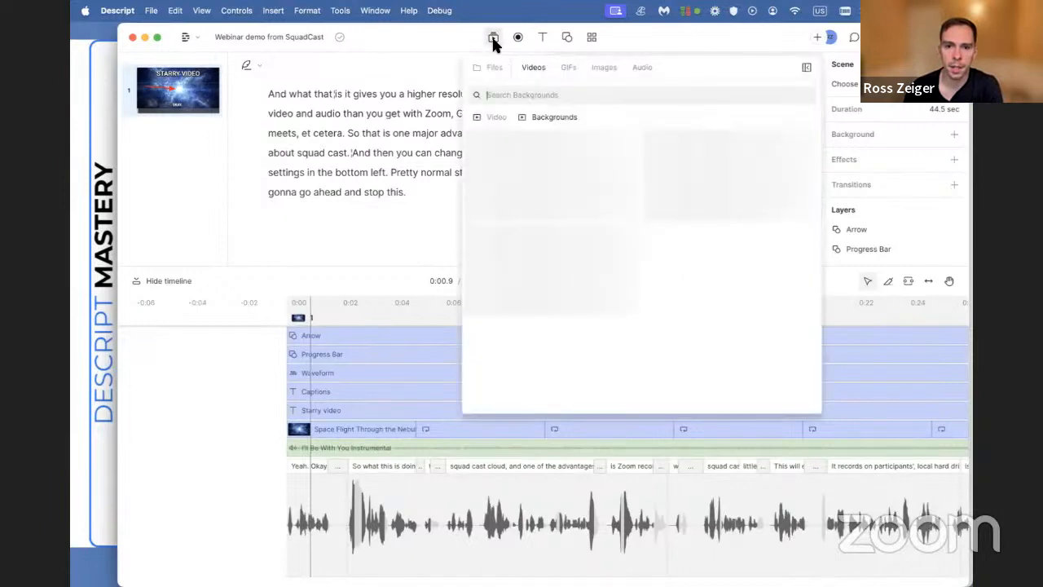
pyautogui.click(568, 69)
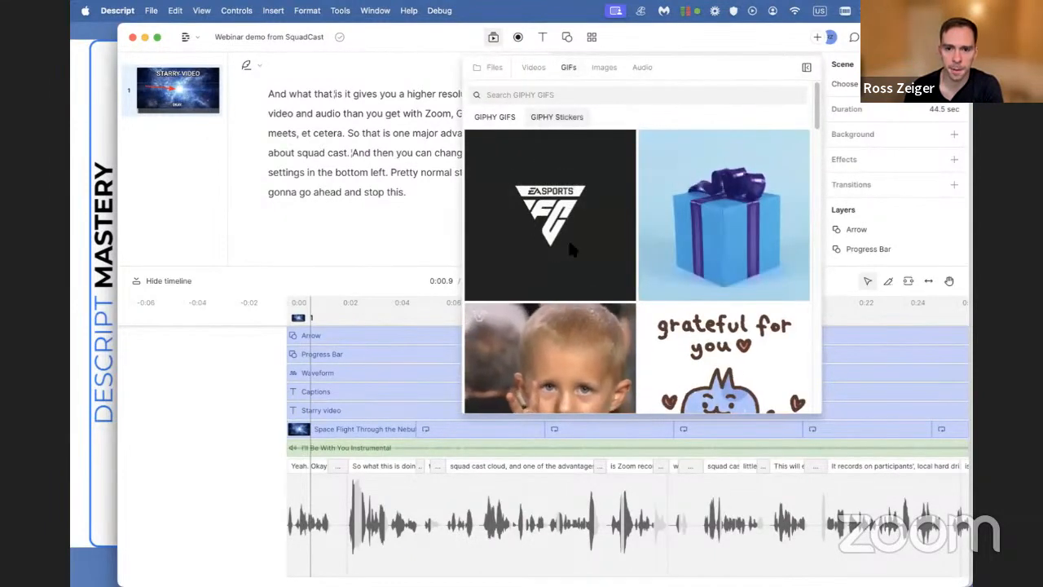
pyautogui.scroll(-2, 570, 244)
pyautogui.scroll(2, 652, 243)
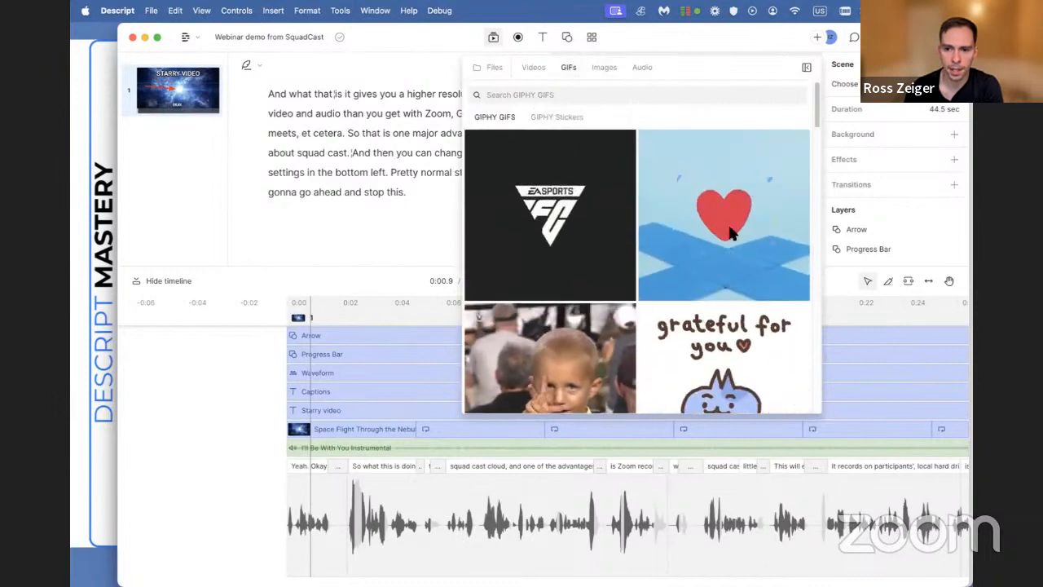
pyautogui.click(531, 96)
pyautogui.write('stars')
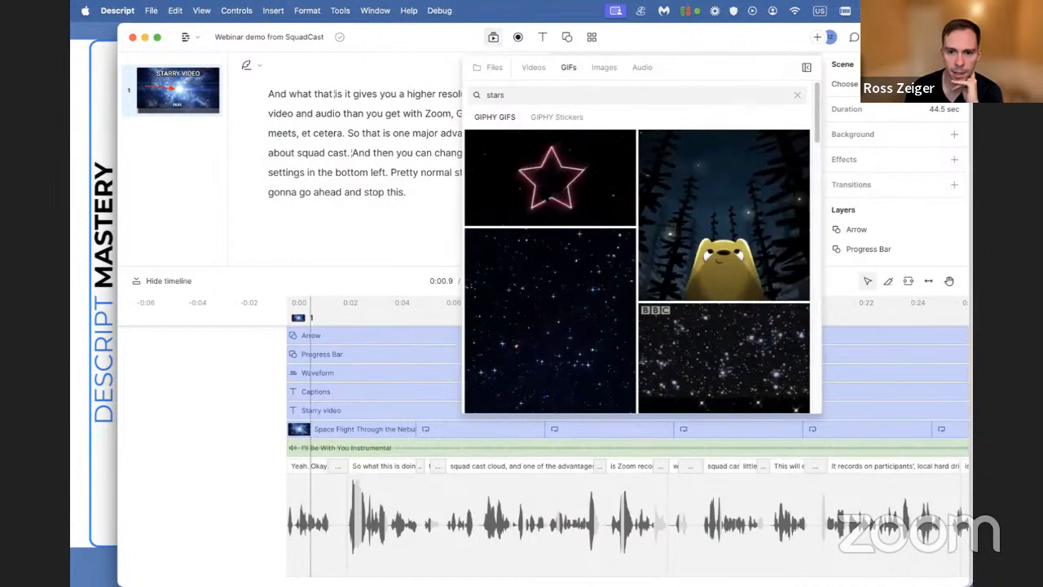
pyautogui.click(768, 201)
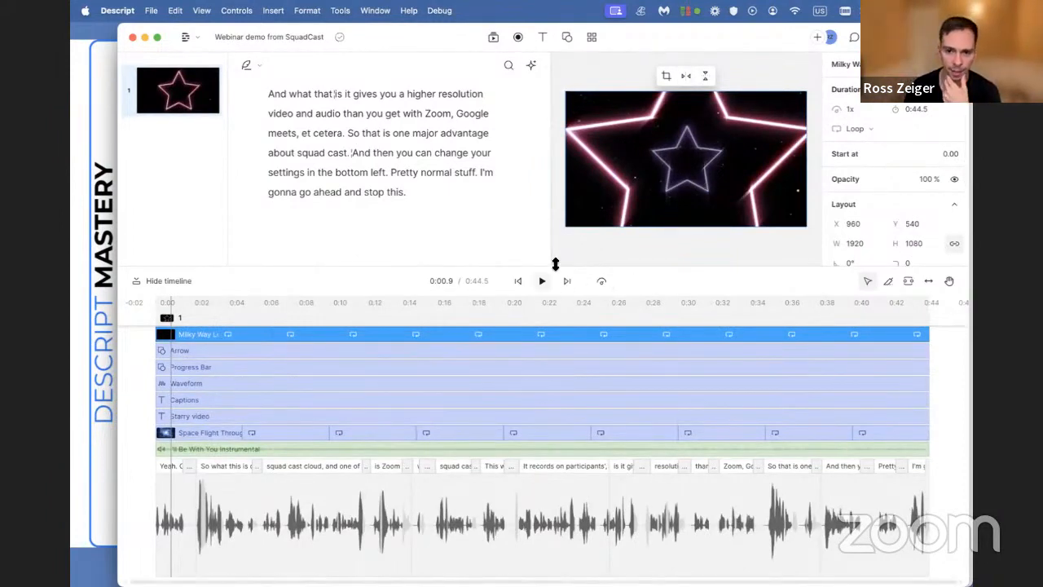
# Step: Enlarge the video preview and resize the star GIF to a portrait frame of about 655 × 752 on the scene's right side
pyautogui.moveTo(552, 256); pyautogui.dragTo(414, 252)
pyautogui.moveTo(617, 270); pyautogui.dragTo(617, 322)
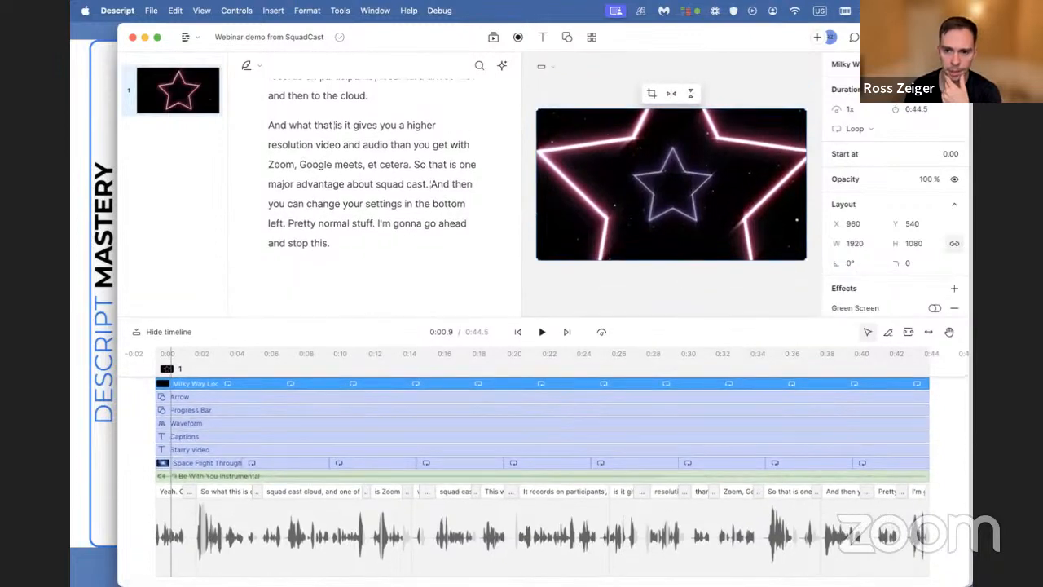
pyautogui.moveTo(807, 265); pyautogui.dragTo(752, 200)
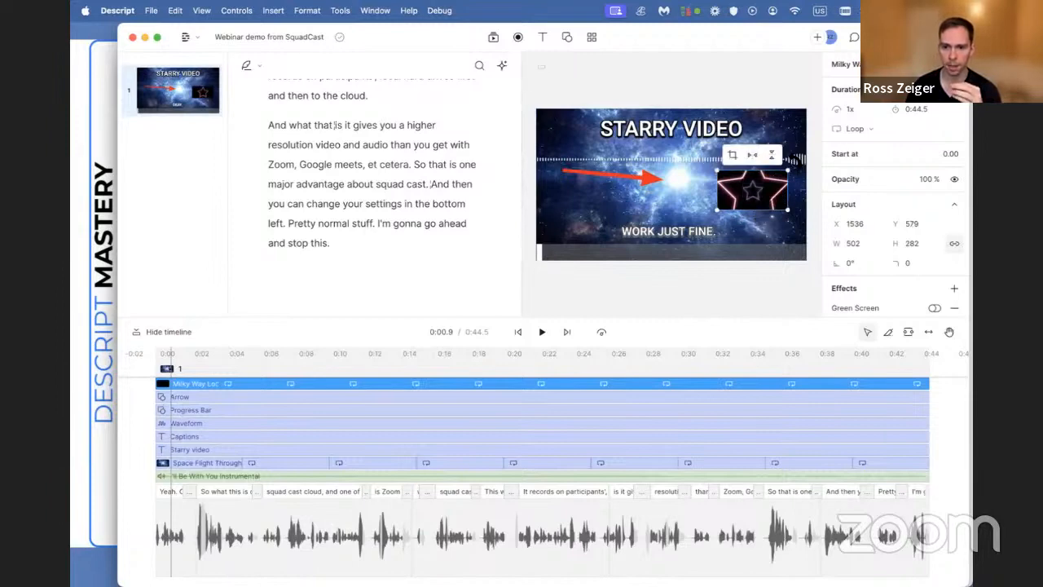
pyautogui.moveTo(759, 170); pyautogui.dragTo(759, 129)
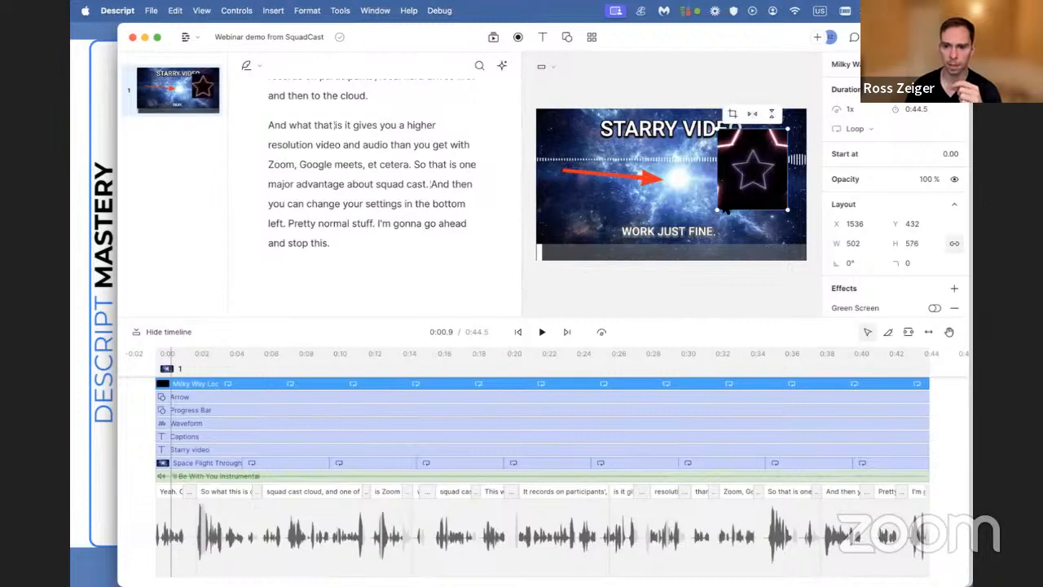
pyautogui.moveTo(717, 210); pyautogui.dragTo(695, 235)
# Step: Reposition the star inside its cropped frame, then scale the GIF to about 319 × 366 and centre it in the scene
pyautogui.doubleClick(754, 197)
pyautogui.moveTo(753, 198); pyautogui.dragTo(757, 172)
pyautogui.moveTo(757, 173); pyautogui.dragTo(743, 176)
pyautogui.click(781, 114)
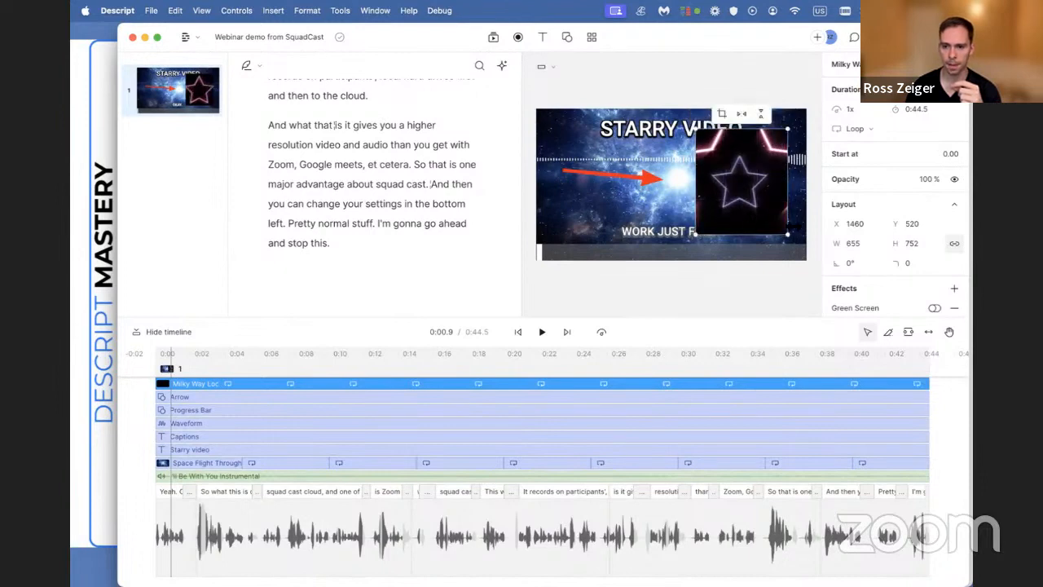
pyautogui.moveTo(788, 234); pyautogui.dragTo(663, 187)
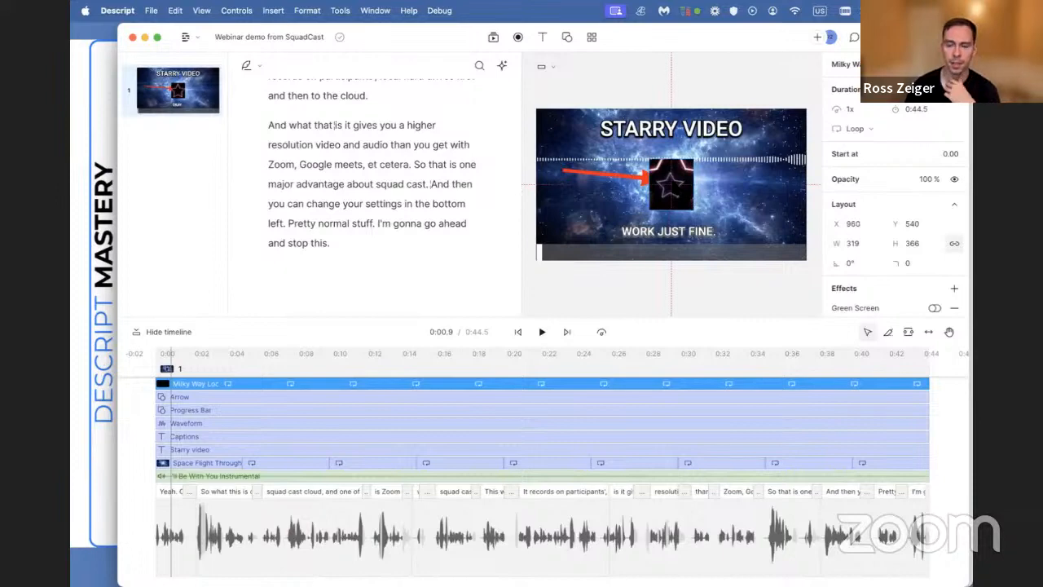
# Step: Move the red arrow so its head lies over the star GIF, ending at about 886, 540, and bring it to the front
pyautogui.moveTo(663, 187); pyautogui.dragTo(663, 187)
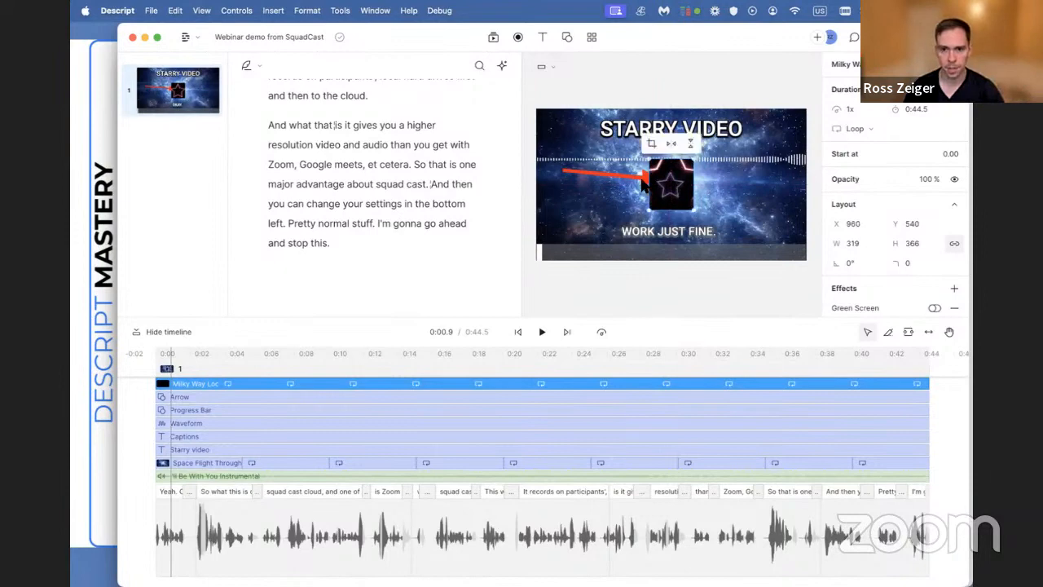
pyautogui.click(618, 180)
pyautogui.moveTo(609, 177); pyautogui.dragTo(615, 180)
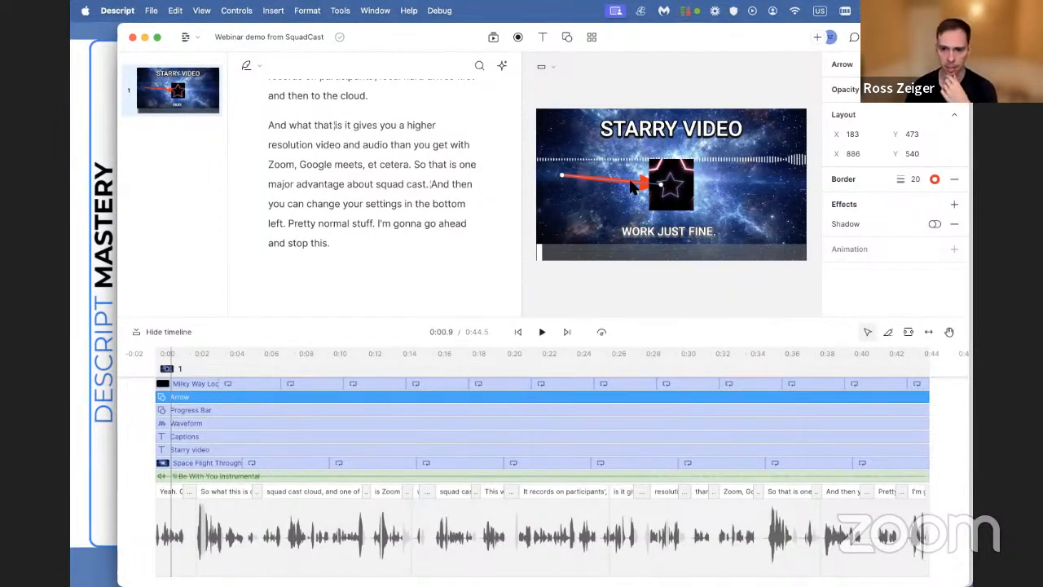
pyautogui.rightClick(633, 184)
pyautogui.moveTo(758, 199)
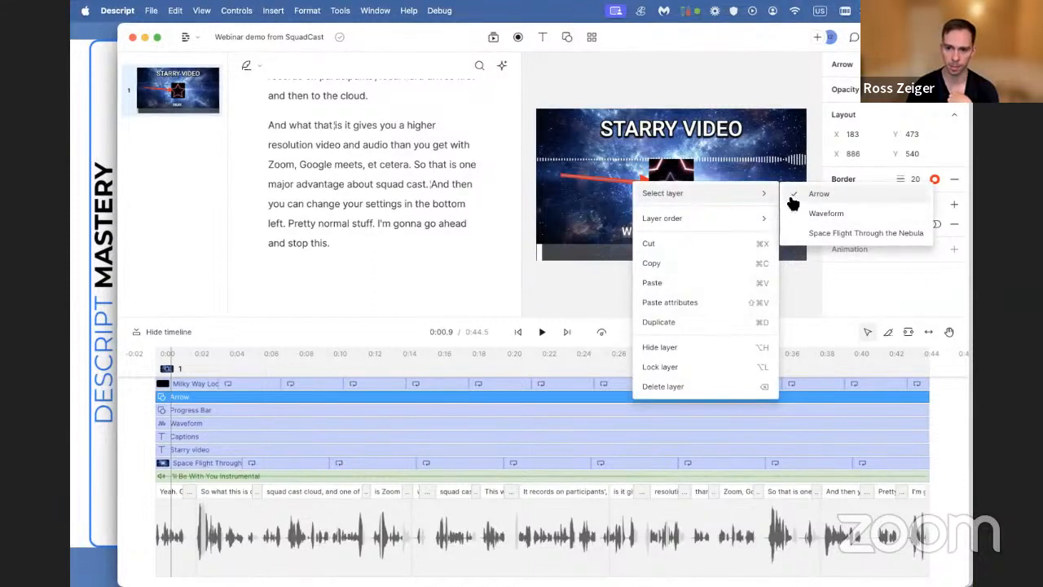
pyautogui.moveTo(721, 228)
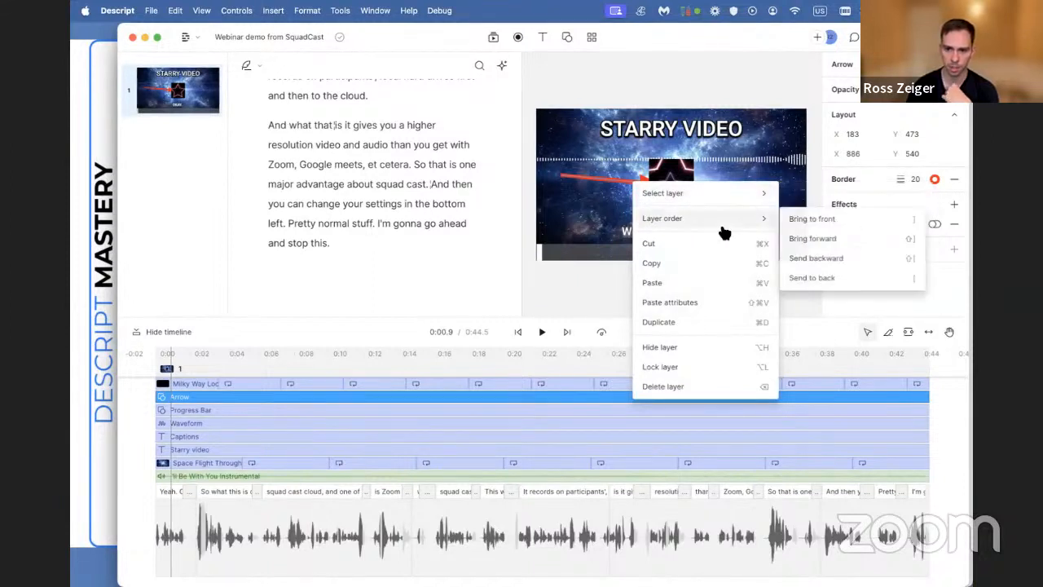
pyautogui.click(811, 225)
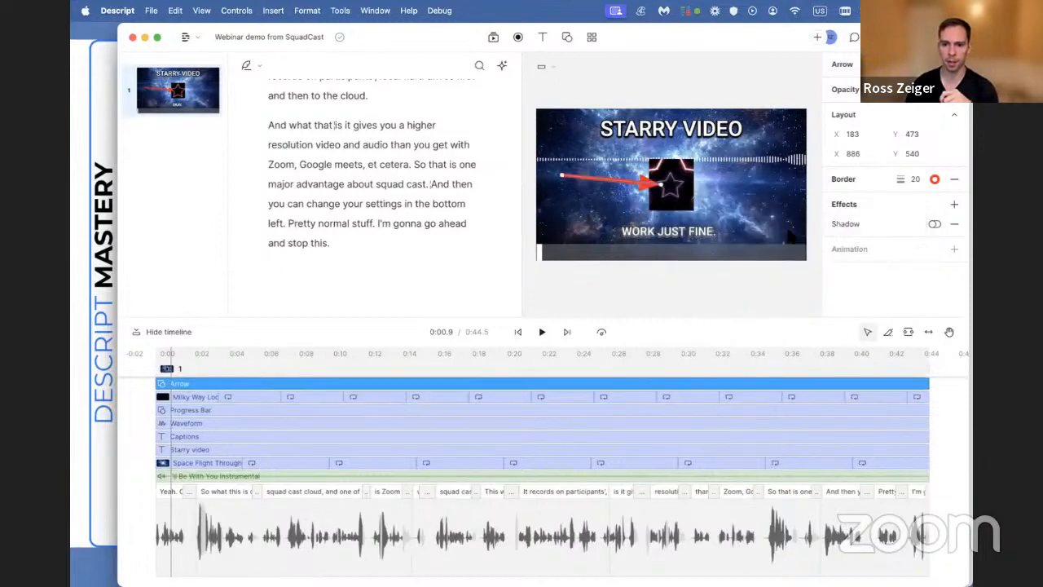
# Step: Select the star GIF, preview the opening seconds of the scene, and review the effects available for the GIF
pyautogui.click(672, 186)
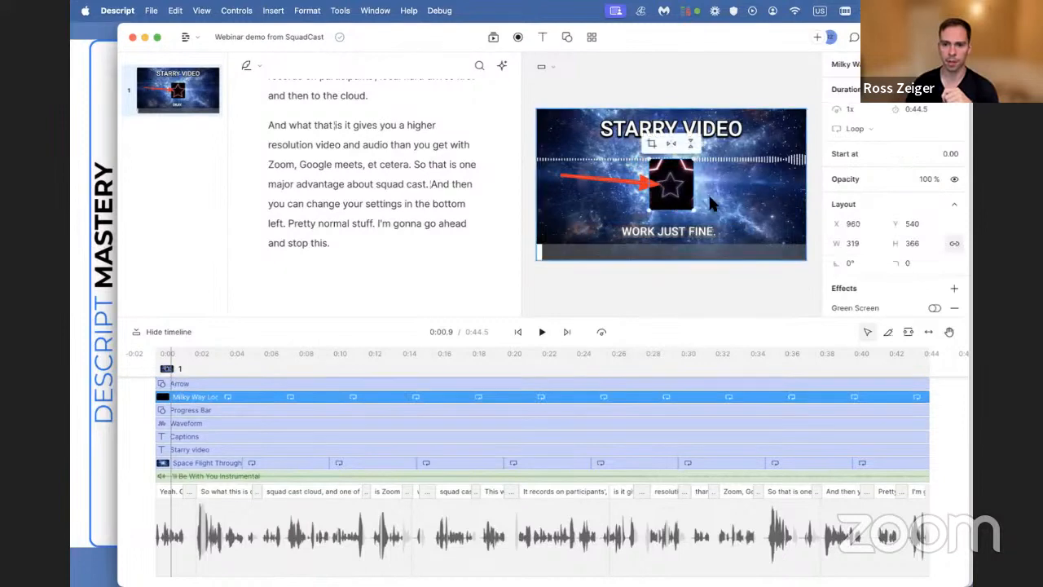
pyautogui.click(543, 332)
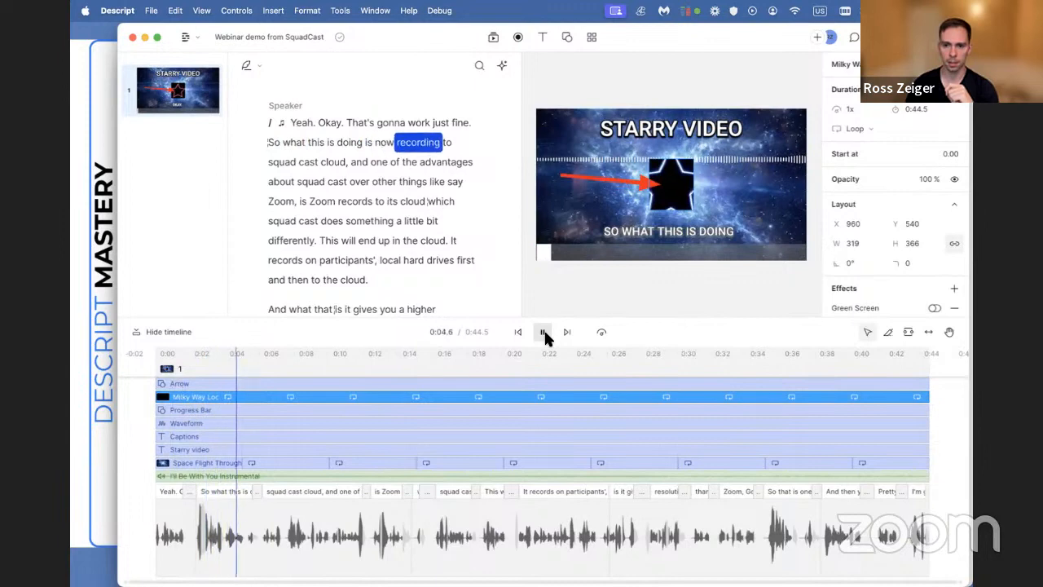
pyautogui.click(544, 334)
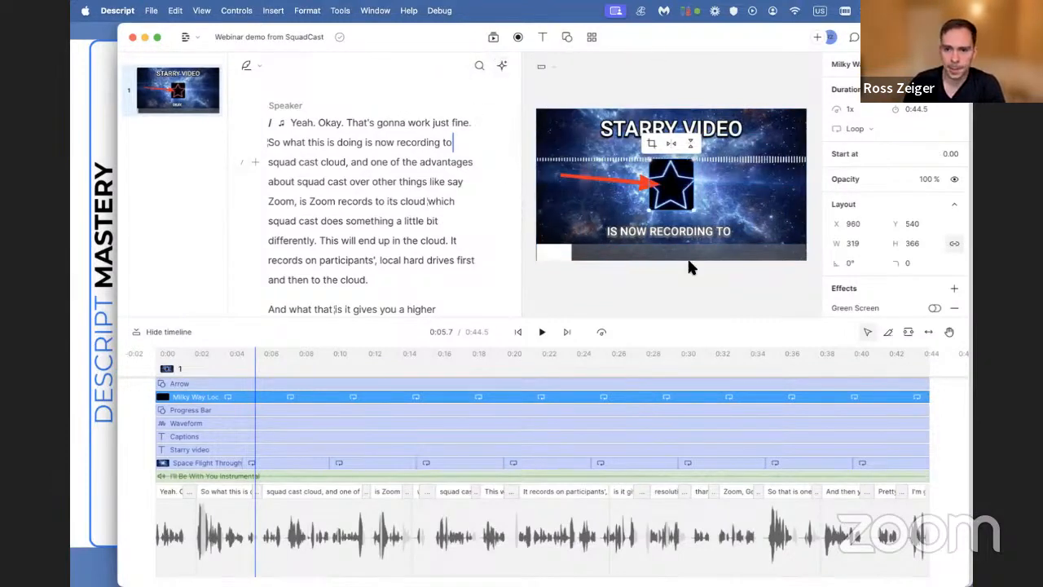
pyautogui.scroll(-2, 942, 273)
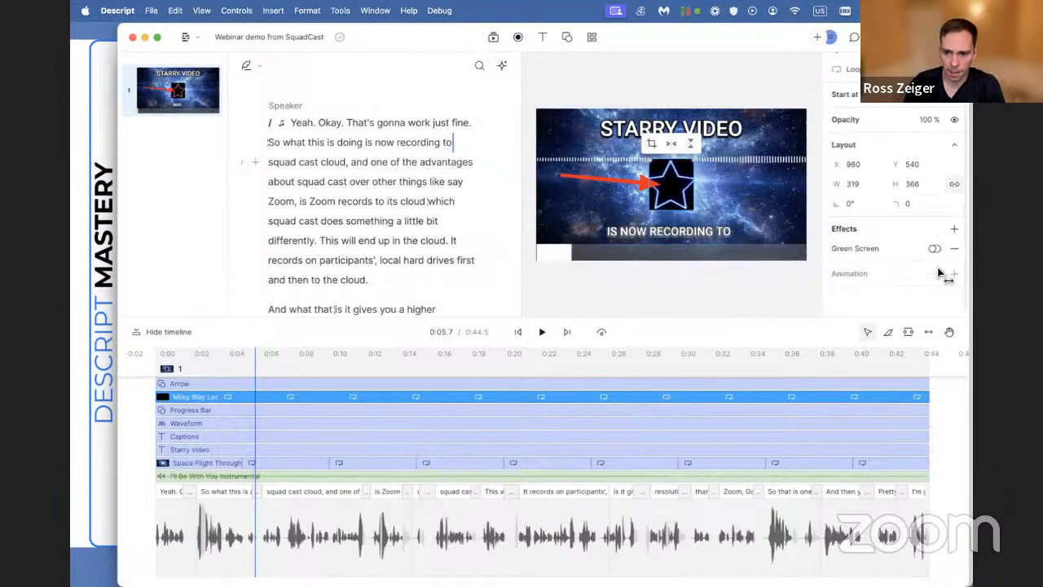
pyautogui.click(953, 221)
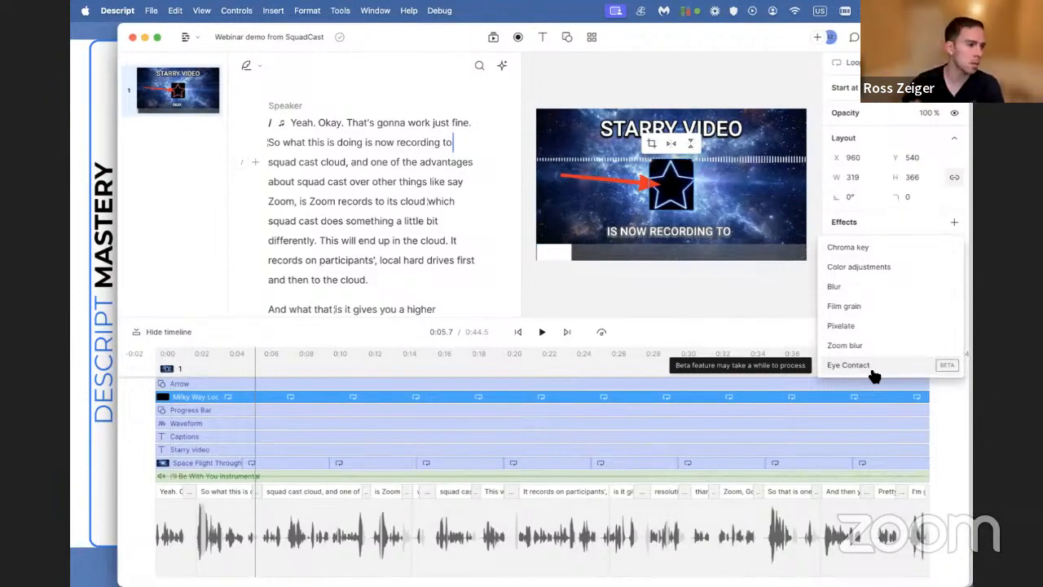
pyautogui.click(457, 269)
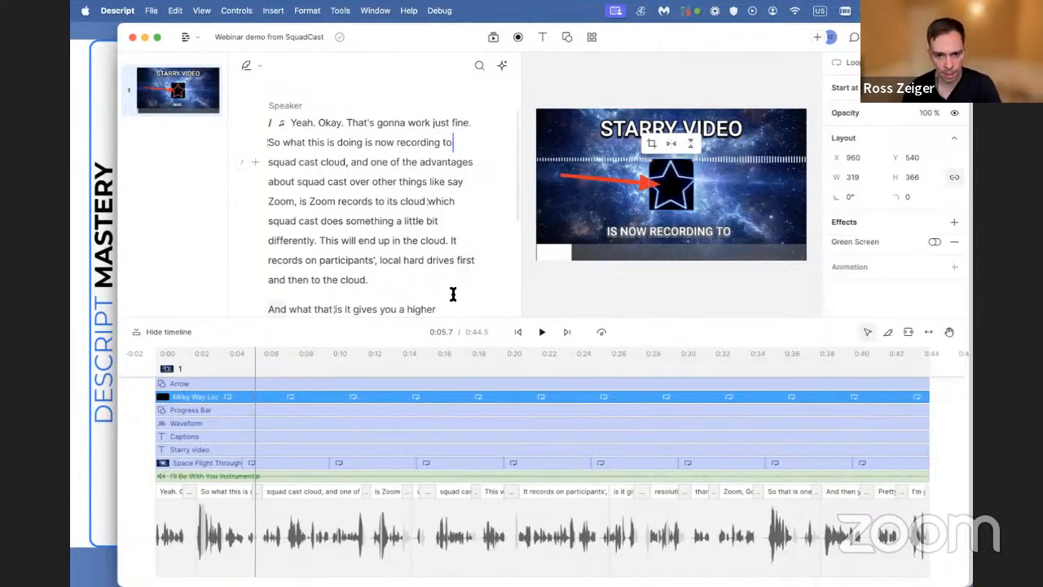
# Step: Start a new paragraph after "and stop this." at the end of the script and insert a new scene there
pyautogui.scroll(-4, 451, 293)
pyautogui.click(363, 242)
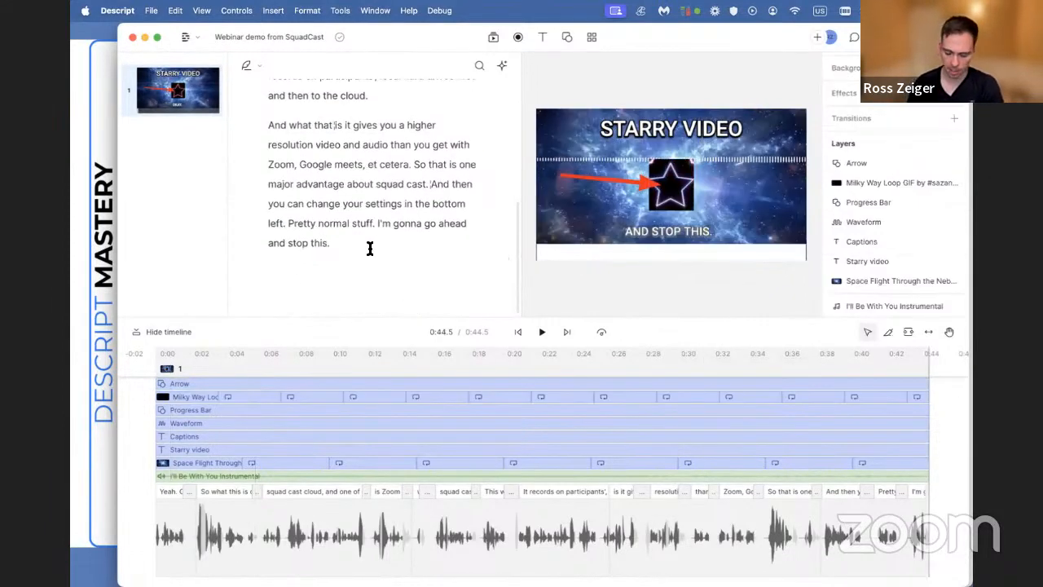
pyautogui.press('Return')
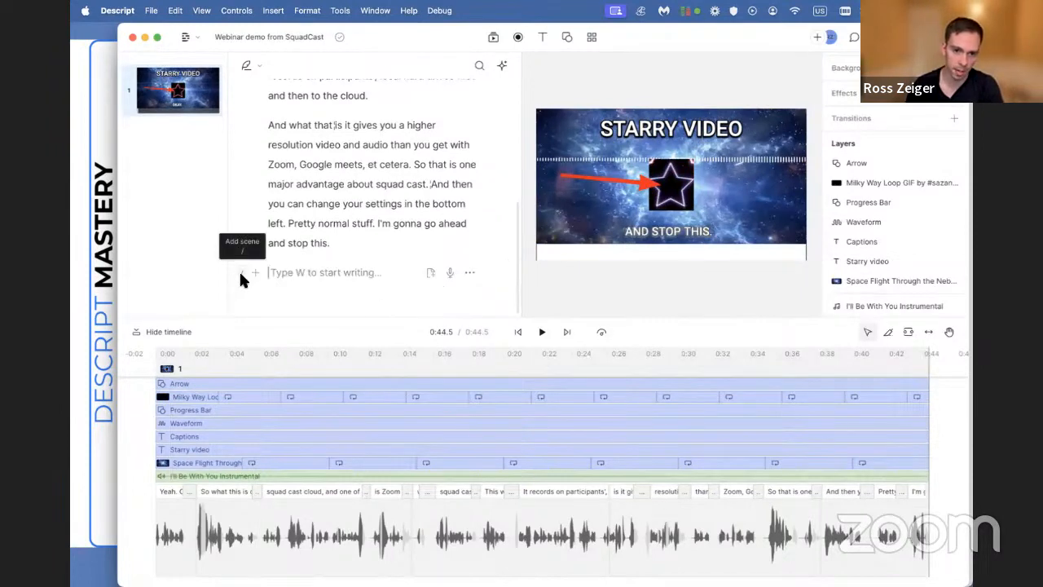
pyautogui.write('/')
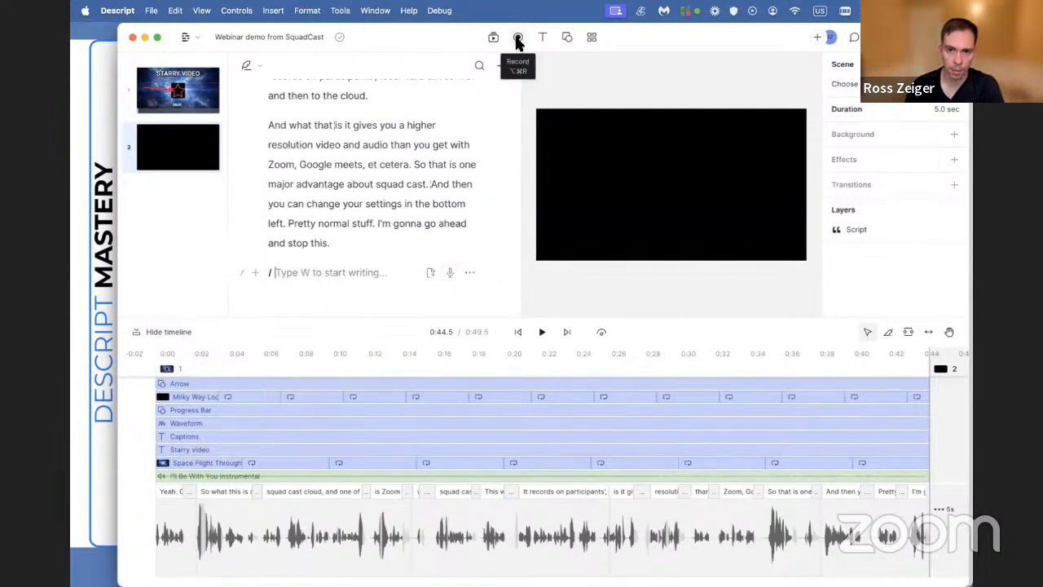
# Step: Set up a Camera recording into the script with computer audio disabled and the FaceTime HD Camera as video source
pyautogui.click(448, 273)
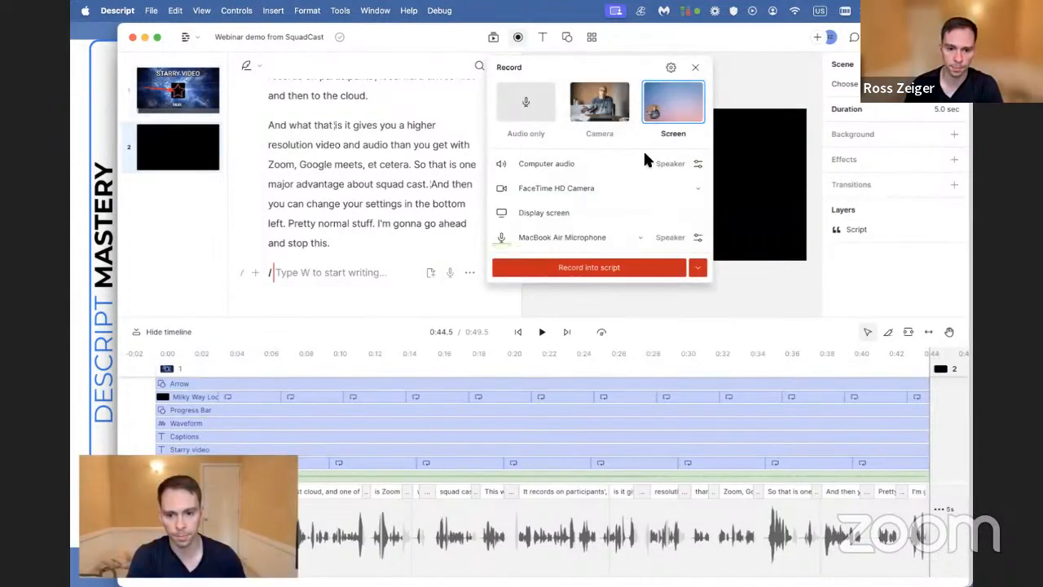
pyautogui.click(580, 110)
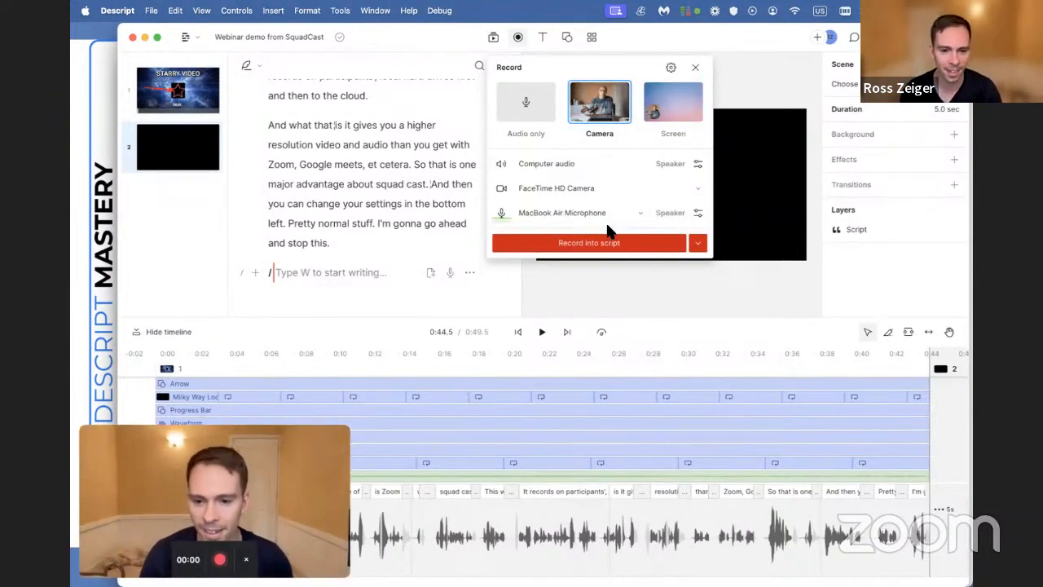
pyautogui.click(499, 165)
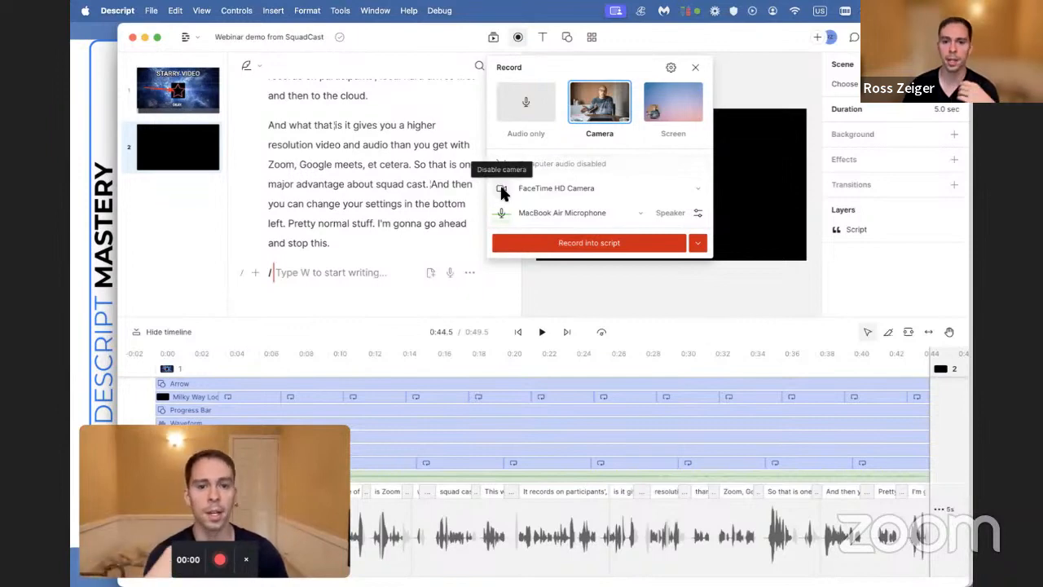
pyautogui.click(602, 188)
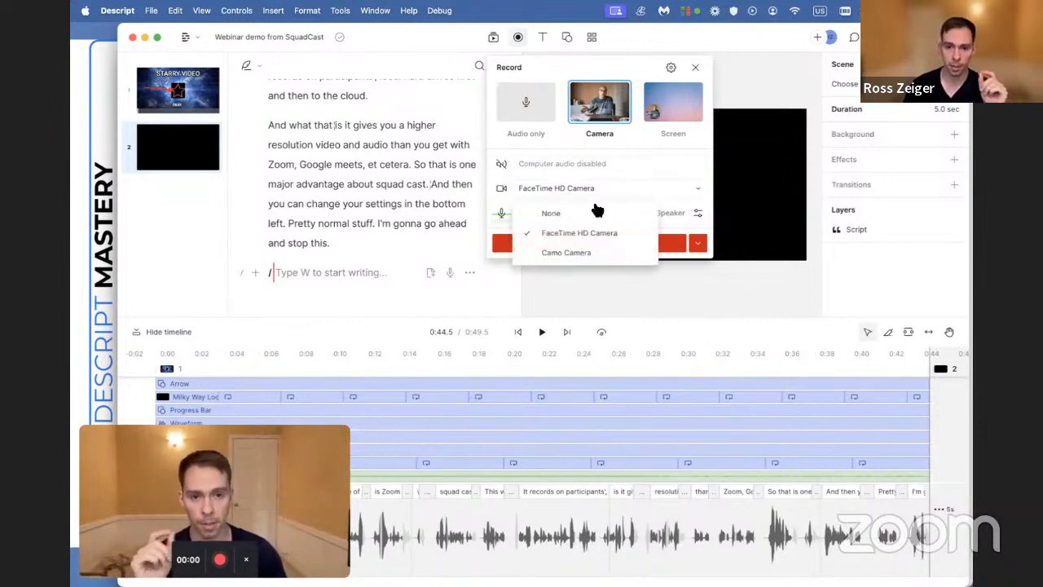
pyautogui.click(577, 232)
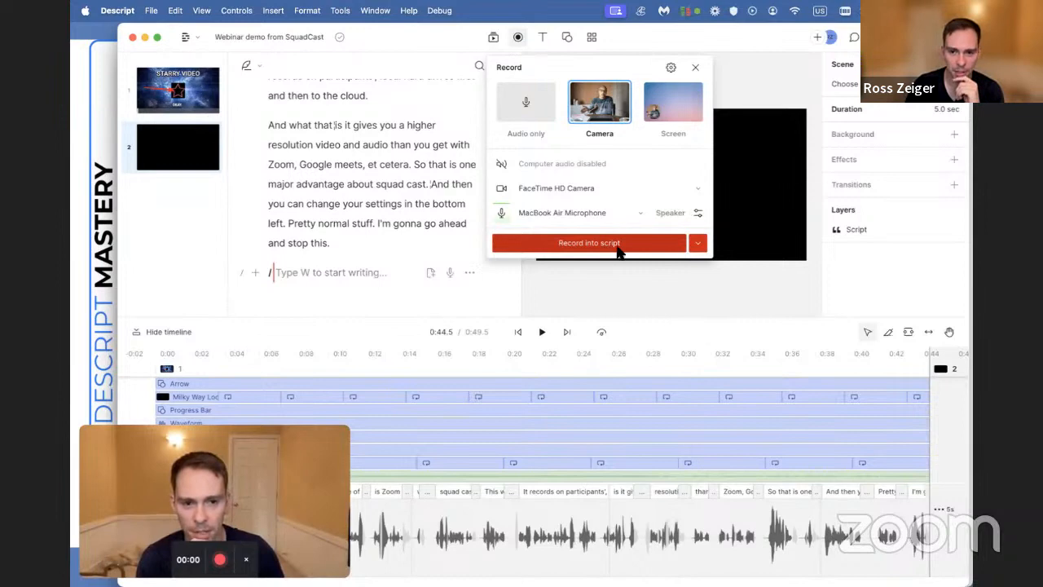
pyautogui.click(698, 243)
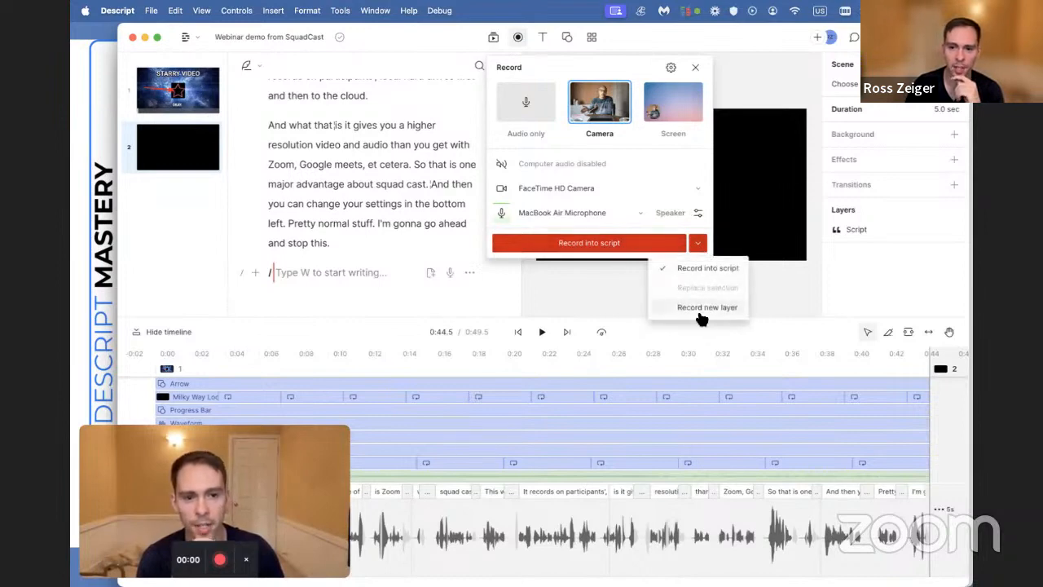
pyautogui.click(692, 267)
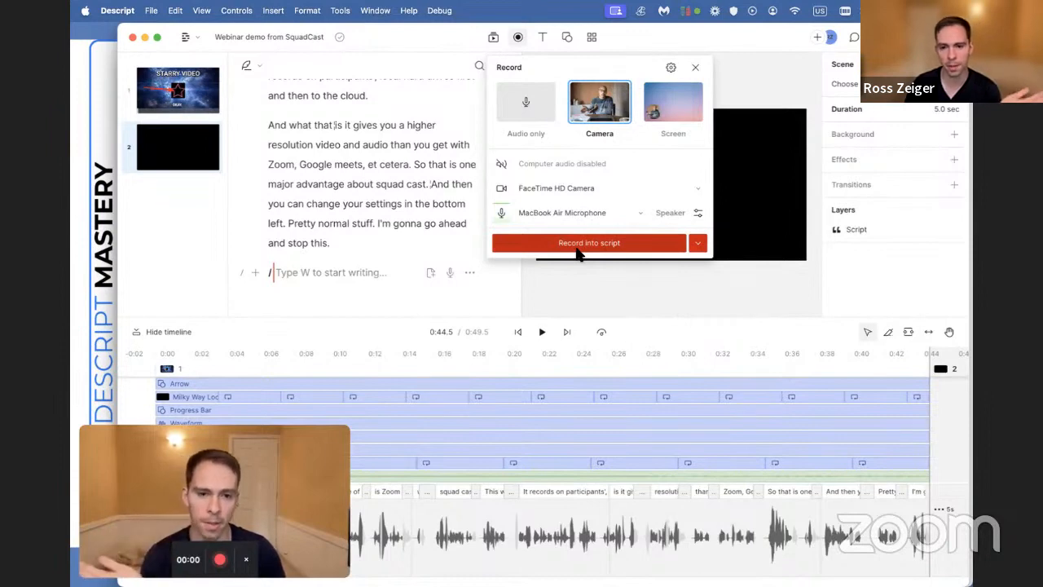
# Step: Record a camera clip of about 7.6 seconds into the second scene and play part of it back
pyautogui.click(584, 245)
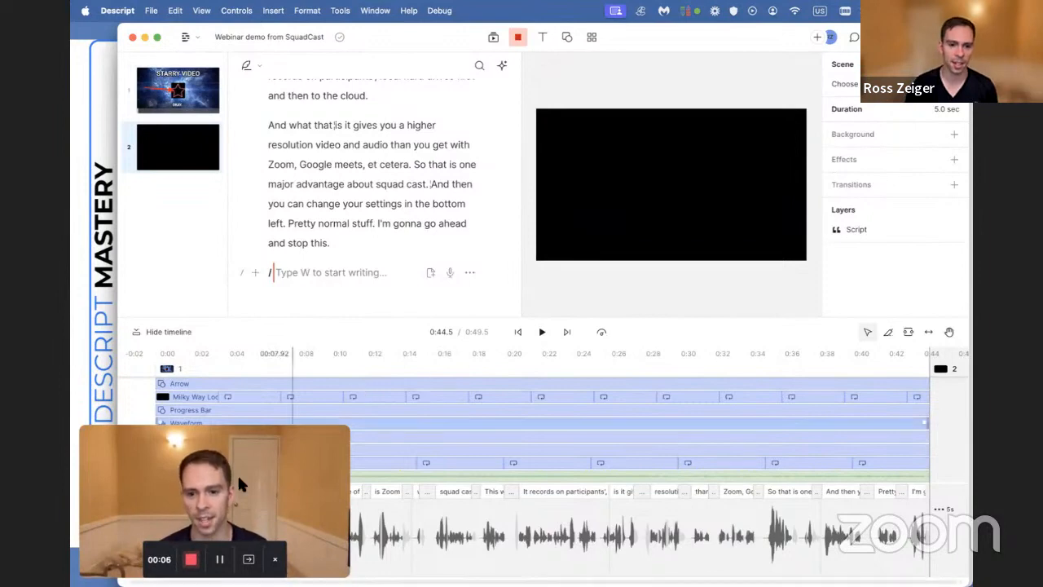
pyautogui.click(191, 564)
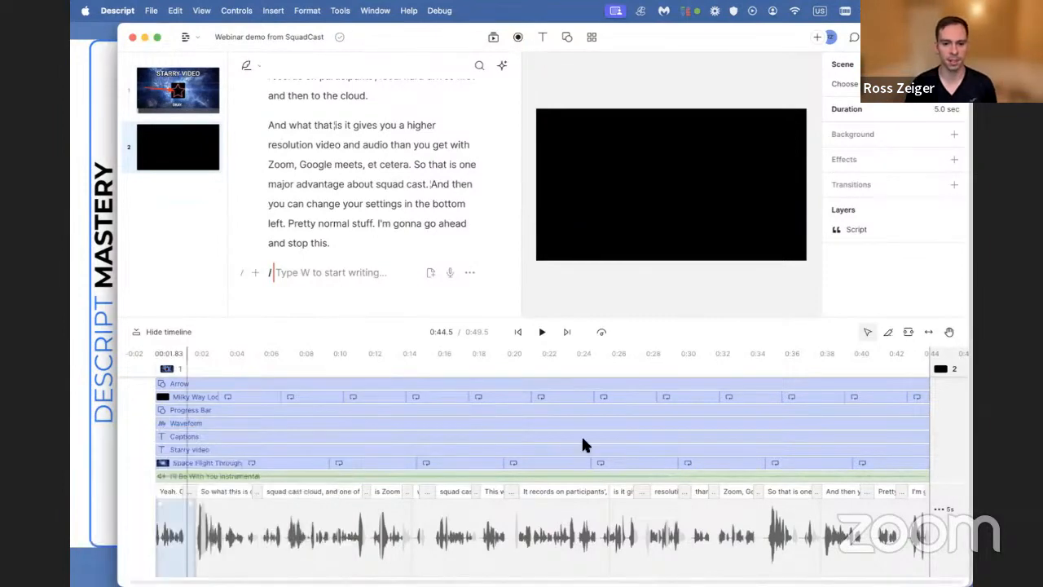
pyautogui.hscroll(3, 798, 494)
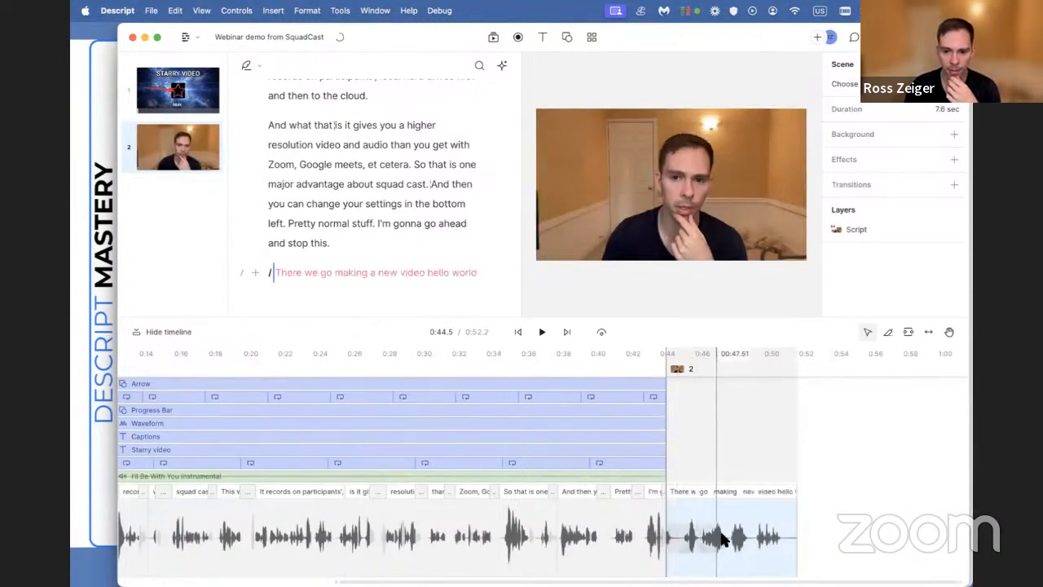
pyautogui.click(541, 333)
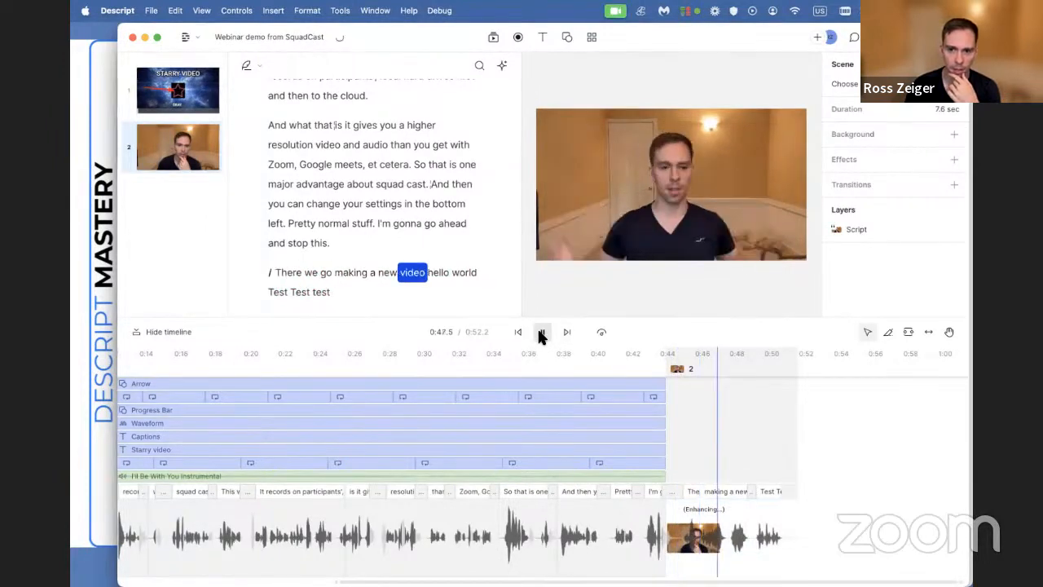
pyautogui.click(541, 332)
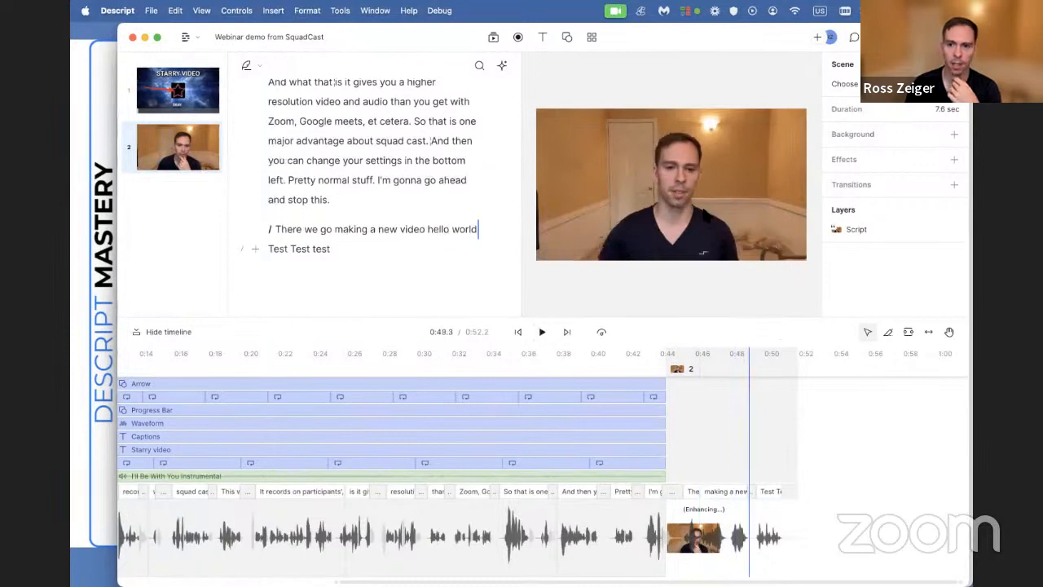
# Step: Scale the recorded camera clip down to about 1405 × 790 and centre it in the second scene at 960, 540
pyautogui.click(756, 521)
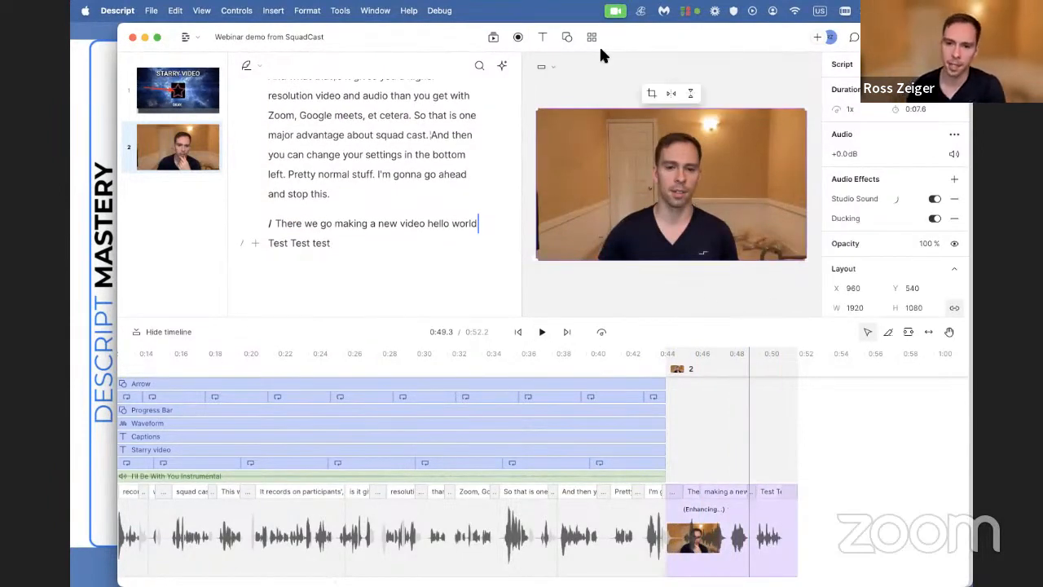
pyautogui.moveTo(537, 109); pyautogui.dragTo(620, 171)
pyautogui.moveTo(687, 186); pyautogui.dragTo(654, 157)
# Step: Apply the Eye Contact and Green Screen effects to the recorded camera clip, dismissing the progress notice
pyautogui.scroll(-3, 895, 260)
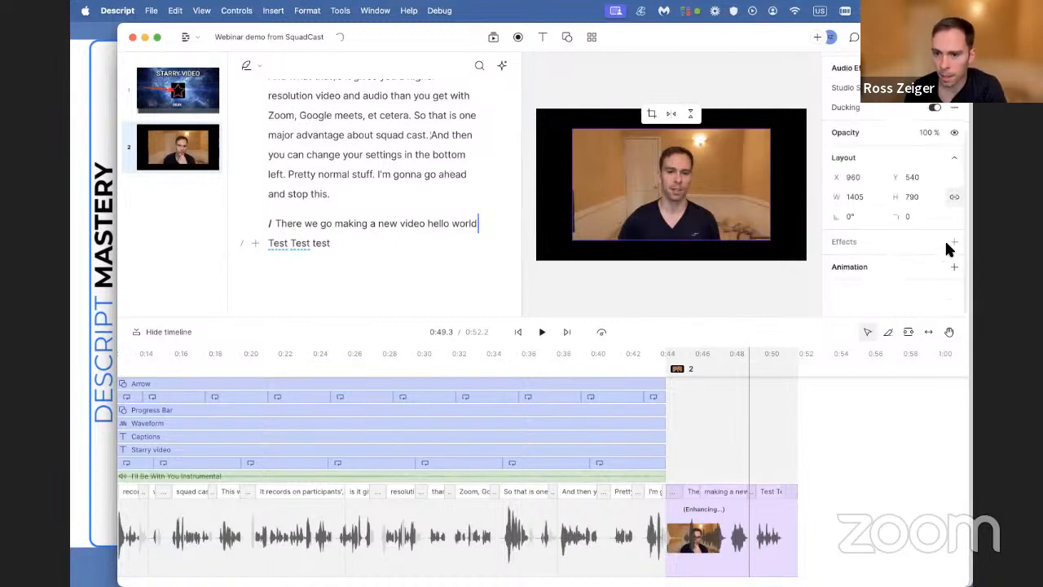
pyautogui.click(951, 243)
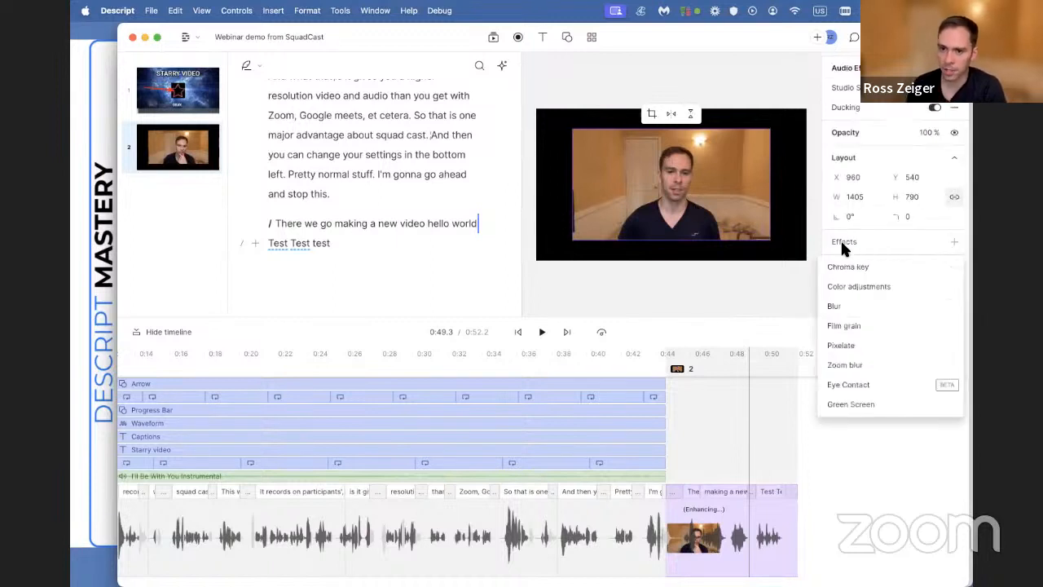
pyautogui.click(616, 175)
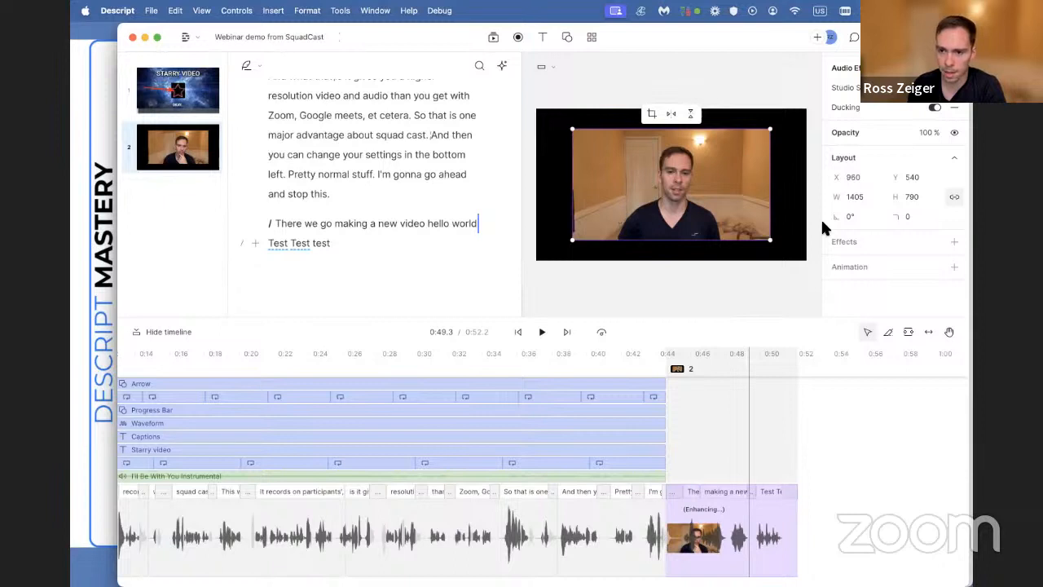
pyautogui.click(954, 243)
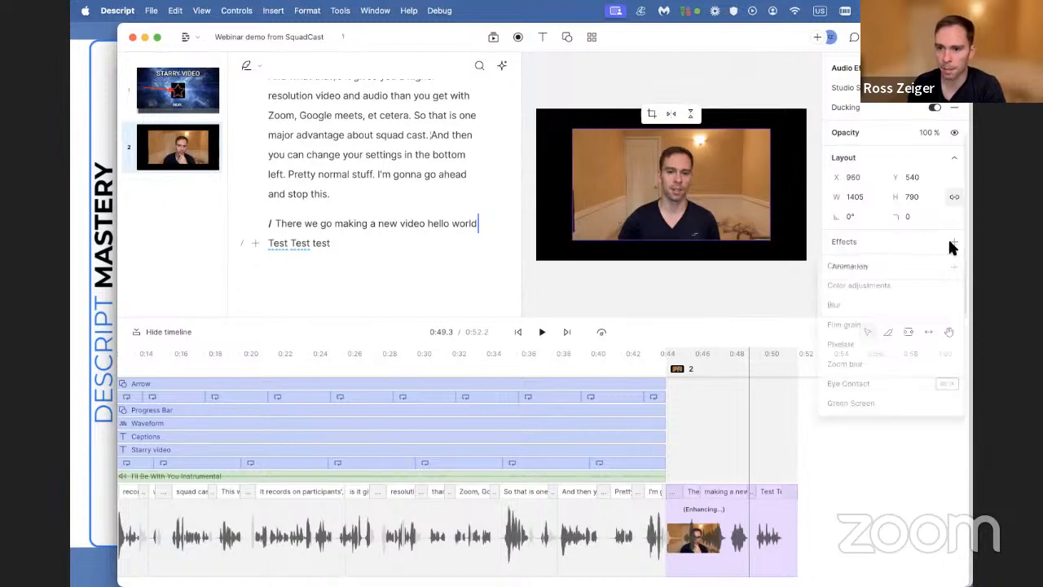
pyautogui.click(848, 385)
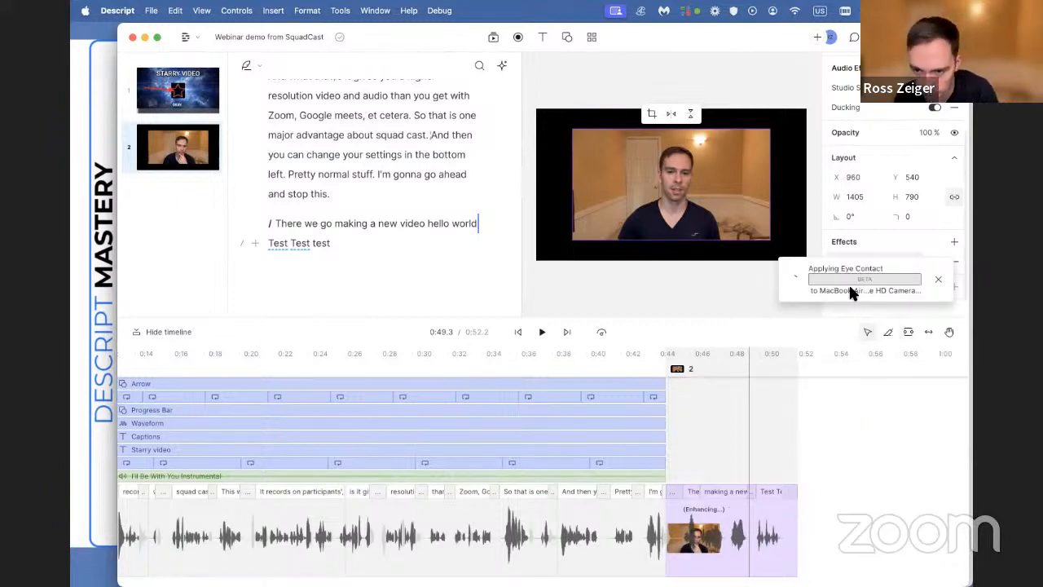
pyautogui.click(937, 281)
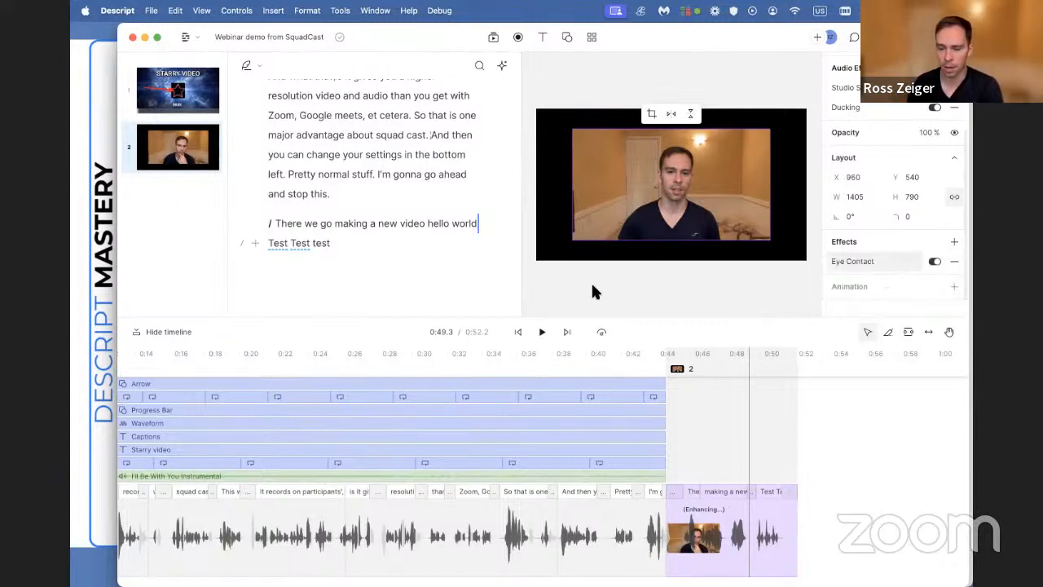
pyautogui.click(954, 242)
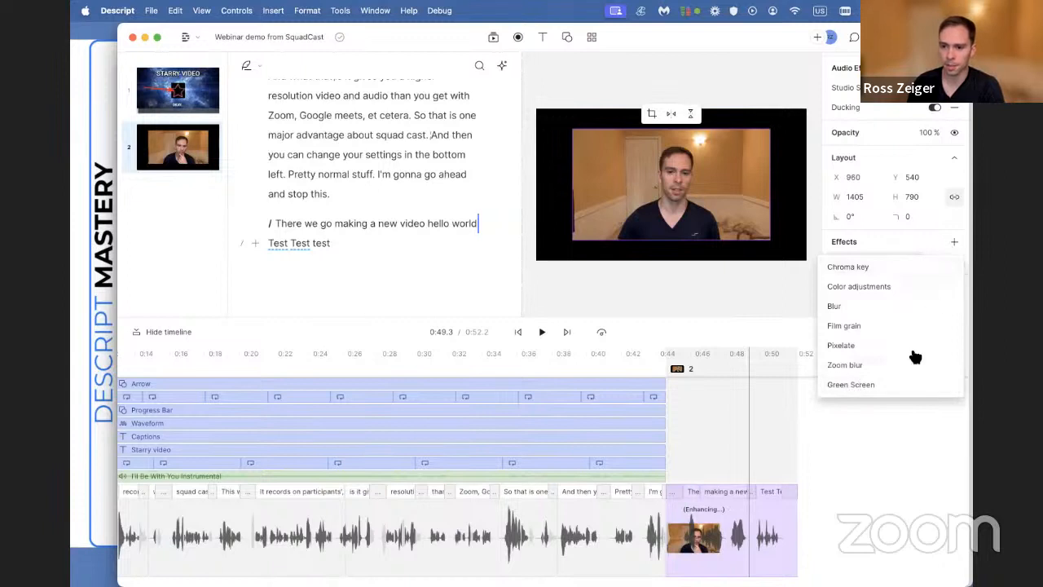
pyautogui.click(852, 385)
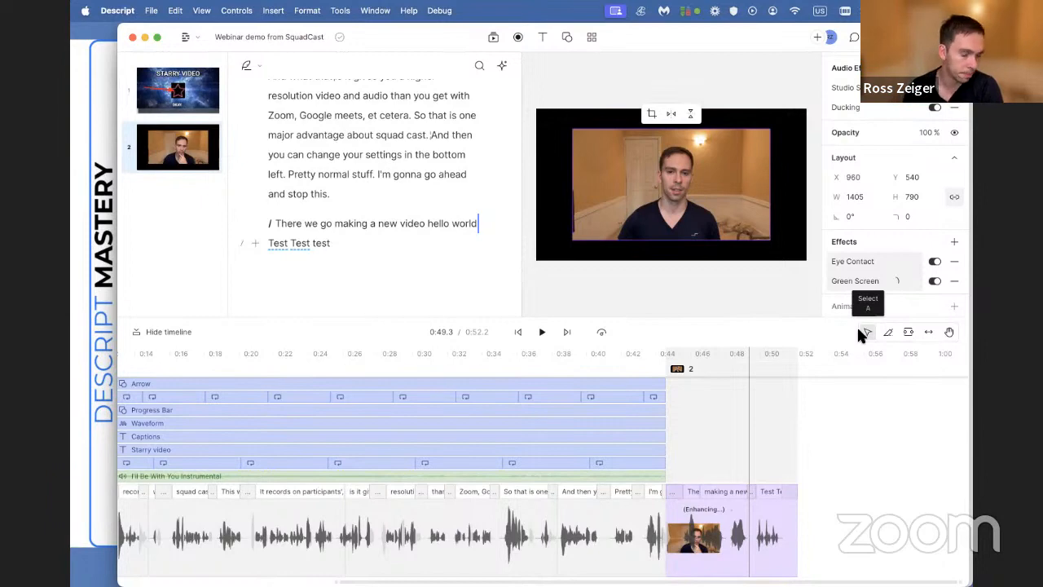
# Step: Crop the recorded camera clip in the second scene tightly around the speaker, to about 925 × 971
pyautogui.scroll(-1, 917, 250)
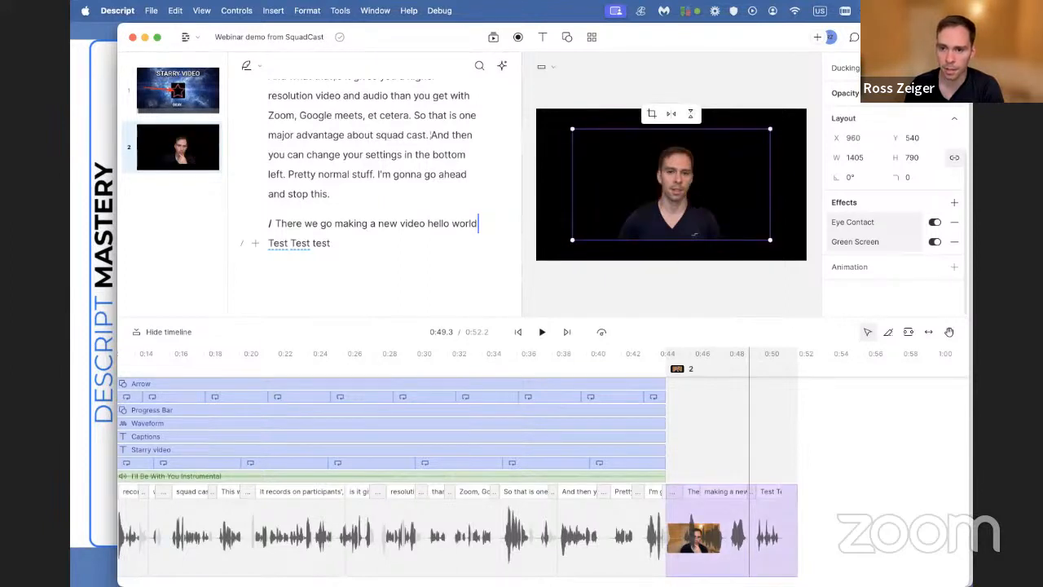
pyautogui.moveTo(678, 120); pyautogui.dragTo(678, 108)
pyautogui.moveTo(681, 241); pyautogui.dragTo(681, 259)
pyautogui.moveTo(572, 186); pyautogui.dragTo(611, 186)
pyautogui.moveTo(770, 186); pyautogui.dragTo(741, 189)
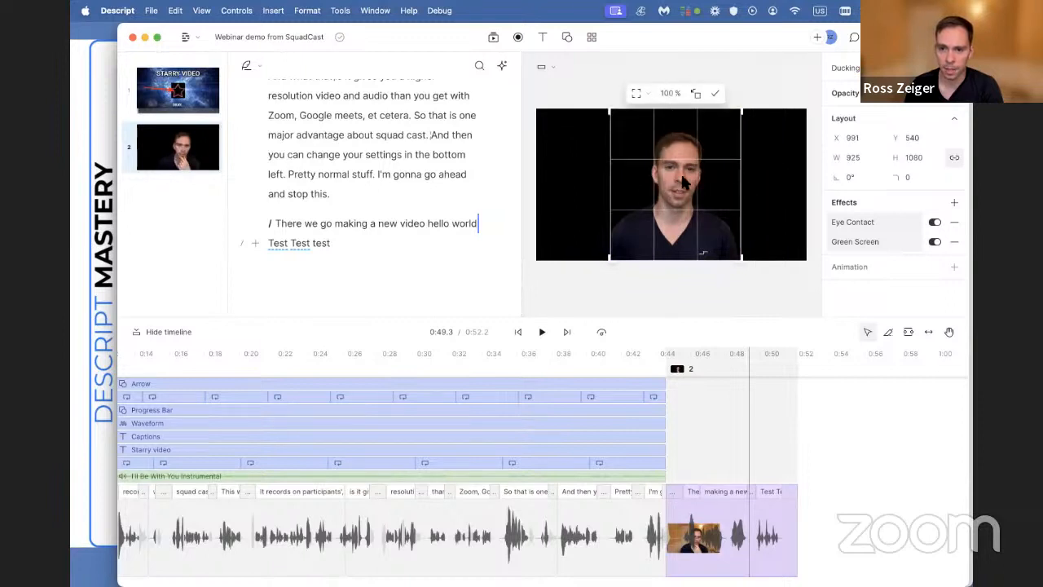
pyautogui.moveTo(684, 110); pyautogui.dragTo(684, 124)
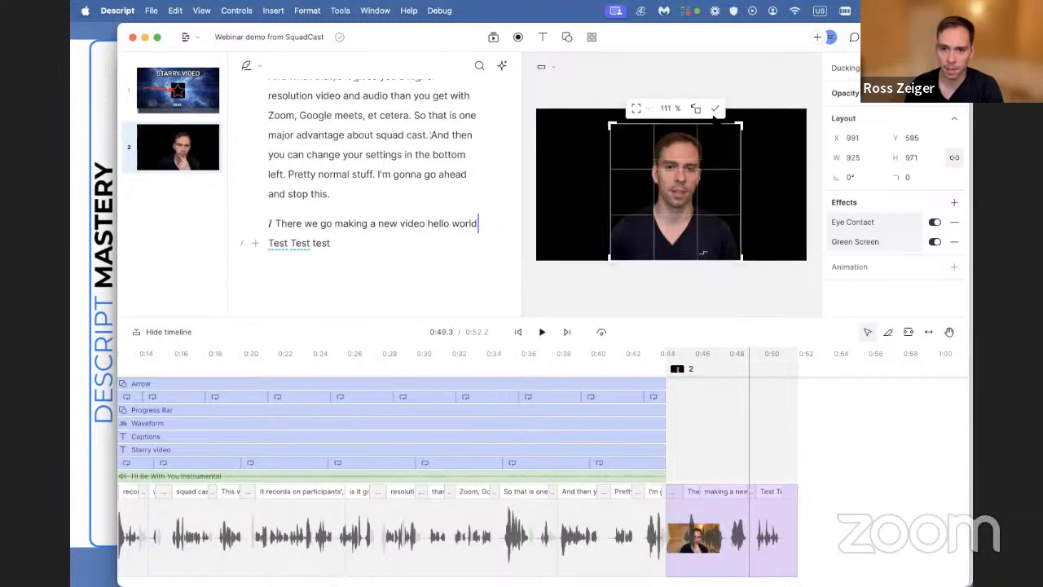
pyautogui.click(715, 109)
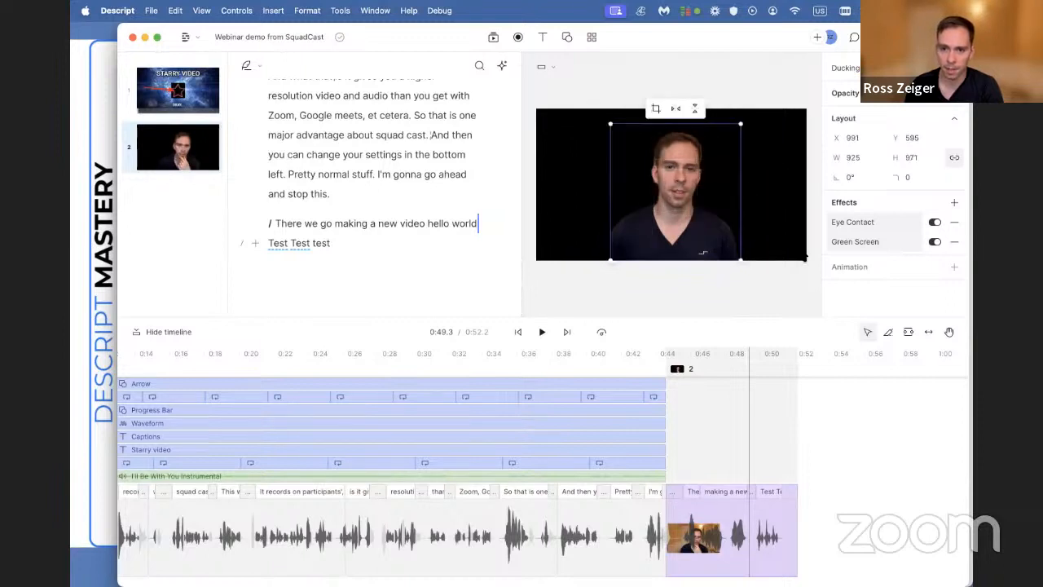
# Step: Turn off Eye Contact on the camera clip and enlarge the clip to about 999 × 1049, down to the frame's lower edge
pyautogui.click(934, 224)
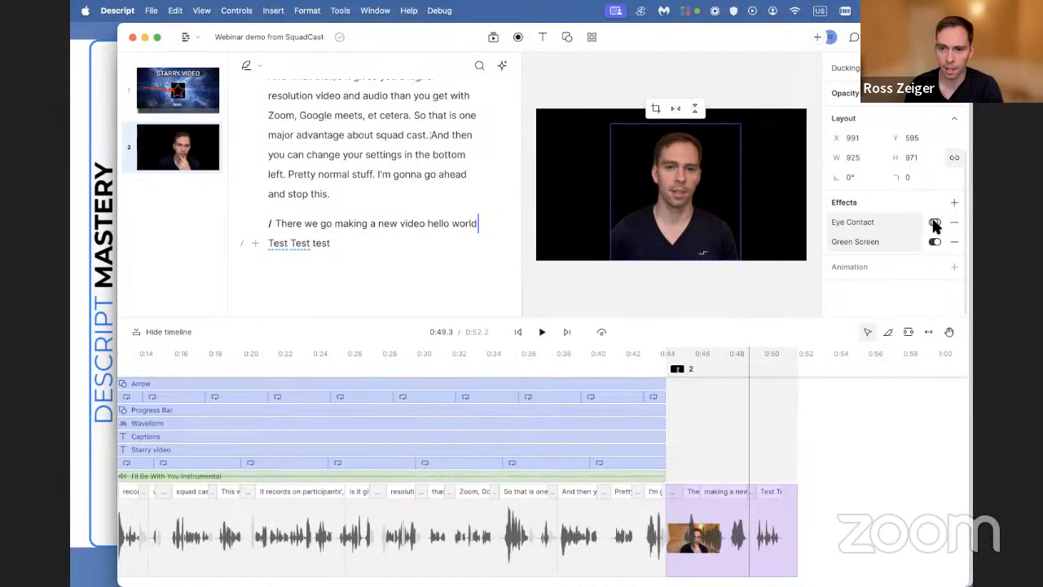
pyautogui.moveTo(702, 253); pyautogui.dragTo(699, 237)
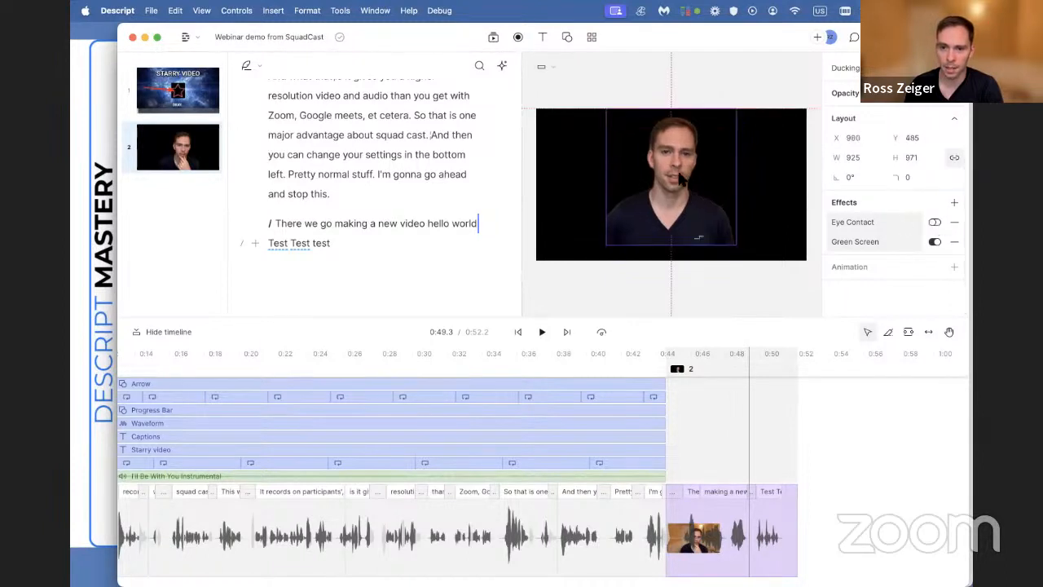
pyautogui.moveTo(694, 199); pyautogui.dragTo(694, 207)
pyautogui.moveTo(607, 116); pyautogui.dragTo(602, 113)
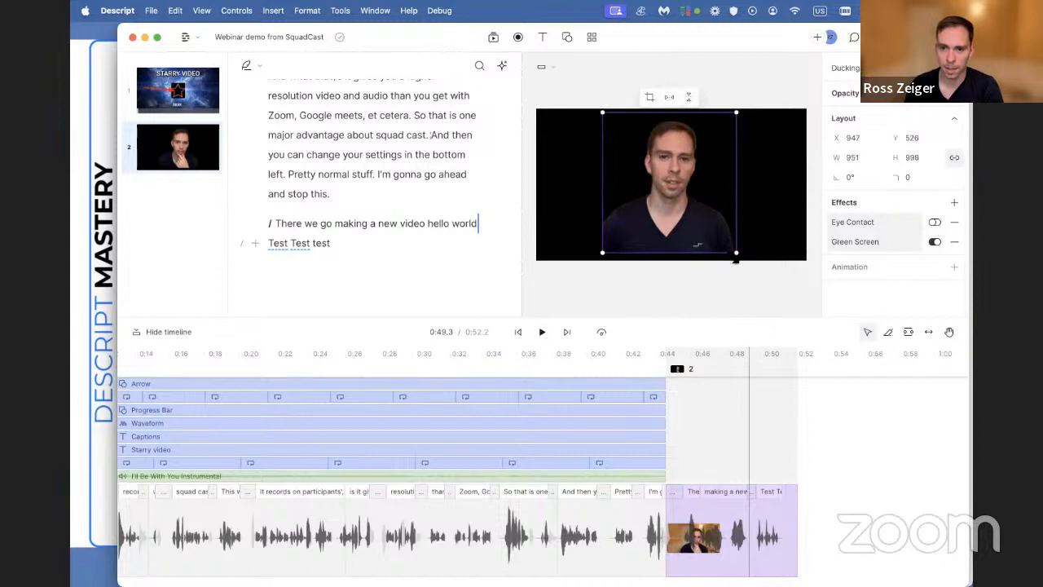
pyautogui.moveTo(737, 253); pyautogui.dragTo(742, 259)
pyautogui.click(791, 212)
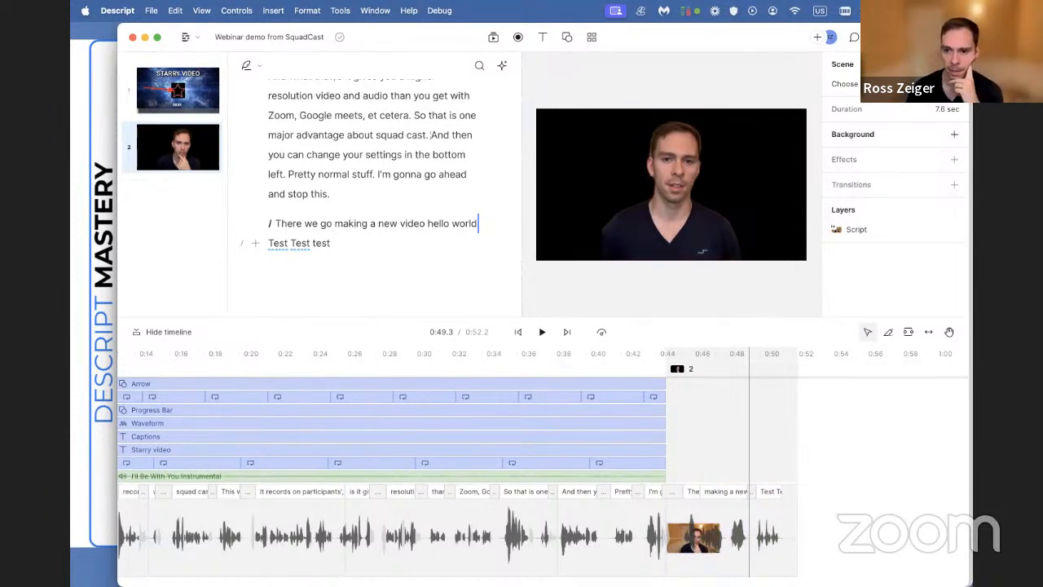
# Step: Add a white background to the second scene and place the camera clip at 960, 556
pyautogui.click(954, 135)
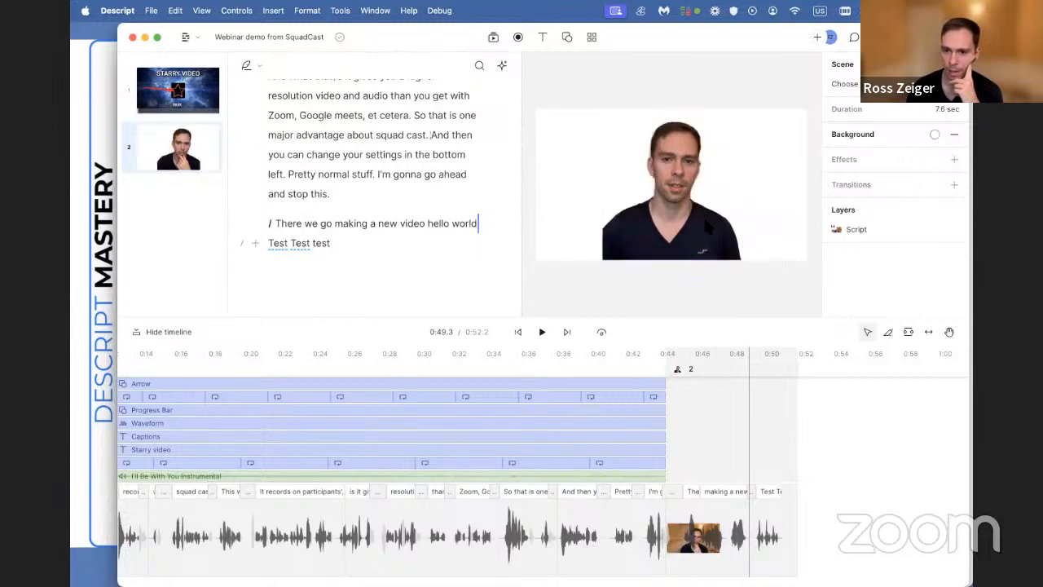
pyautogui.click(659, 247)
pyautogui.moveTo(665, 241); pyautogui.dragTo(666, 243)
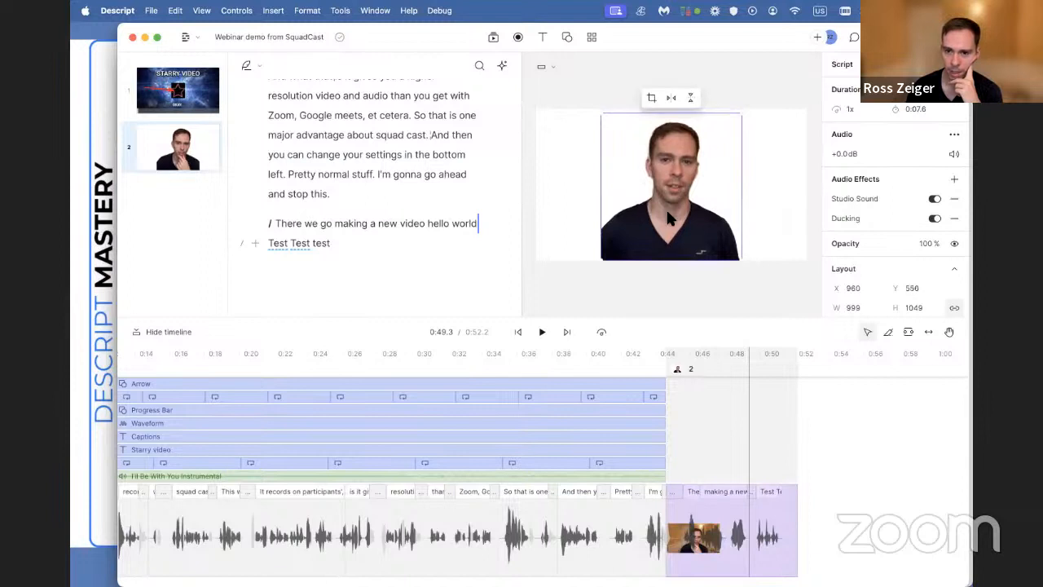
# Step: Widen the camera clip's crop to about 1121 × 1049 and reposition the clip at about 899, 556
pyautogui.doubleClick(613, 201)
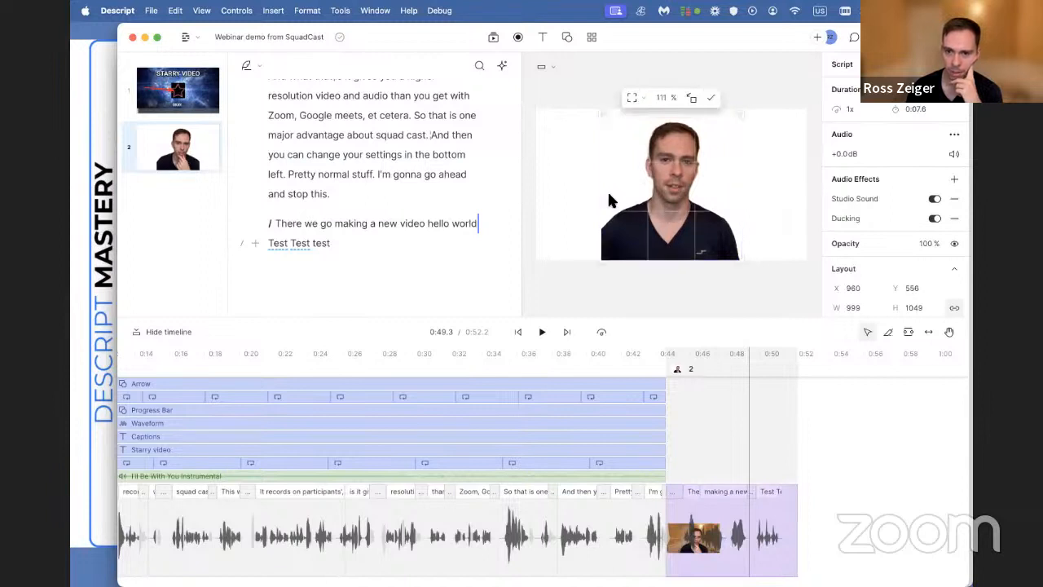
pyautogui.moveTo(596, 200); pyautogui.dragTo(587, 201)
pyautogui.click(708, 98)
pyautogui.moveTo(683, 183); pyautogui.dragTo(691, 189)
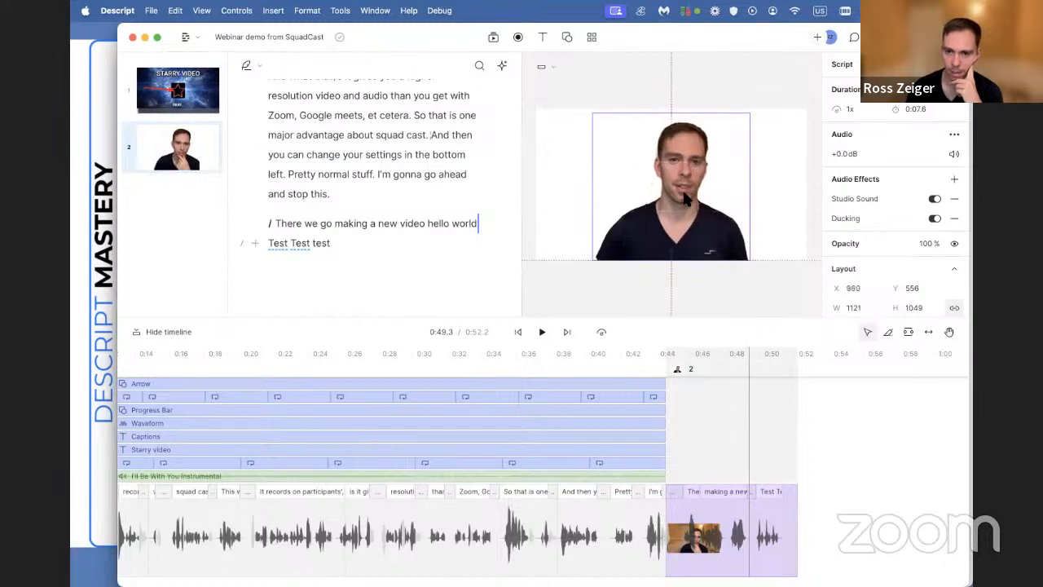
pyautogui.click(708, 281)
pyautogui.click(874, 227)
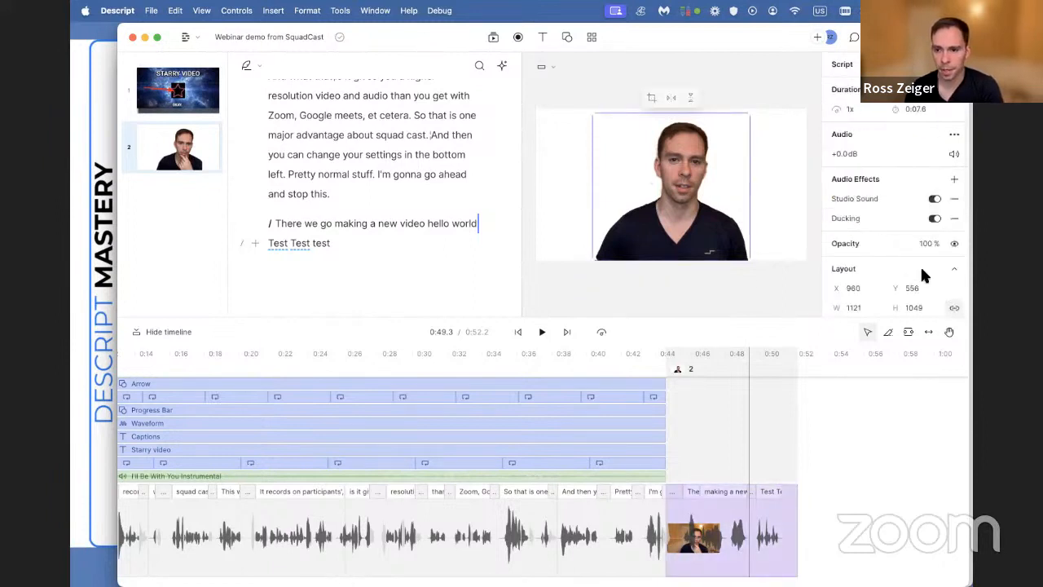
pyautogui.scroll(-5, 945, 267)
pyautogui.moveTo(691, 180); pyautogui.dragTo(664, 195)
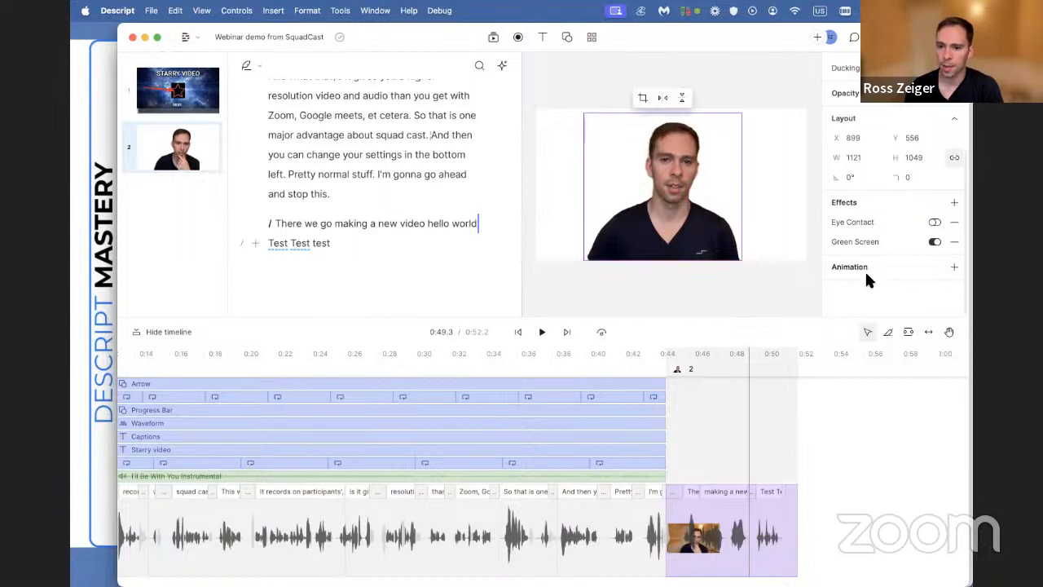
# Step: Add a Custom animation to the camera clip and move its end keyframe below the frame, to about 908, 1604
pyautogui.click(949, 269)
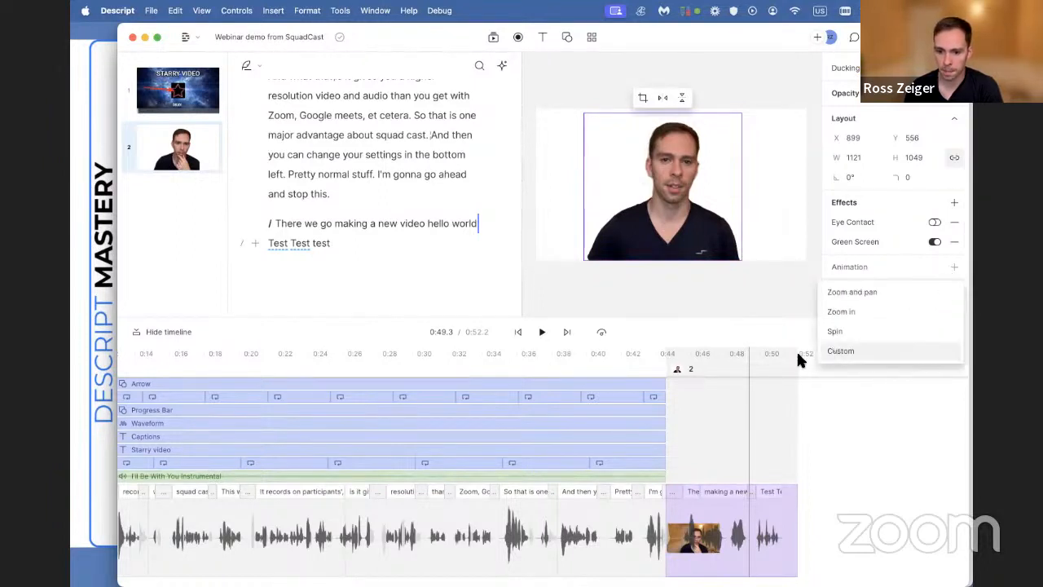
pyautogui.click(840, 351)
pyautogui.moveTo(749, 540); pyautogui.dragTo(667, 542)
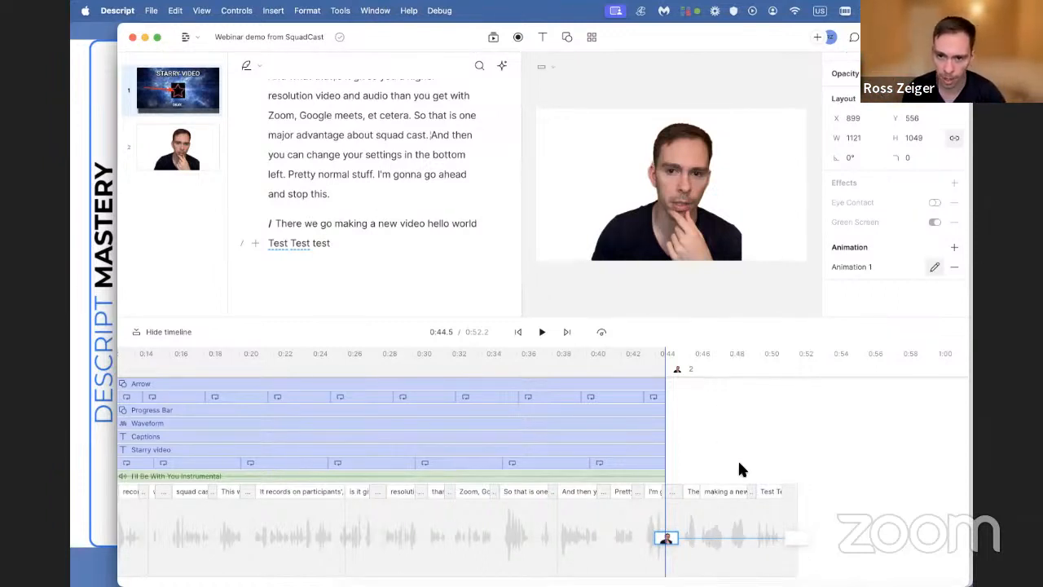
pyautogui.click(787, 548)
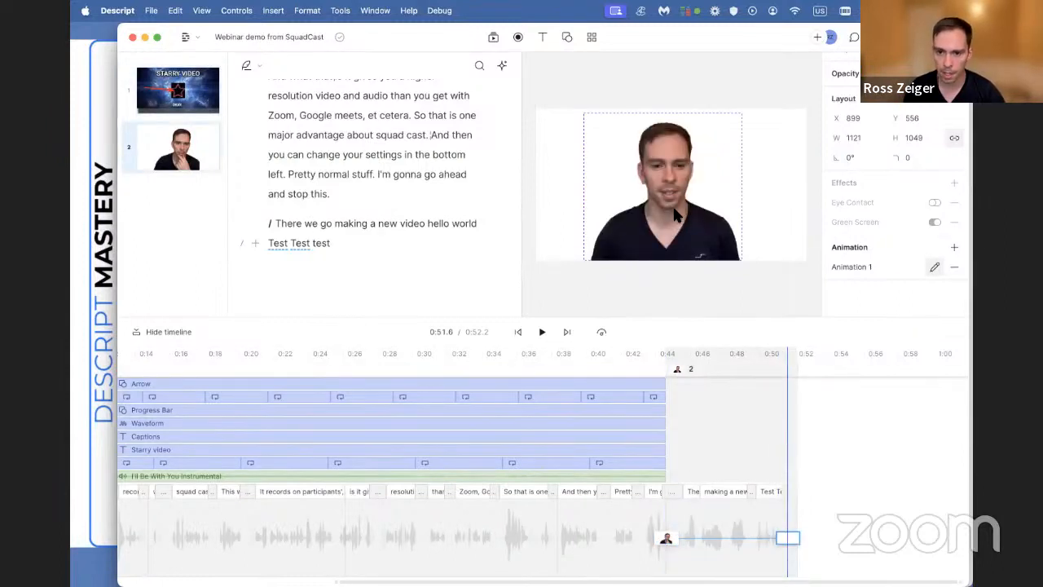
pyautogui.moveTo(674, 187); pyautogui.dragTo(679, 370)
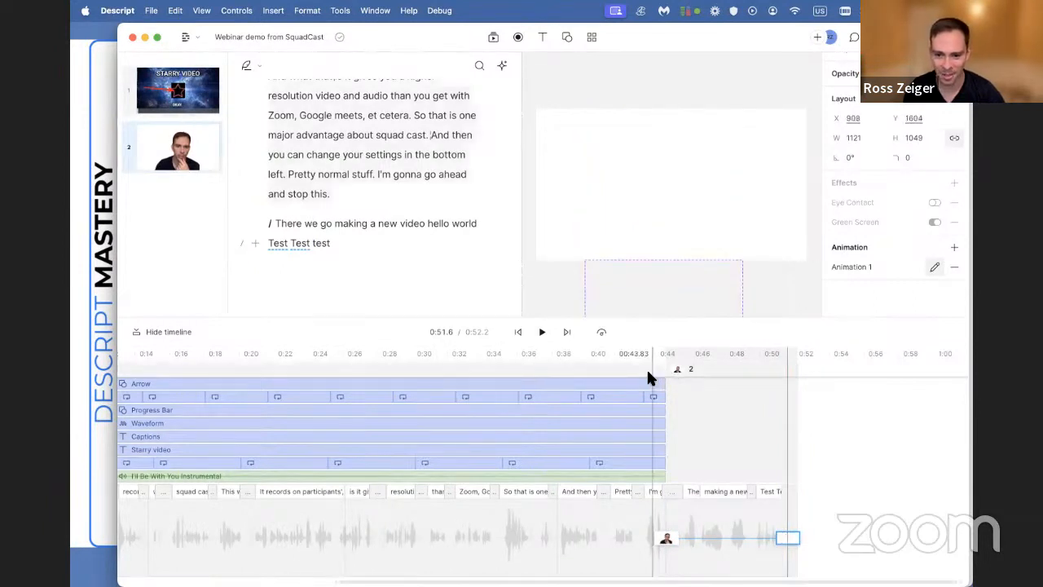
# Step: Play back the clip's slide-out animation from just before the second scene
pyautogui.click(648, 371)
pyautogui.click(547, 335)
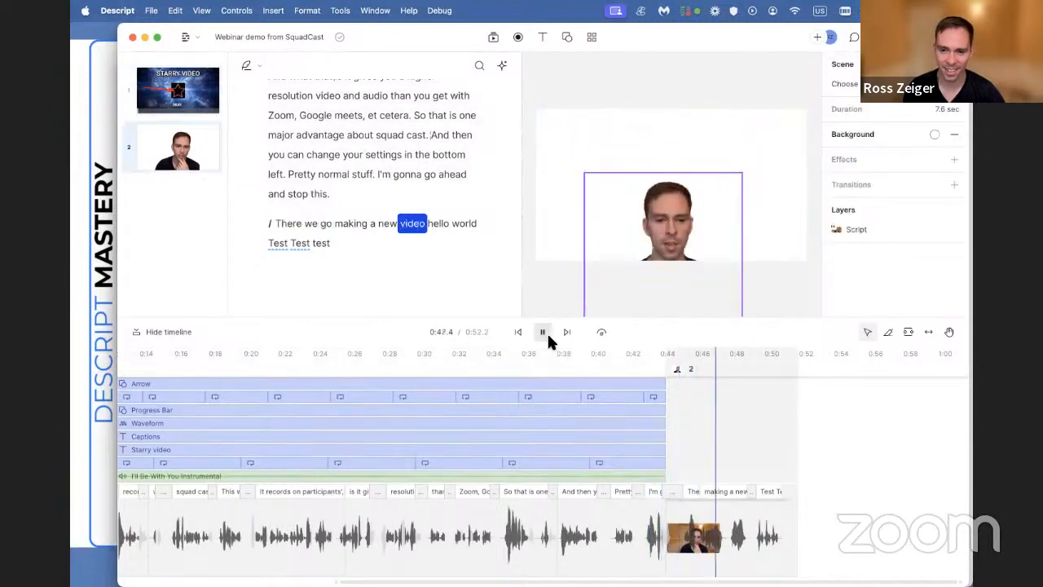
pyautogui.click(719, 486)
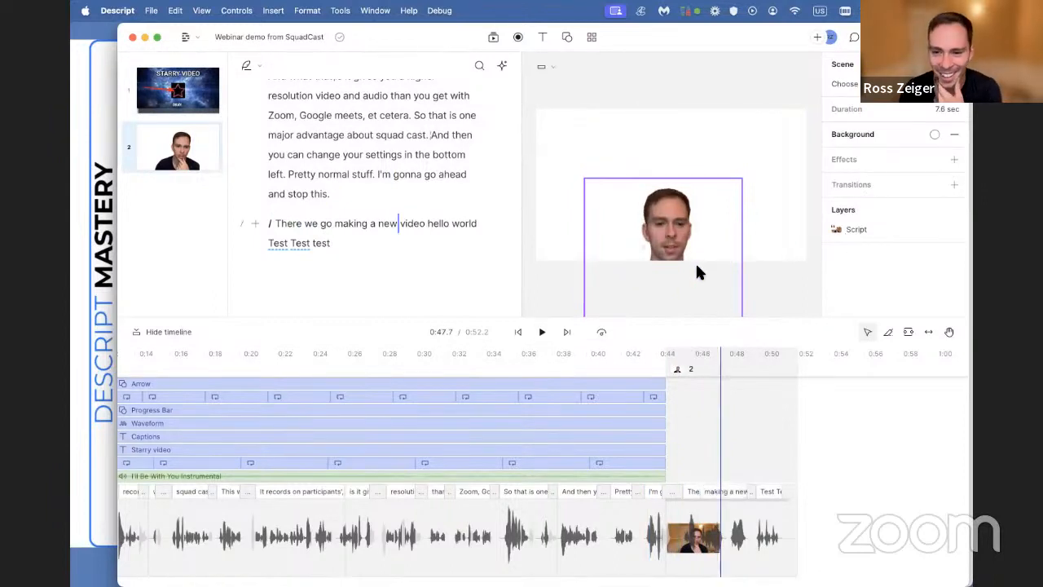
# Step: Edit the end keyframe of Animation 1 so the camera clip returns to the frame, enlarged into a close-up of the face
pyautogui.click(731, 554)
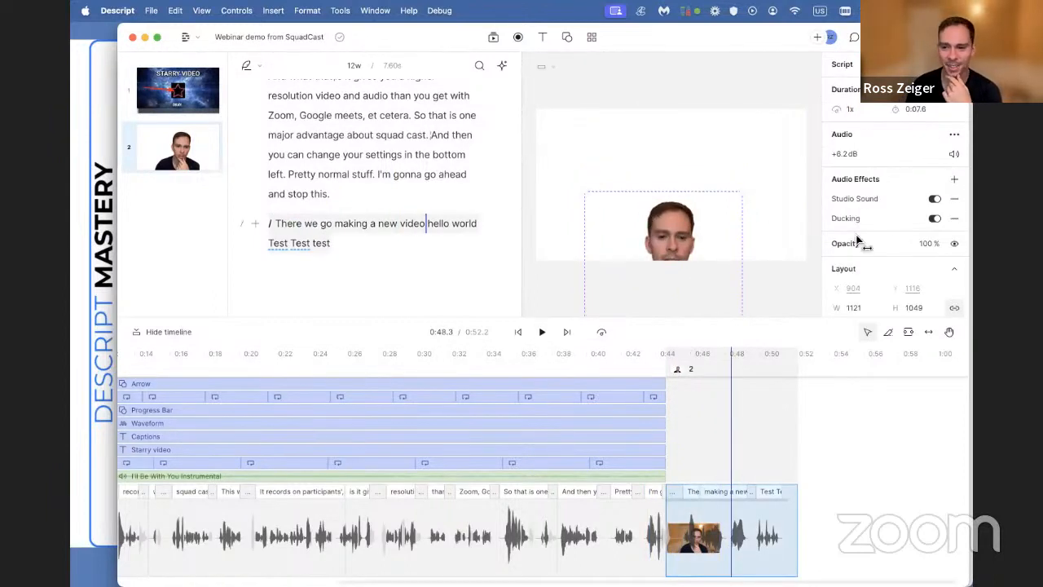
pyautogui.scroll(-5, 896, 269)
pyautogui.click(933, 270)
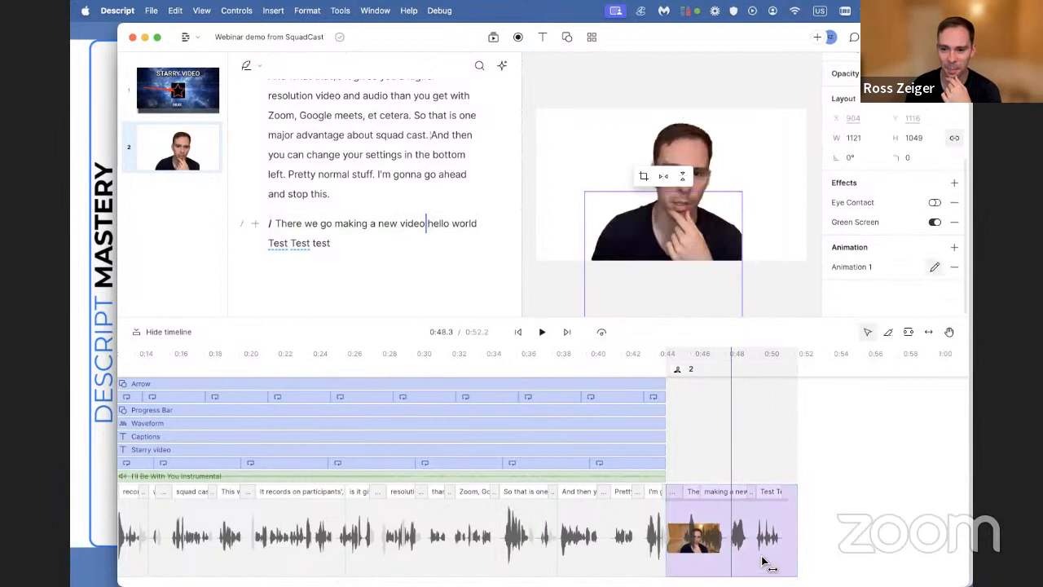
pyautogui.click(788, 554)
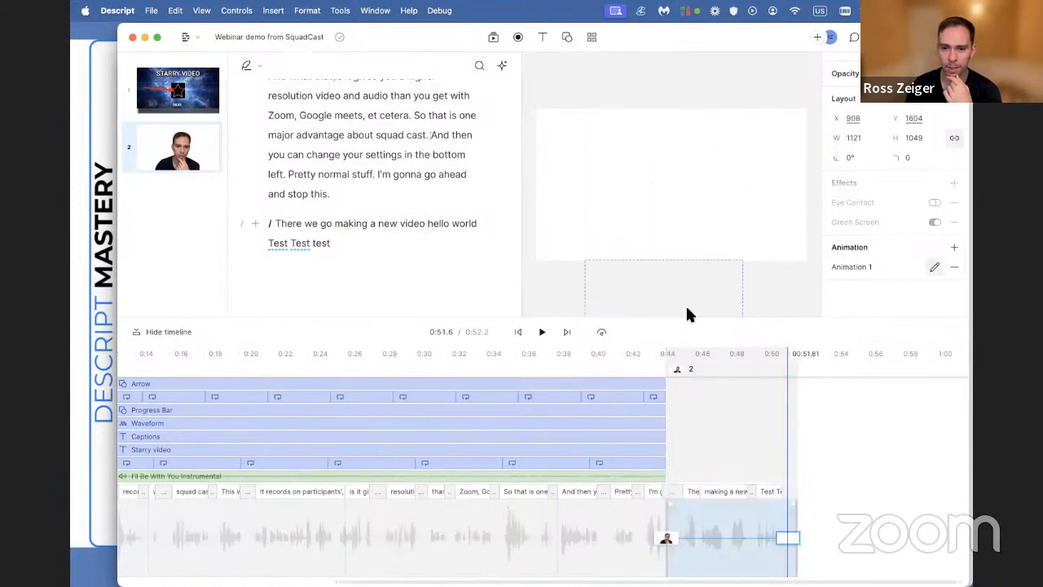
pyautogui.moveTo(682, 306); pyautogui.dragTo(683, 165)
pyautogui.moveTo(750, 116); pyautogui.dragTo(811, 86)
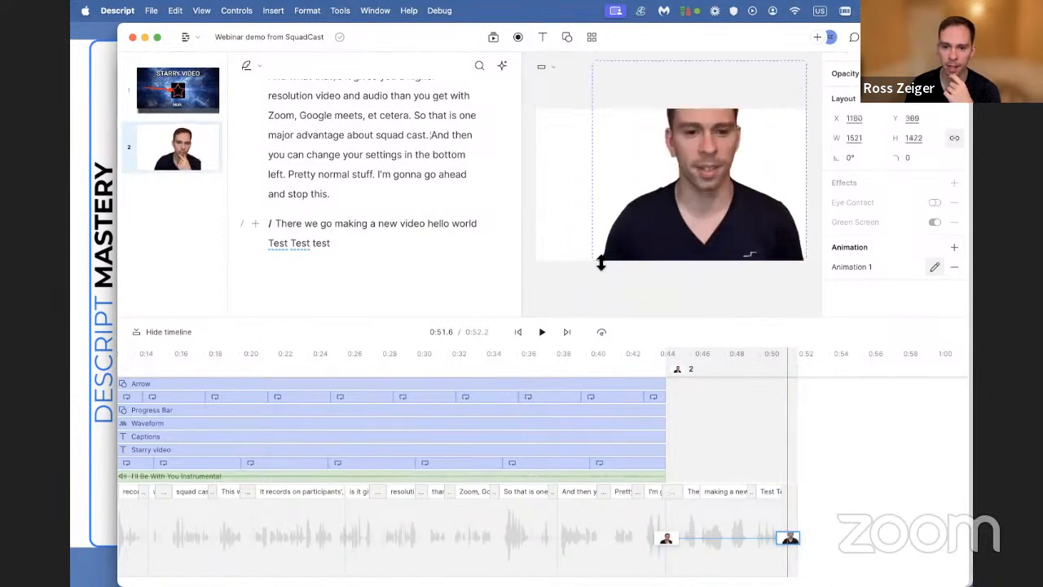
pyautogui.moveTo(600, 261); pyautogui.dragTo(536, 355)
pyautogui.moveTo(724, 193); pyautogui.dragTo(699, 211)
# Step: Play back the transition into the second scene from 0:42.1 to check the zoom-in animation
pyautogui.click(623, 356)
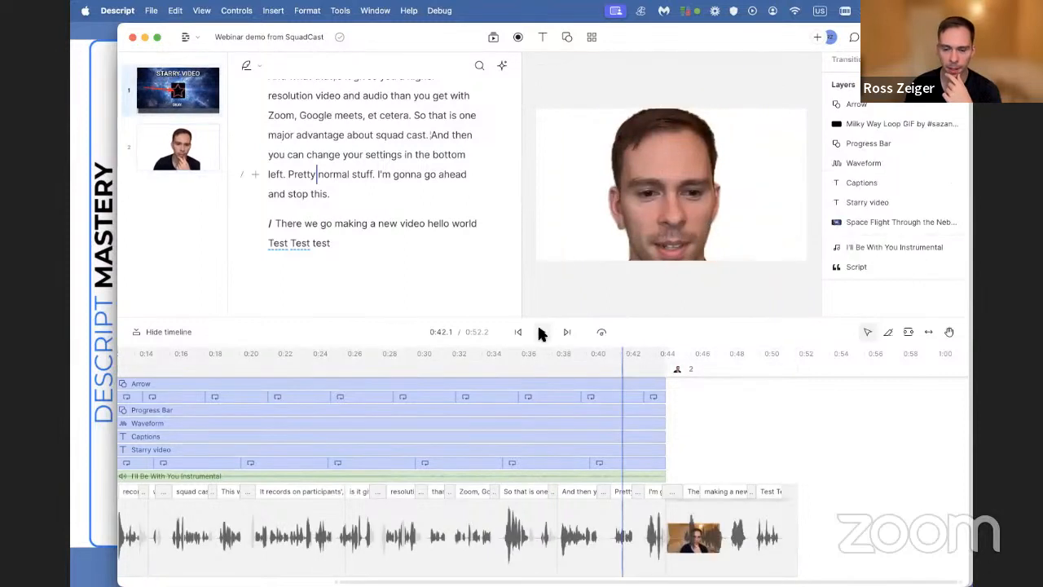
pyautogui.click(540, 332)
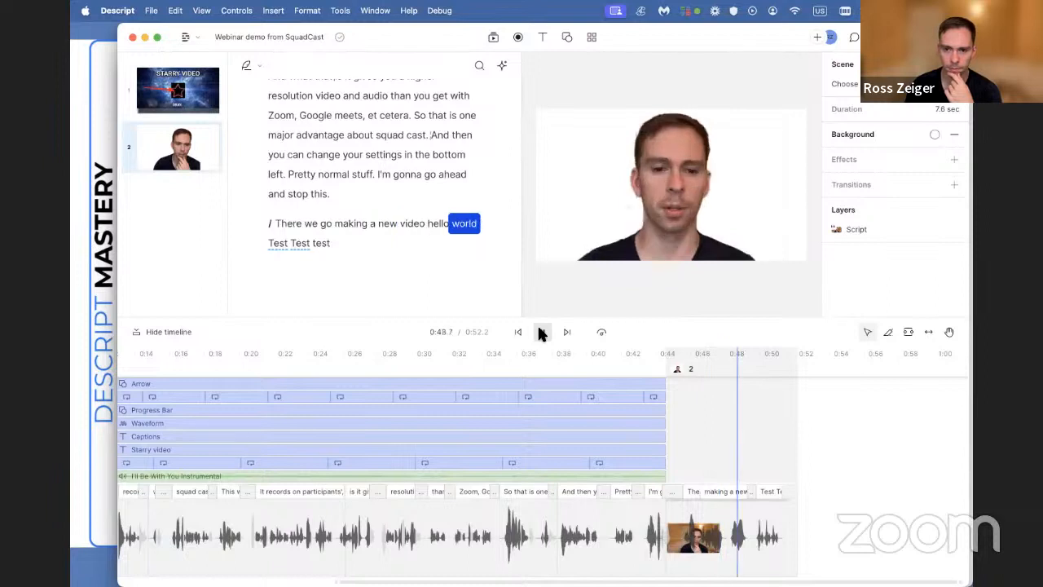
pyautogui.click(718, 451)
# Step: Toggle the camera clip's Eye Contact effect to compare the gaze with and without it, leaving it enabled
pyautogui.click(681, 207)
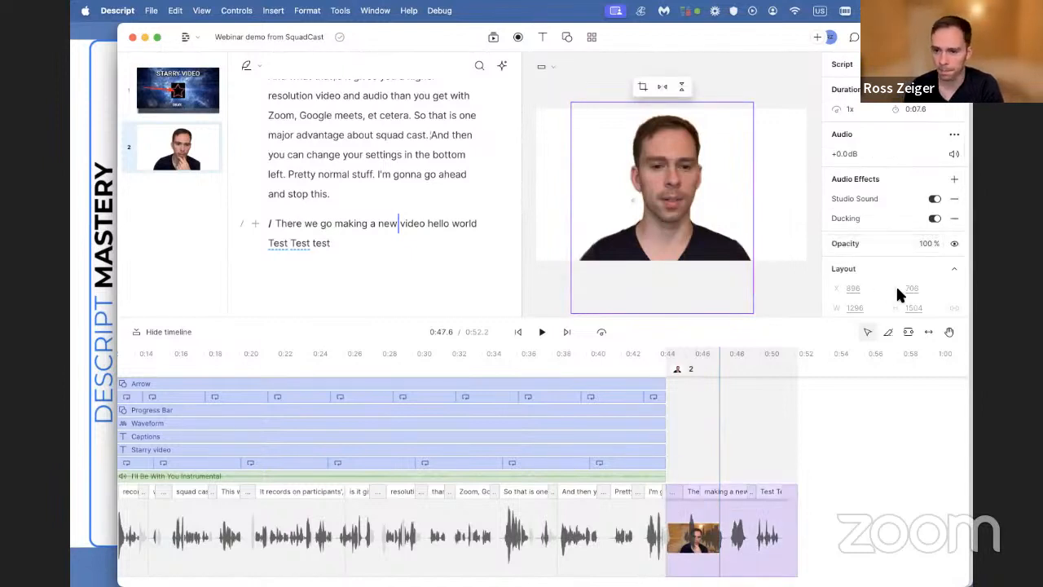
pyautogui.scroll(-3, 898, 290)
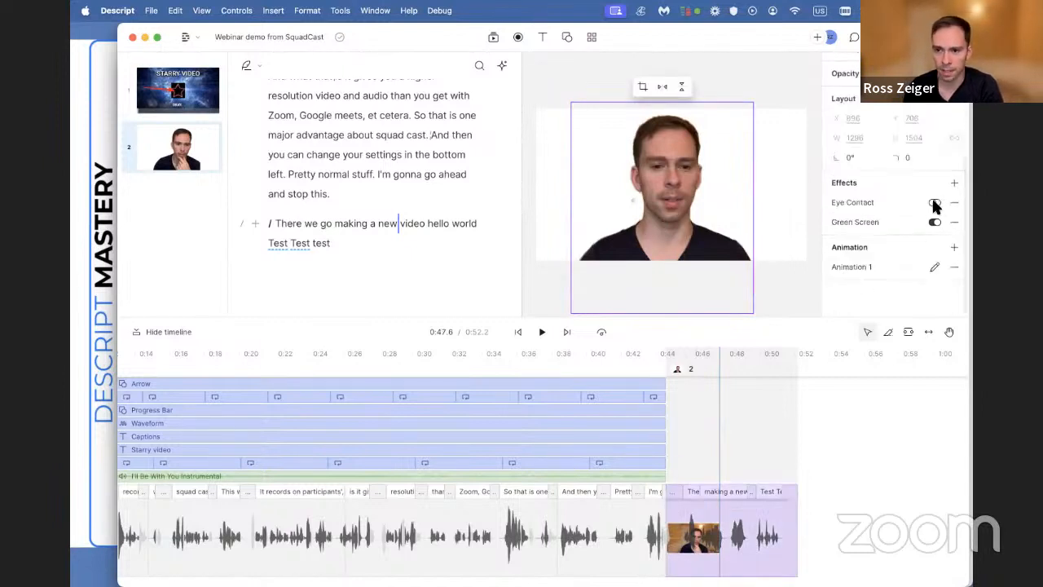
pyautogui.click(934, 204)
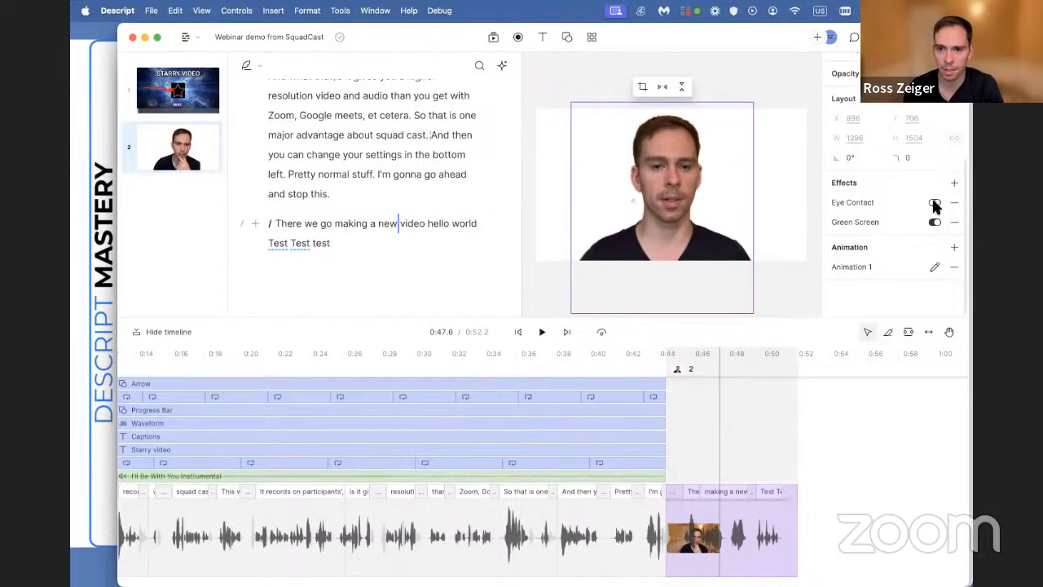
pyautogui.click(935, 204)
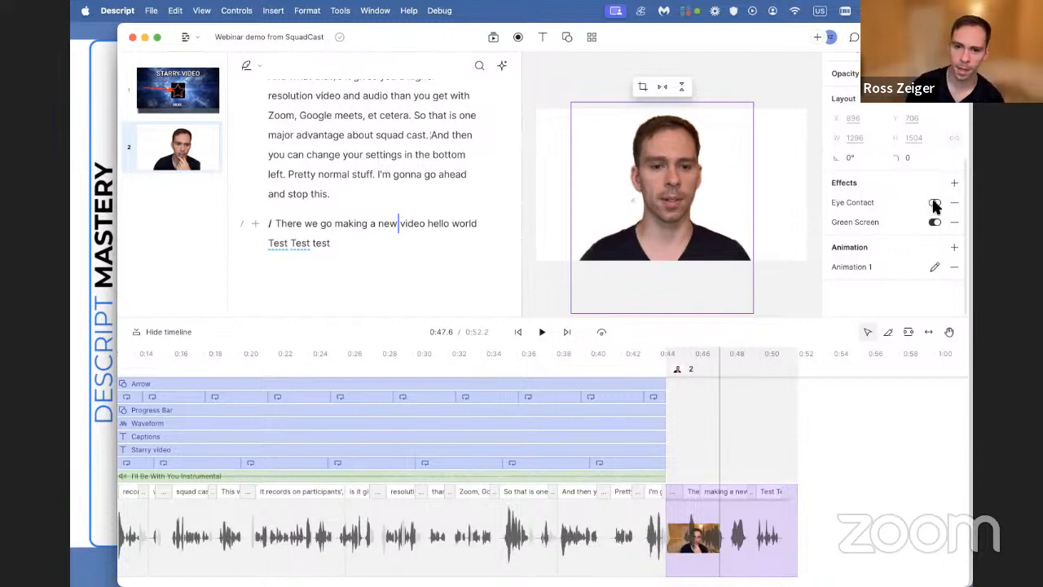
pyautogui.click(766, 416)
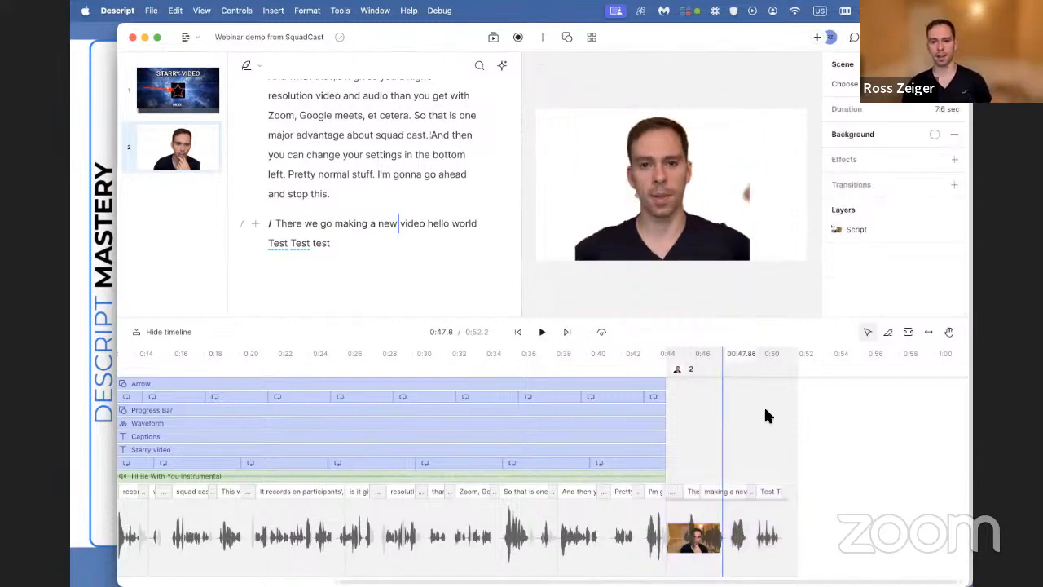
# Step: Check the animated clip's frames at 0:50.4, 0:47.9 and 0:47.2, and review its effects and animation settings
pyautogui.click(764, 409)
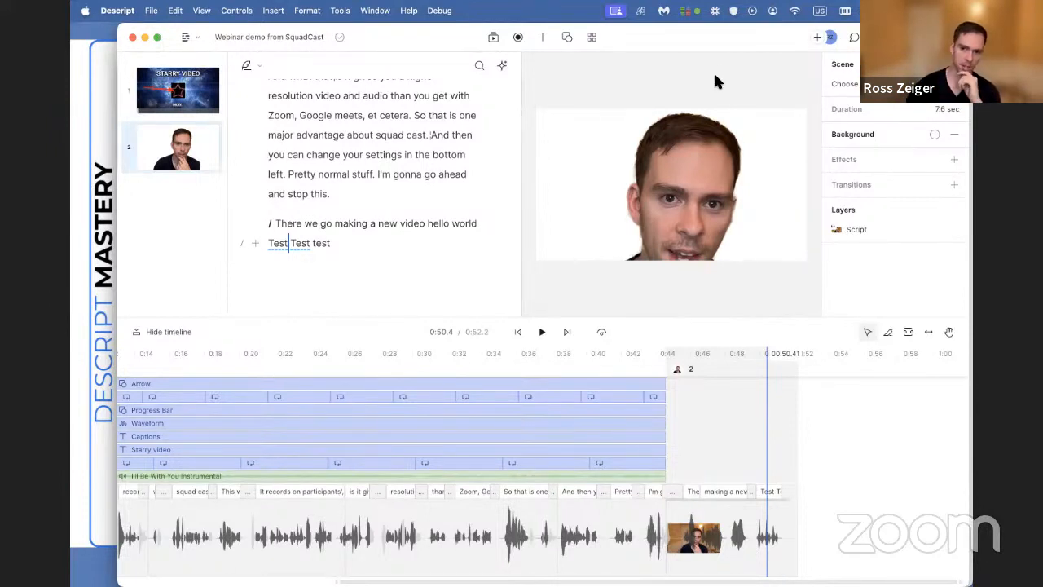
pyautogui.click(722, 412)
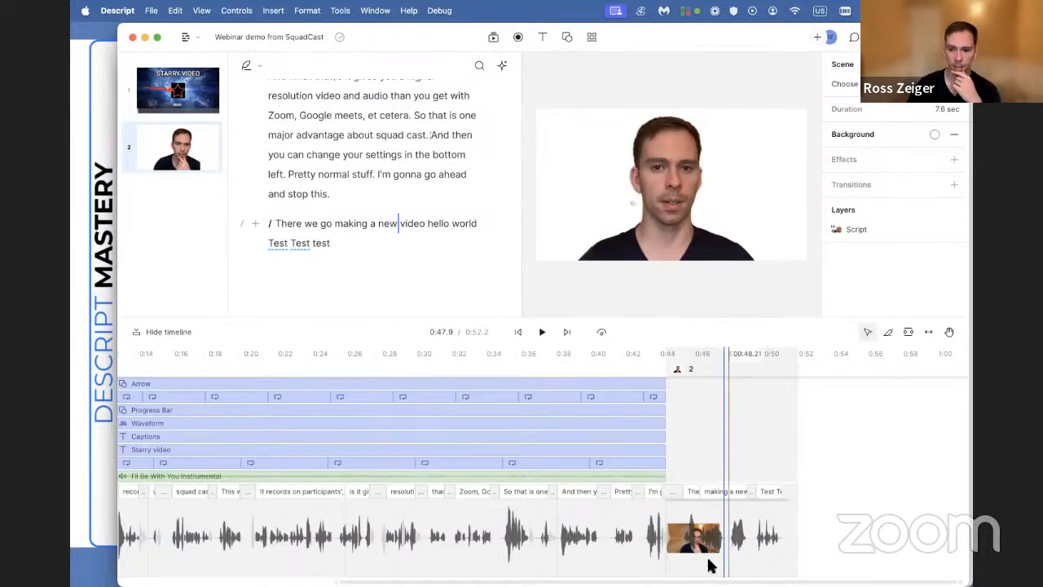
pyautogui.click(733, 205)
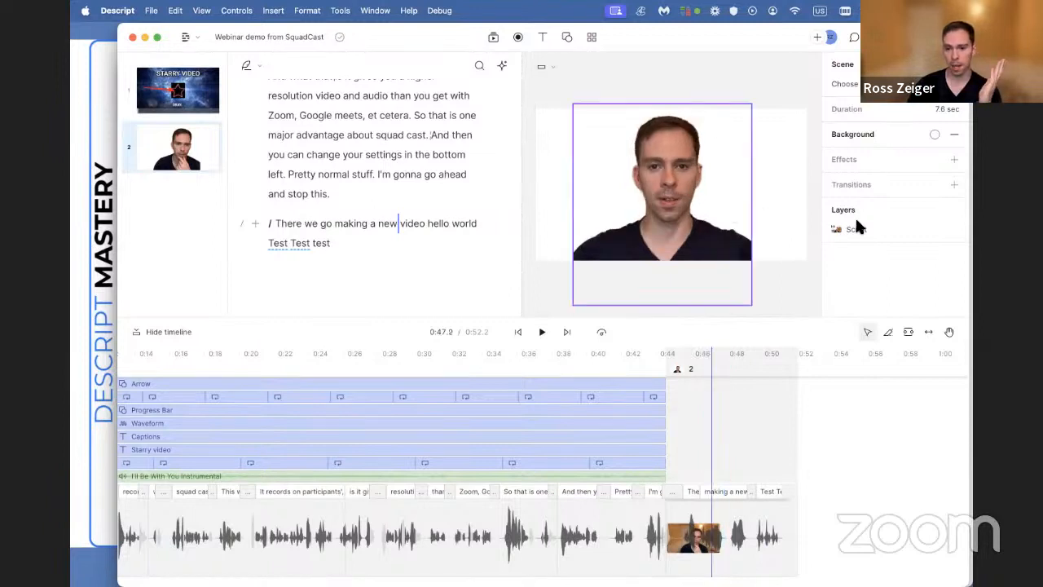
pyautogui.click(933, 236)
pyautogui.scroll(-1, 835, 208)
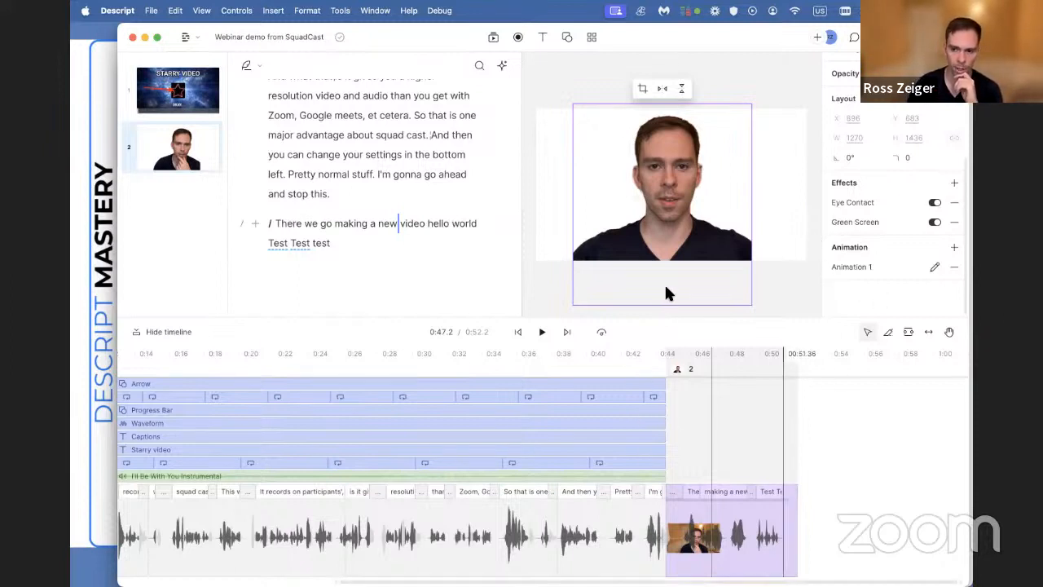
# Step: Switch to Firefox and look over the descriptmastery.com homepage down to the Get the course section
pyautogui.scroll(5, 864, 291)
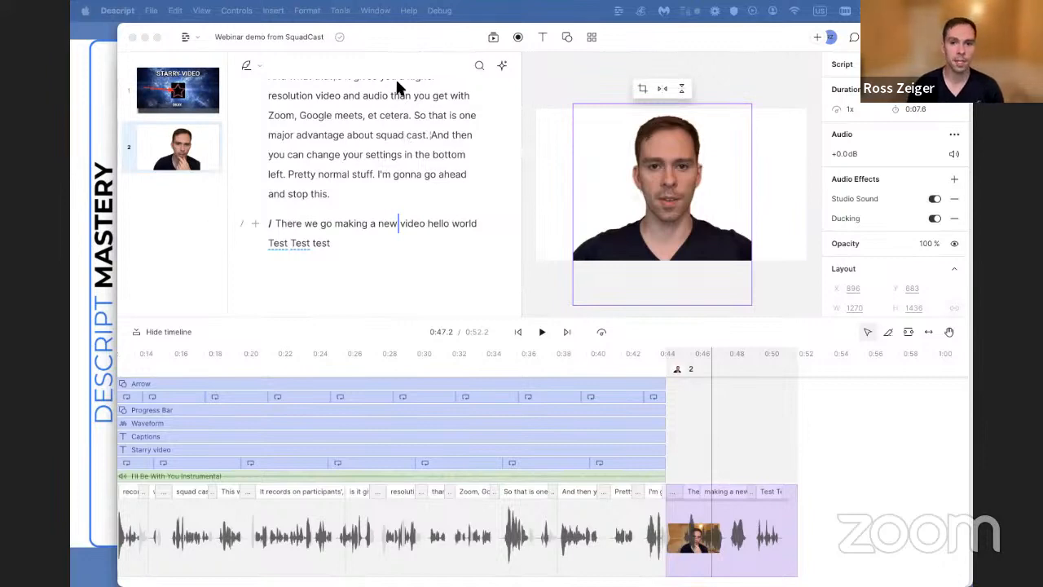
pyautogui.press('super+Tab')
pyautogui.press('super+w')
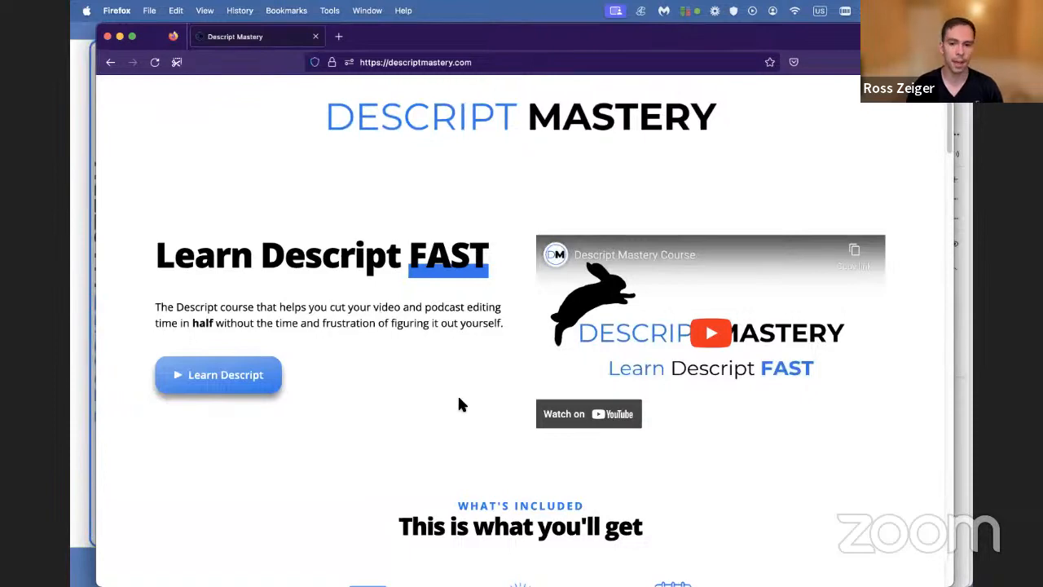
pyautogui.scroll(-3, 408, 440)
pyautogui.scroll(3, 410, 428)
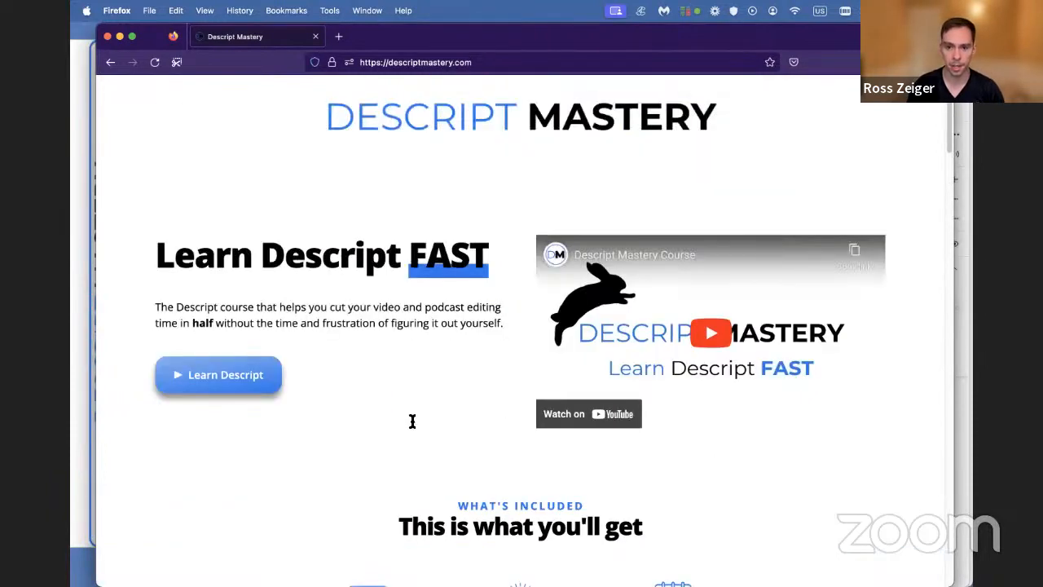
pyautogui.scroll(-8, 429, 422)
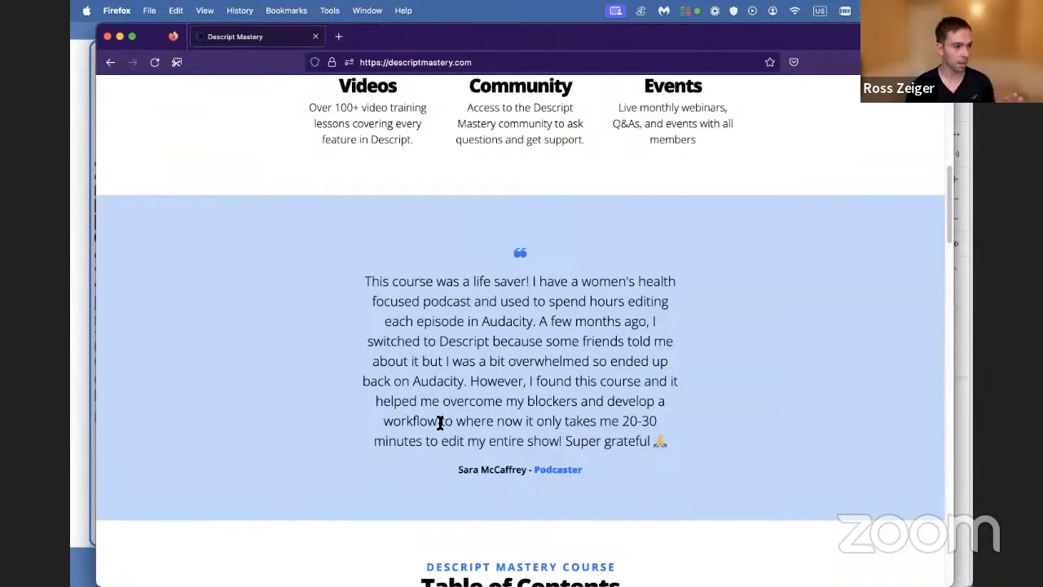
pyautogui.scroll(-5, 441, 424)
pyautogui.scroll(-4, 432, 440)
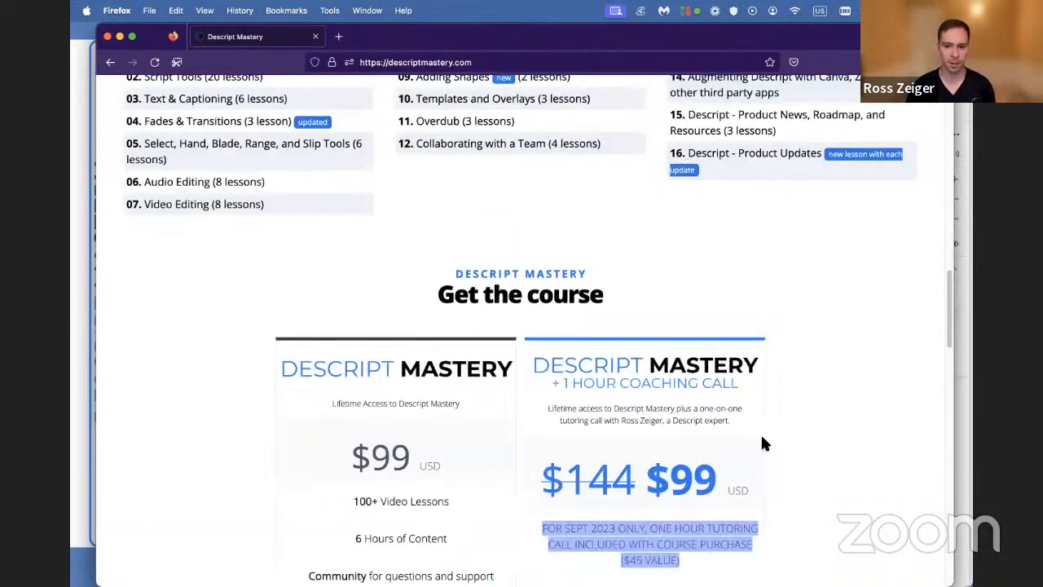
# Step: Examine the two Descript Mastery packages, comparing the prices and the September 2023 tutoring offer
pyautogui.scroll(-2, 733, 341)
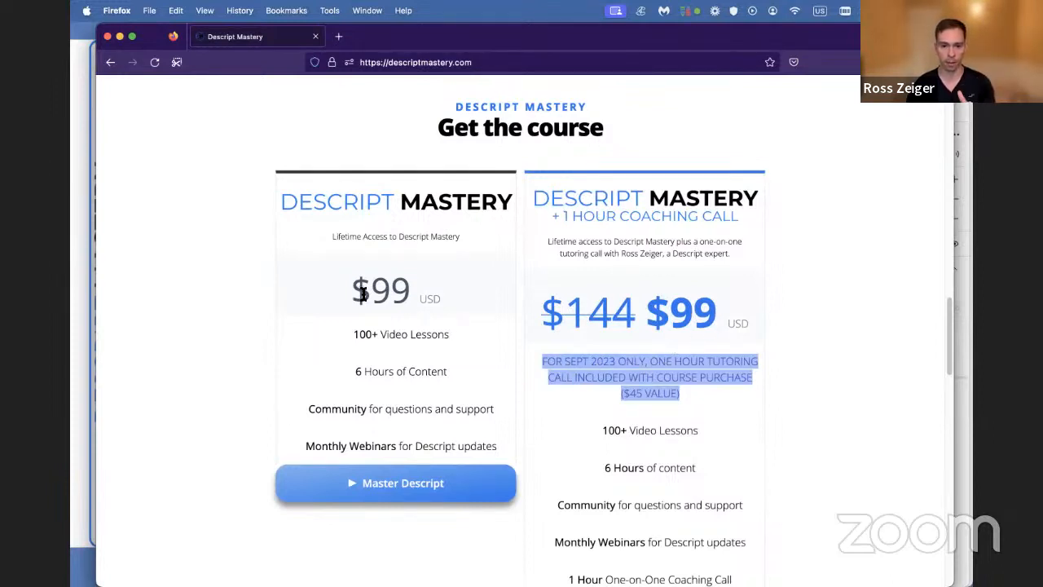
pyautogui.tripleClick(447, 301)
pyautogui.click(709, 401)
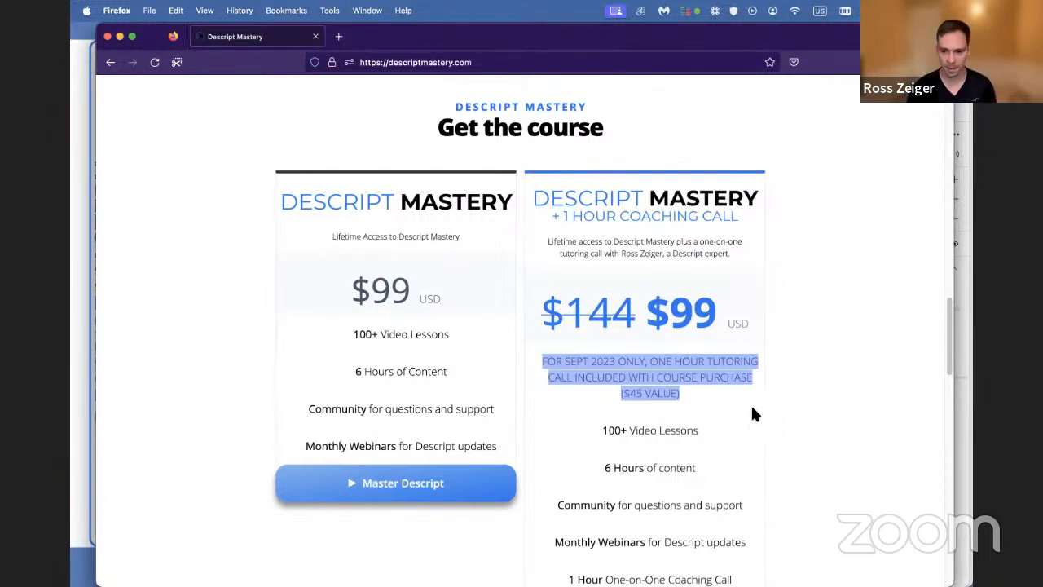
pyautogui.scroll(-1, 734, 398)
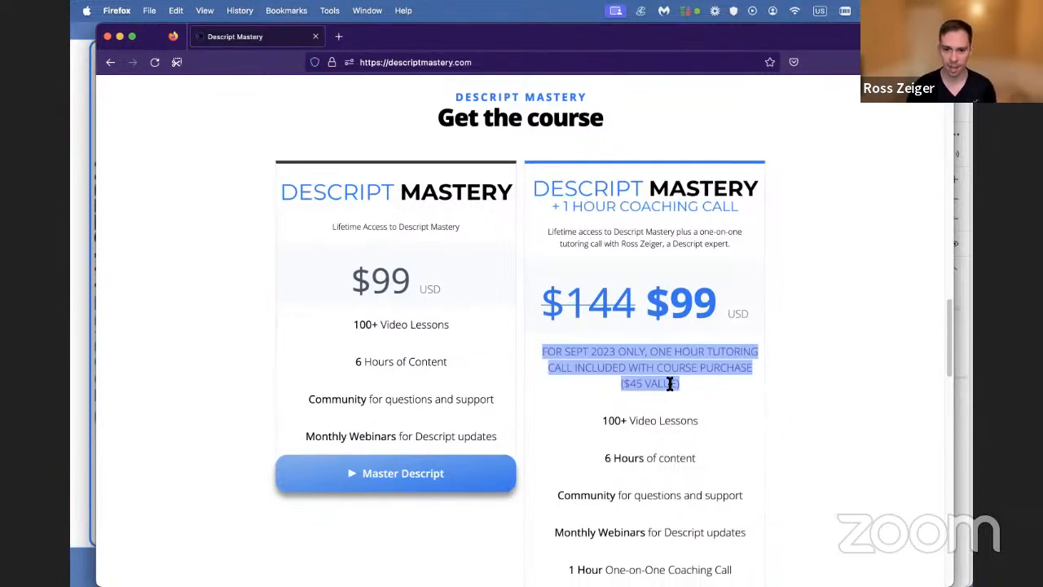
pyautogui.scroll(-3, 418, 81)
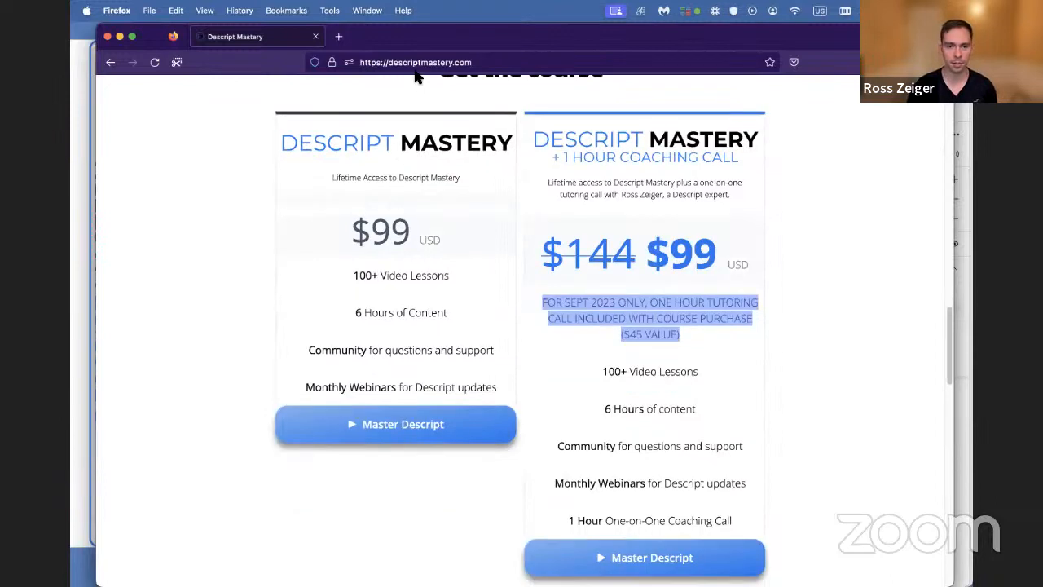
# Step: Highlight the site's web address and review what the coaching call package includes
pyautogui.click(413, 63)
pyautogui.tripleClick(413, 69)
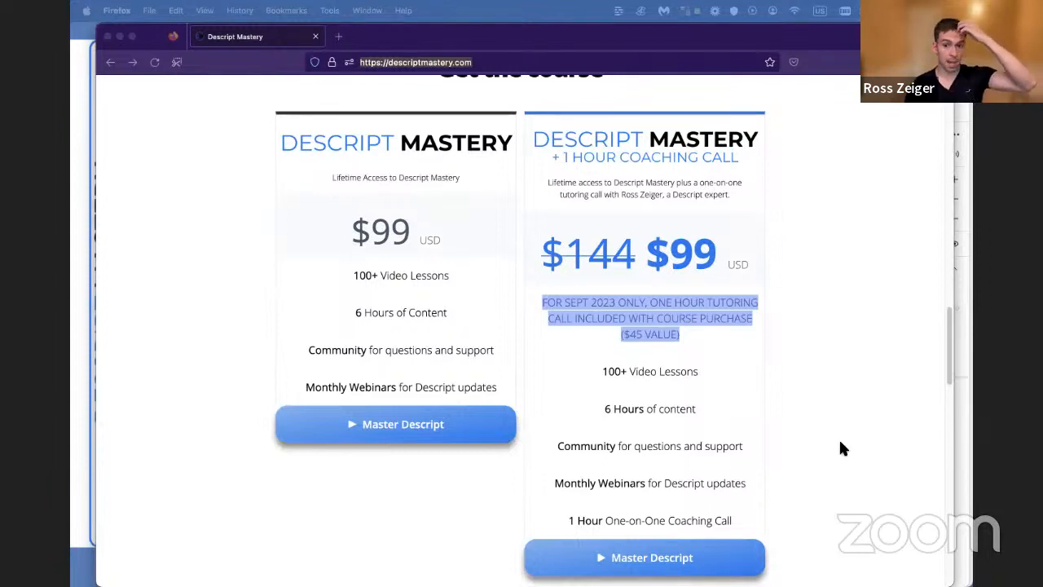
pyautogui.scroll(-2, 652, 424)
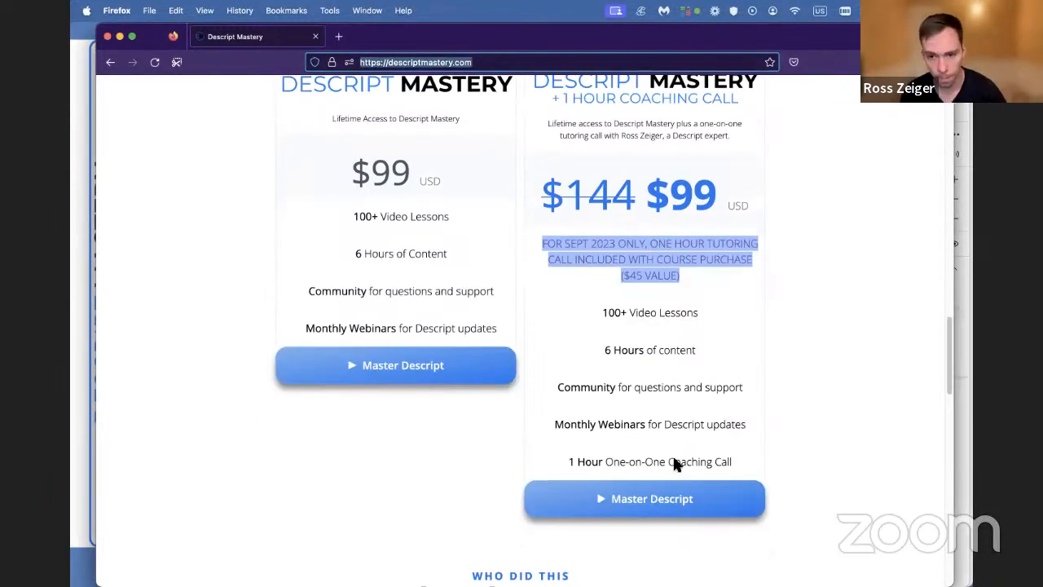
pyautogui.scroll(-5, 691, 466)
pyautogui.scroll(8, 751, 341)
pyautogui.moveTo(645, 290); pyautogui.dragTo(738, 305)
pyautogui.click(718, 459)
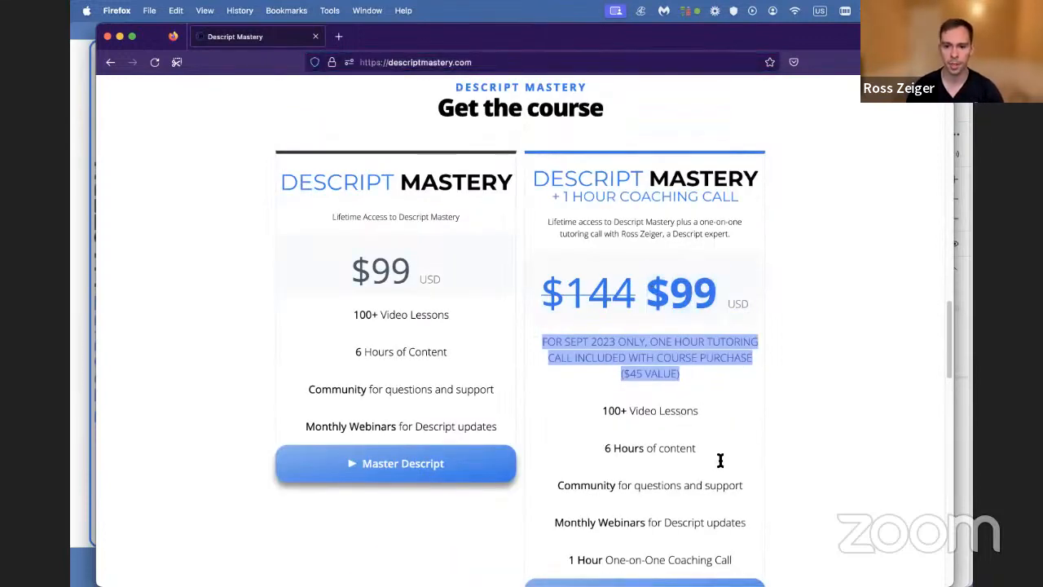
pyautogui.scroll(-2, 701, 457)
pyautogui.scroll(1, 713, 421)
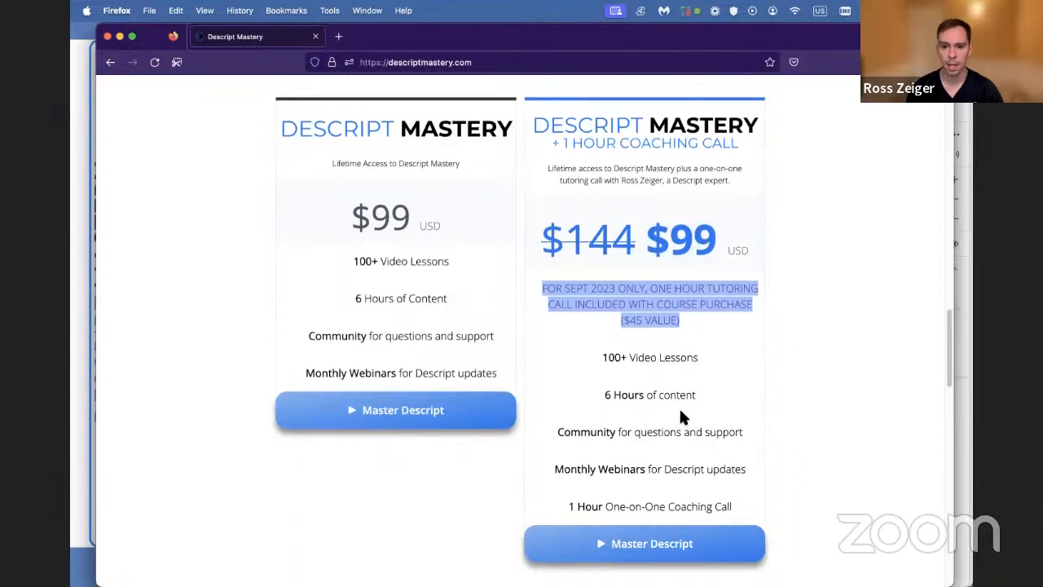
pyautogui.scroll(1, 701, 540)
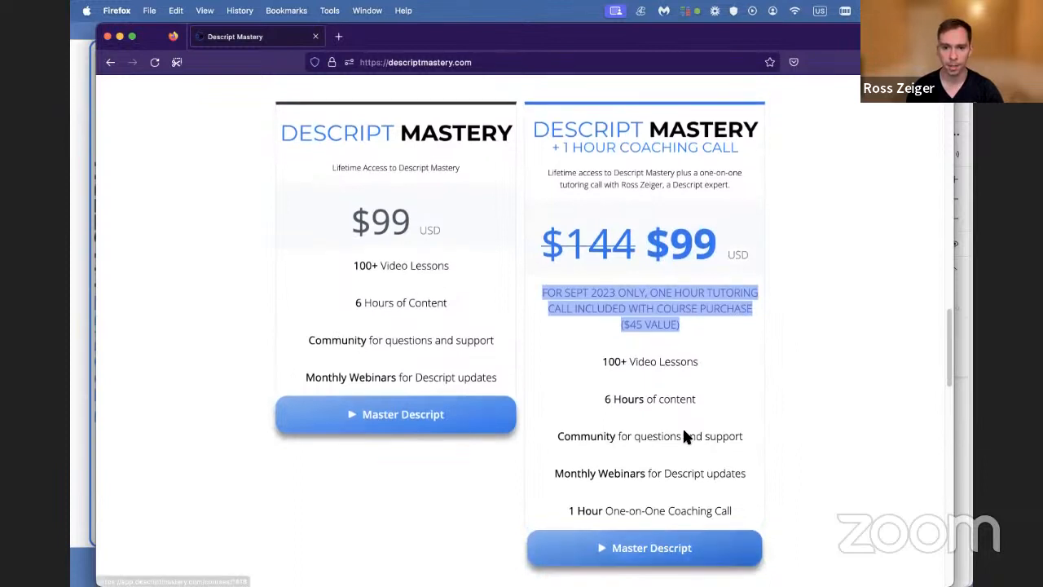
# Step: Review the Section One: Core Skills lessons in the course's Table of Contents, highlighting Script Tools, Text & Captioning and Fades & Transitions
pyautogui.scroll(10, 682, 426)
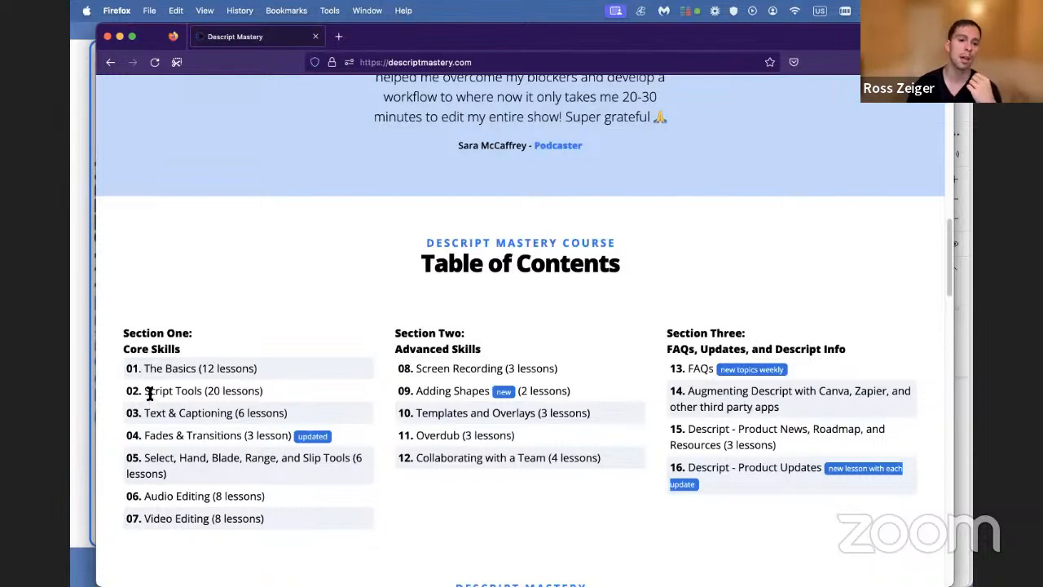
pyautogui.moveTo(149, 391); pyautogui.dragTo(276, 398)
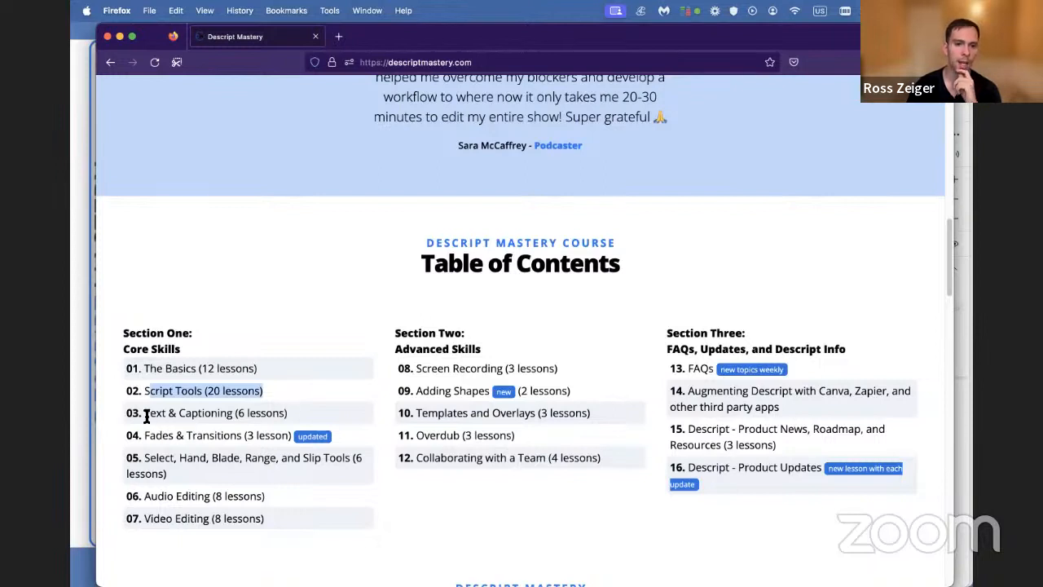
pyautogui.click(147, 416)
pyautogui.keyDown('shift'); pyautogui.click(296, 408); pyautogui.keyUp('shift')
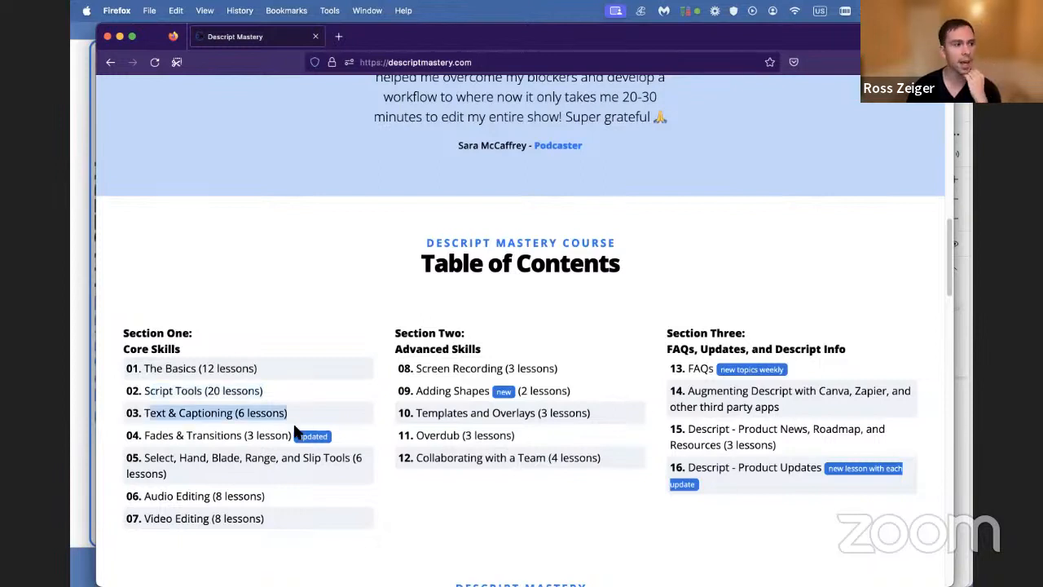
pyautogui.moveTo(163, 435); pyautogui.dragTo(243, 434)
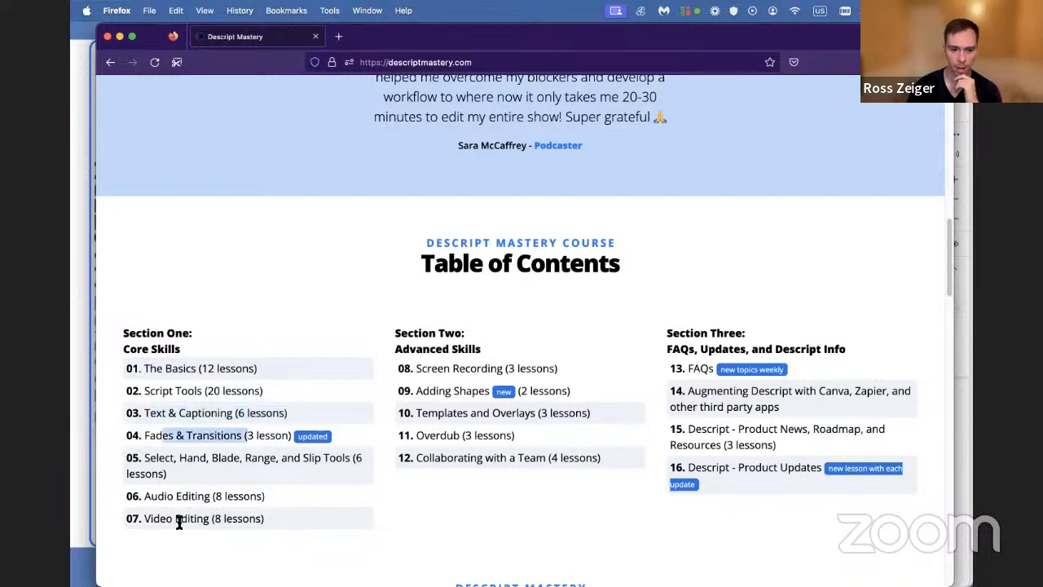
pyautogui.click(235, 528)
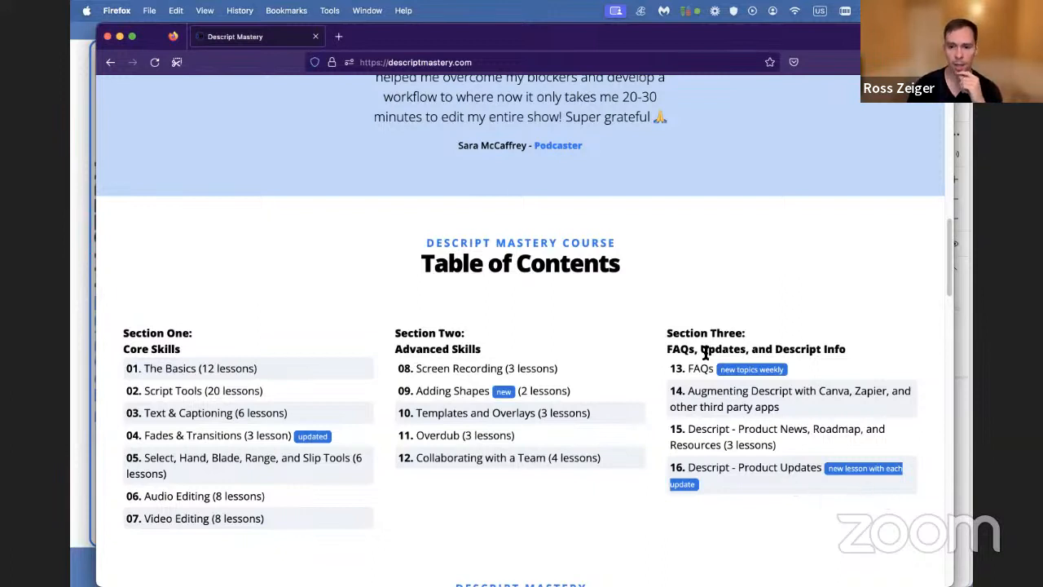
# Step: Review the Section Three topics in the Table of Contents, highlighting FAQs, third-party apps, product news and Product Updates
pyautogui.scroll(-1, 721, 383)
pyautogui.moveTo(692, 351); pyautogui.dragTo(709, 351)
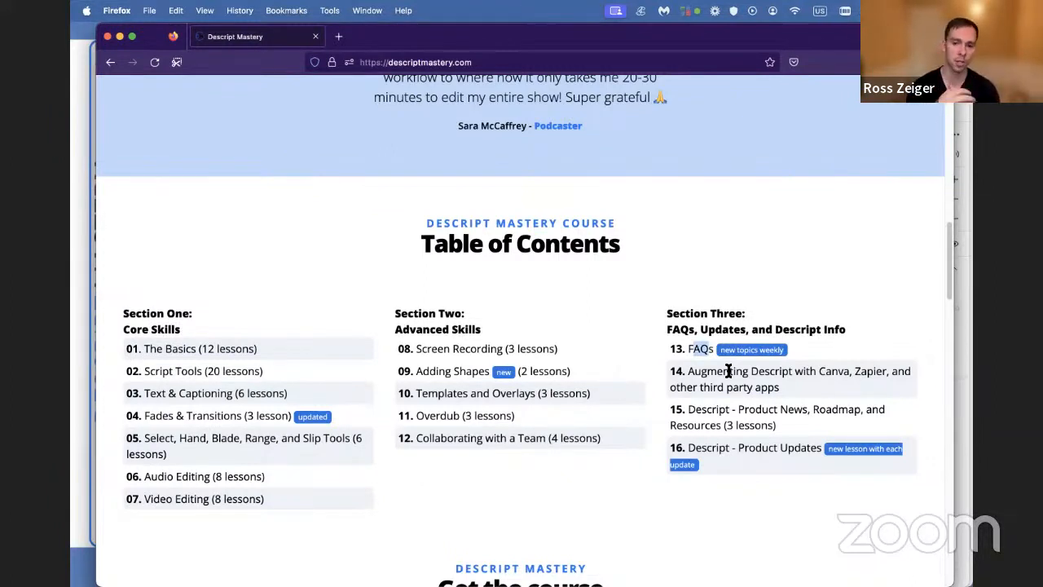
pyautogui.click(791, 392)
pyautogui.tripleClick(690, 372)
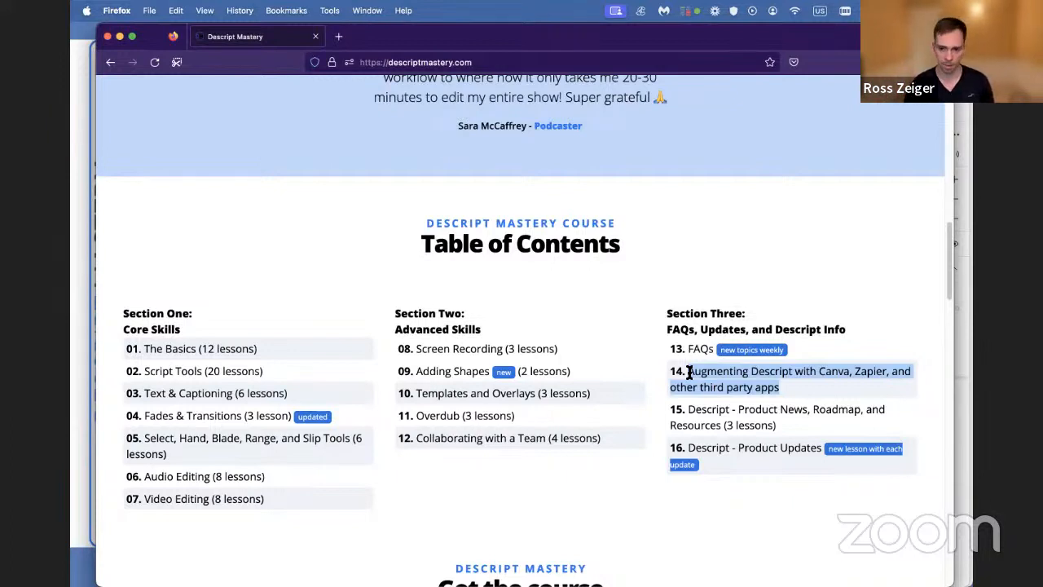
pyautogui.click(796, 419)
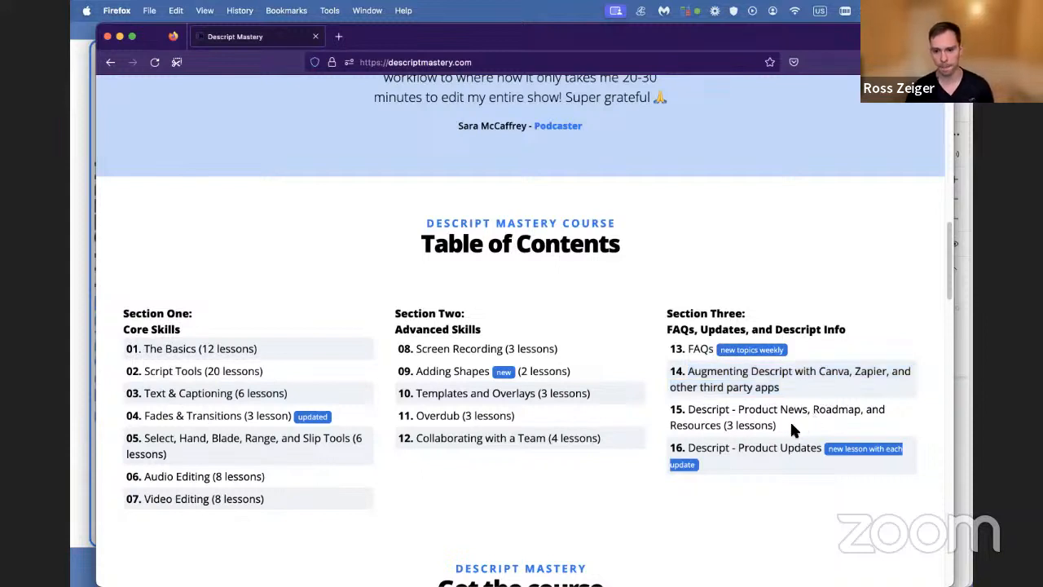
pyautogui.tripleClick(679, 408)
pyautogui.click(760, 430)
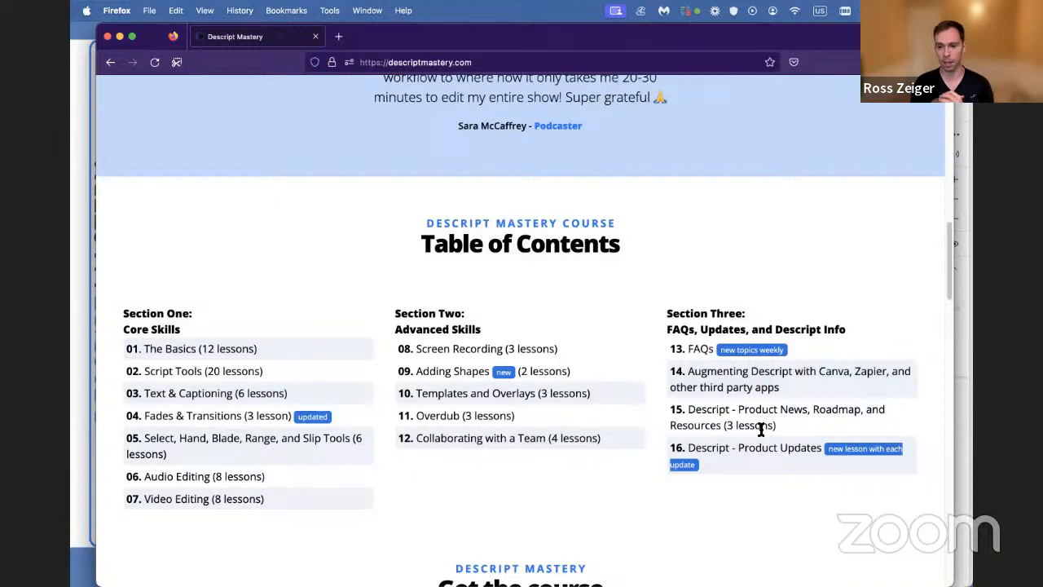
pyautogui.tripleClick(693, 451)
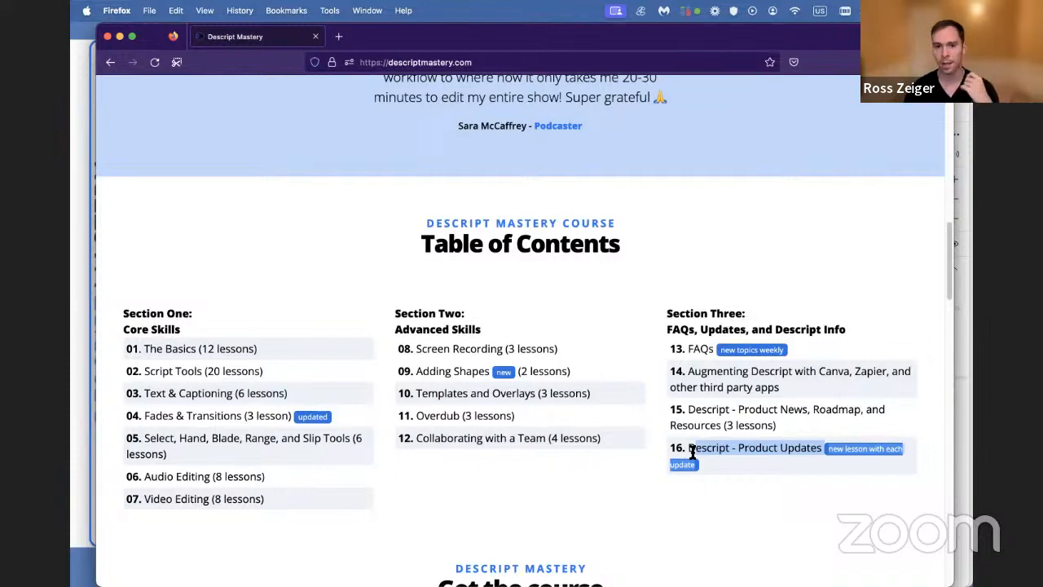
# Step: Go from the top of the homepage to the course packages and open the Descript Mastery course page
pyautogui.scroll(3, 652, 496)
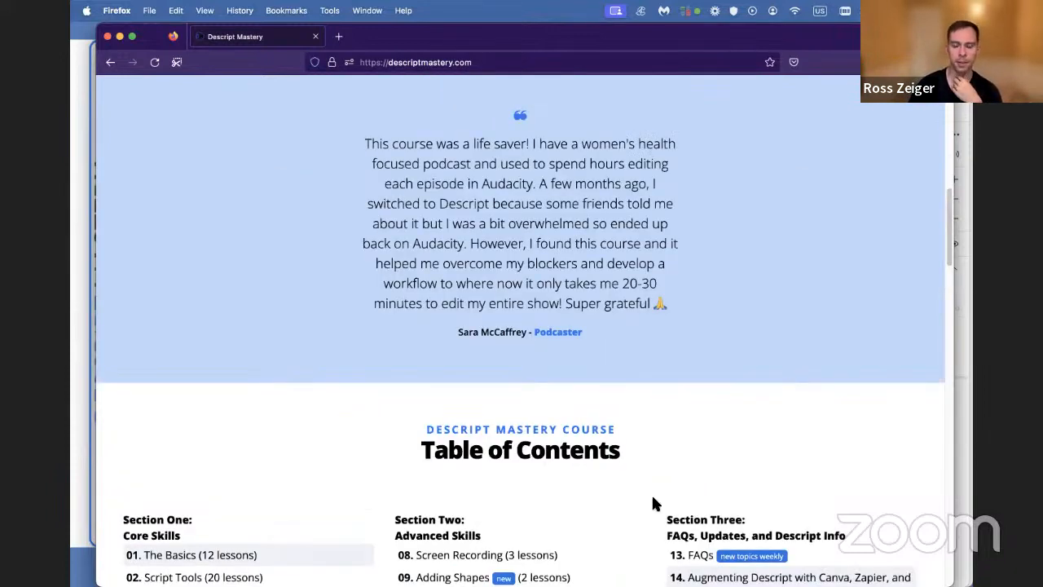
pyautogui.scroll(10, 652, 497)
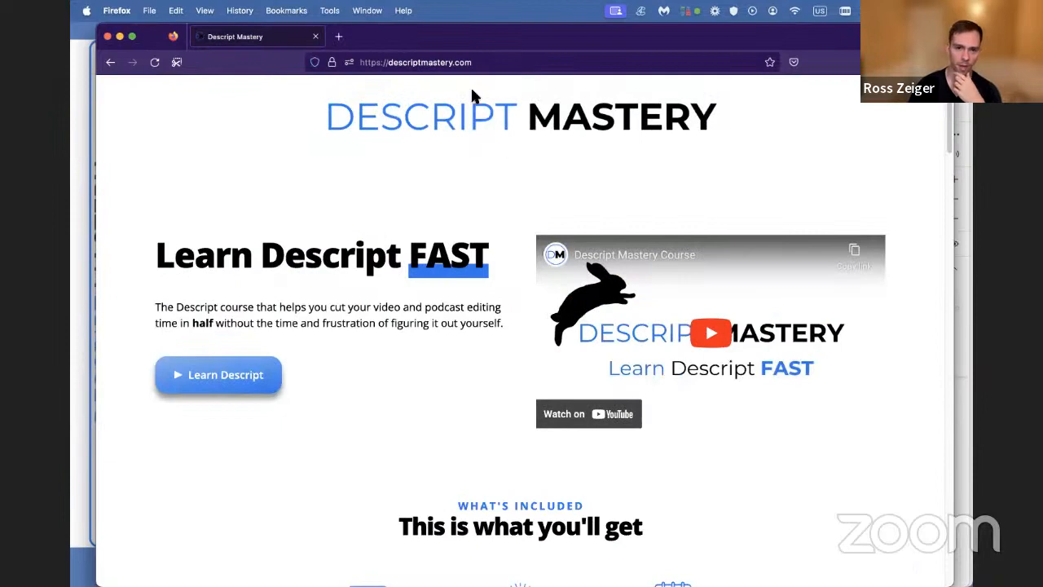
pyautogui.moveTo(443, 37); pyautogui.dragTo(431, 77)
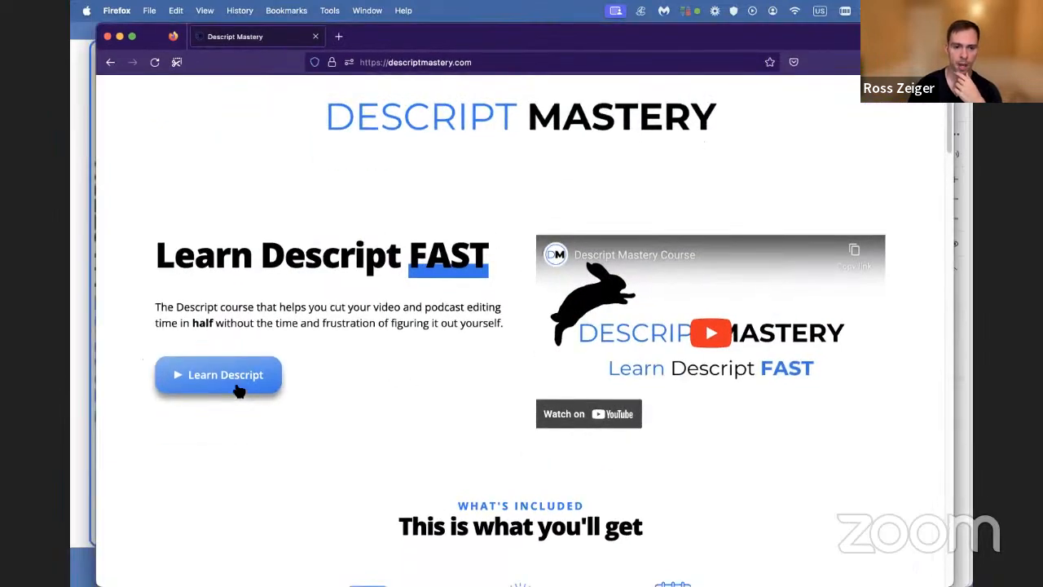
pyautogui.click(236, 388)
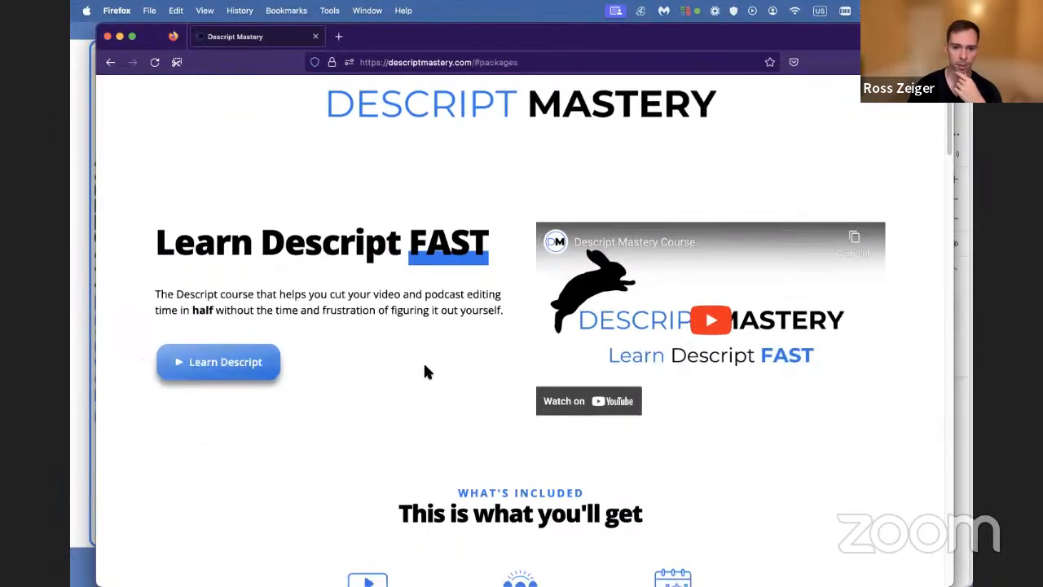
pyautogui.click(410, 458)
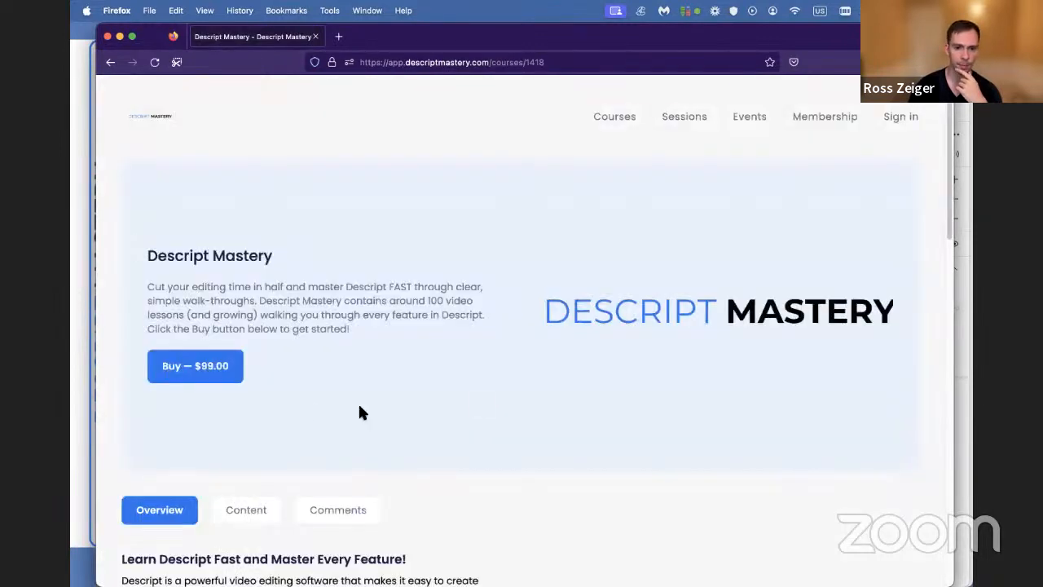
# Step: Check the course's purchase page, return, and look through the Overview, Content and Comments sections of the course page
pyautogui.click(234, 366)
pyautogui.click(111, 62)
pyautogui.scroll(-2, 470, 391)
pyautogui.scroll(-1, 324, 396)
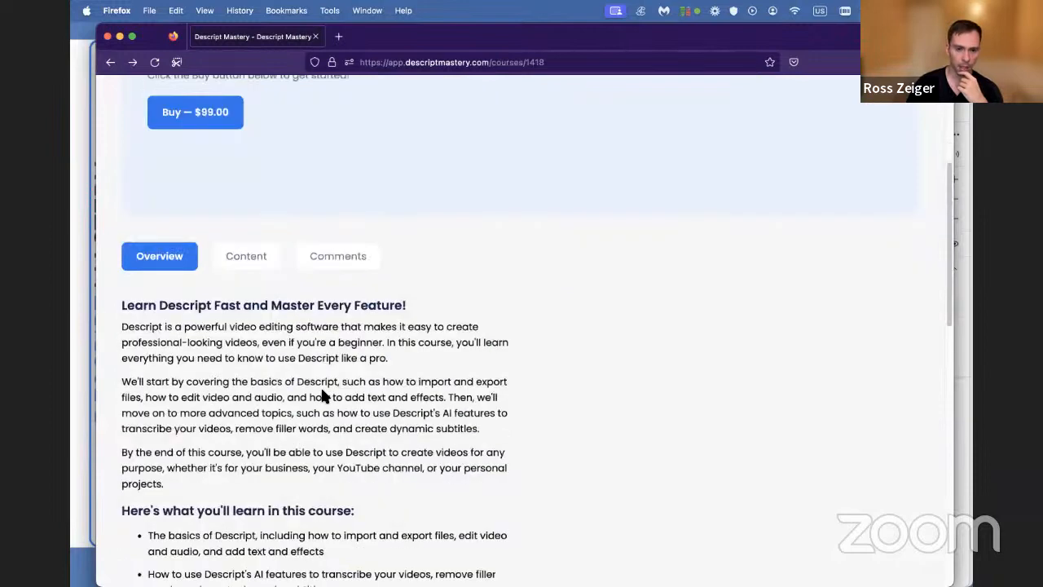
pyautogui.scroll(1, 254, 309)
pyautogui.click(243, 320)
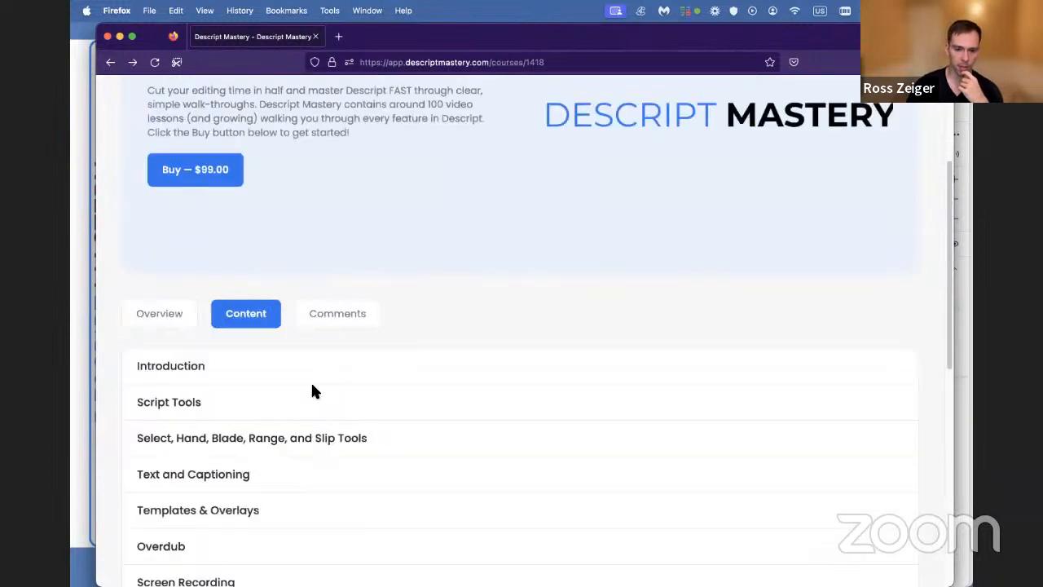
pyautogui.scroll(1, 244, 424)
pyautogui.scroll(-1, 348, 361)
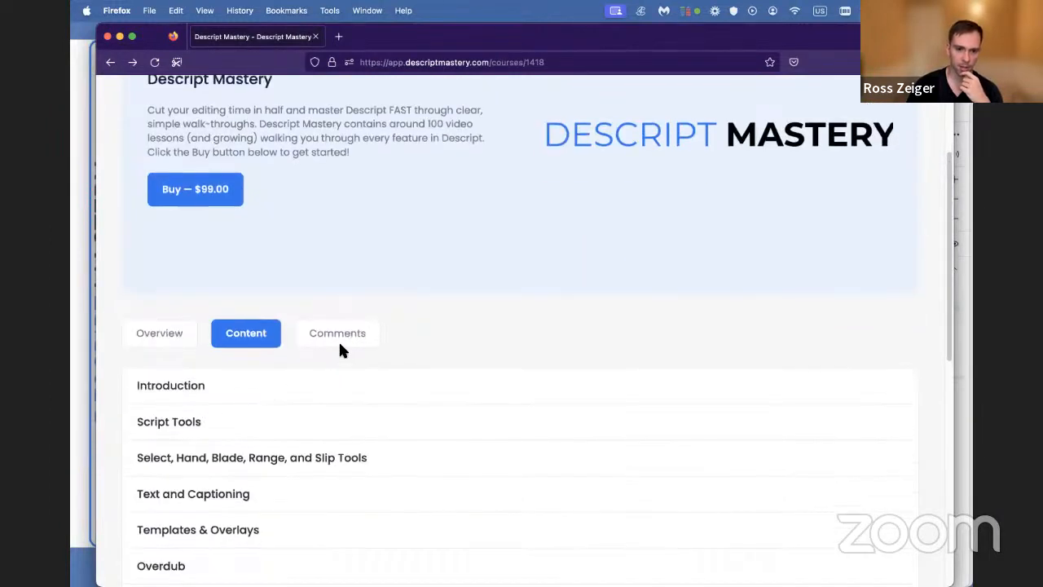
pyautogui.click(337, 333)
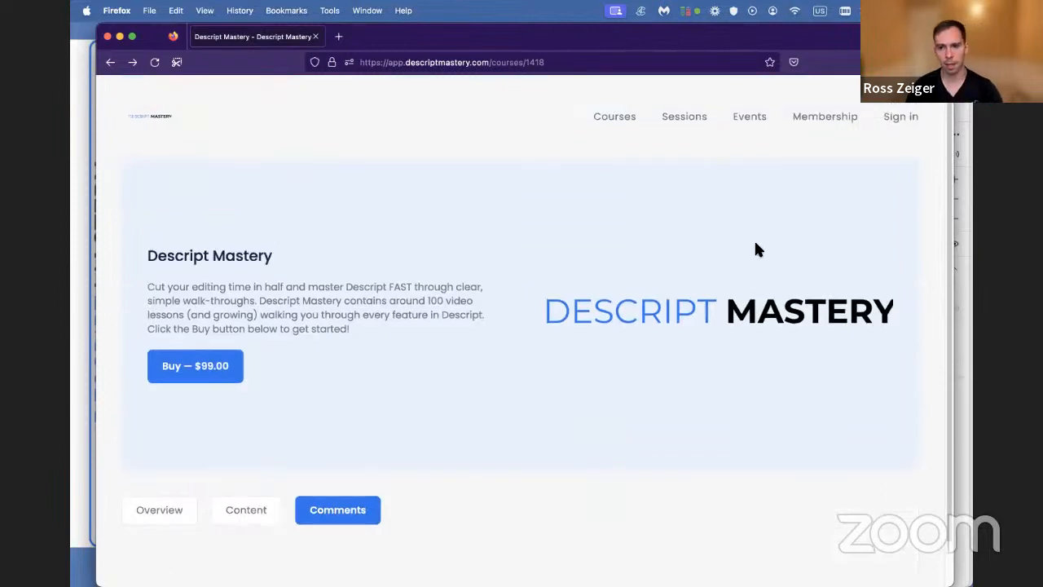
# Step: Check the site's Events page, and read the one-hour Descript tutoring description on the Sessions page
pyautogui.click(755, 120)
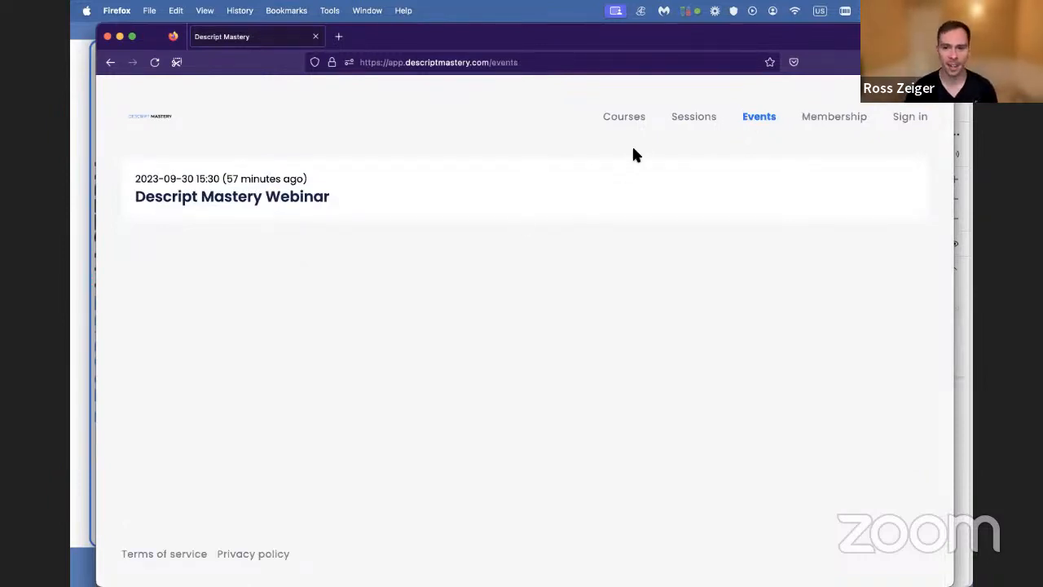
pyautogui.click(693, 118)
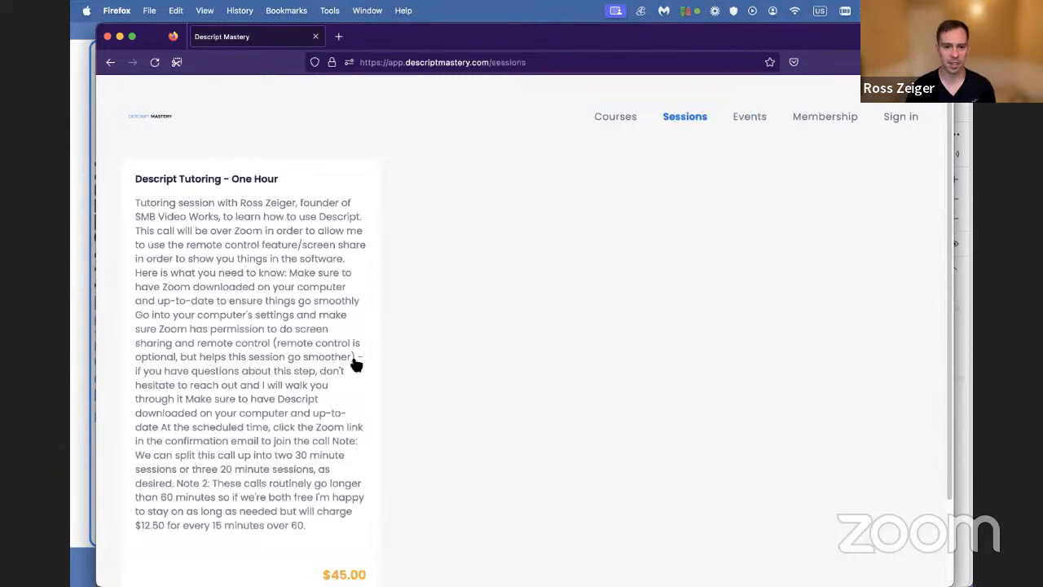
pyautogui.scroll(-1, 342, 534)
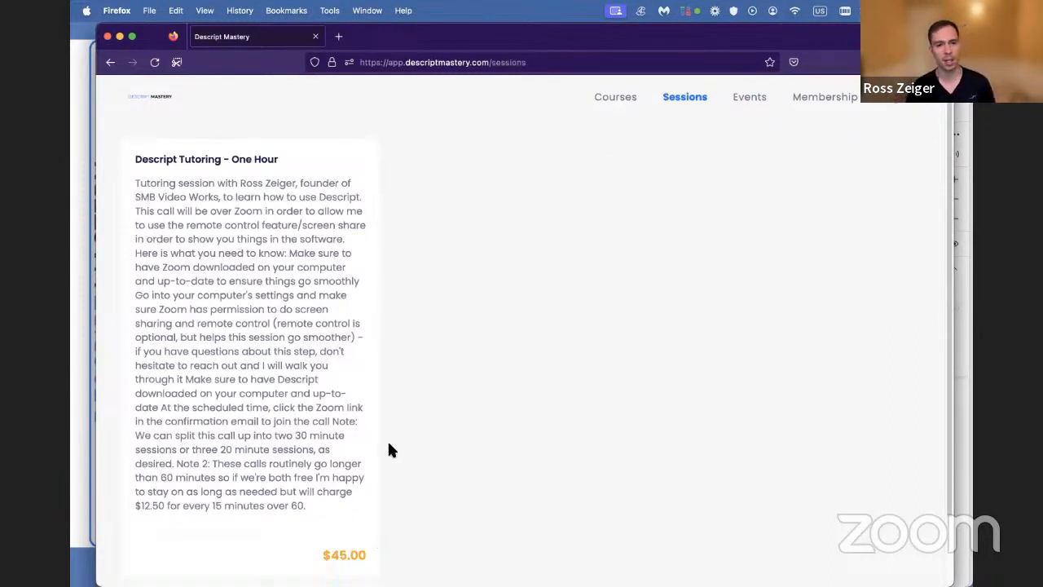
pyautogui.scroll(-1, 457, 391)
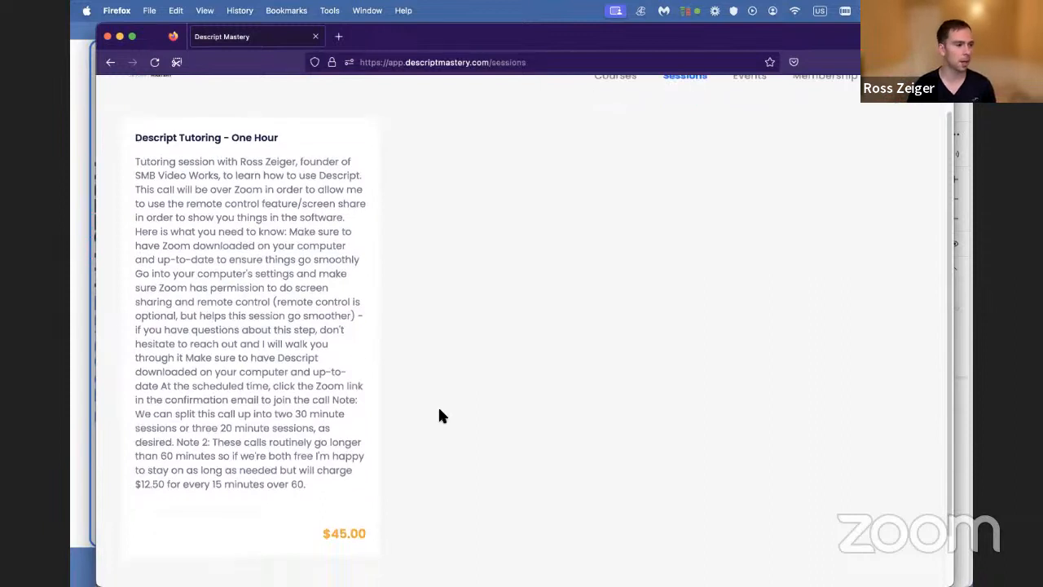
pyautogui.scroll(-1, 440, 416)
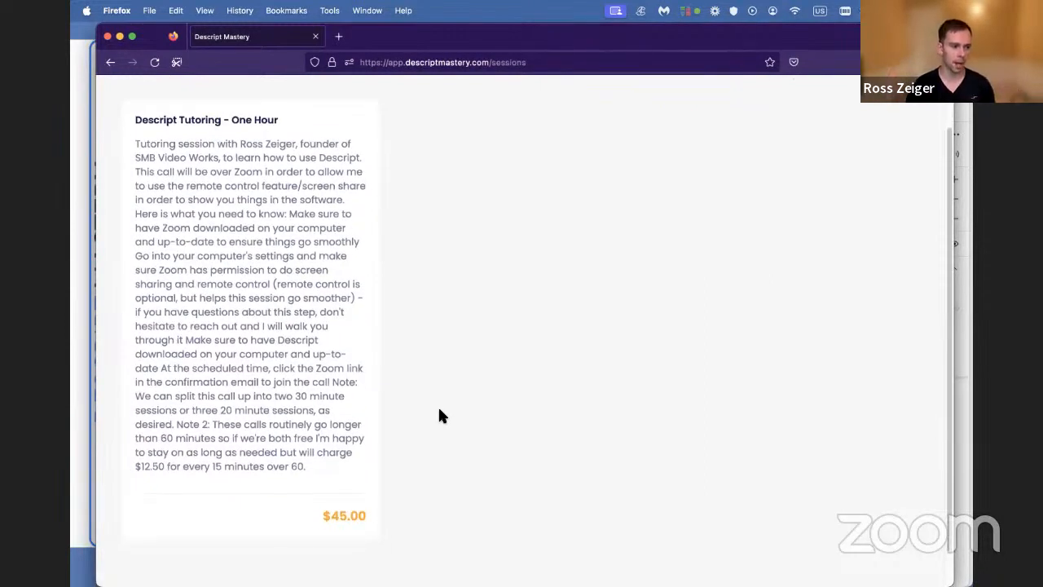
pyautogui.scroll(3, 493, 143)
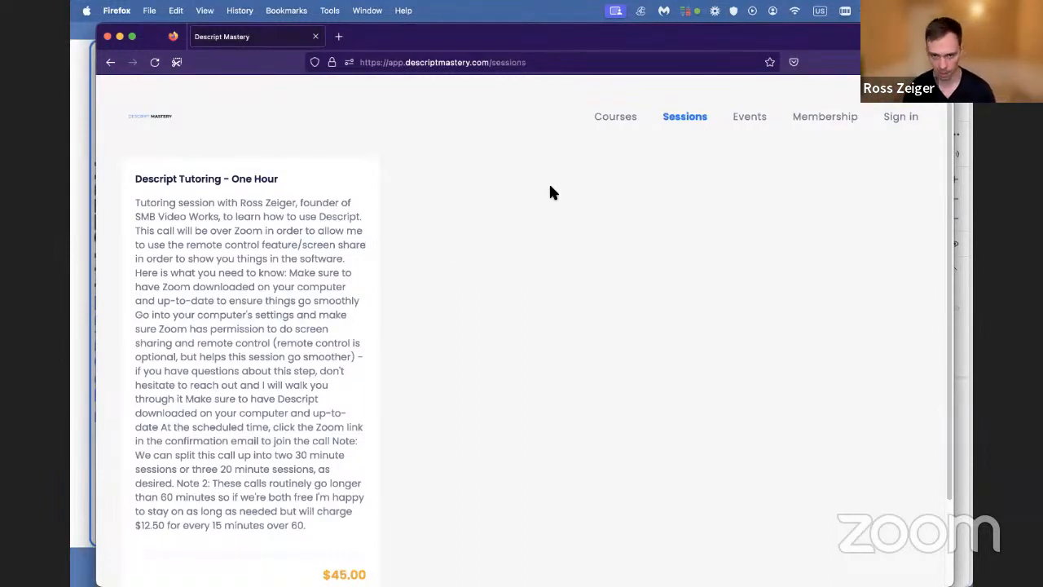
pyautogui.moveTo(440, 43); pyautogui.dragTo(497, 42)
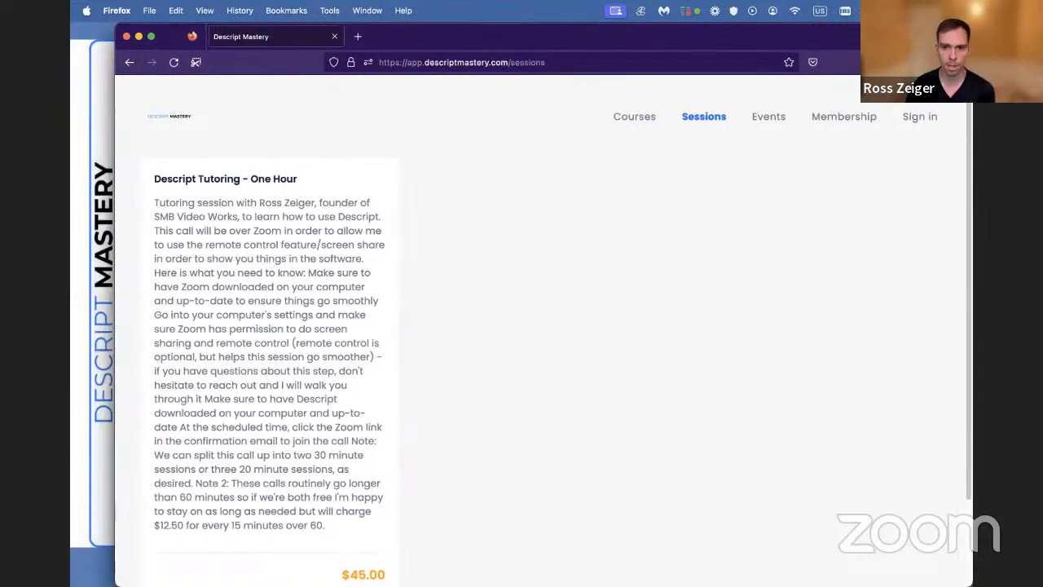